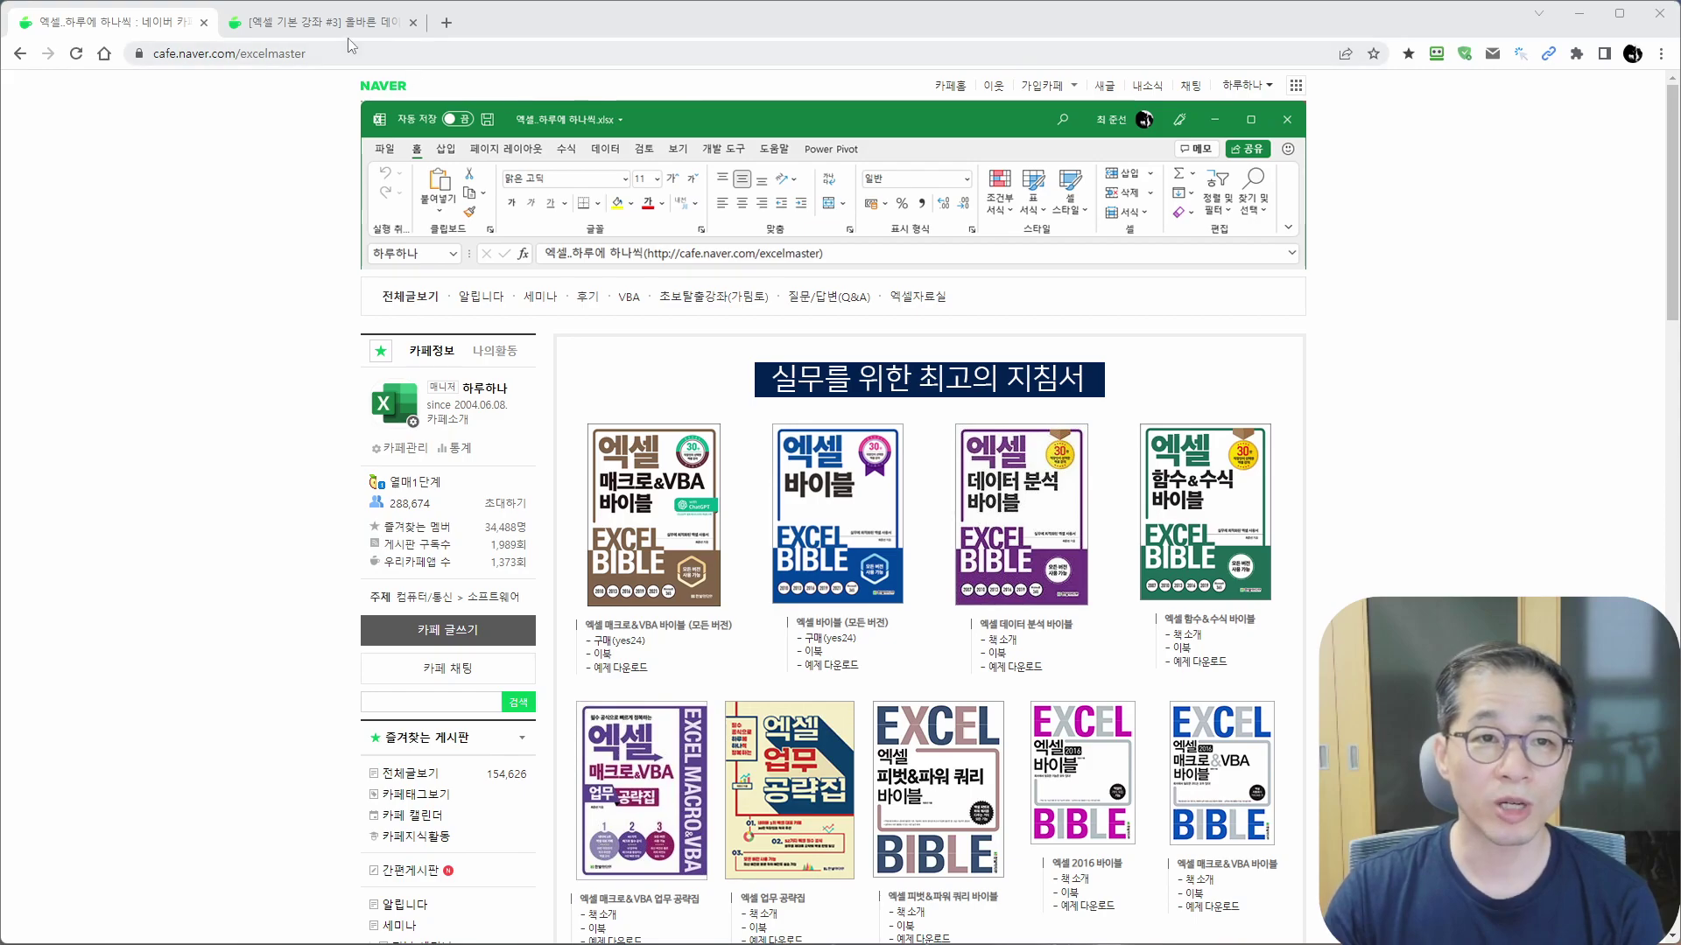
Step: Open the cafe post on correct data entry methods and read its table of correct and incorrect number entries
click(351, 29)
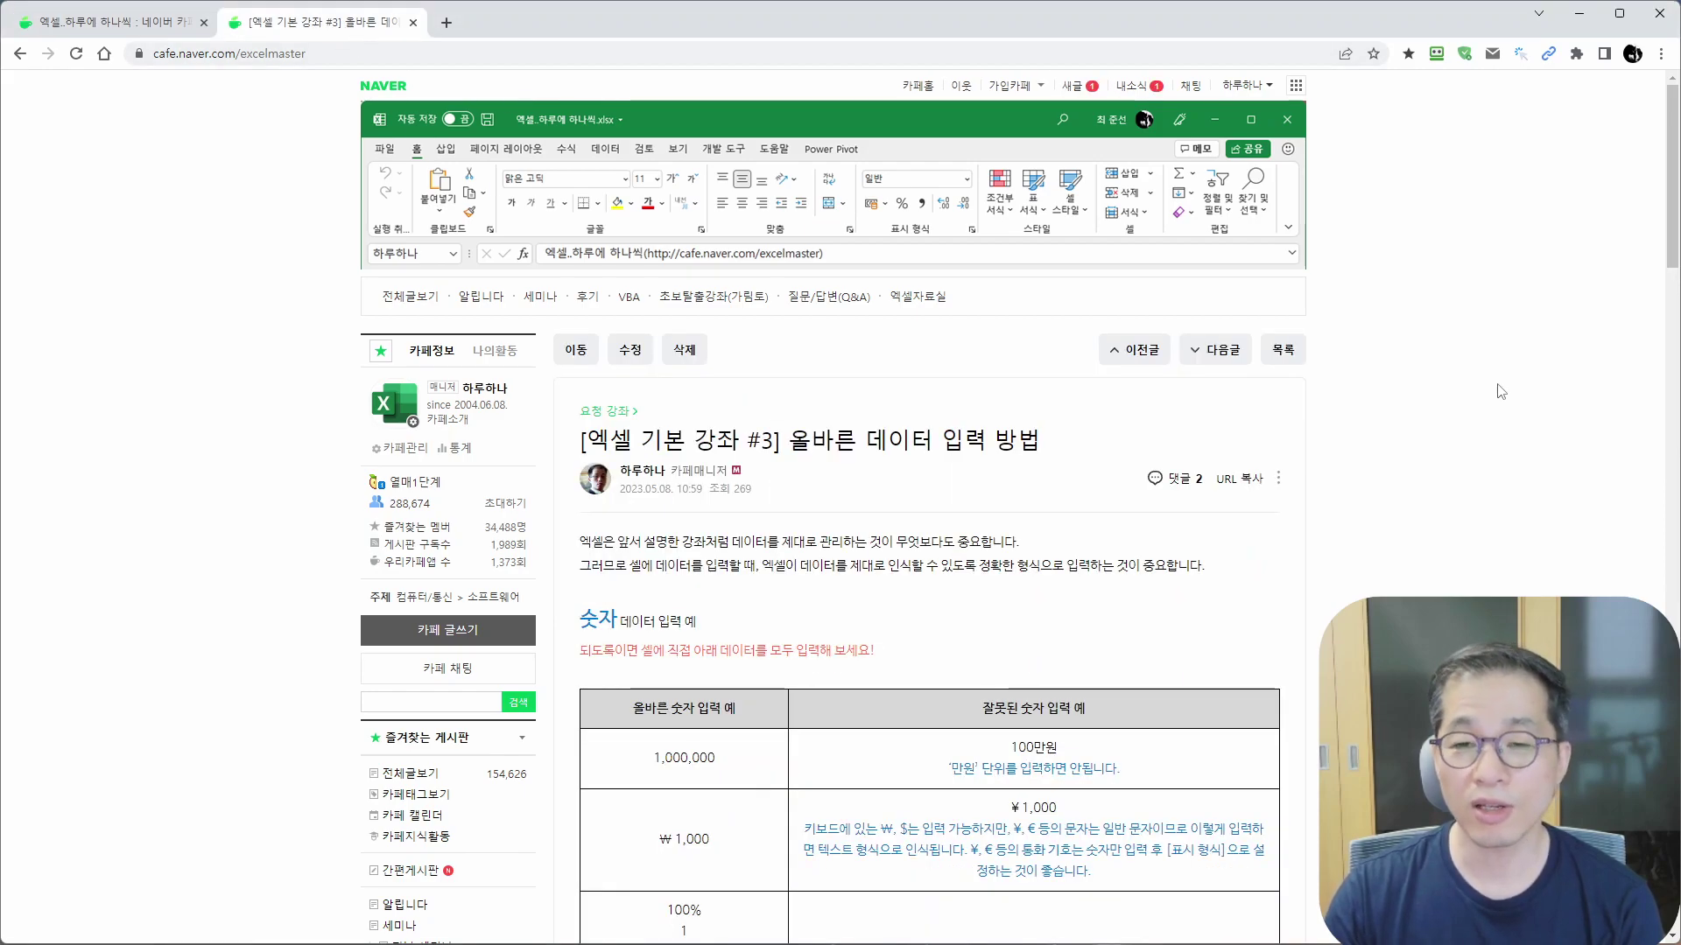
scroll(1501, 391, down, 3)
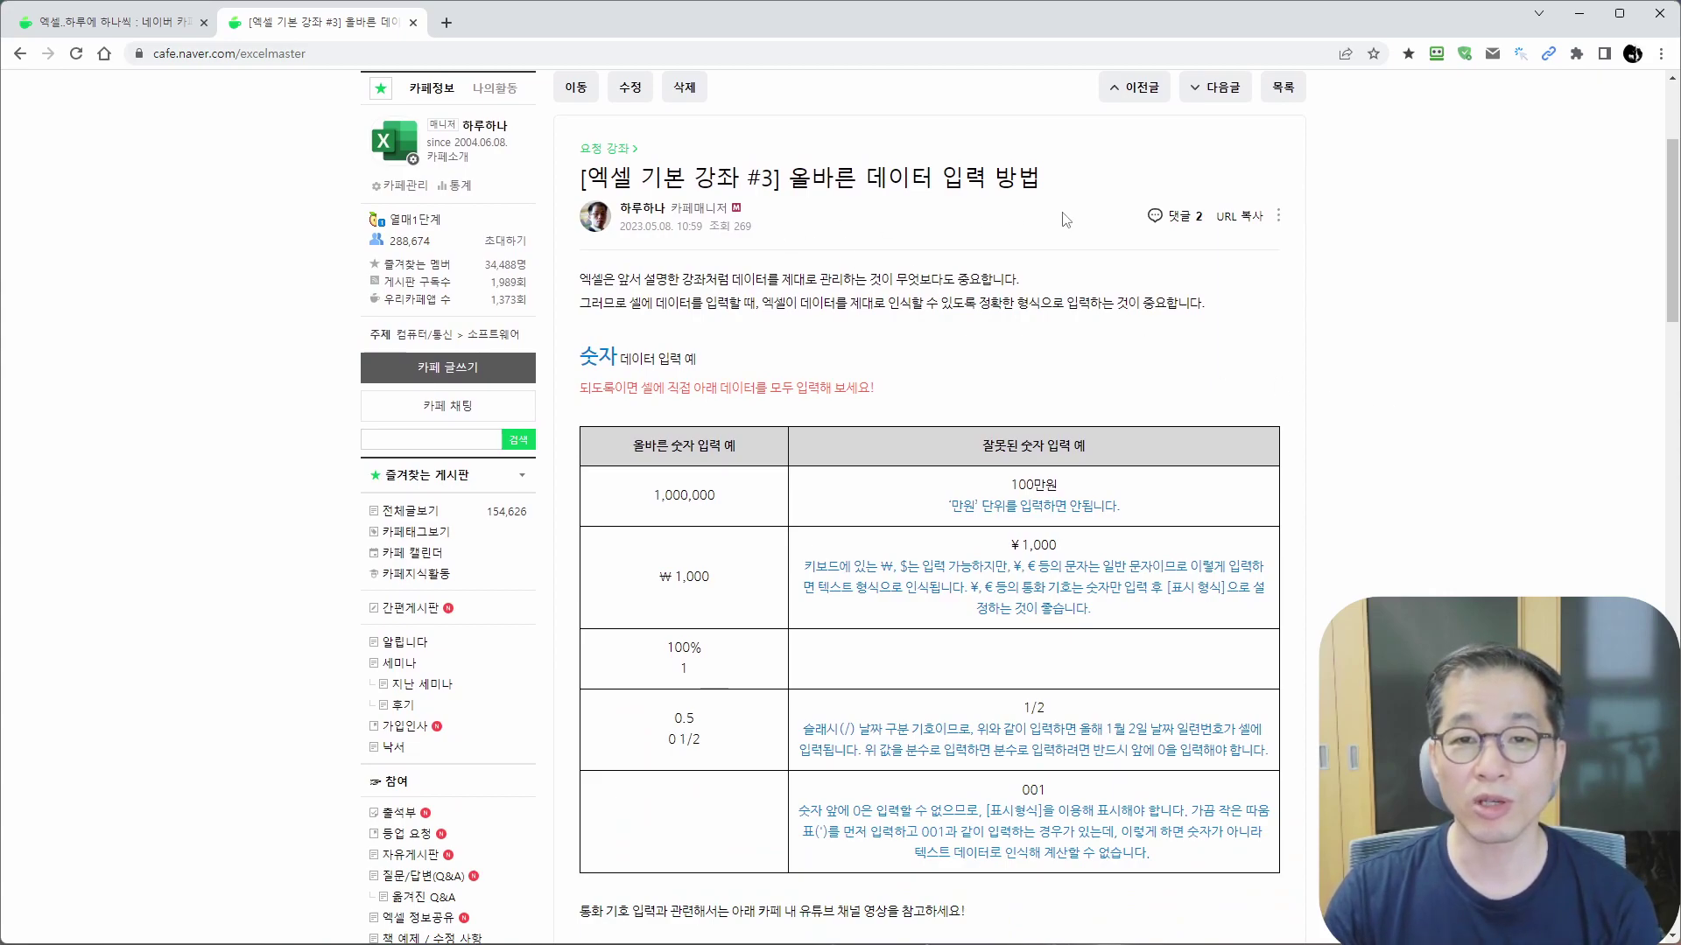
scroll(1367, 488, down, 2)
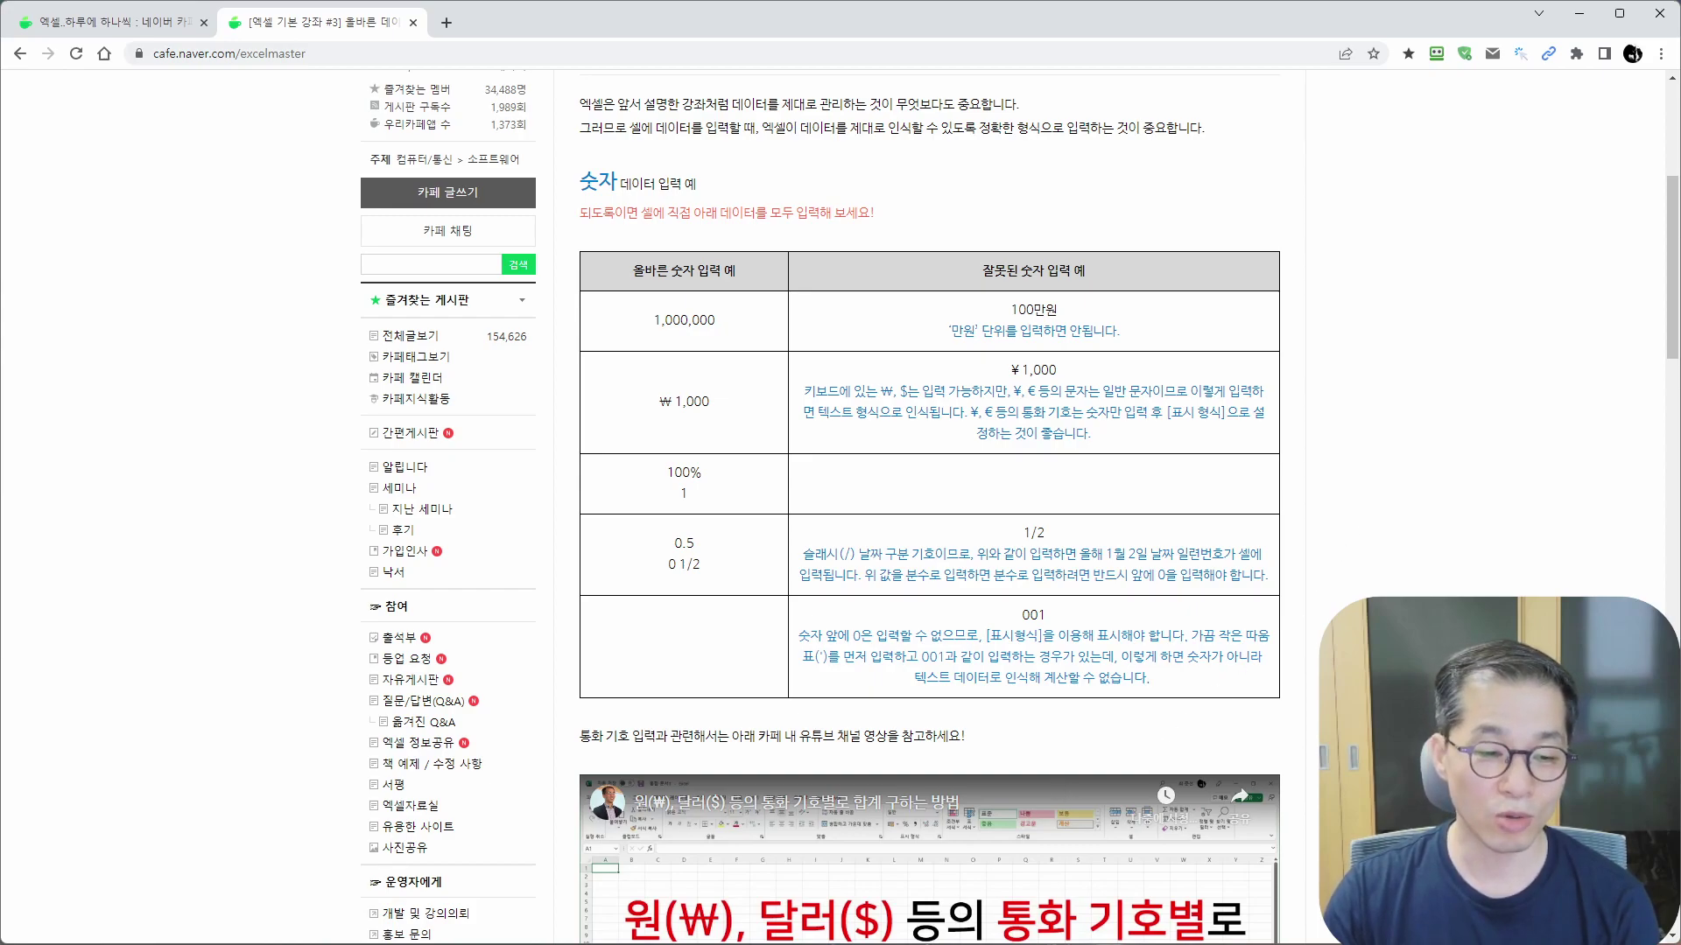
Step: Switch to the Excel workbook and look over the correct number entries in B3:B6 and the wrong date entry in C9
key(alt+Tab)
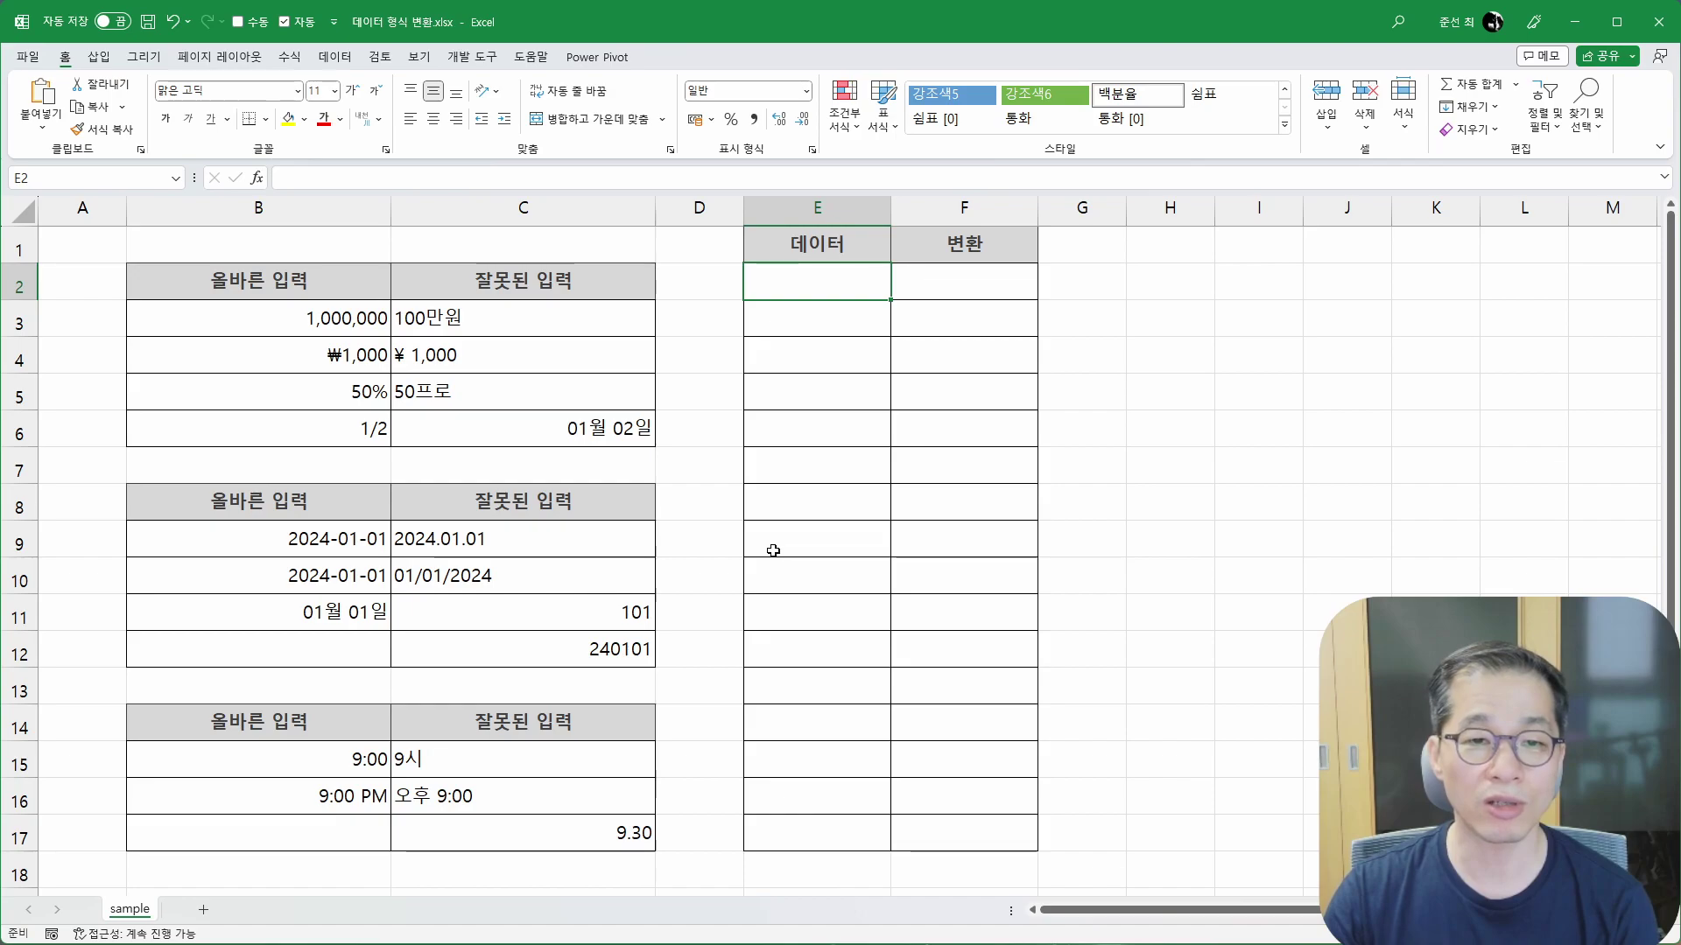
drag(356, 319, 364, 428)
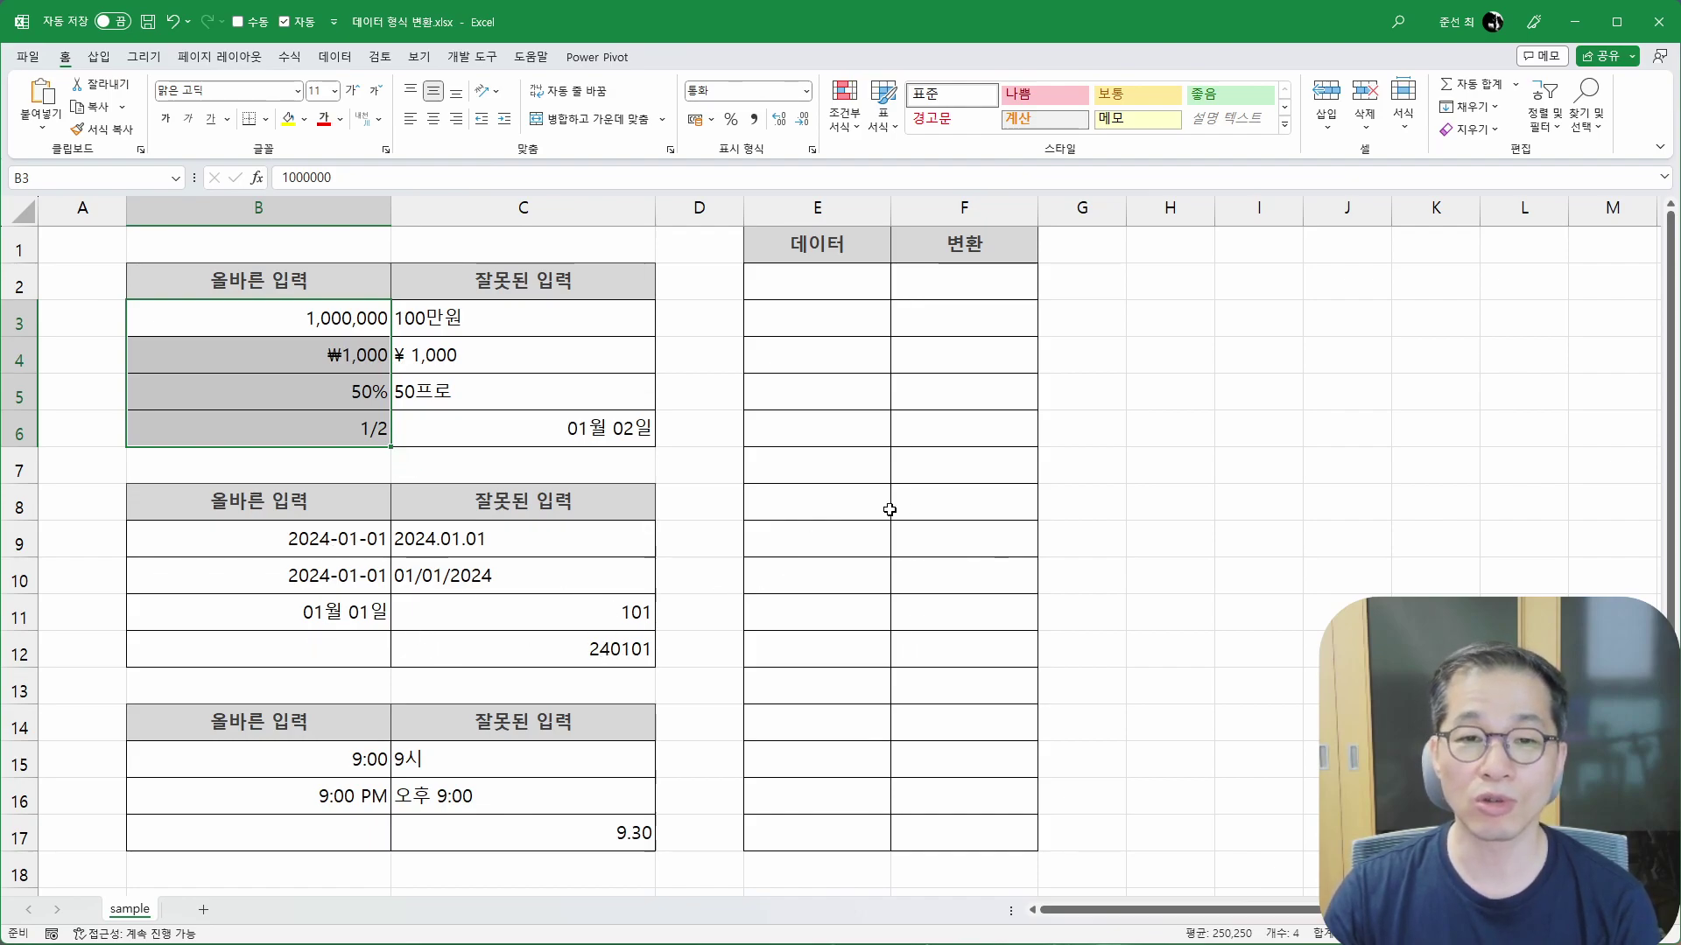
click(544, 549)
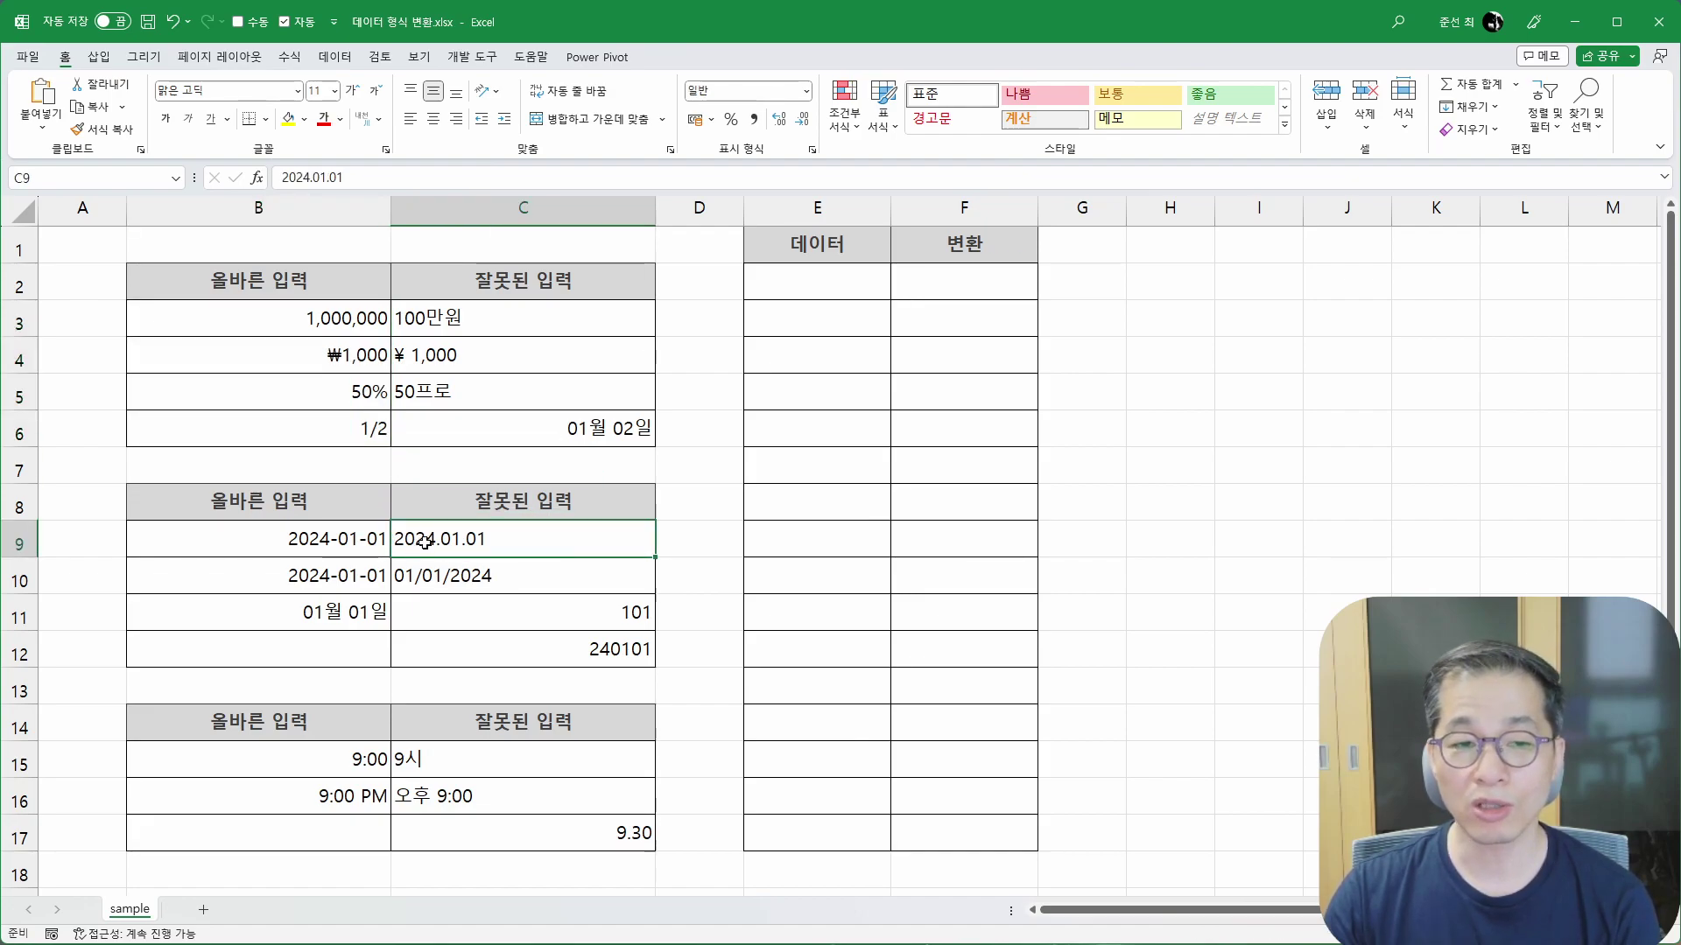
Step: Enter 24.01.01 in cell E2 and fill the series down to E17
click(807, 273)
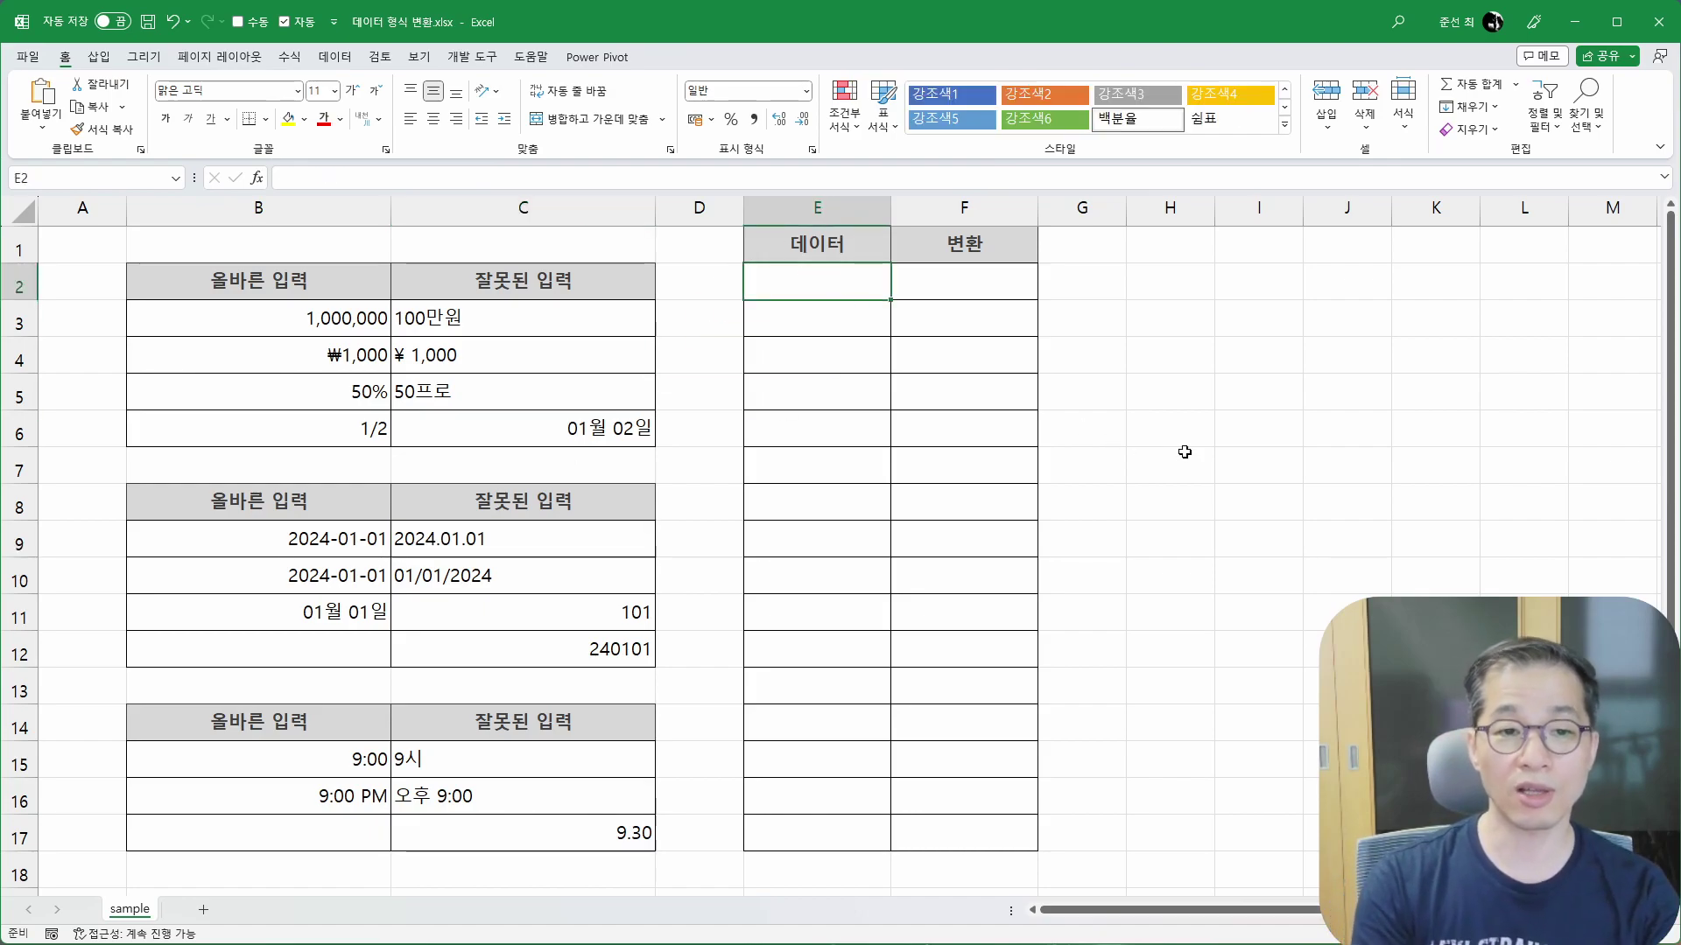
text(24.01.01)
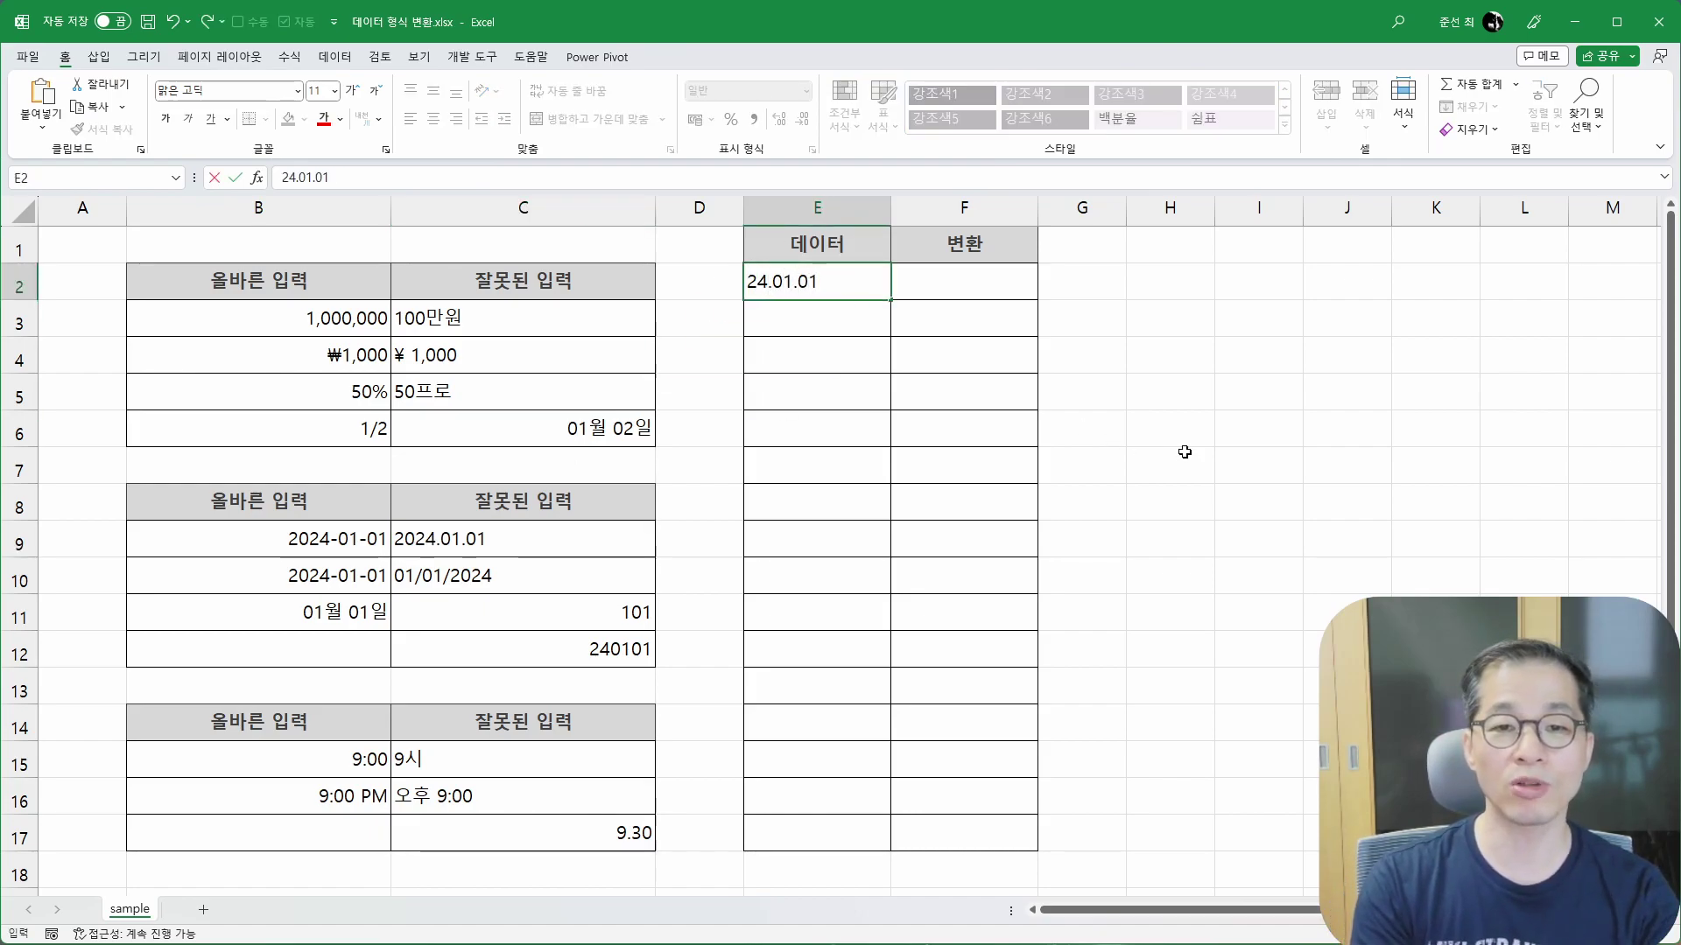
key(Return)
click(875, 286)
drag(886, 302, 897, 844)
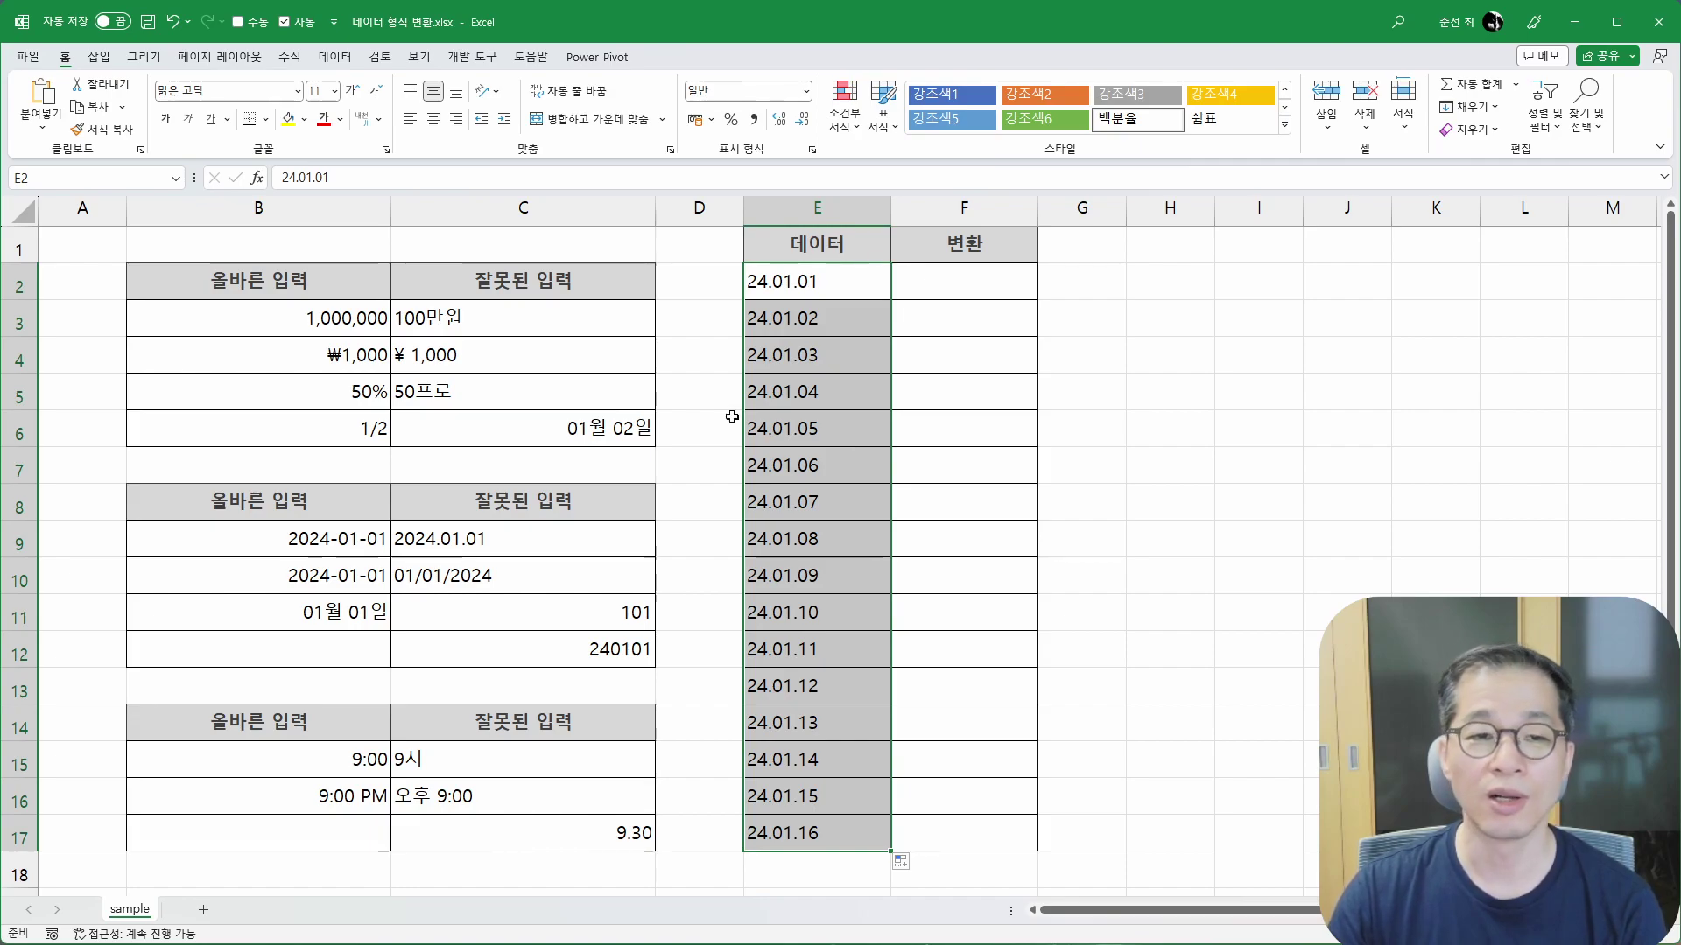
drag(574, 322, 564, 427)
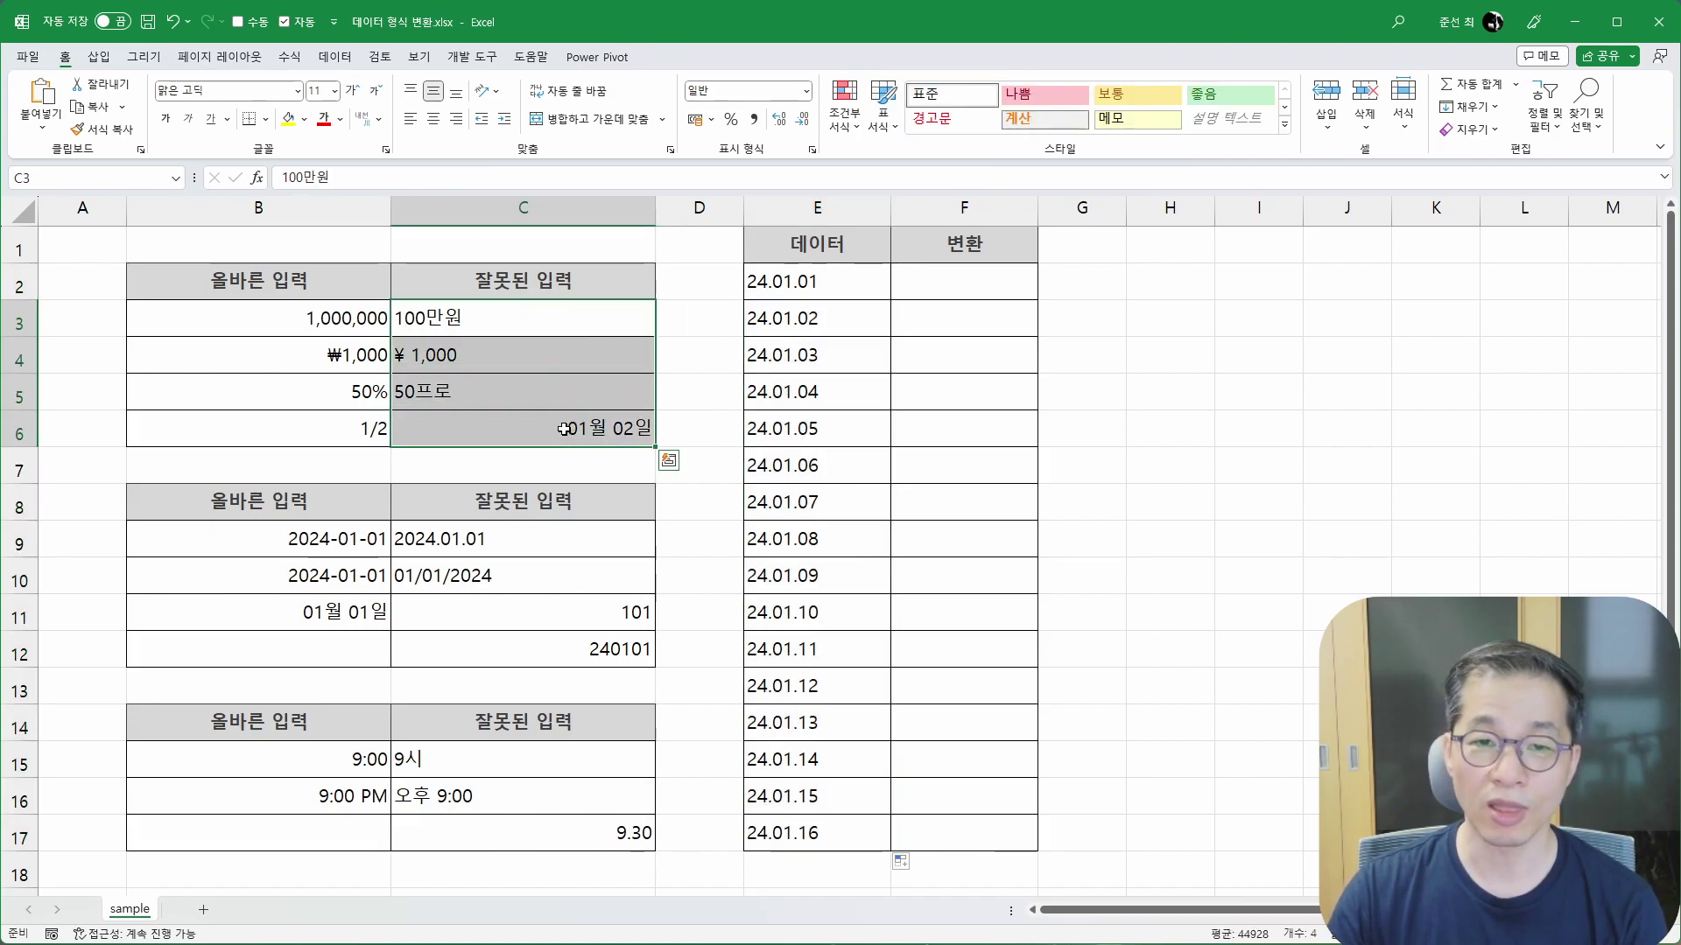
click(852, 287)
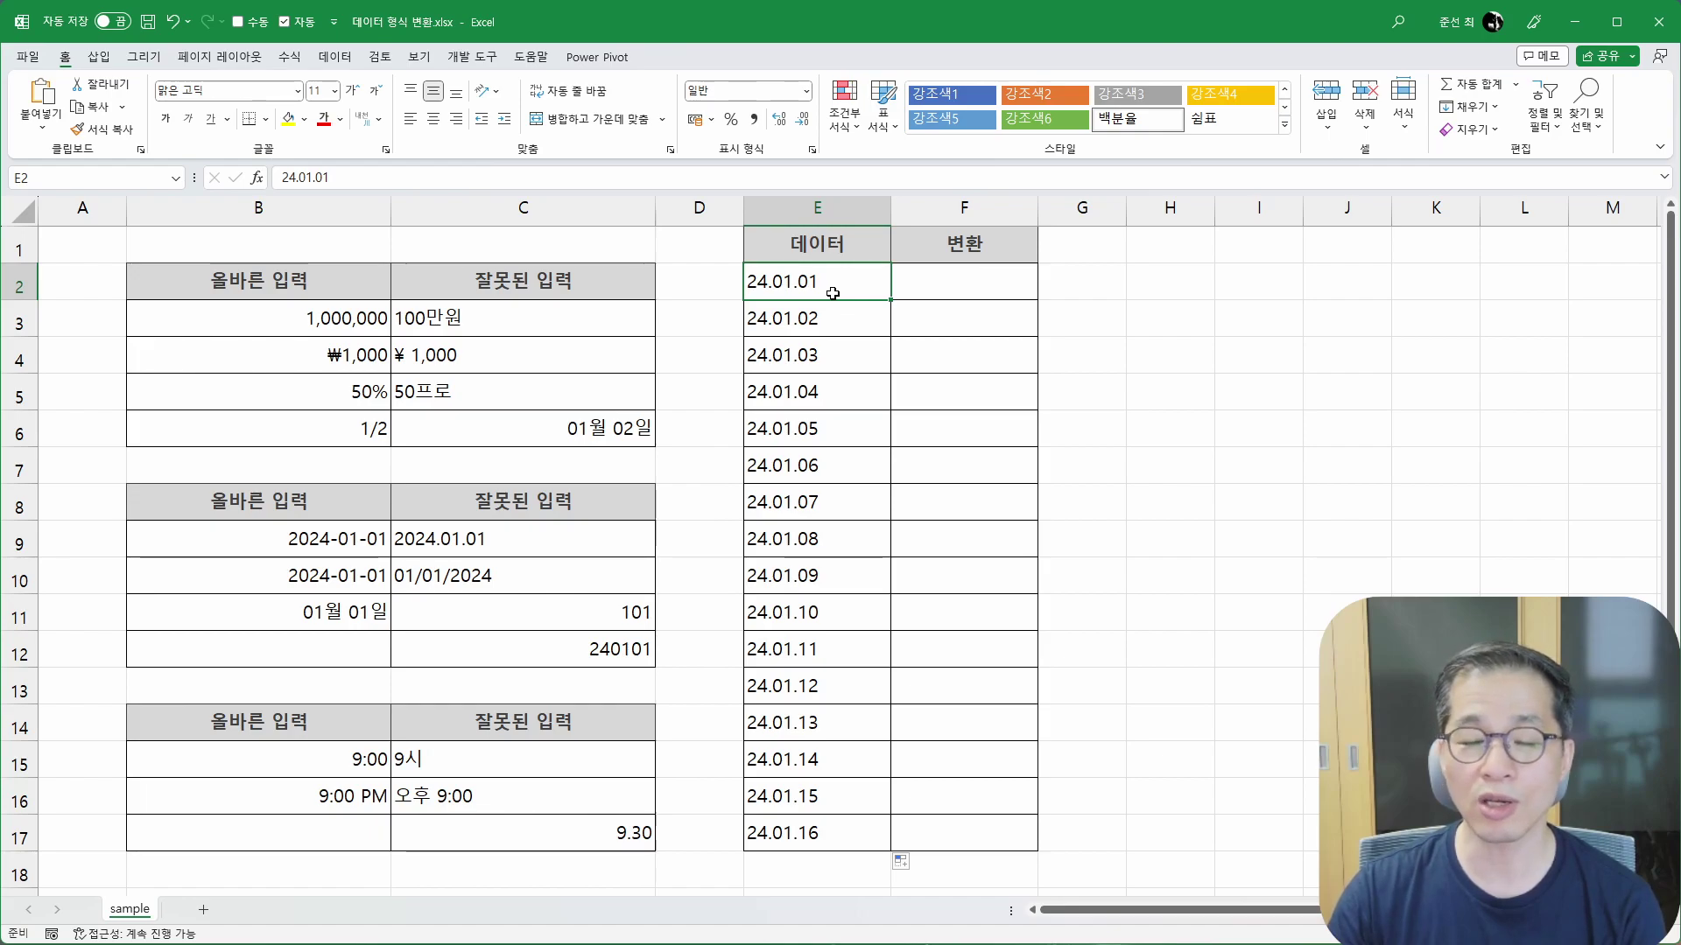
Step: Replace every "." with "-" in the entries of E2:E17, then close the Find and Replace dialog
drag(847, 286, 847, 834)
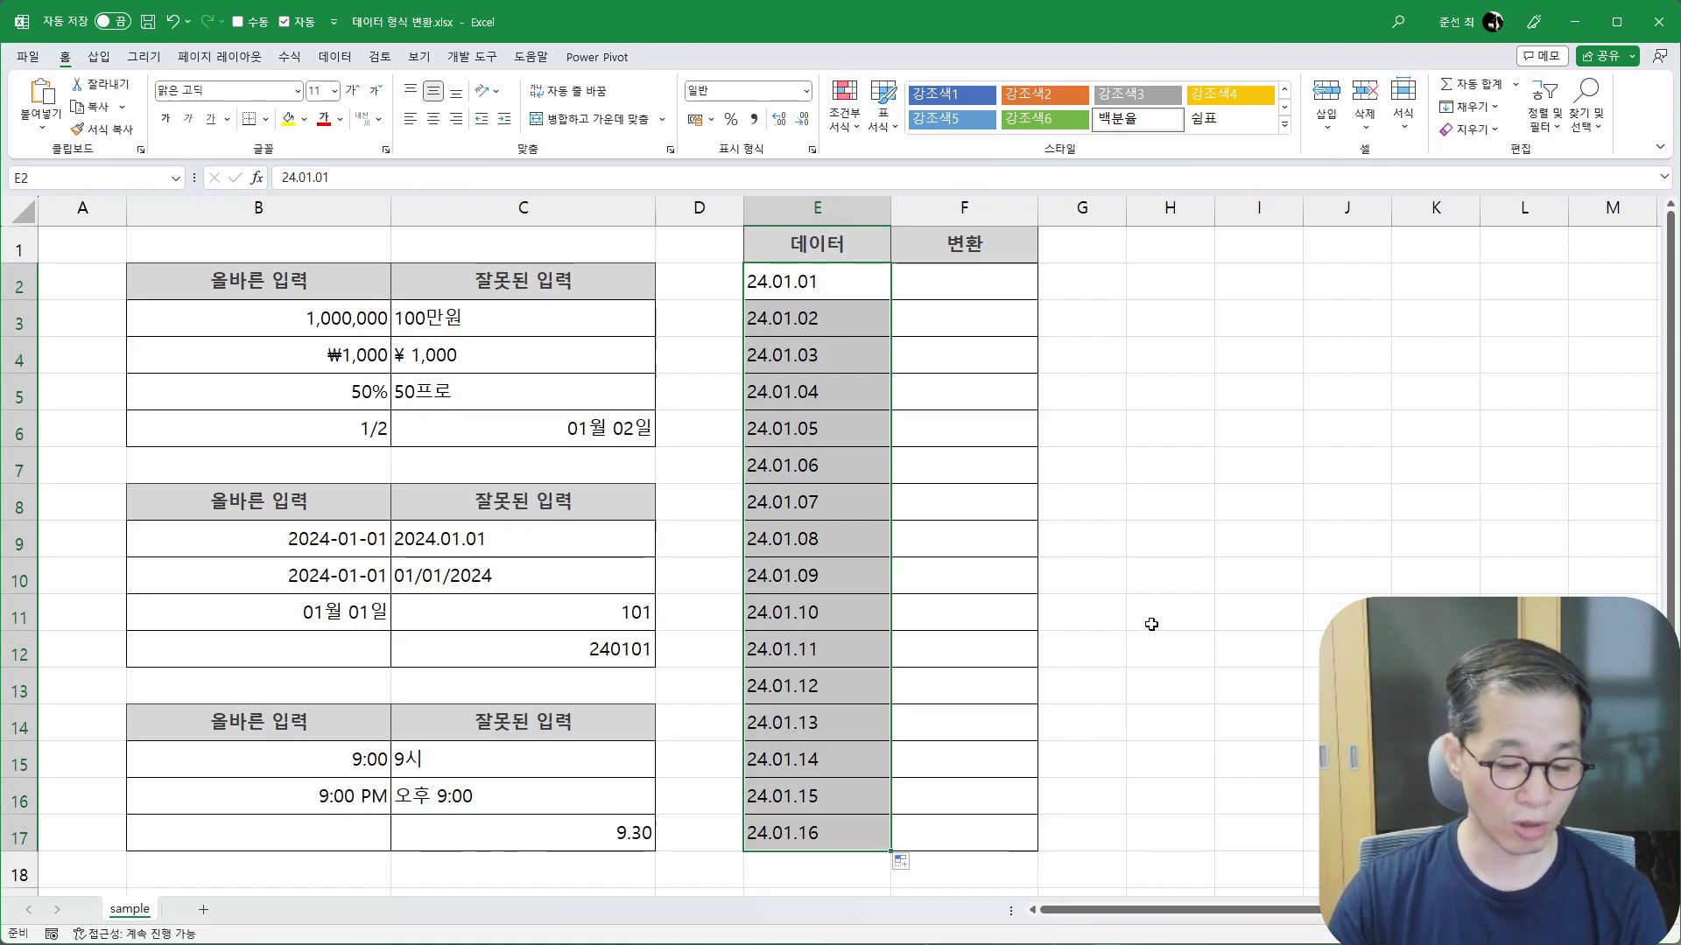
key(ctrl+h)
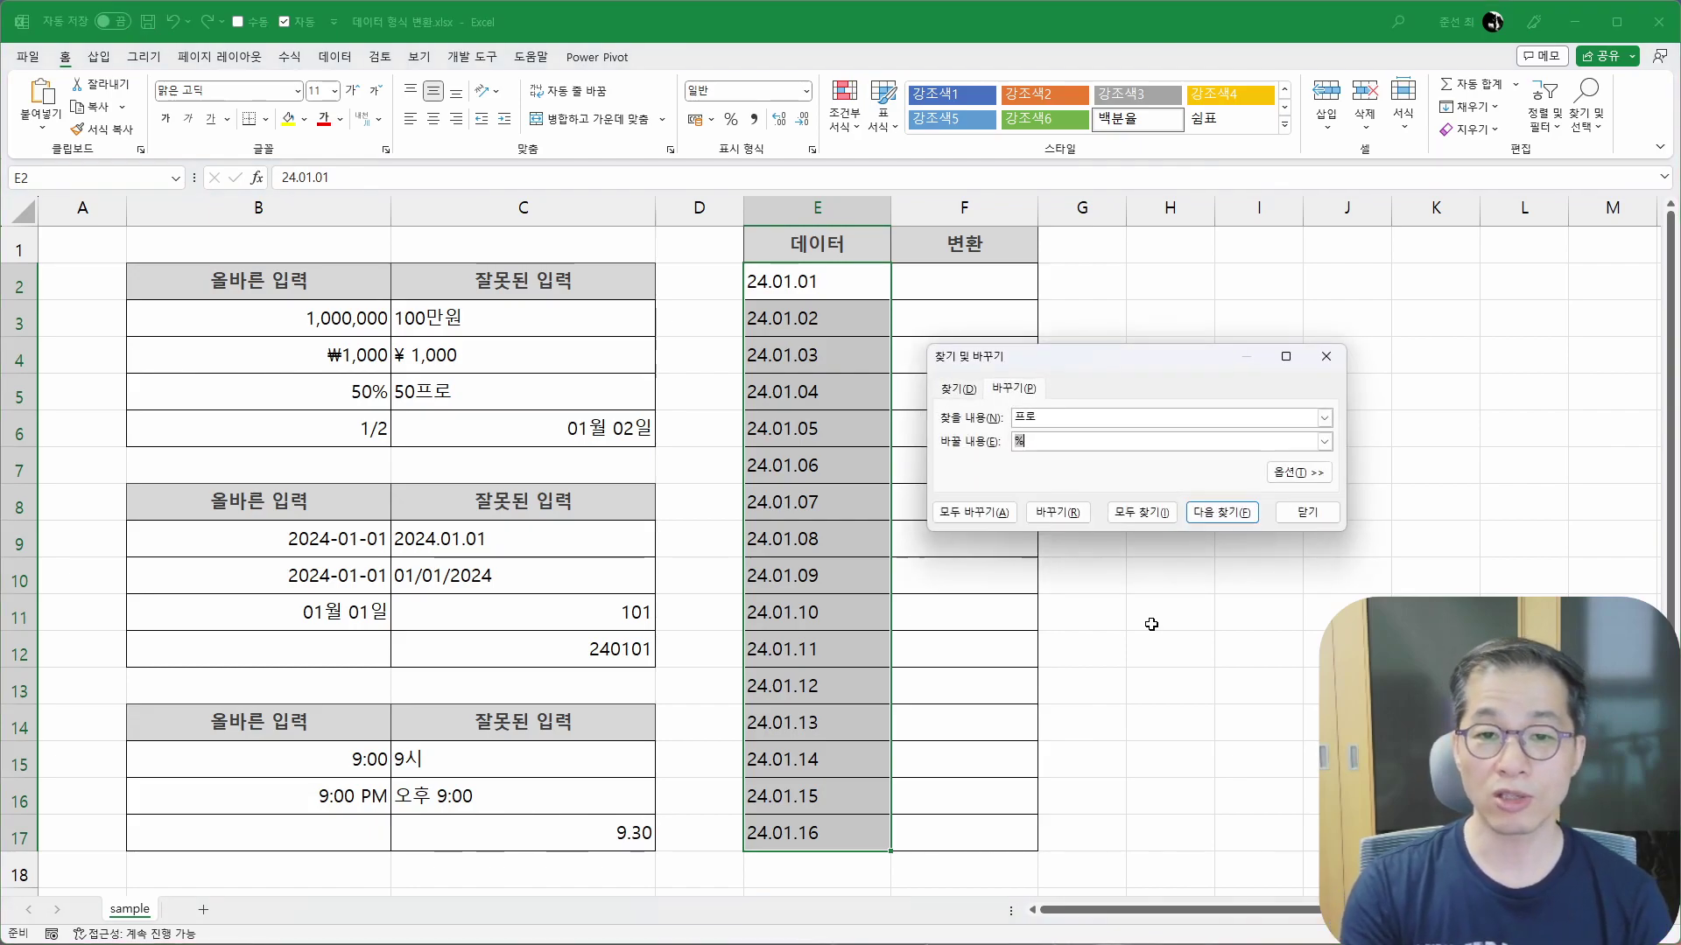
key(shift+Tab)
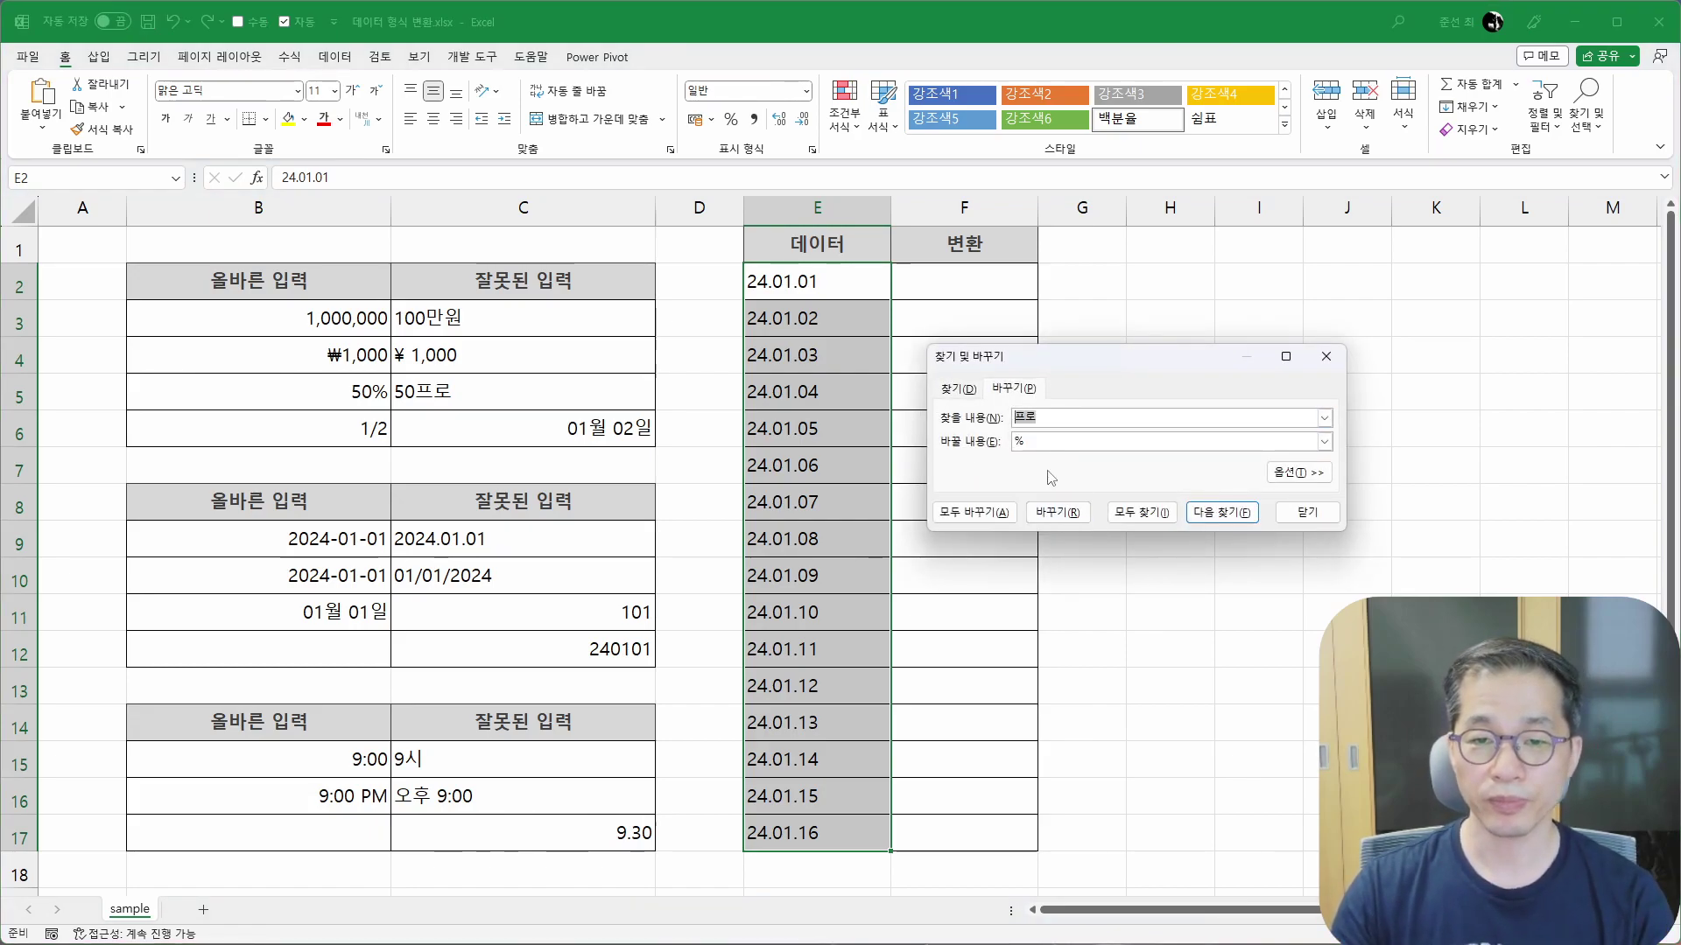
key(BackSpace)
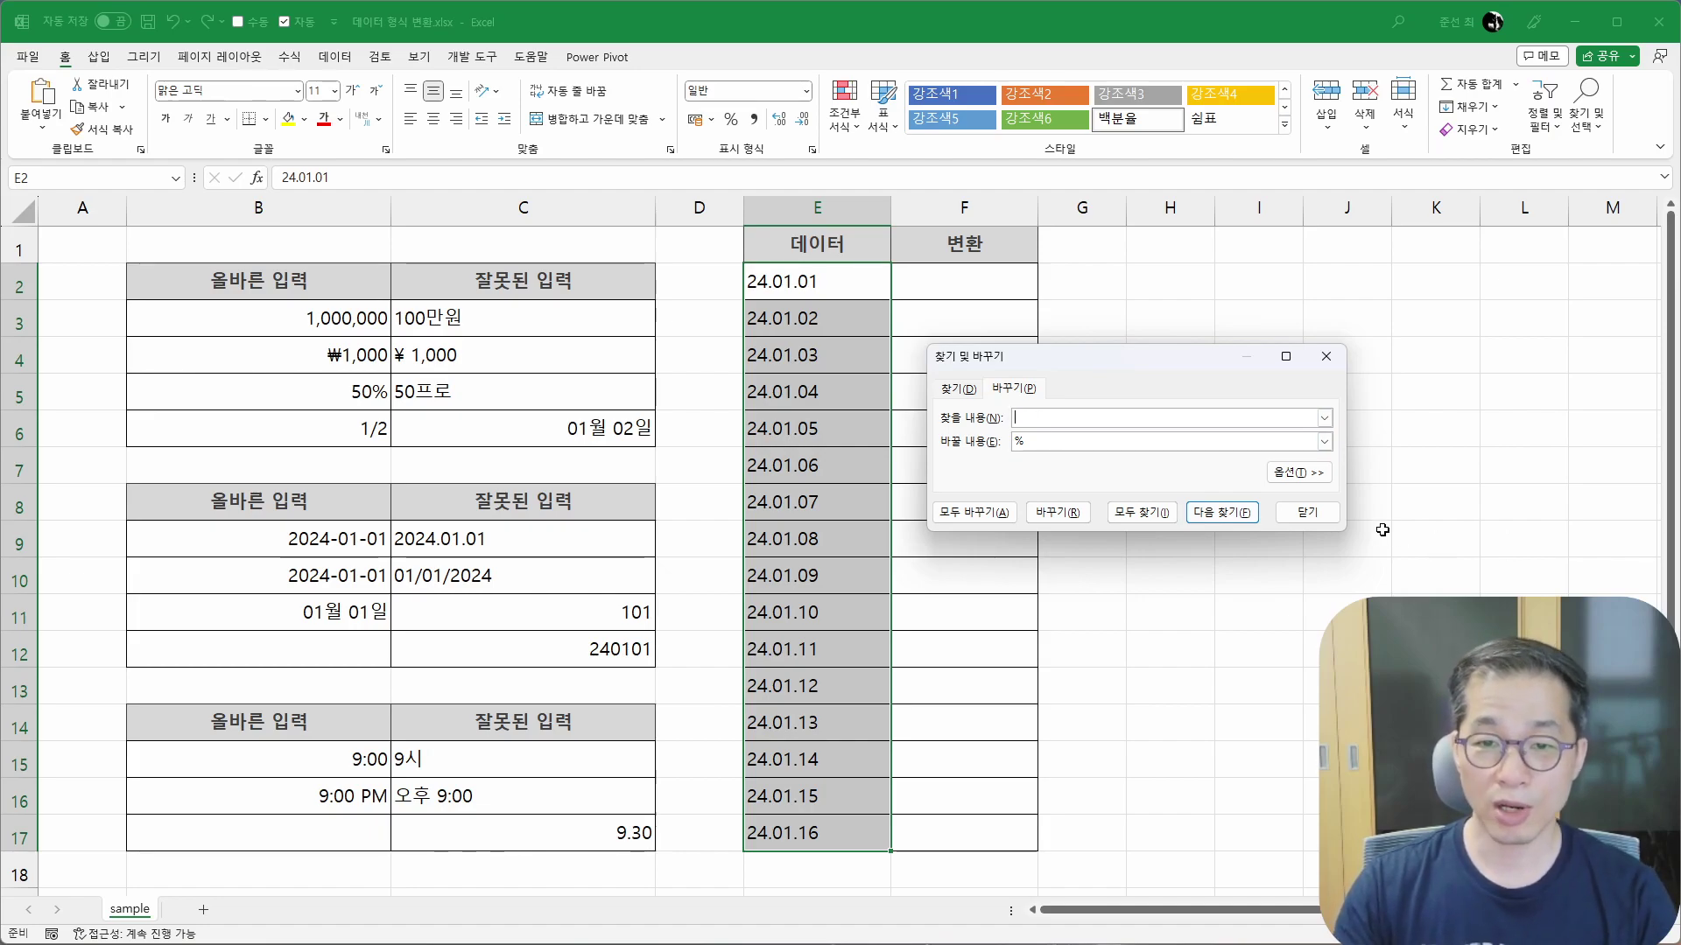
text(-)
click(1167, 440)
key(BackSpace)
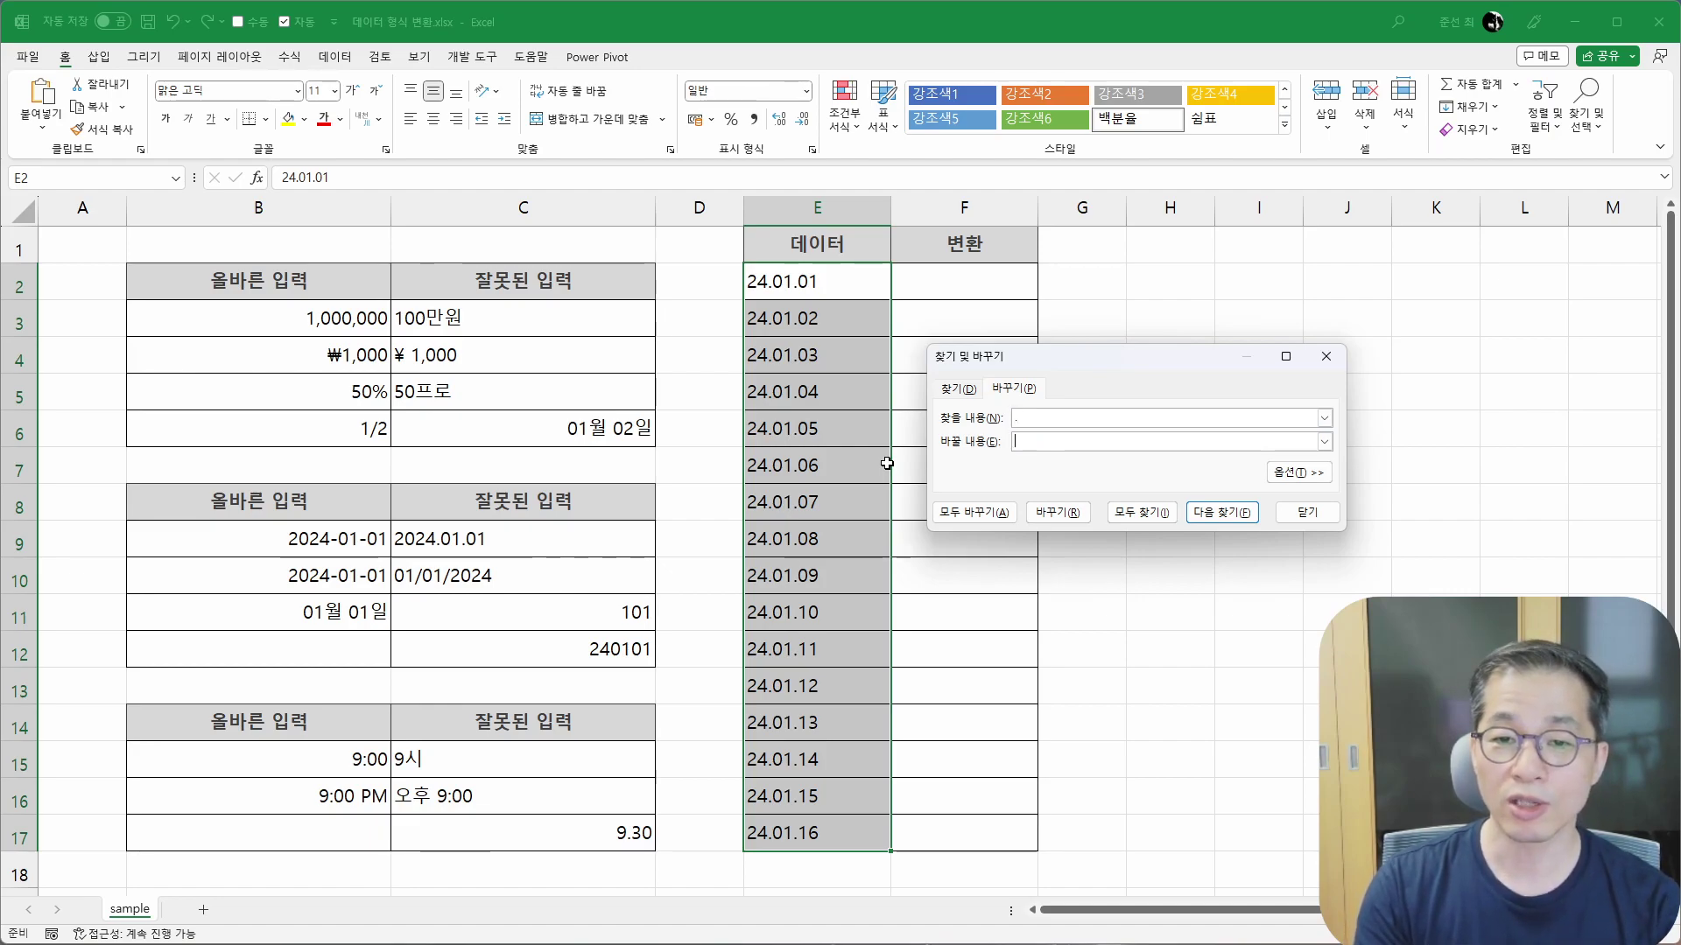
text(-)
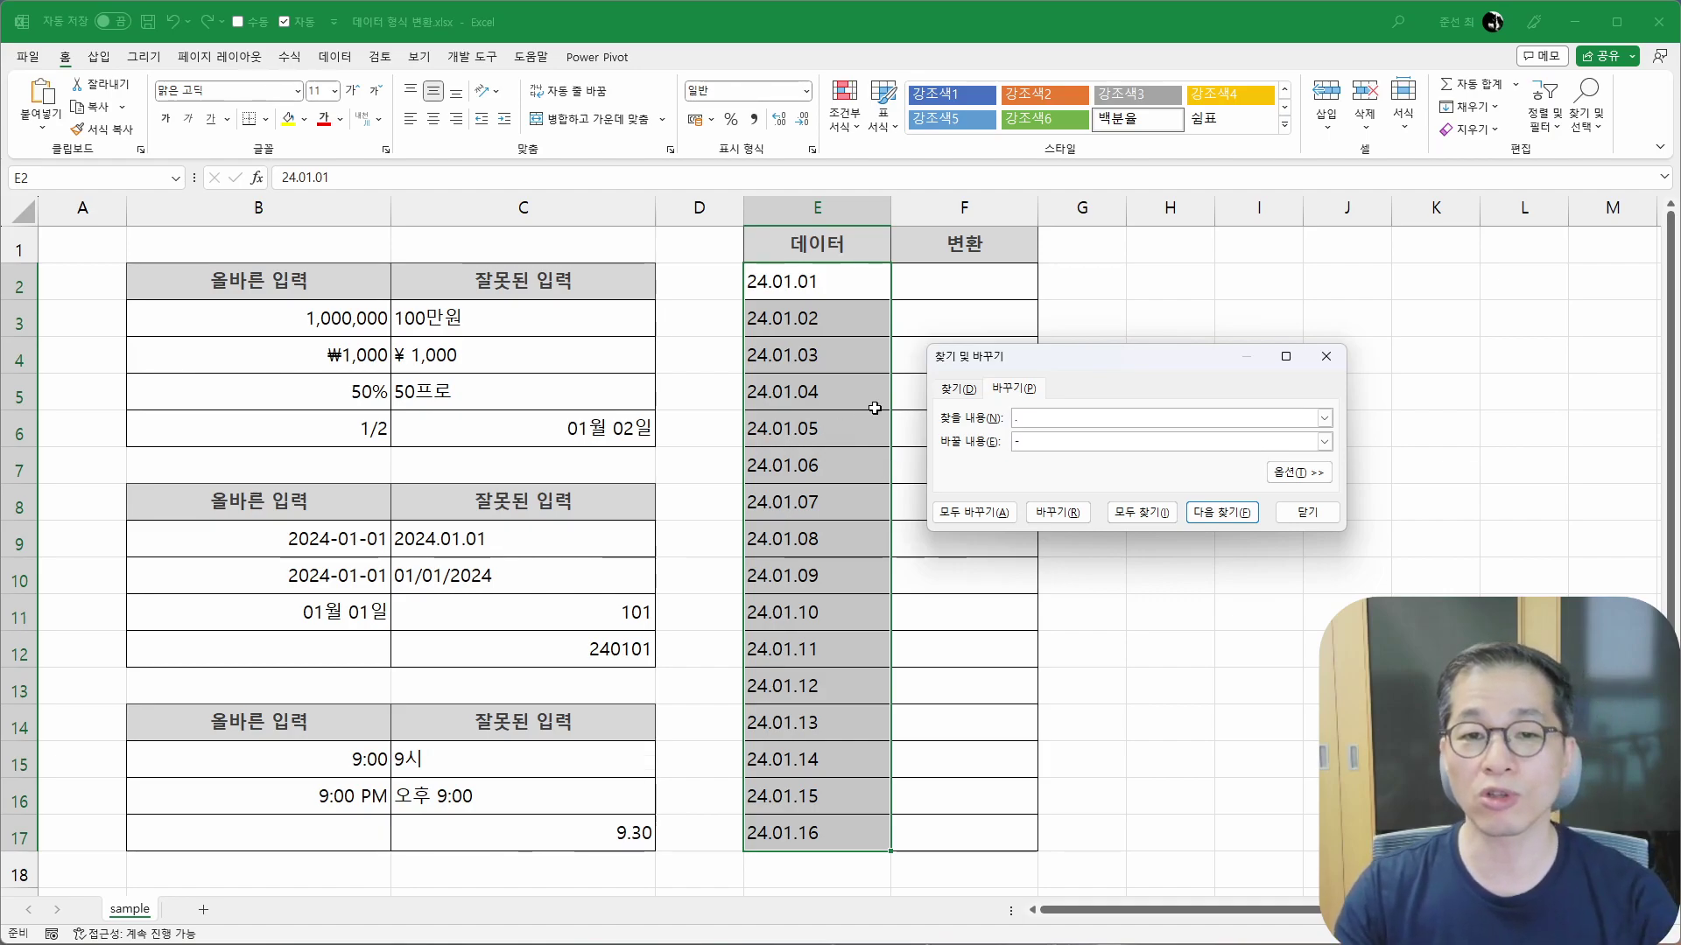
drag(1087, 357, 1071, 242)
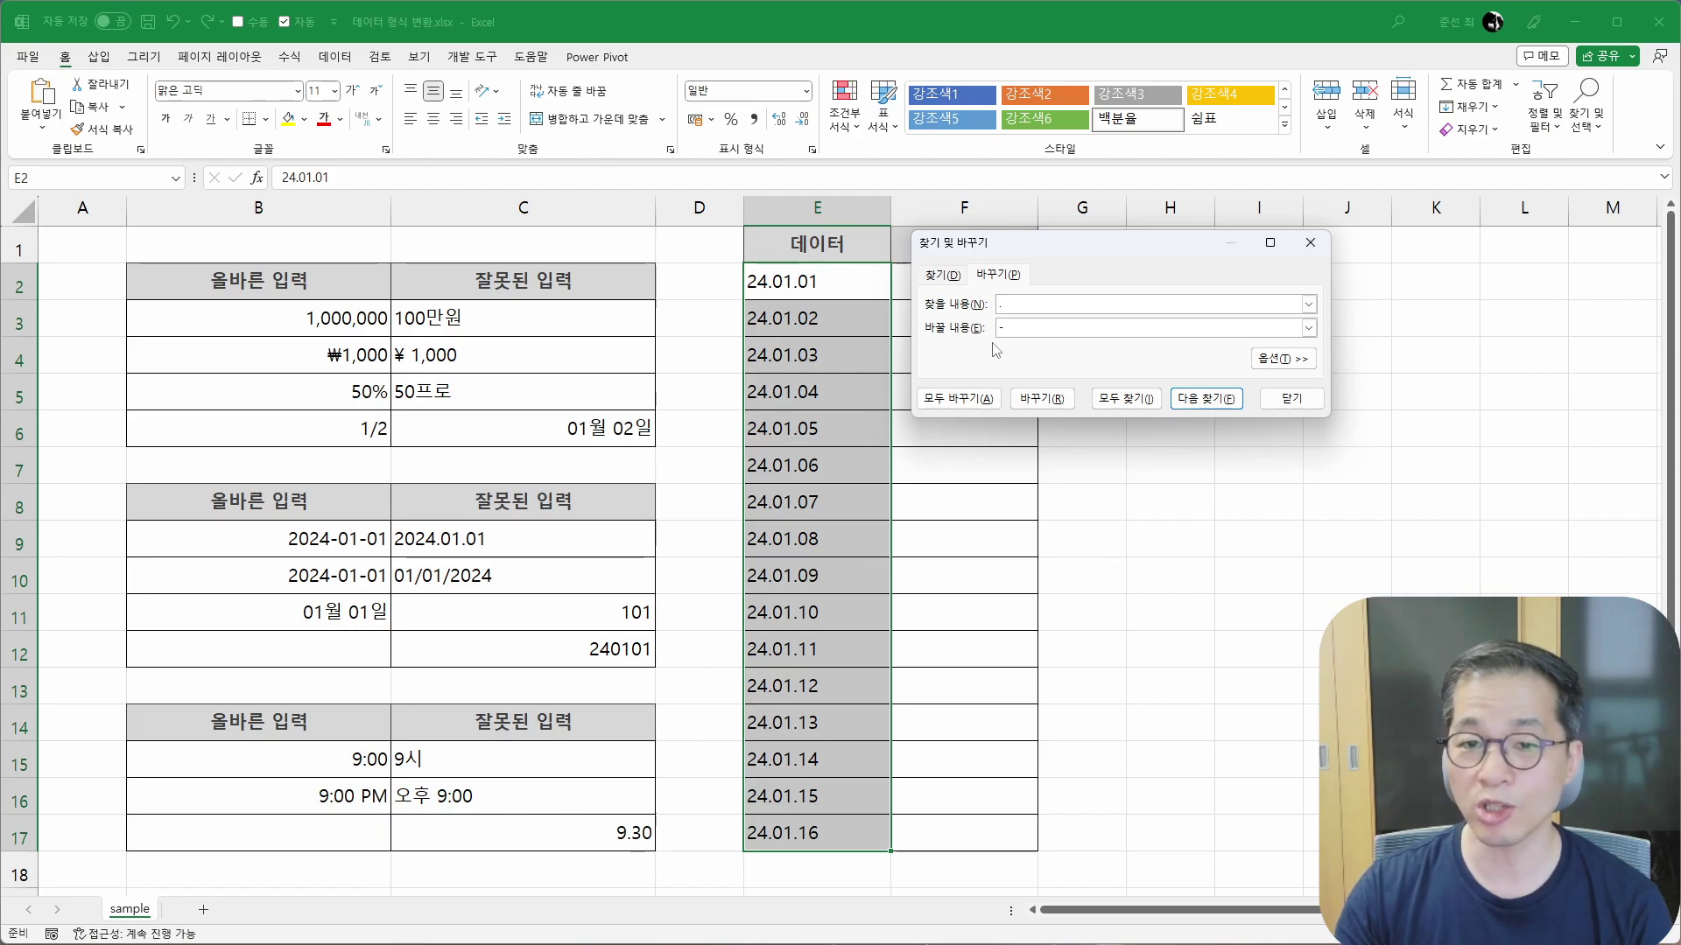
click(968, 400)
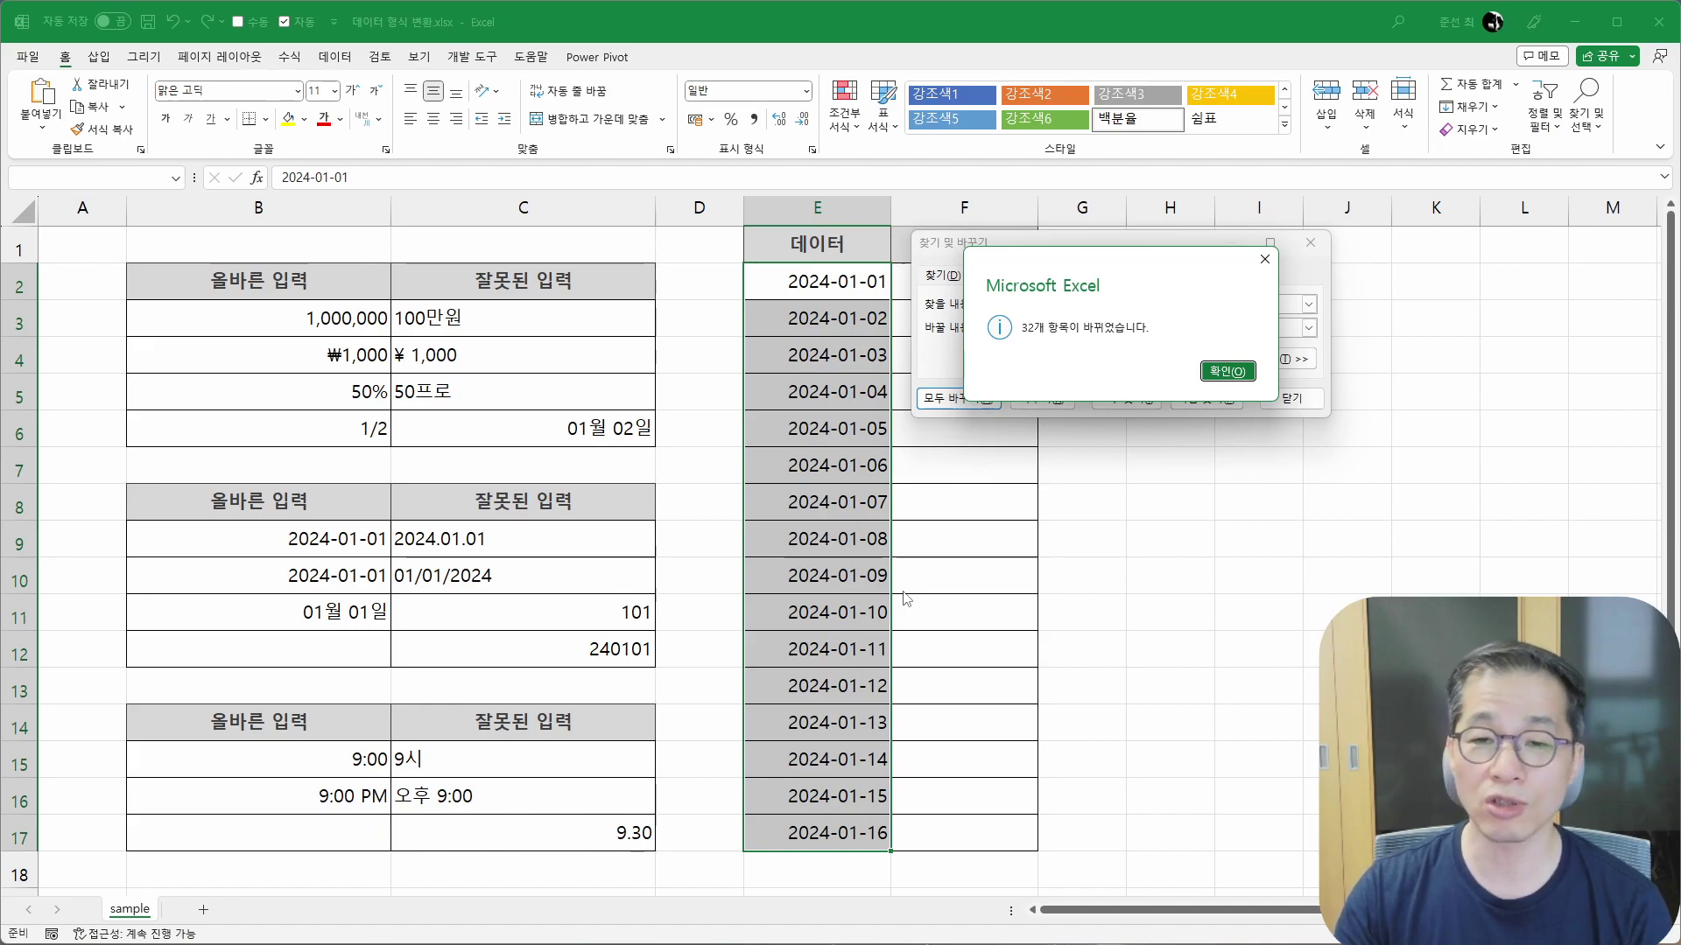
click(1241, 373)
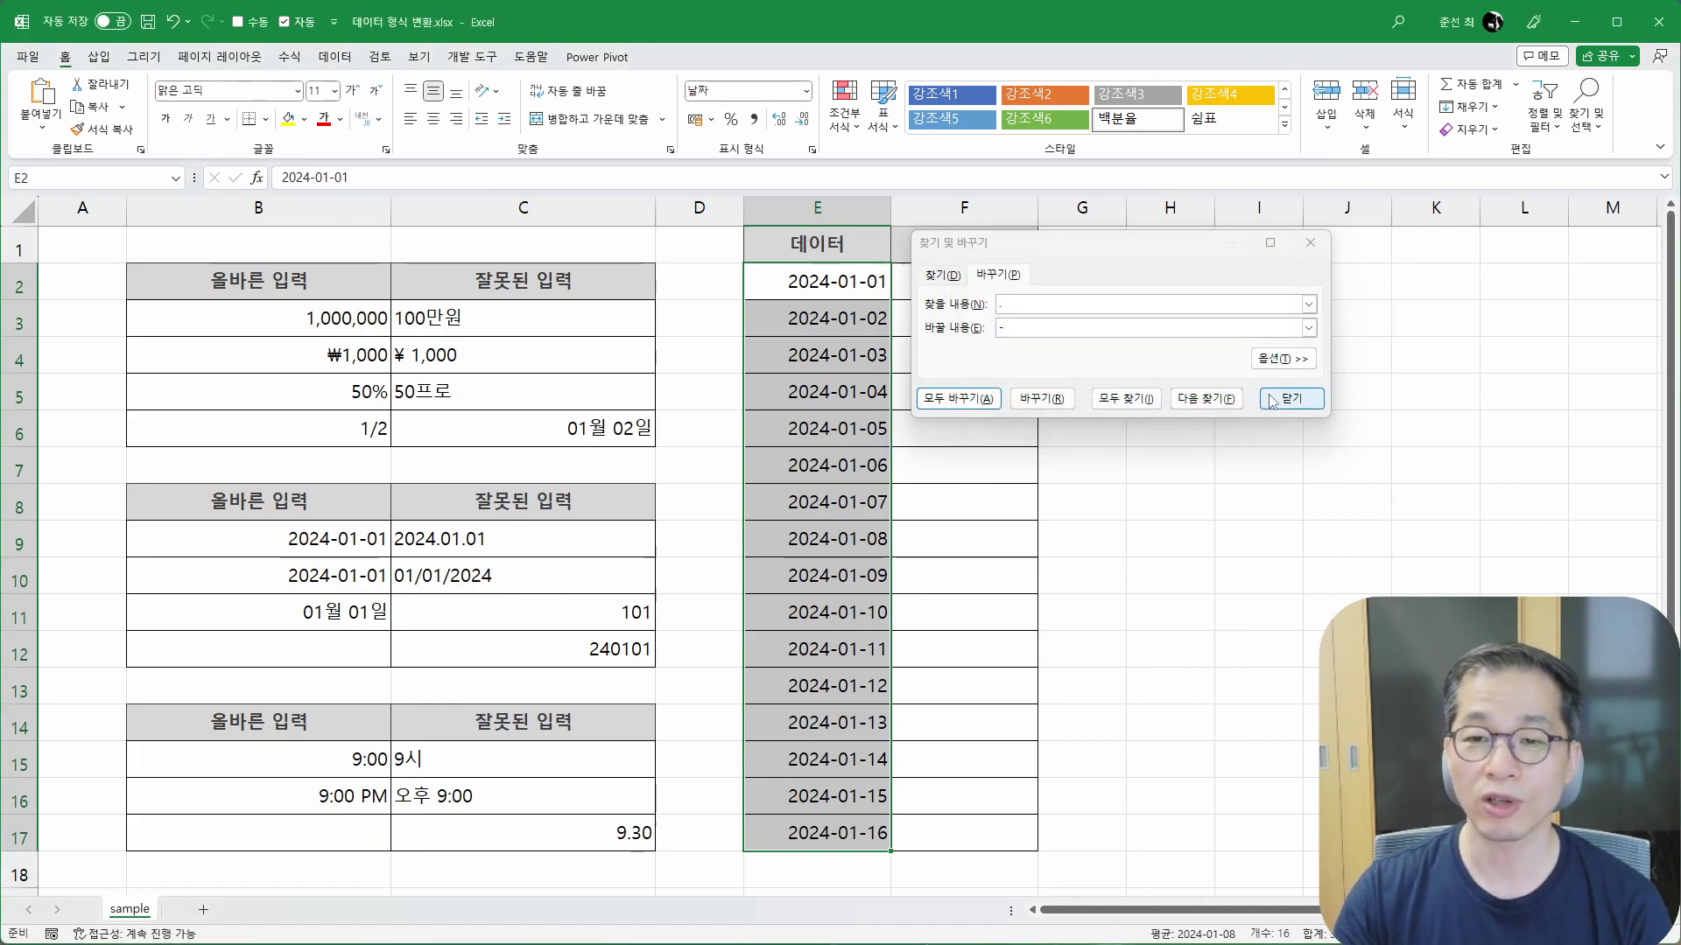
click(1272, 401)
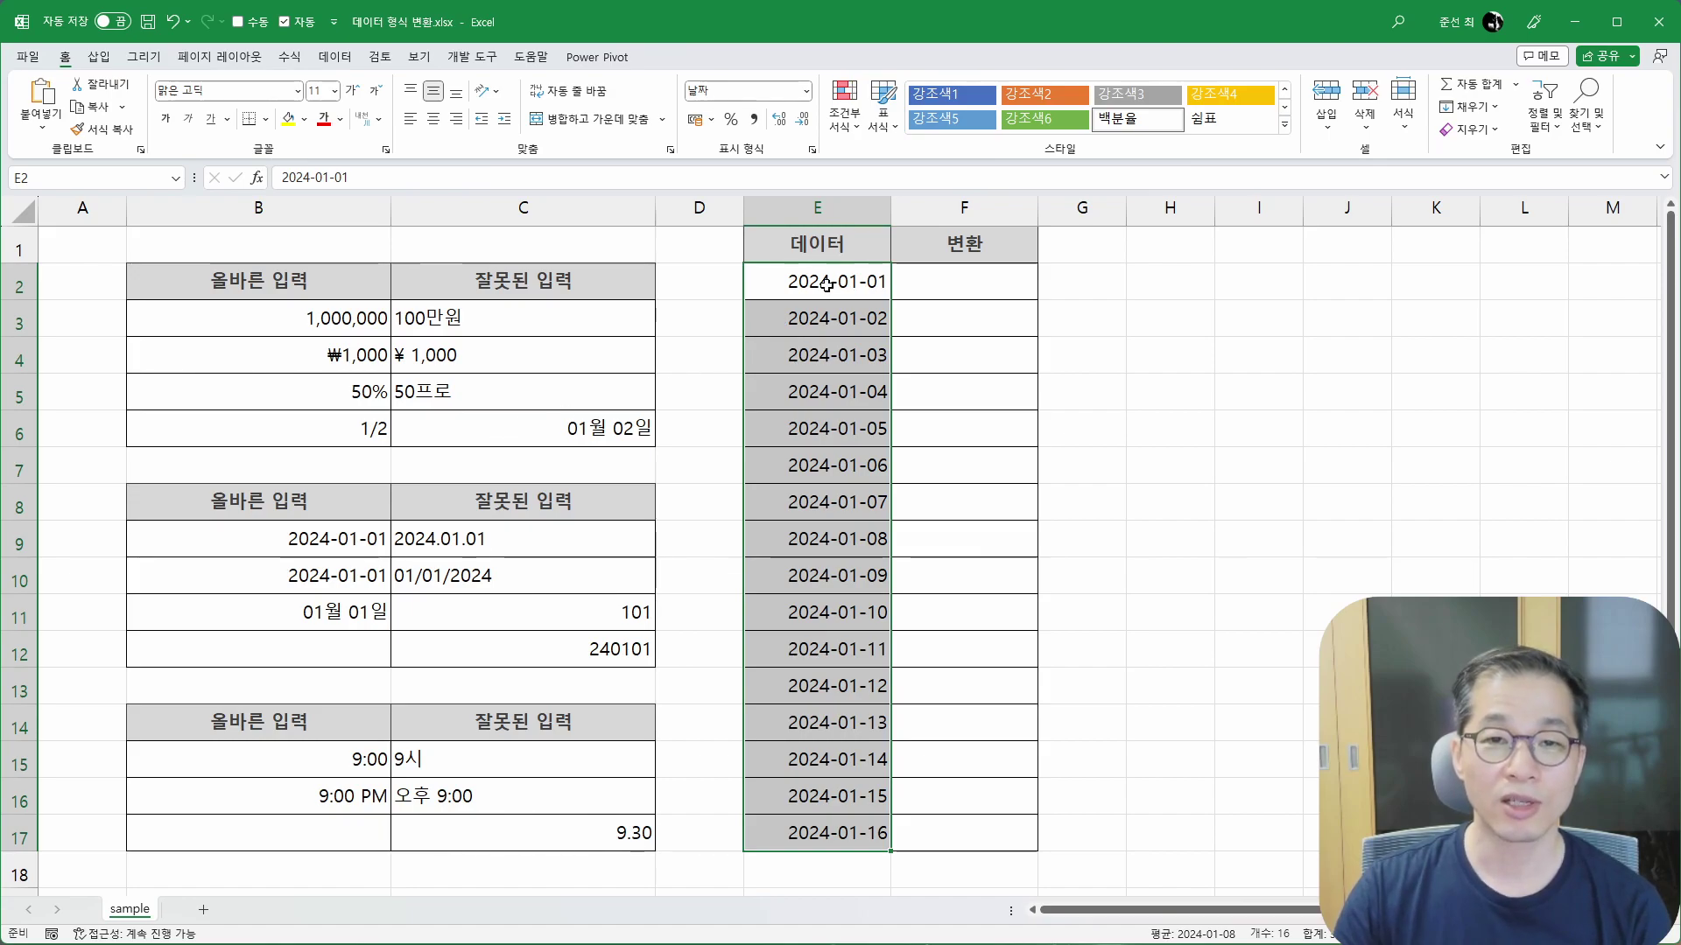
Step: Clear the contents of E2:E17 and reset the range's number format to General (일반)
click(525, 565)
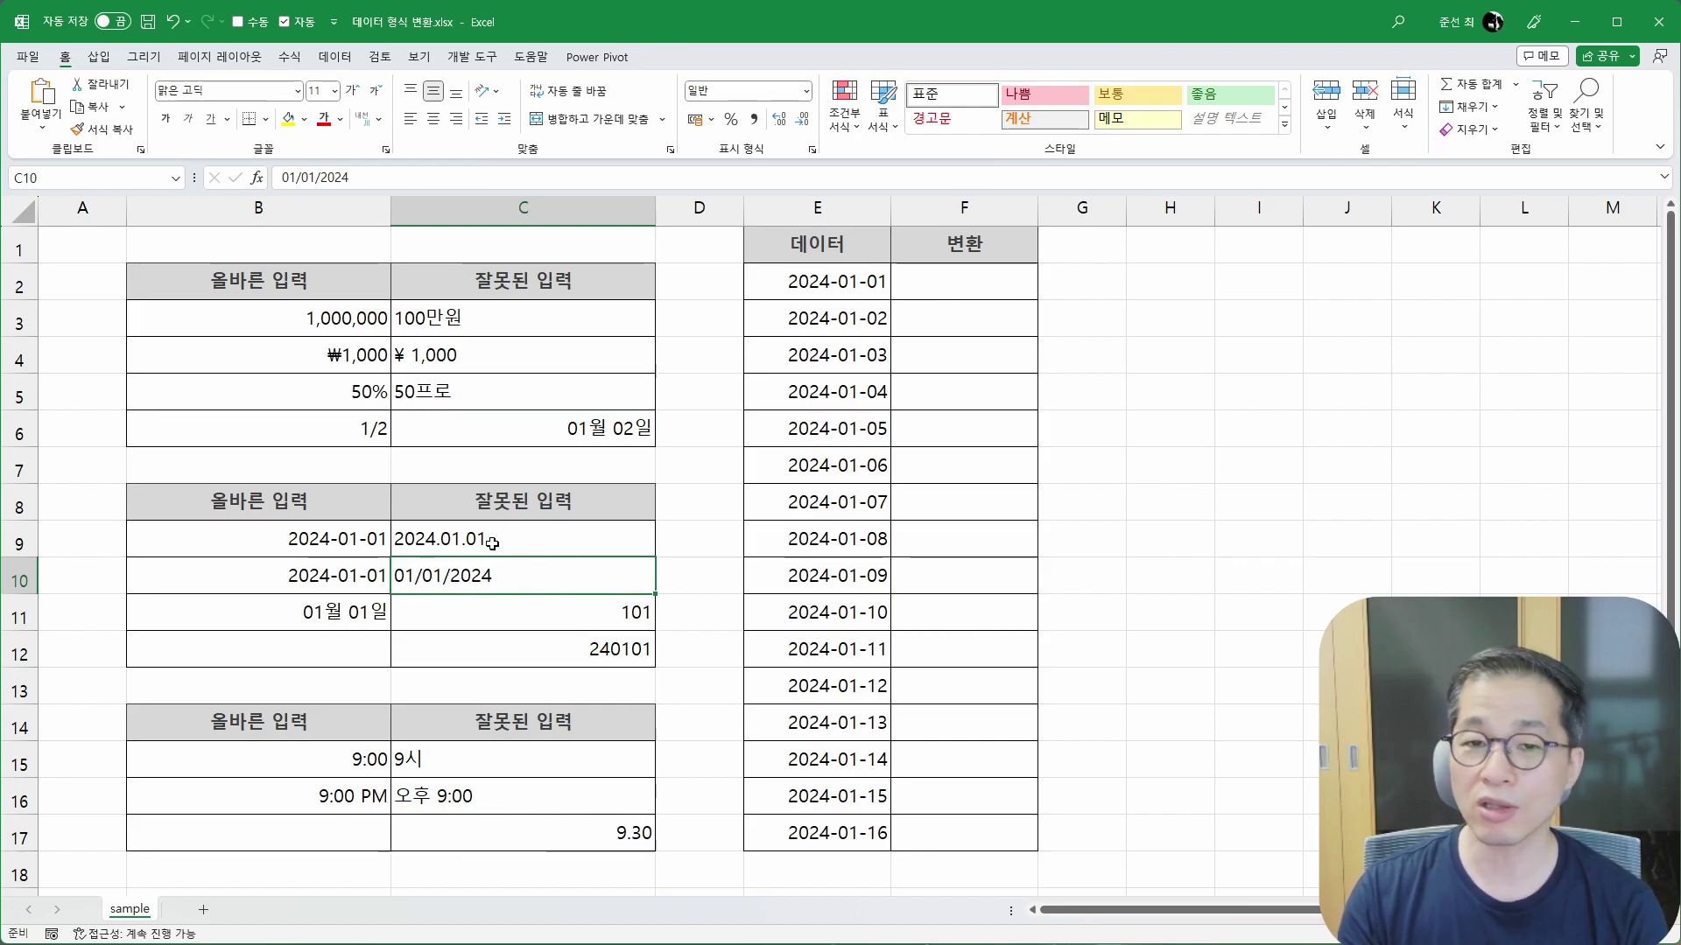
drag(870, 281, 867, 815)
key(Delete)
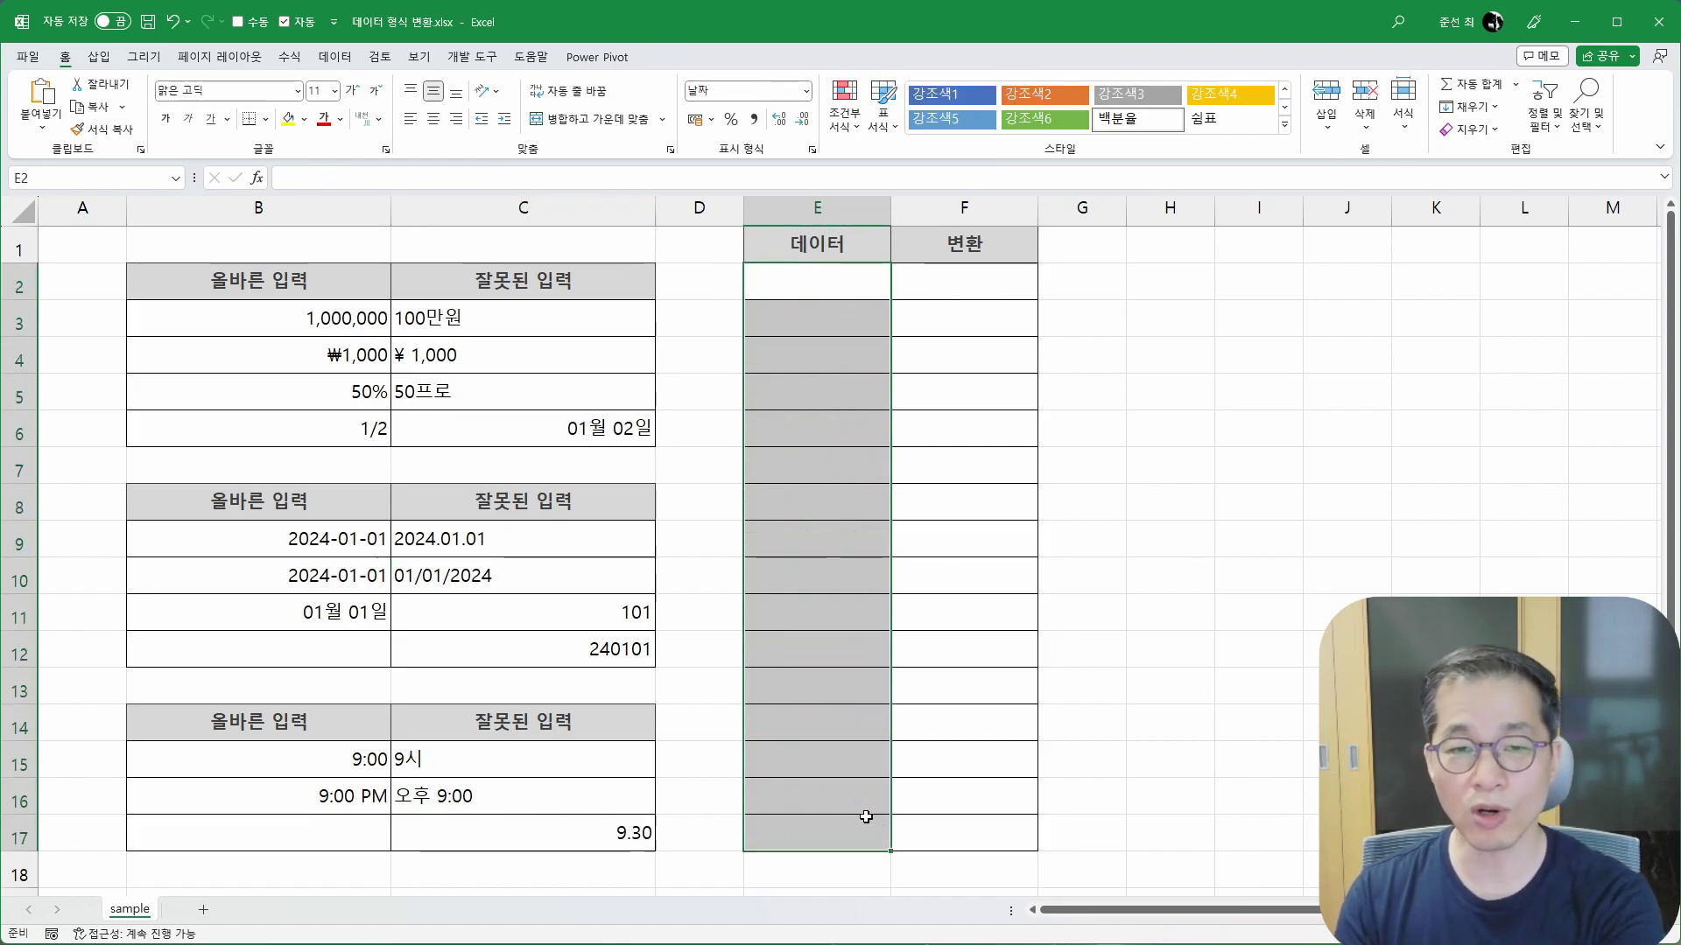
click(806, 91)
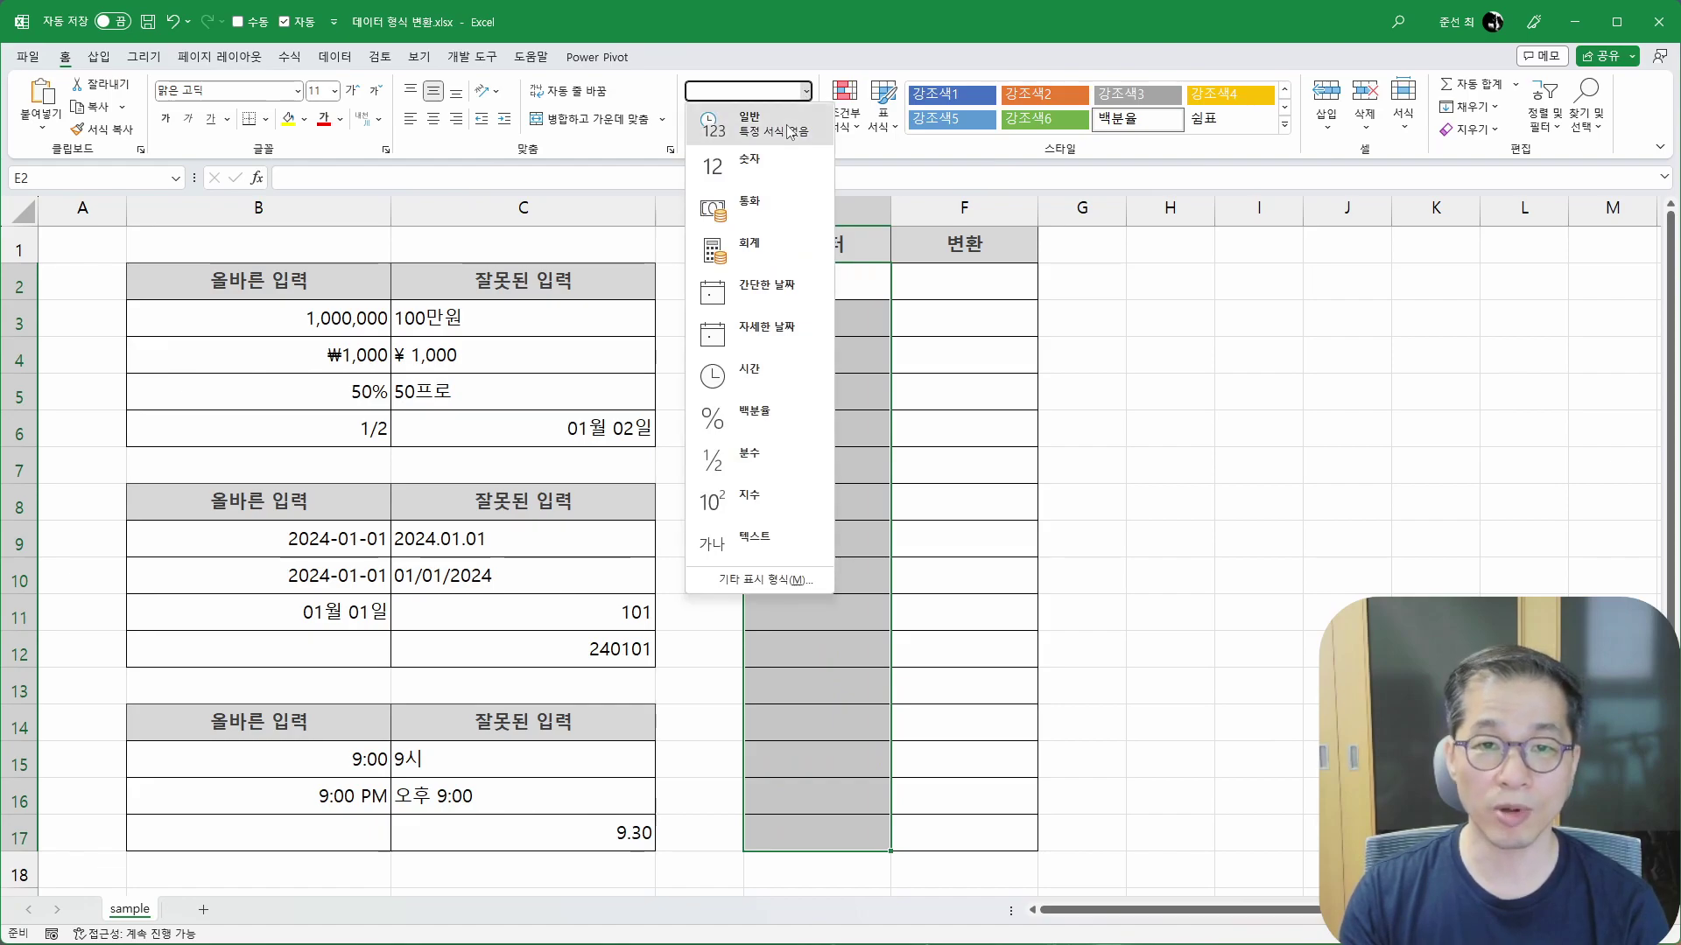
click(790, 132)
Step: Enter 01/01/2024 in cell E2 and fill the series down to E17
click(800, 276)
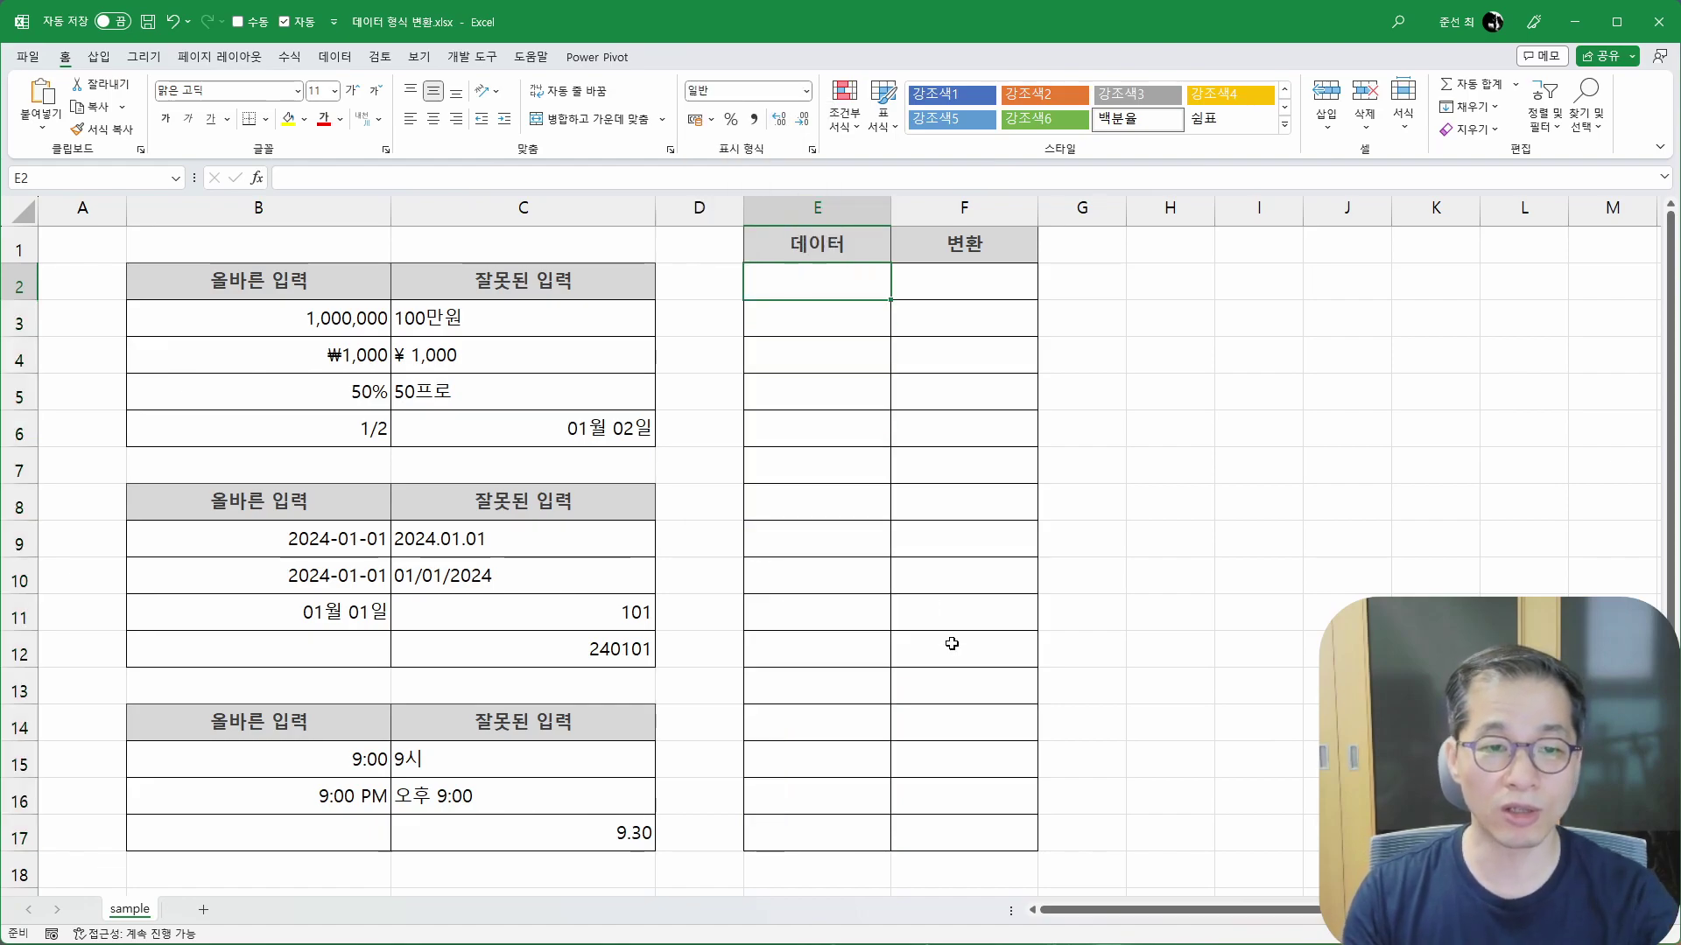
text(01/01/2024)
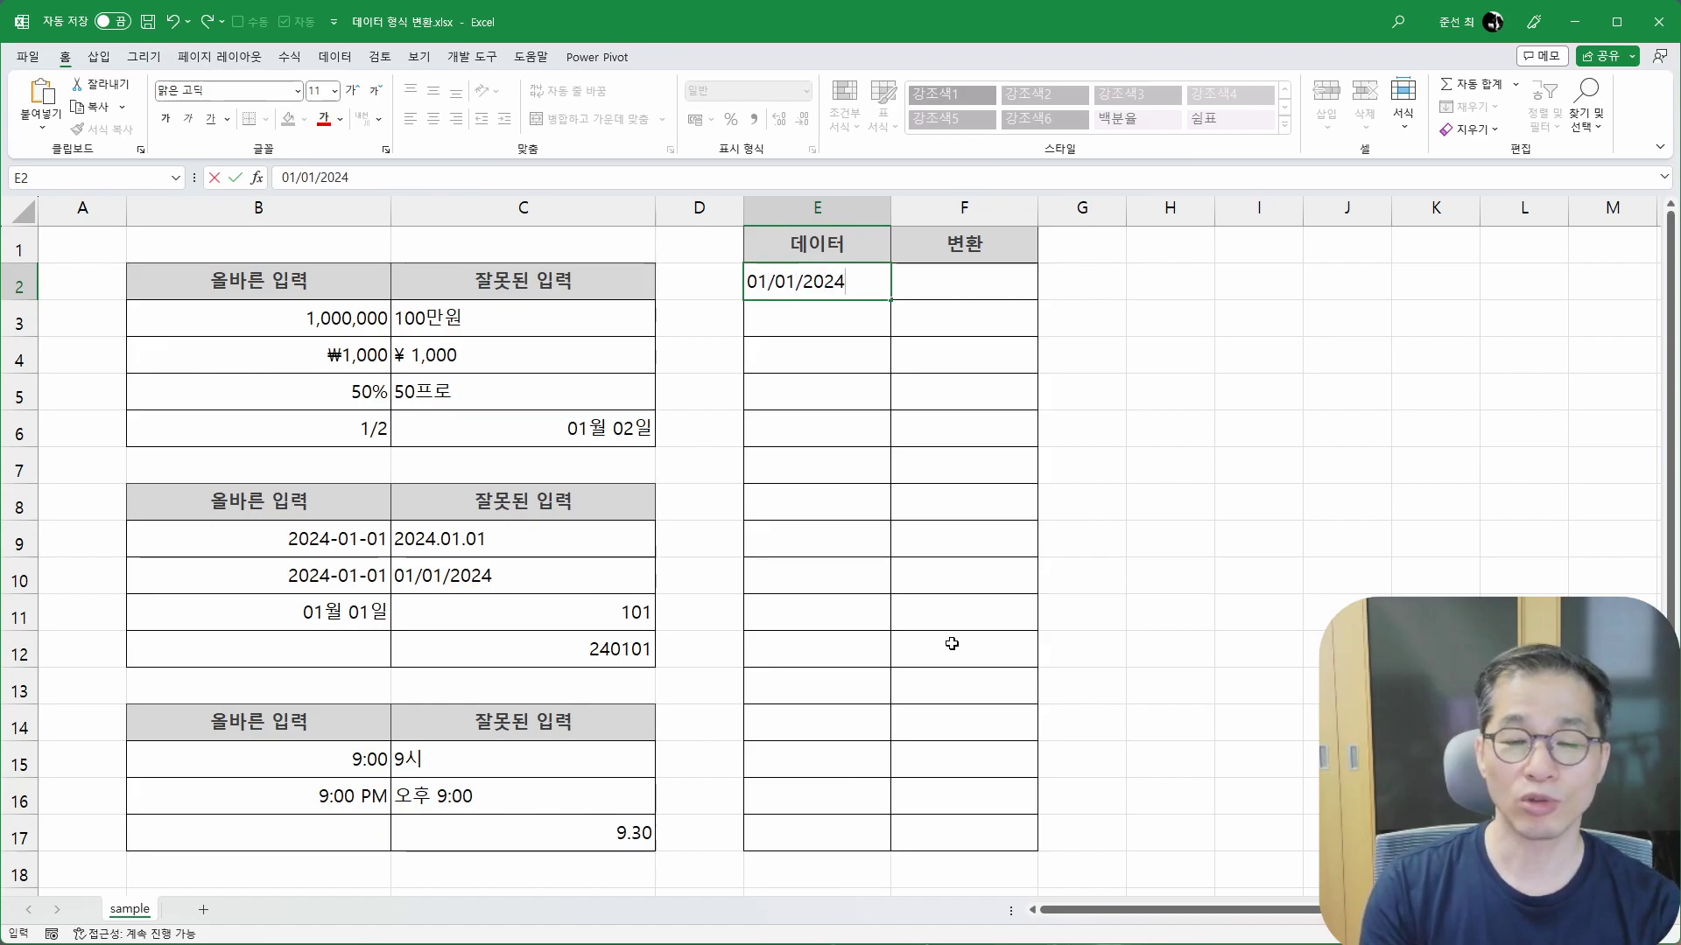
key(Return)
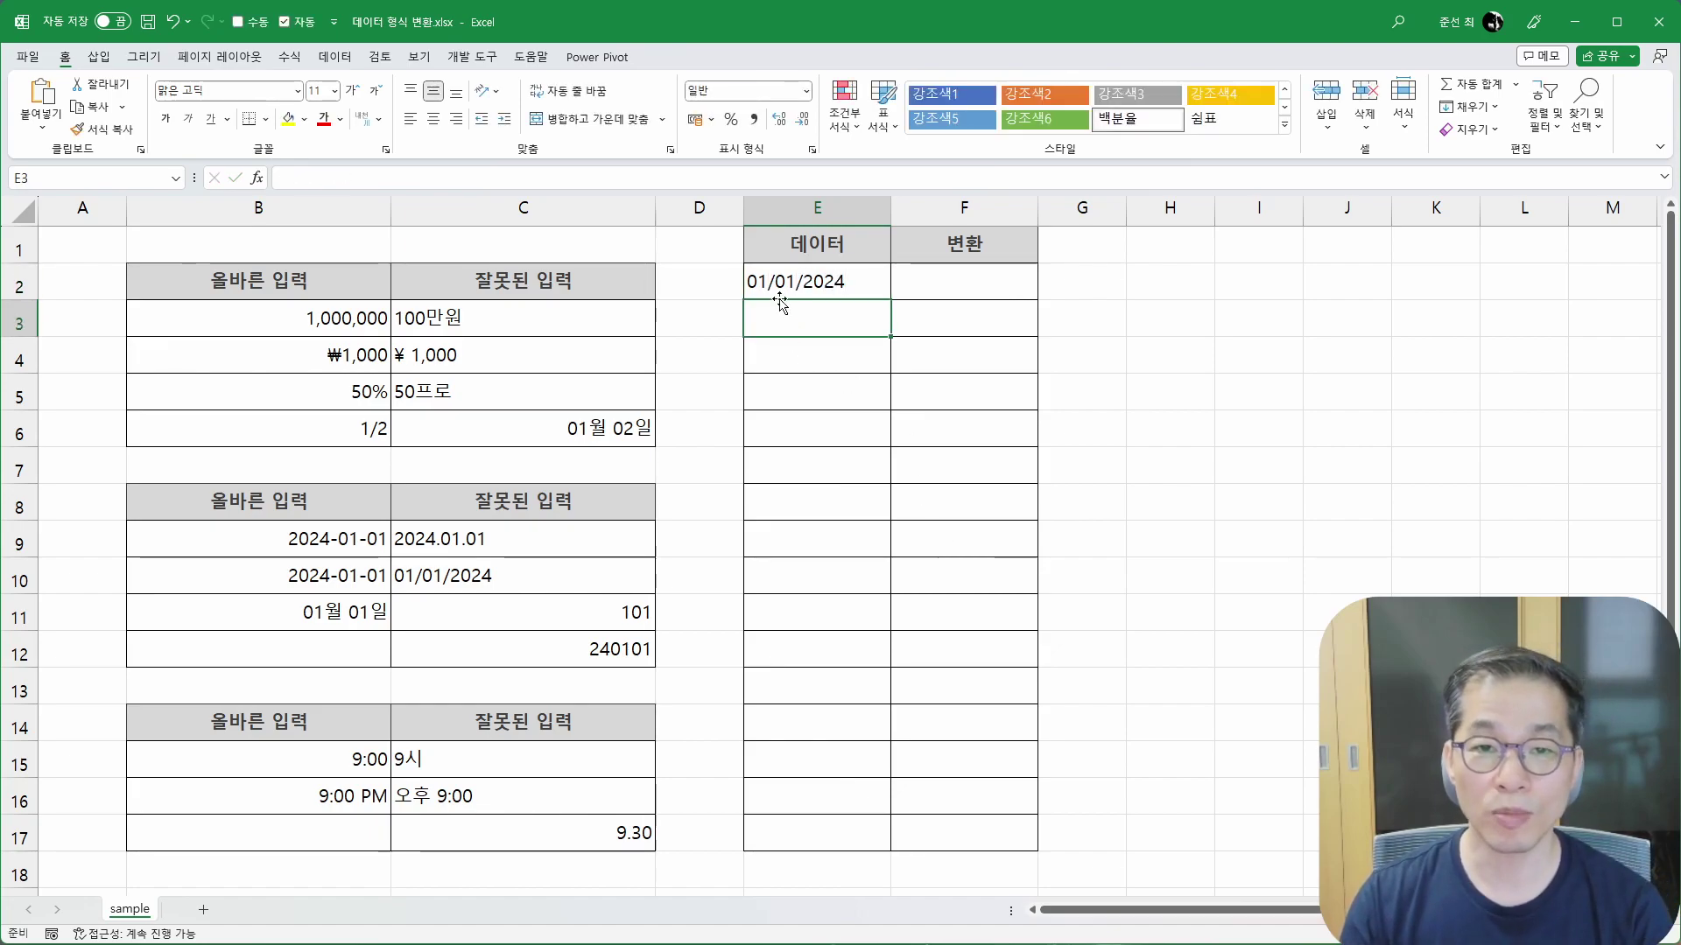
click(856, 291)
drag(891, 302, 891, 839)
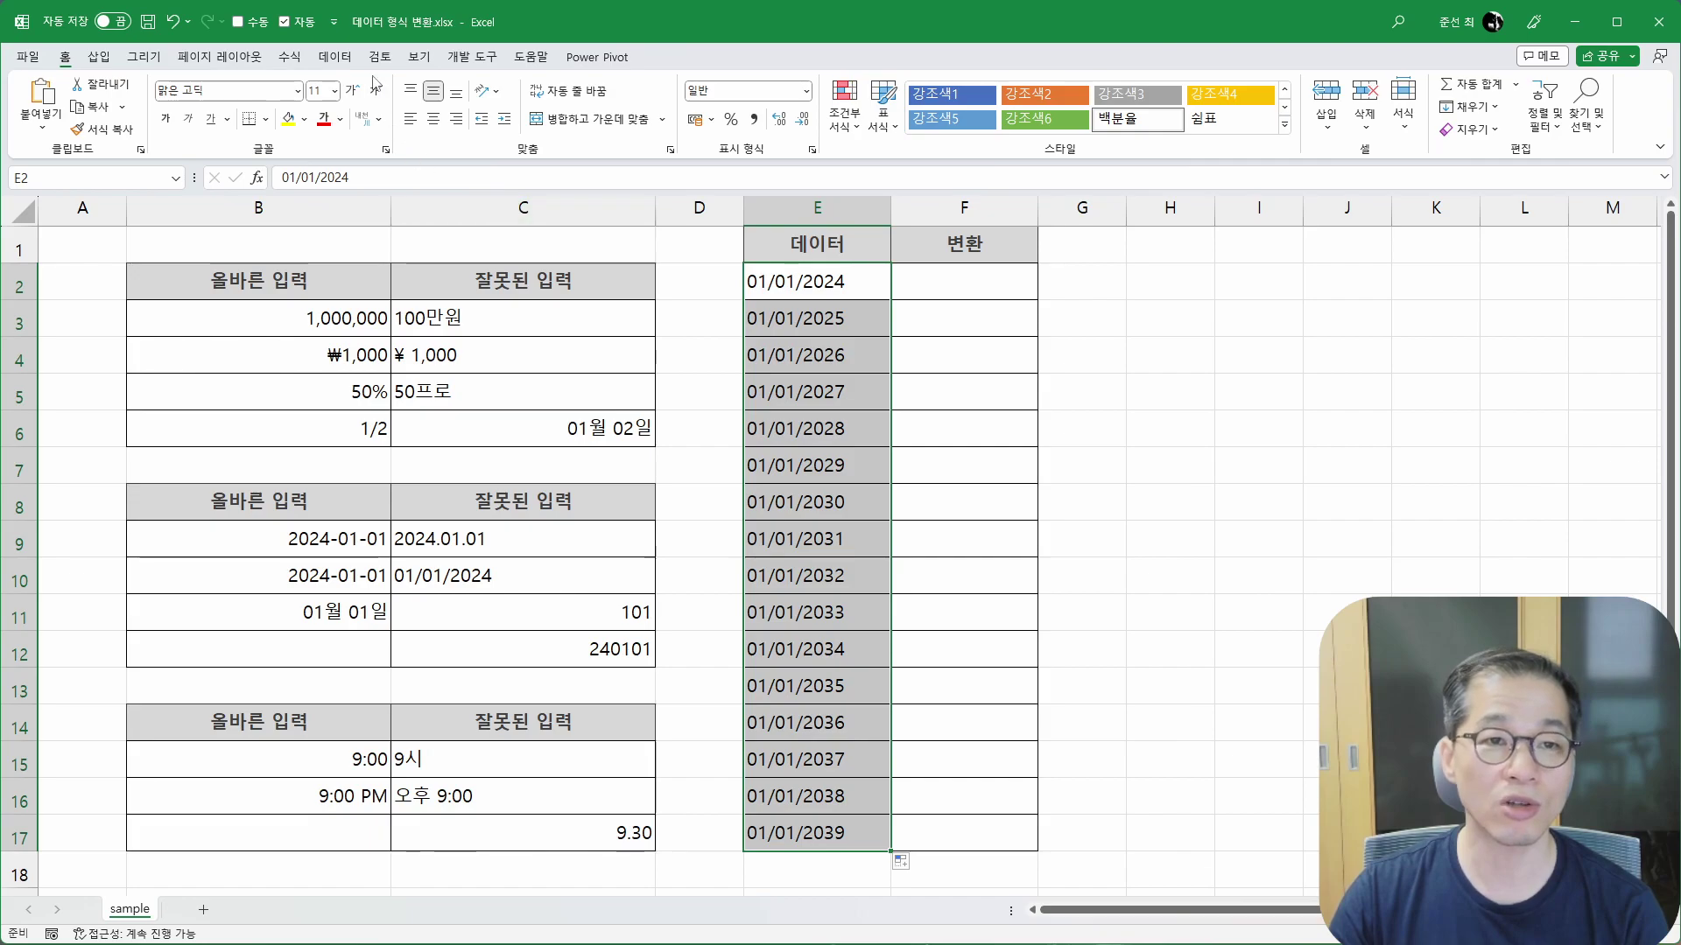
Step: Convert E2:E17 into real dates with Text to Columns, using the Date column format in month-day-year order (월일년)
click(331, 59)
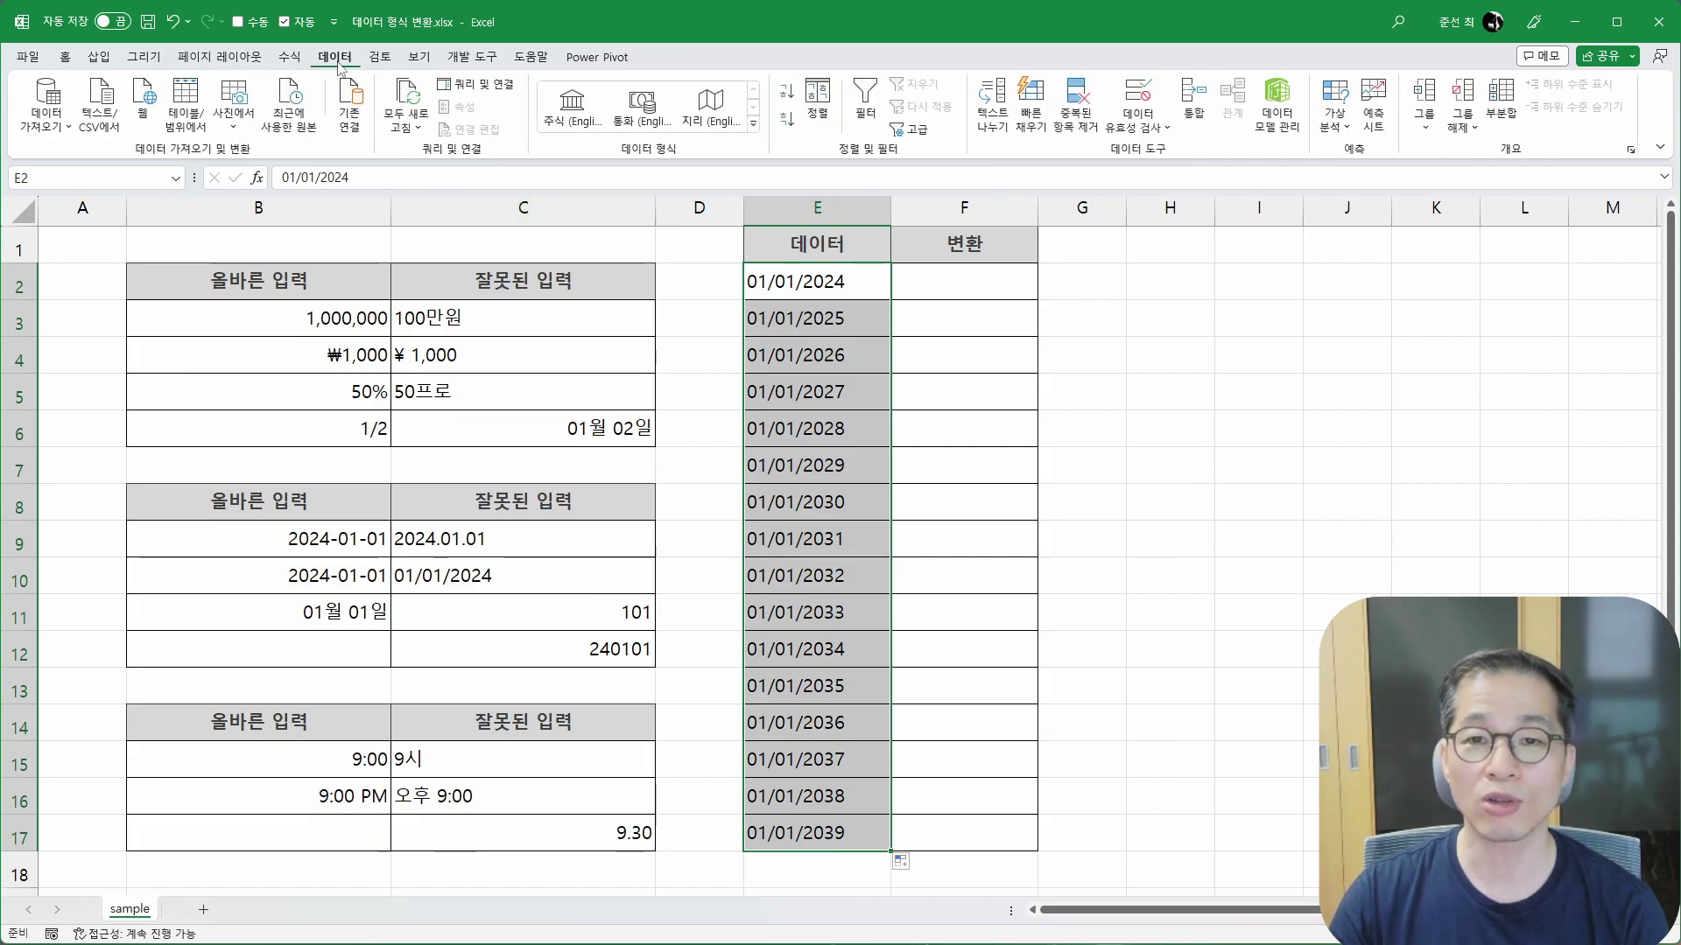
click(996, 129)
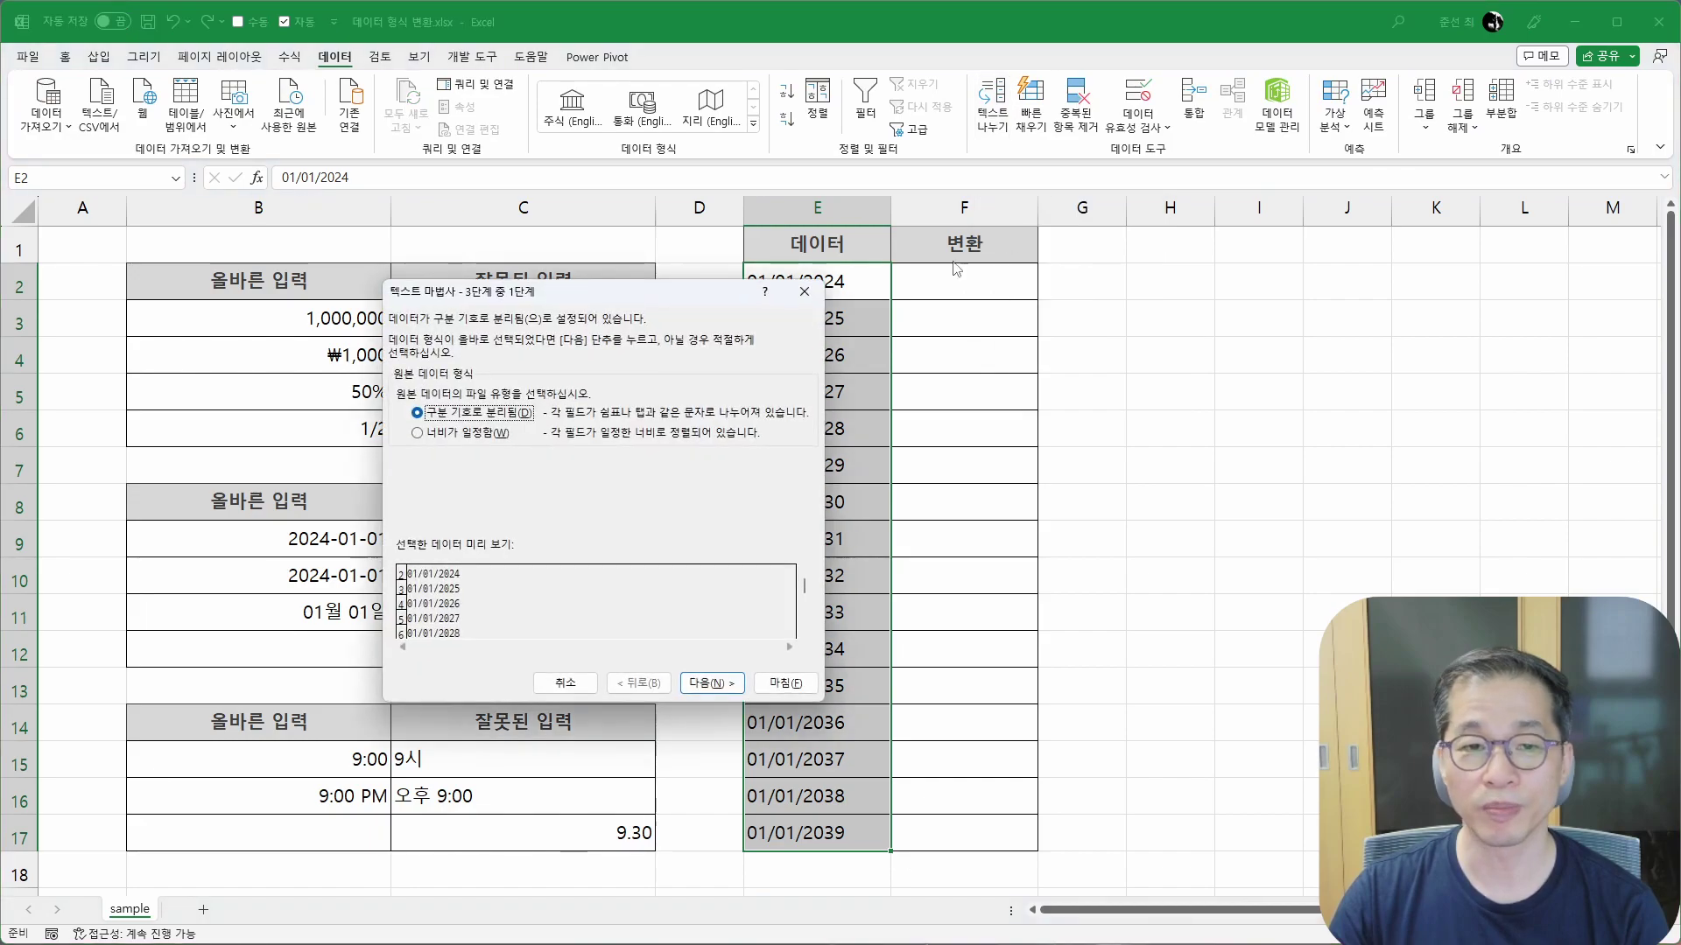
drag(668, 289, 1239, 287)
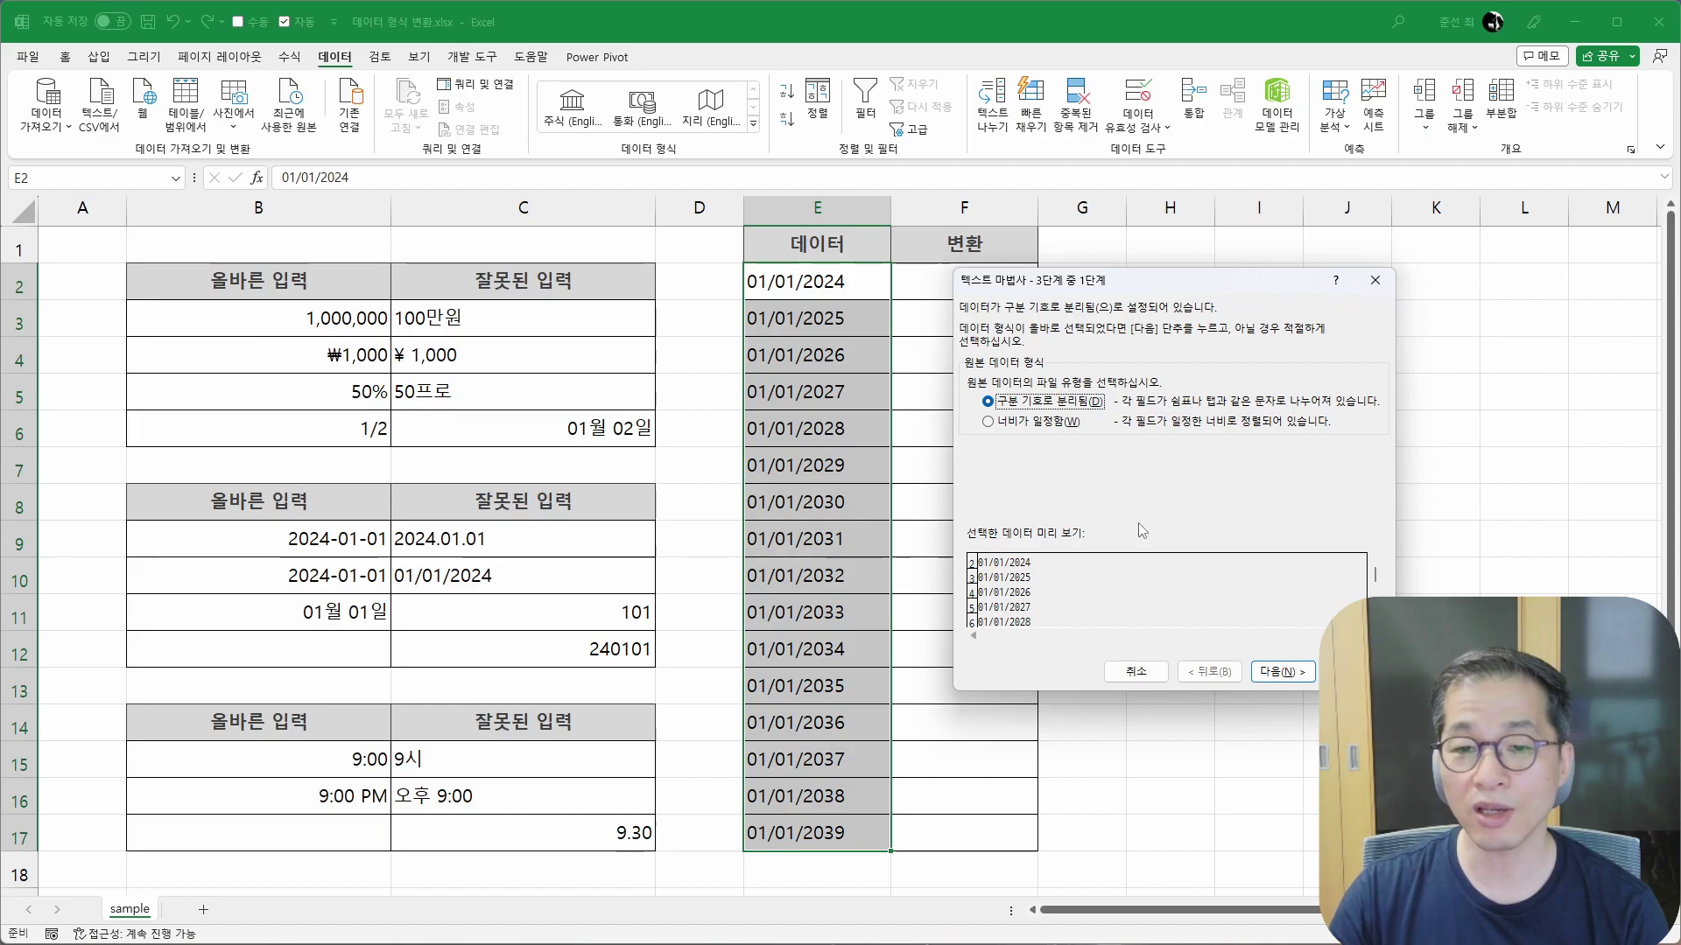
click(1296, 672)
click(1295, 672)
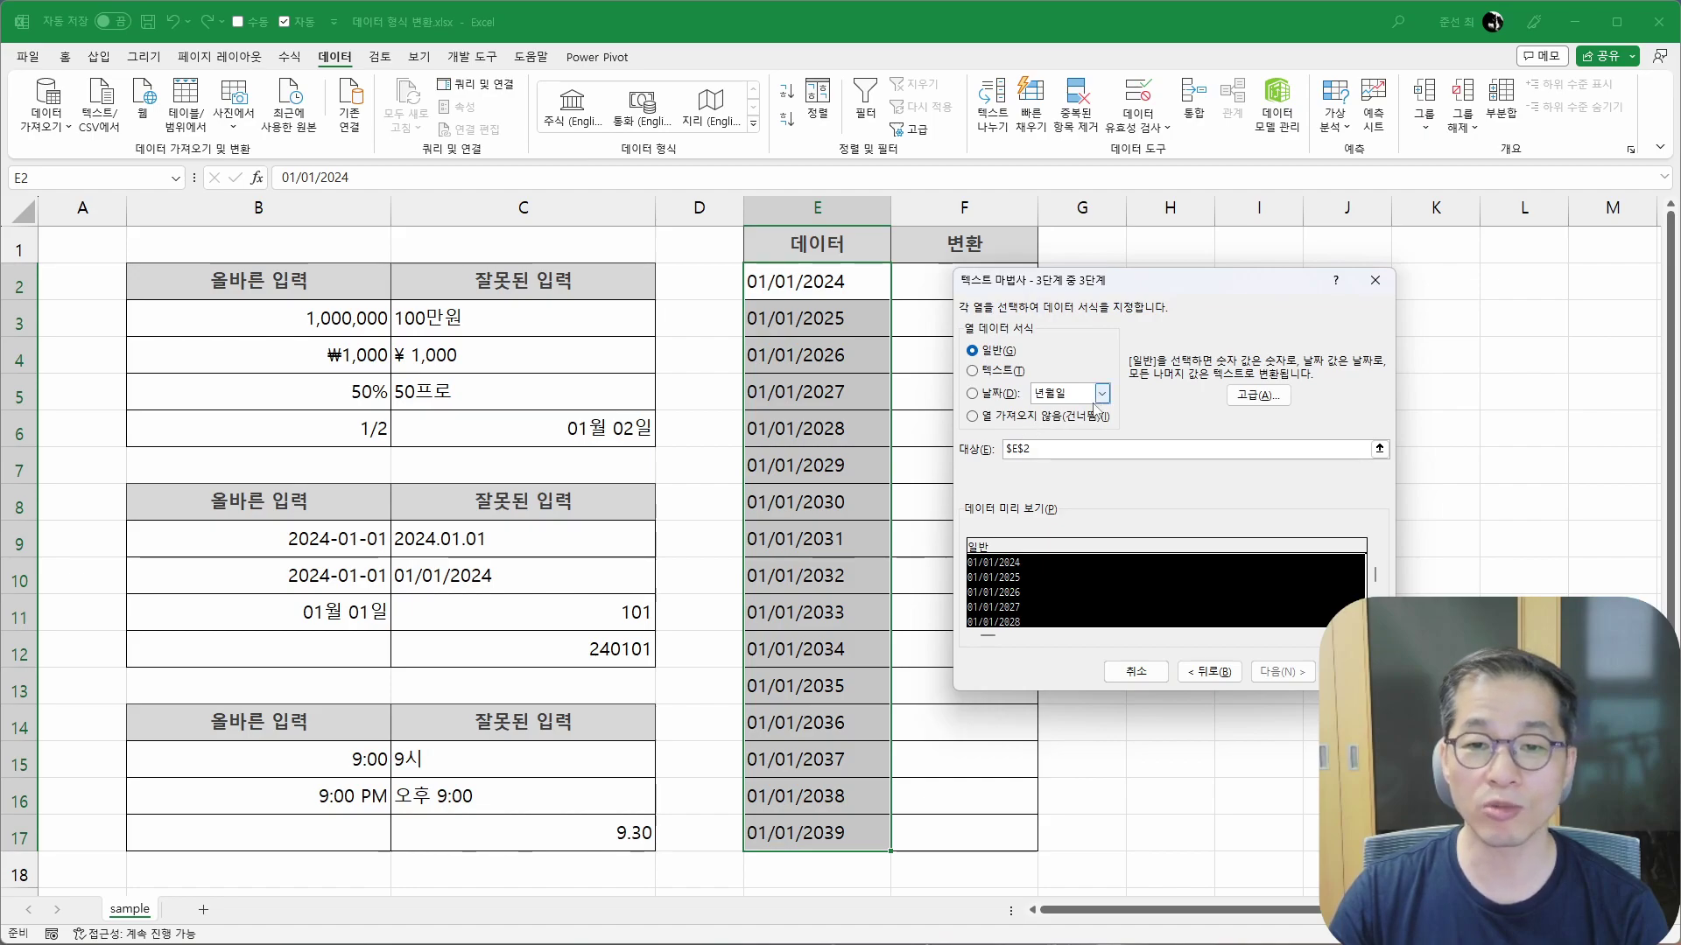
click(982, 394)
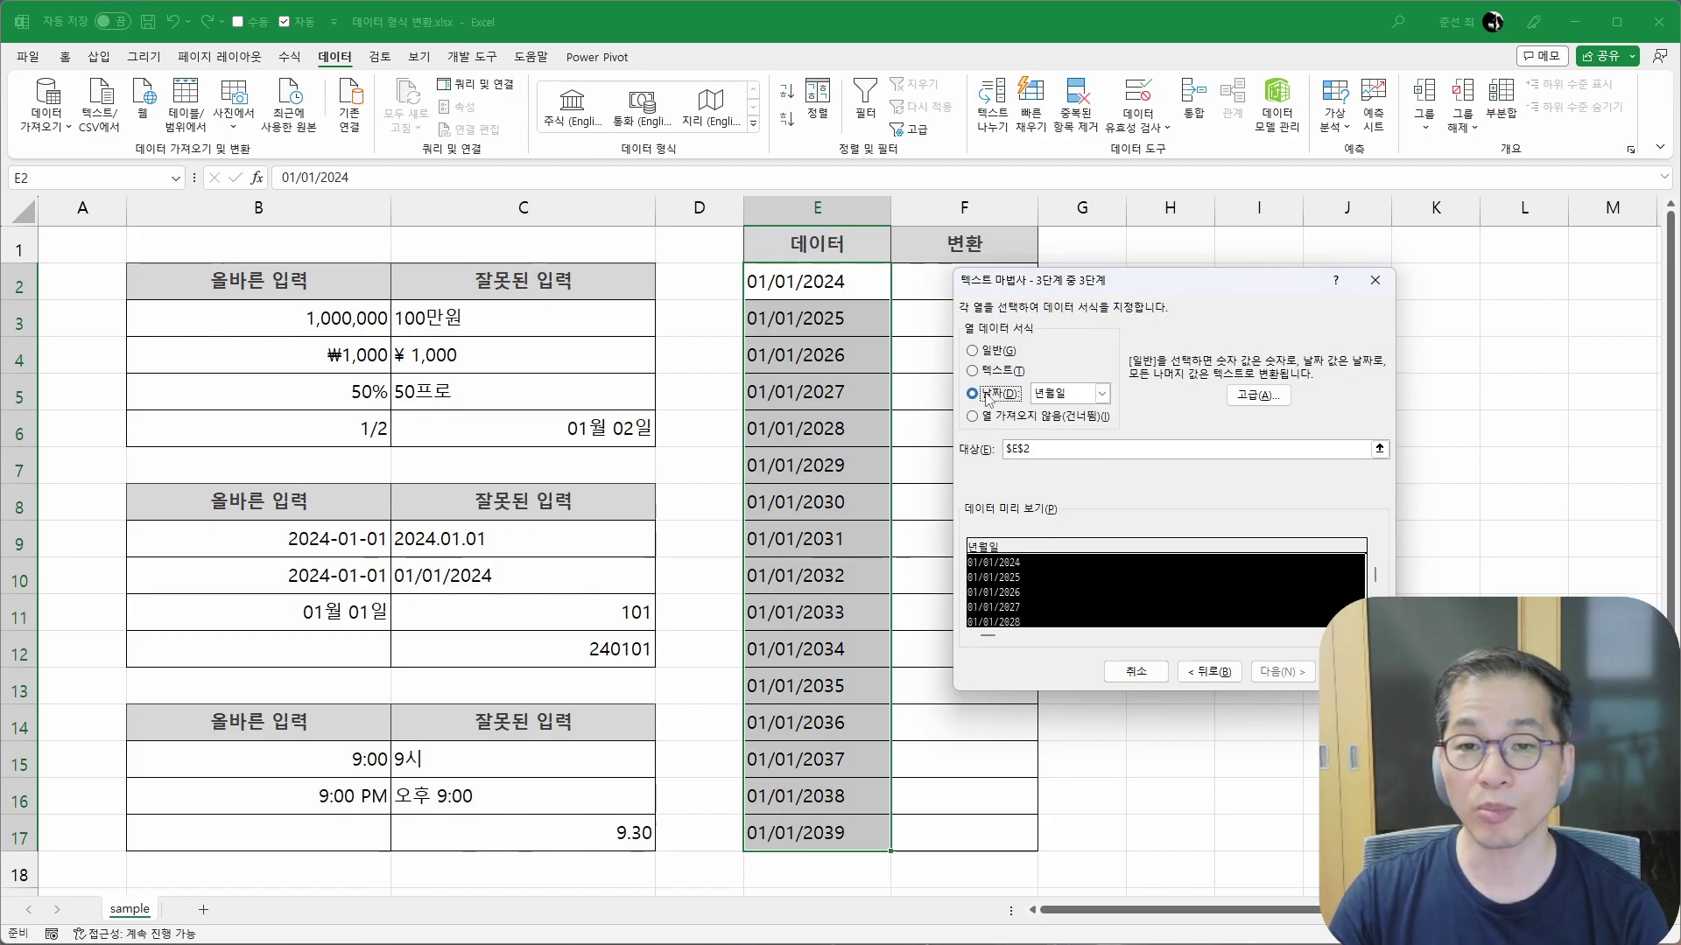
click(1103, 395)
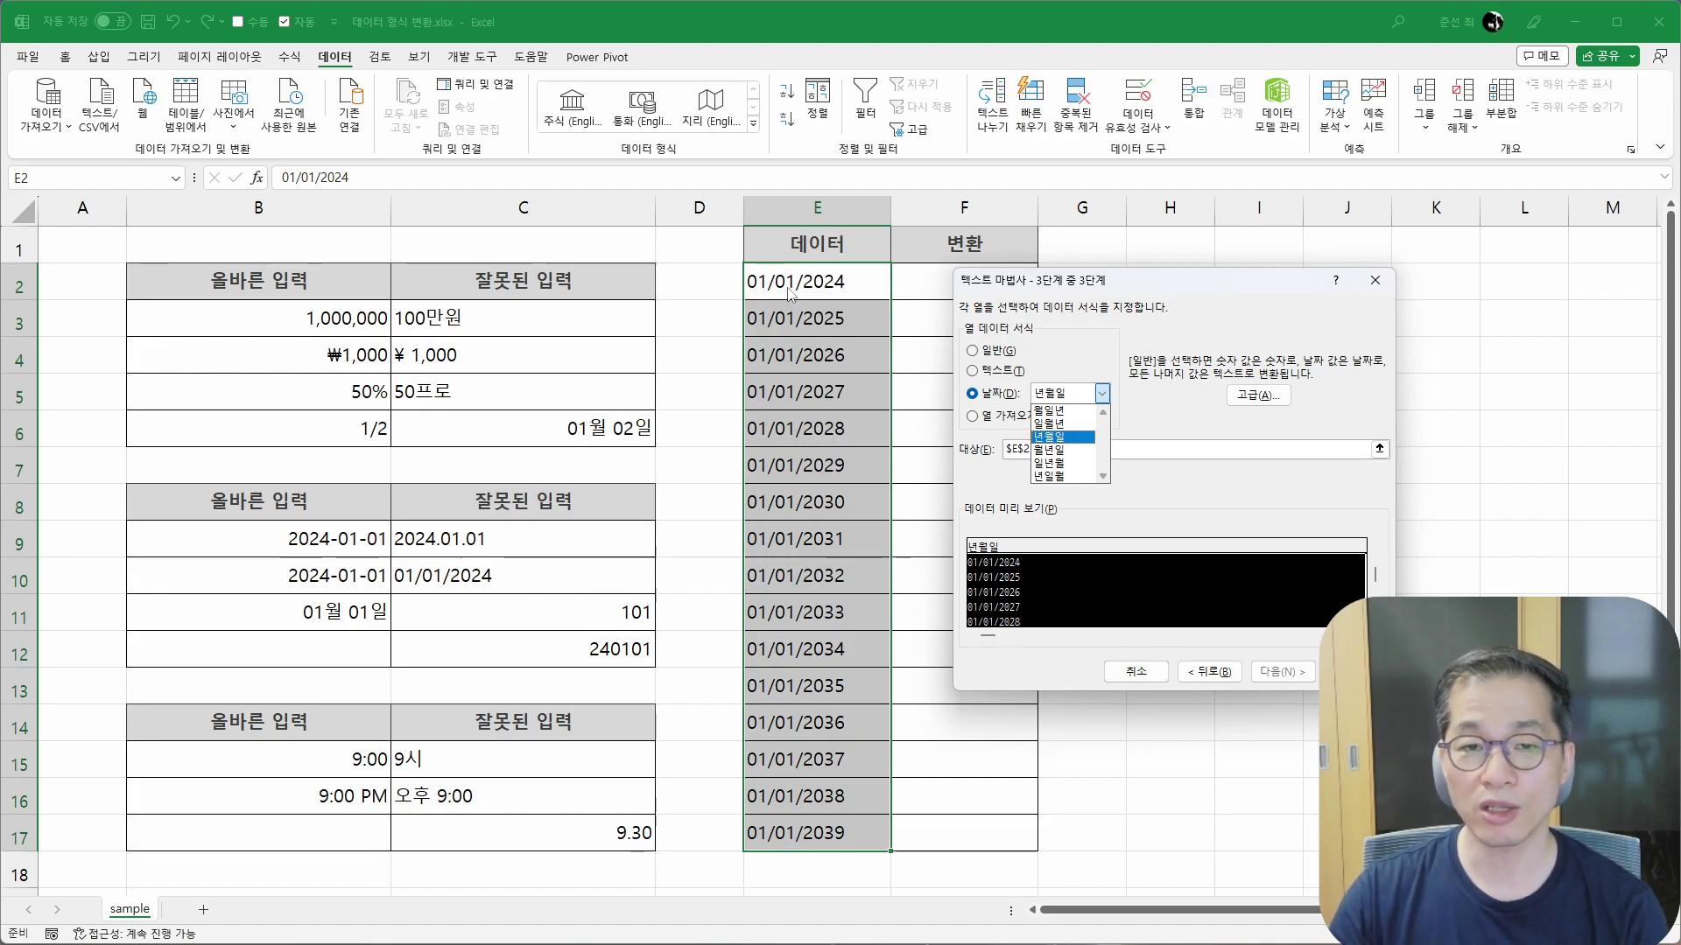
click(1067, 411)
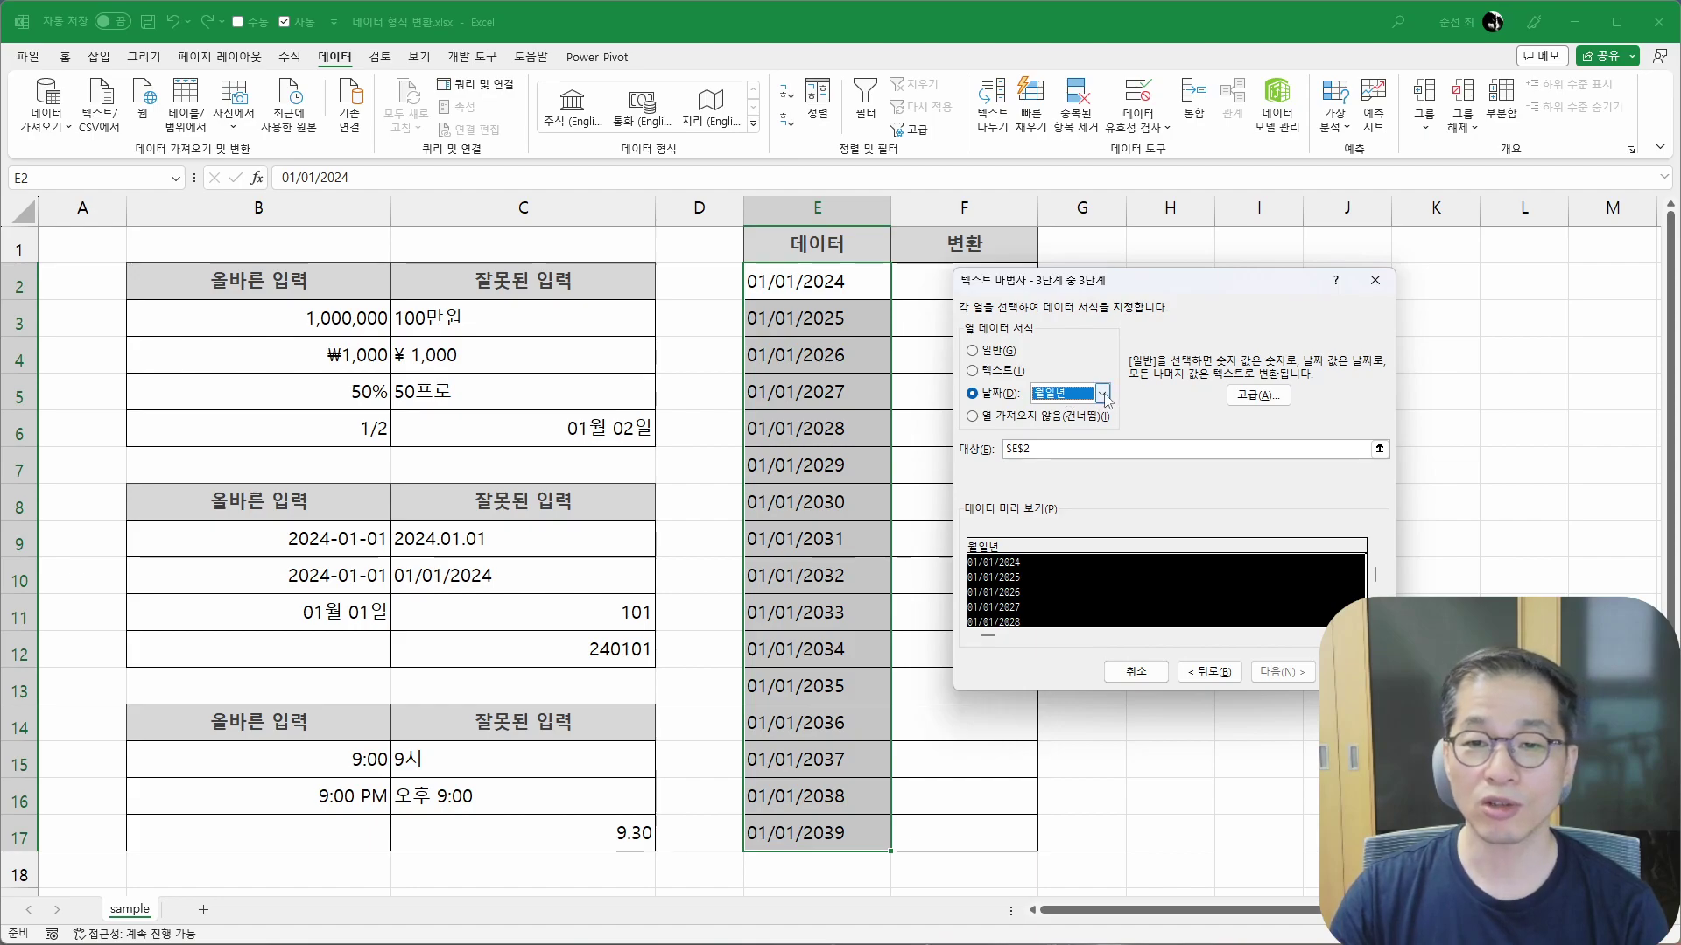
click(1102, 395)
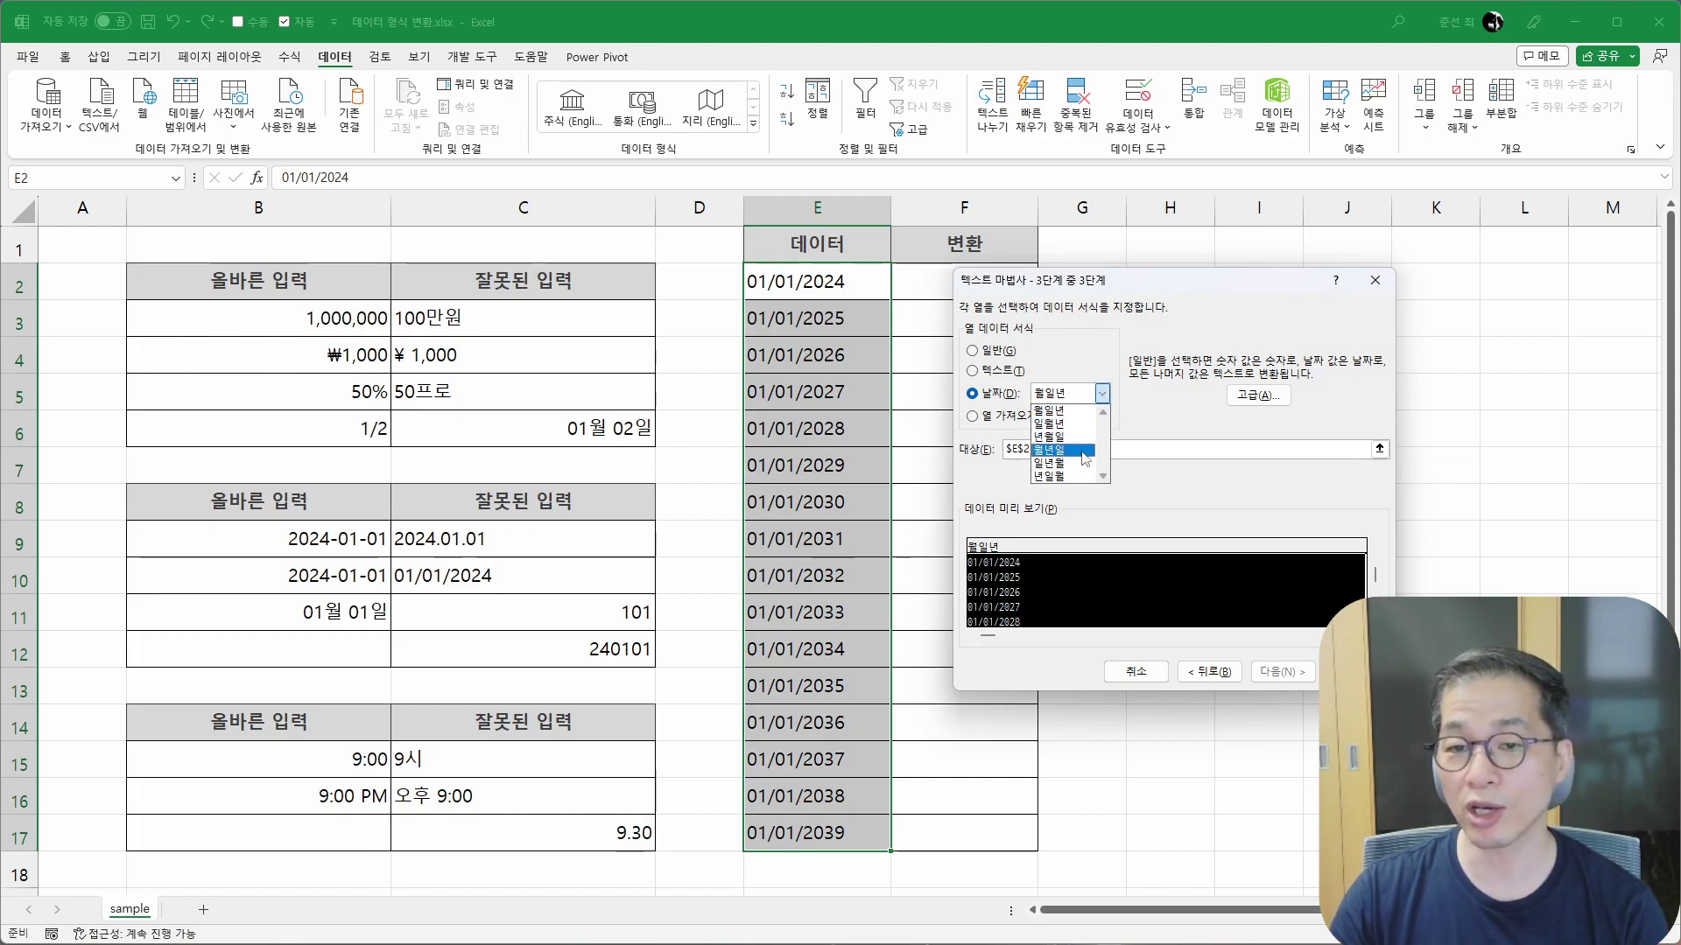
click(1140, 405)
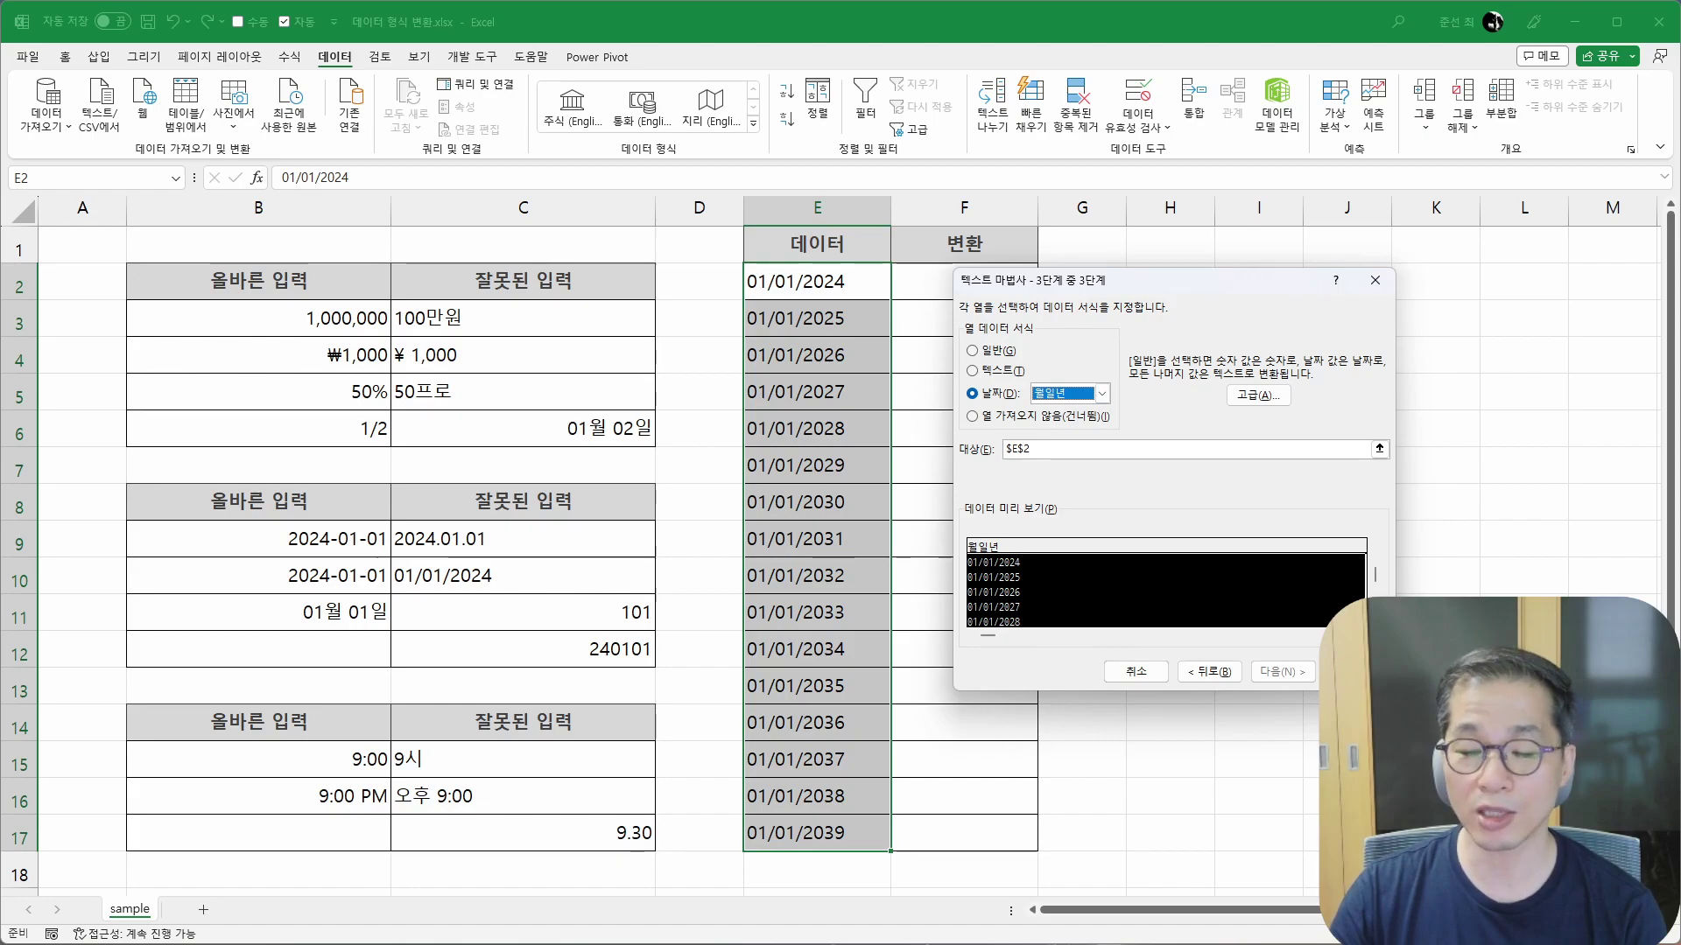
key(Return)
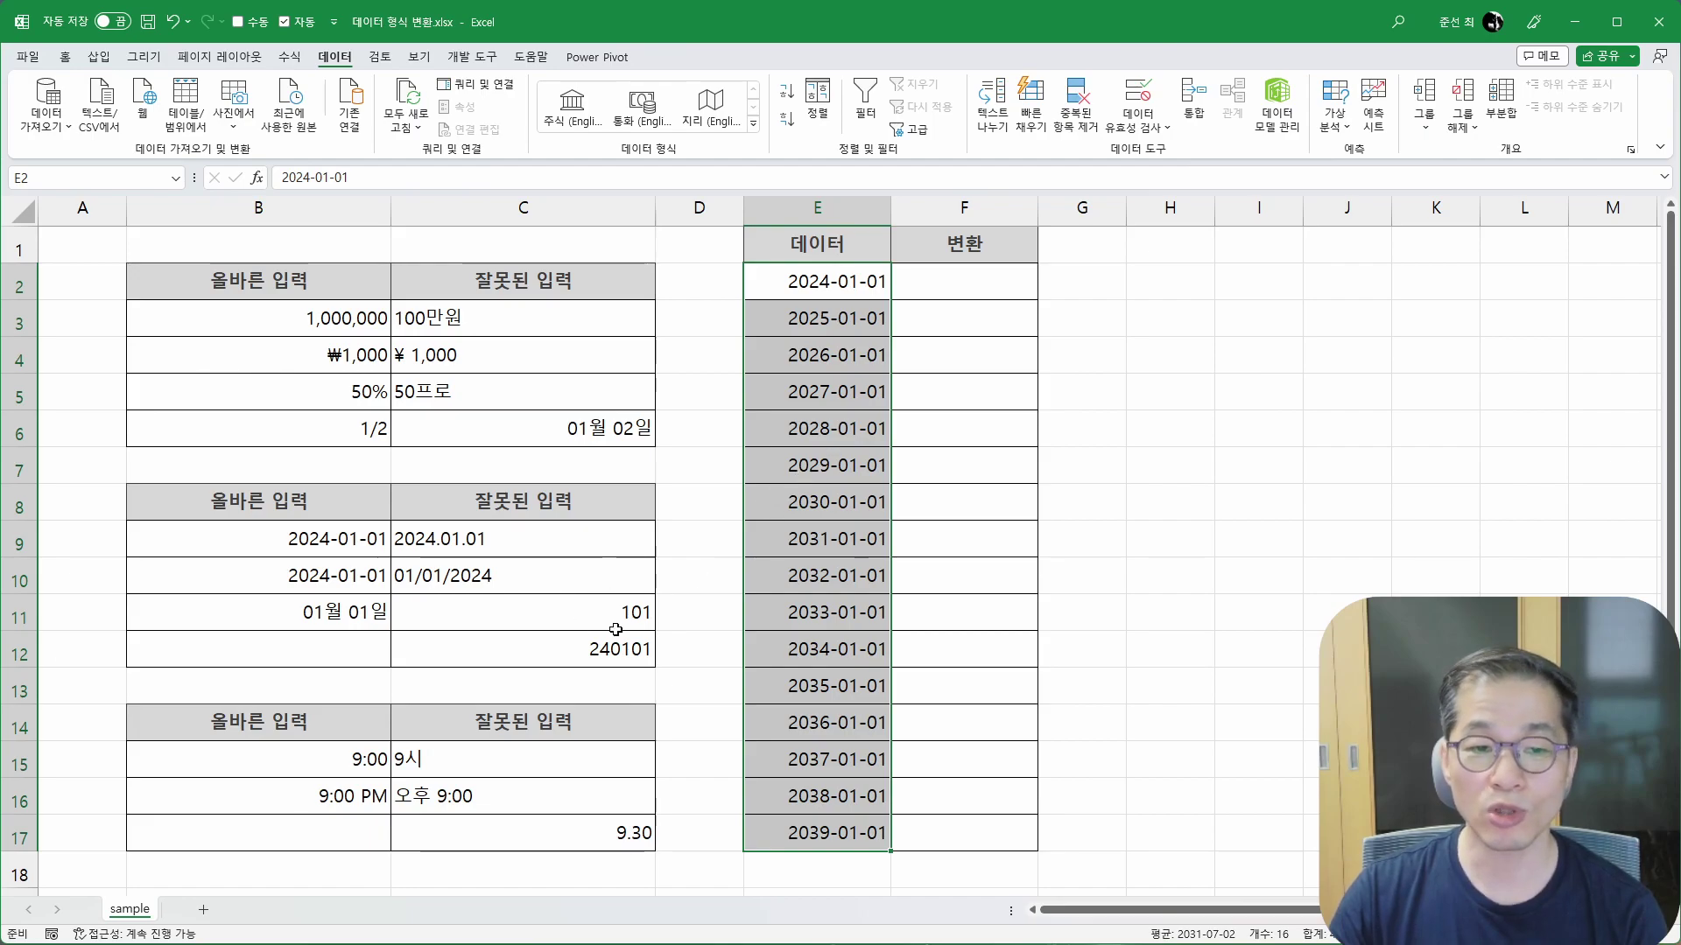
click(367, 623)
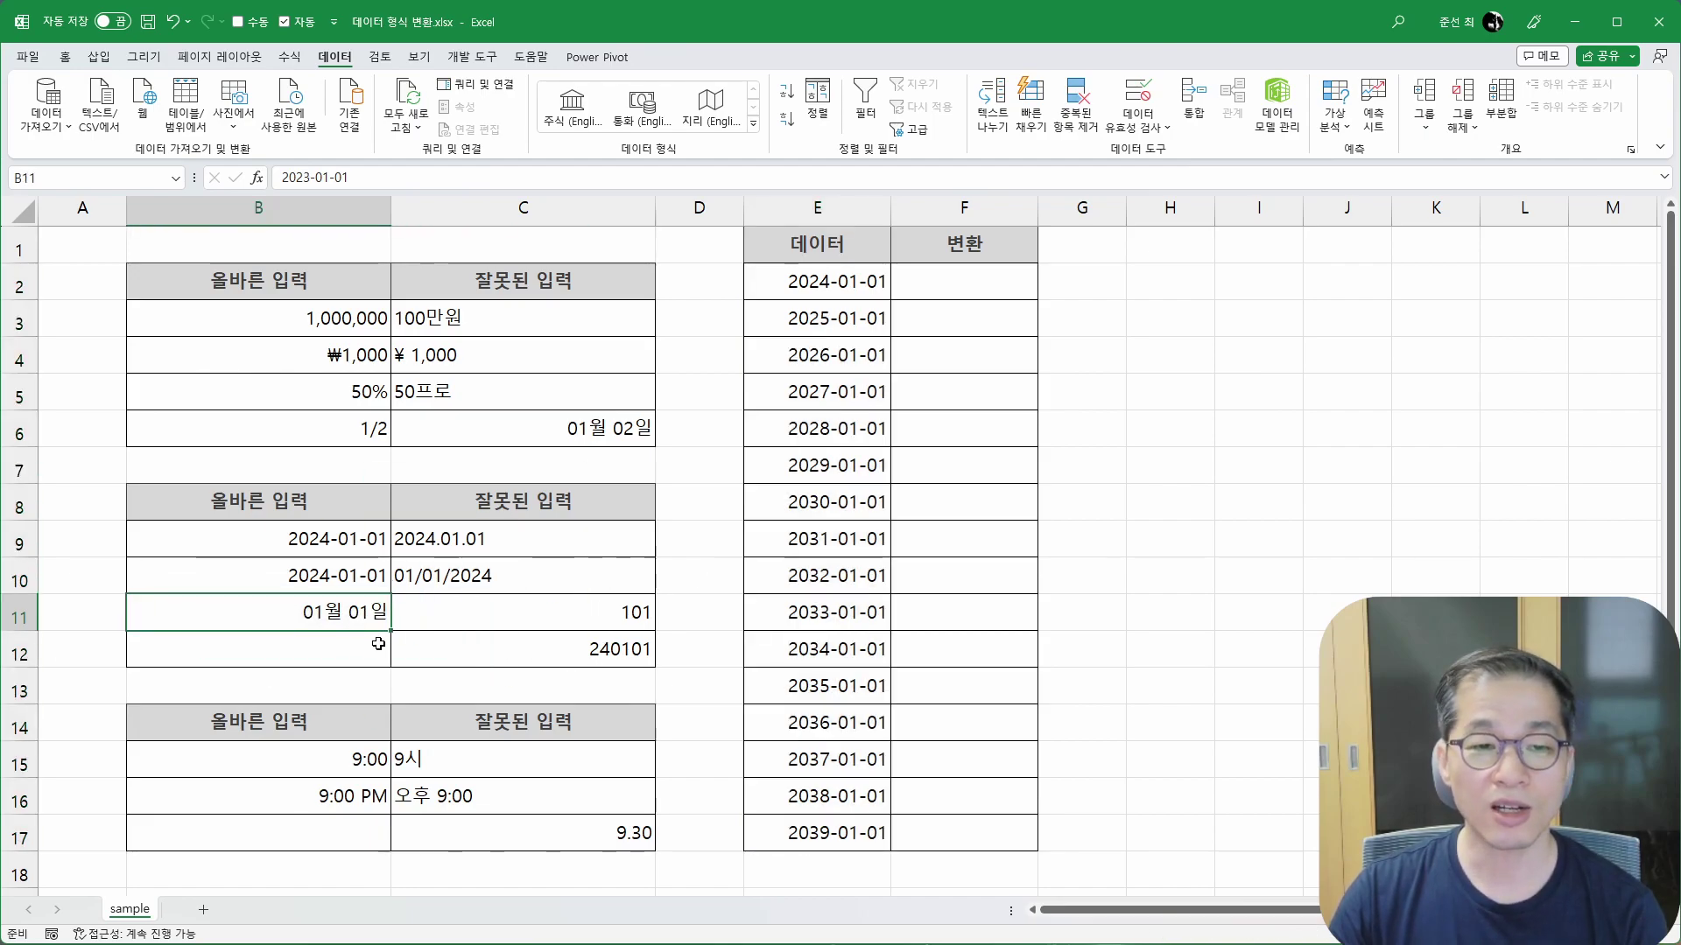
click(604, 617)
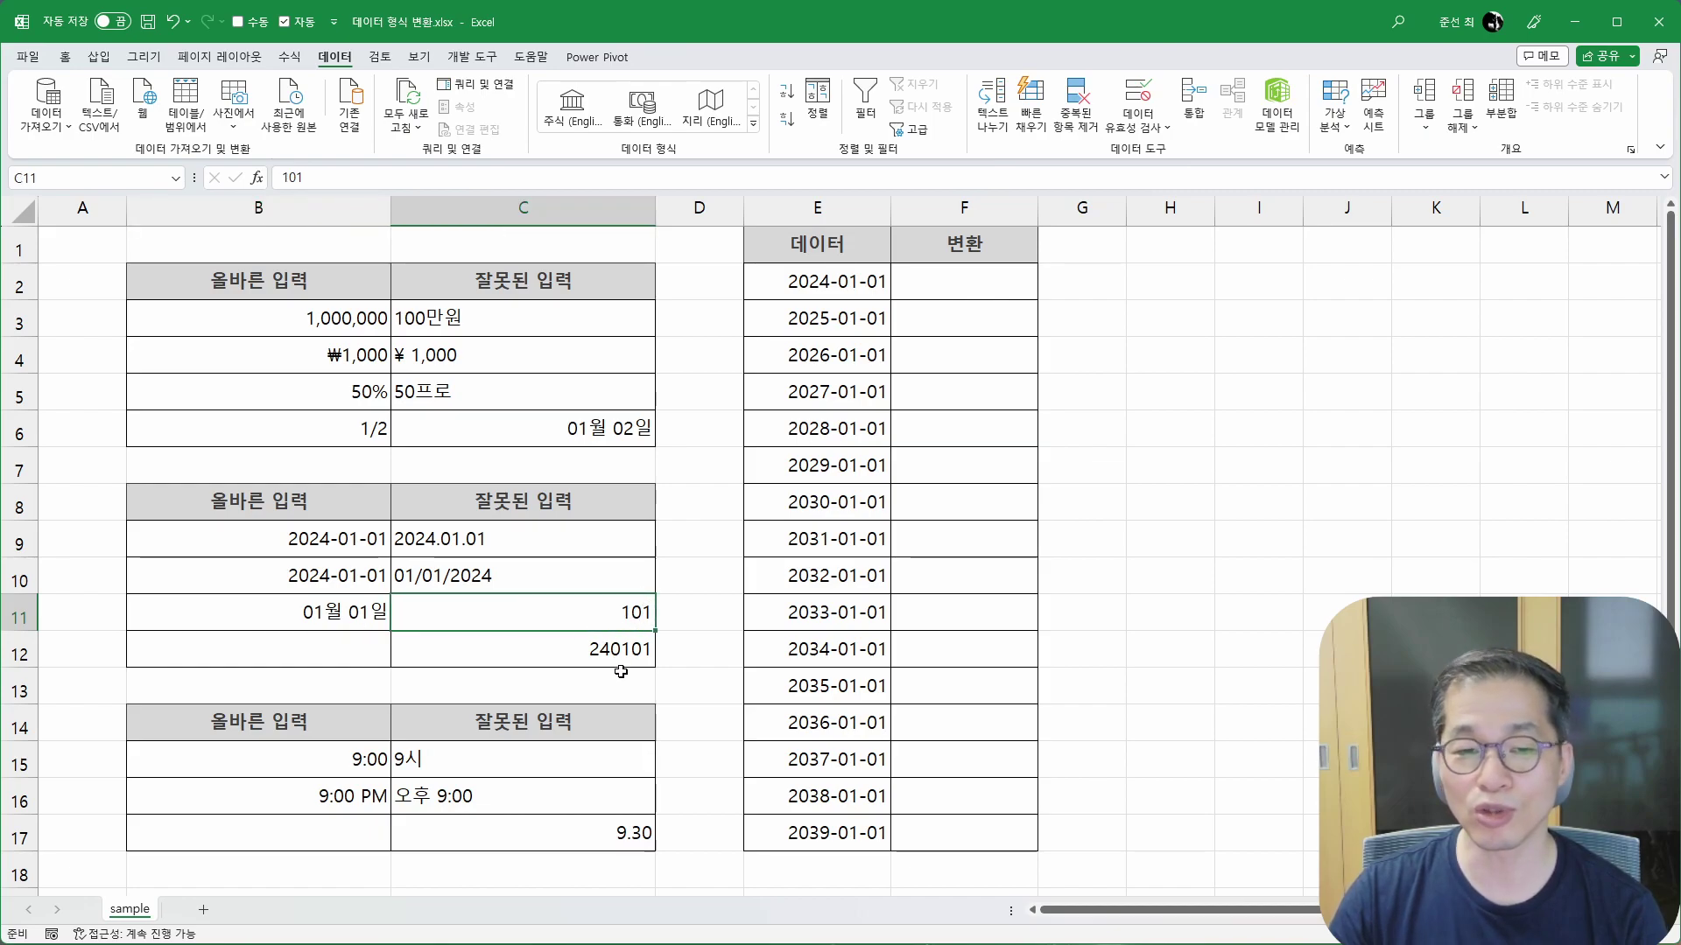
click(613, 663)
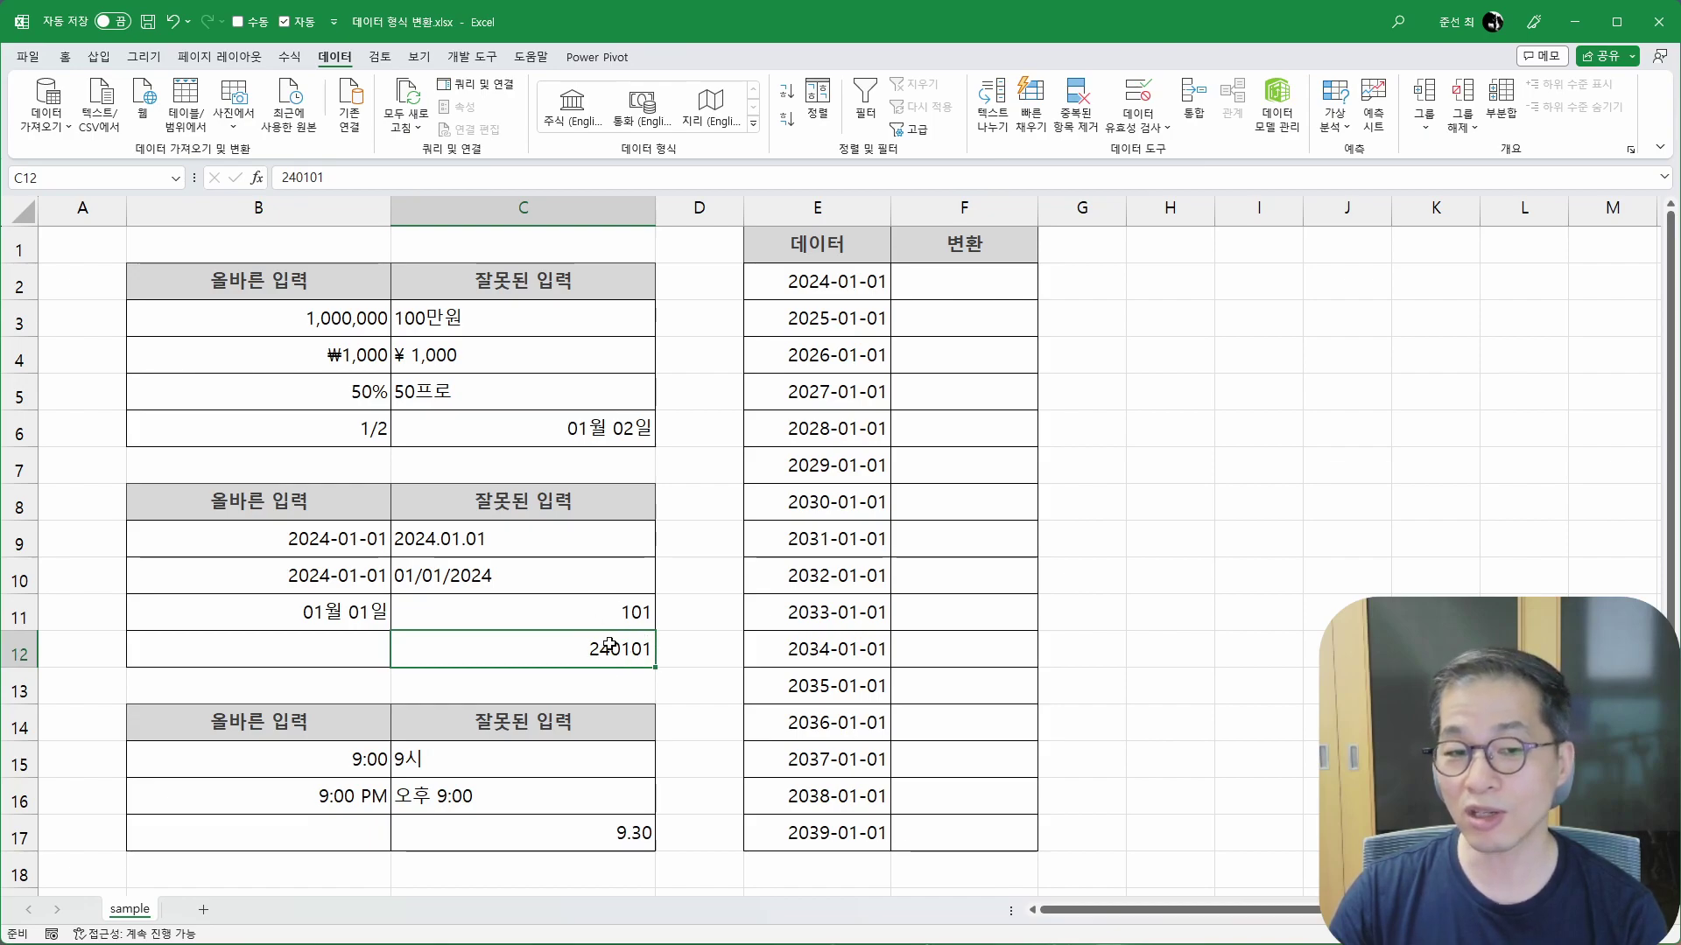
Step: Clear the contents of E2:E17 and reset cell E2's number format to General (일반)
drag(867, 281, 854, 836)
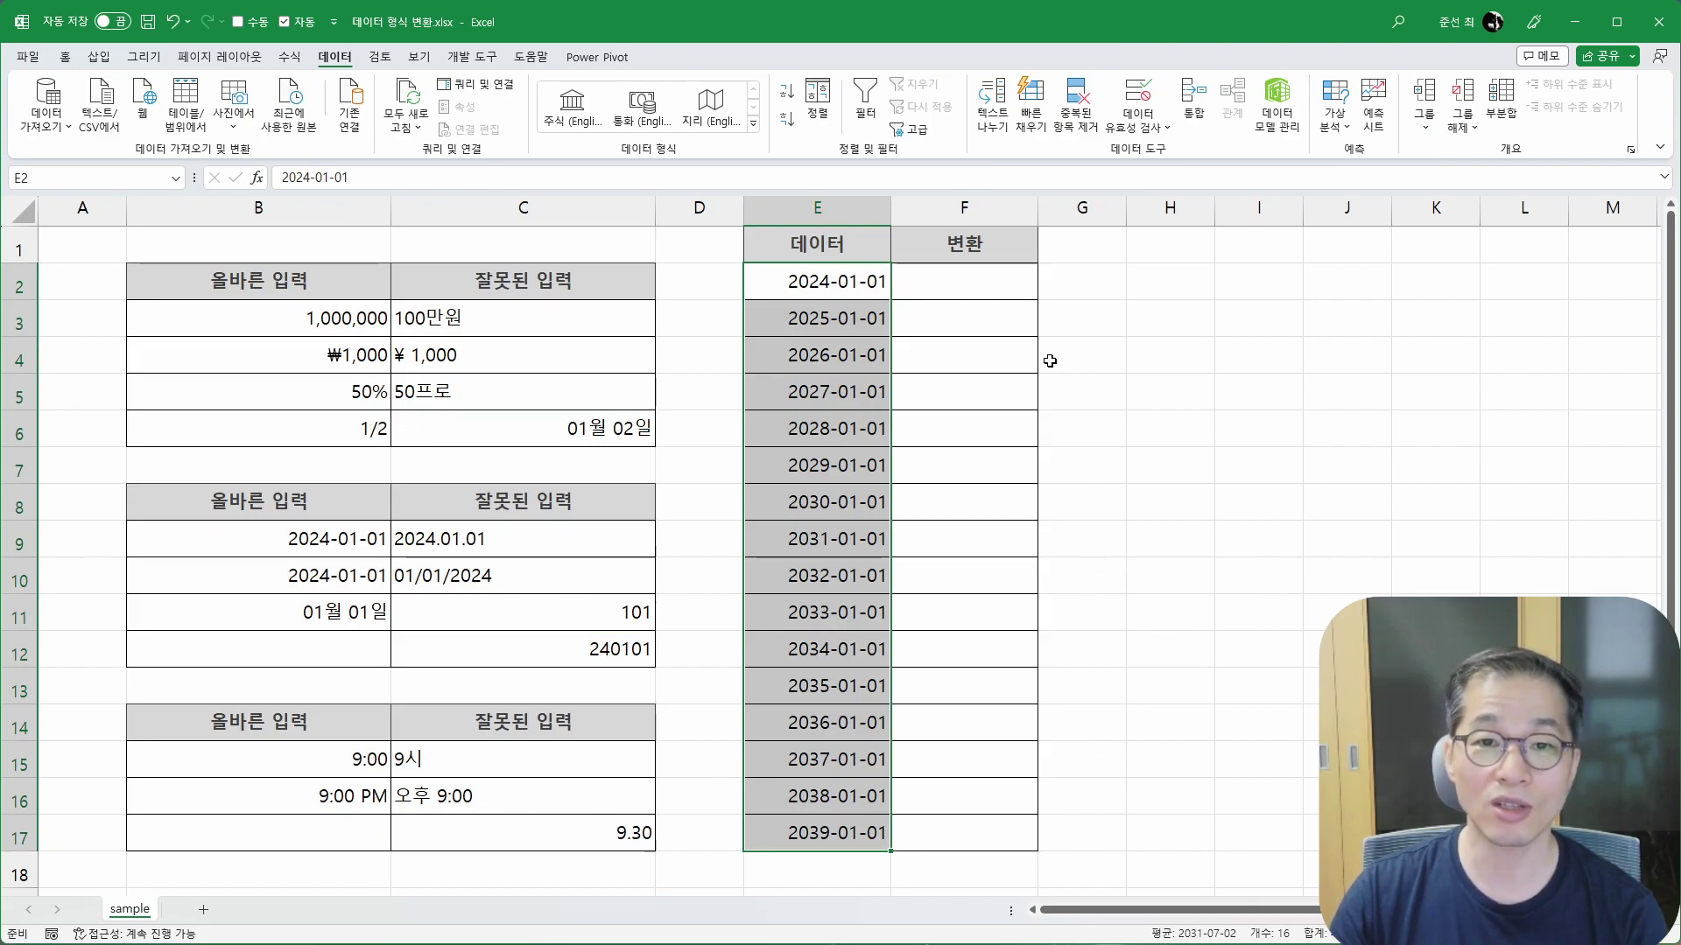
key(Delete)
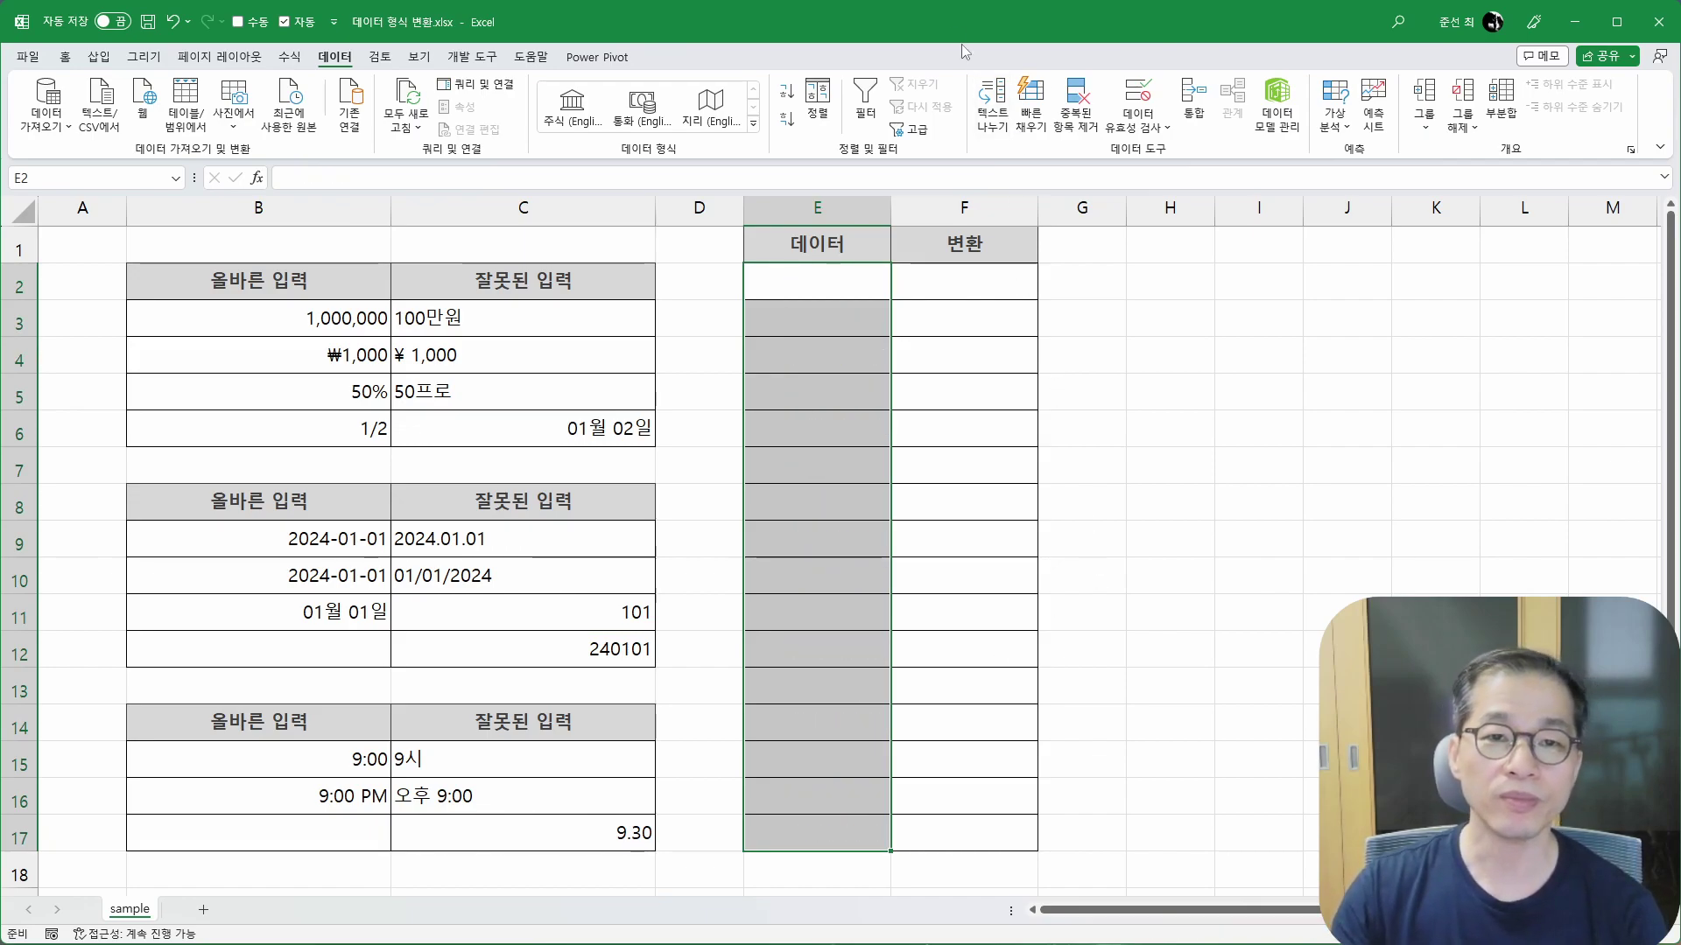
click(832, 289)
click(65, 57)
click(807, 91)
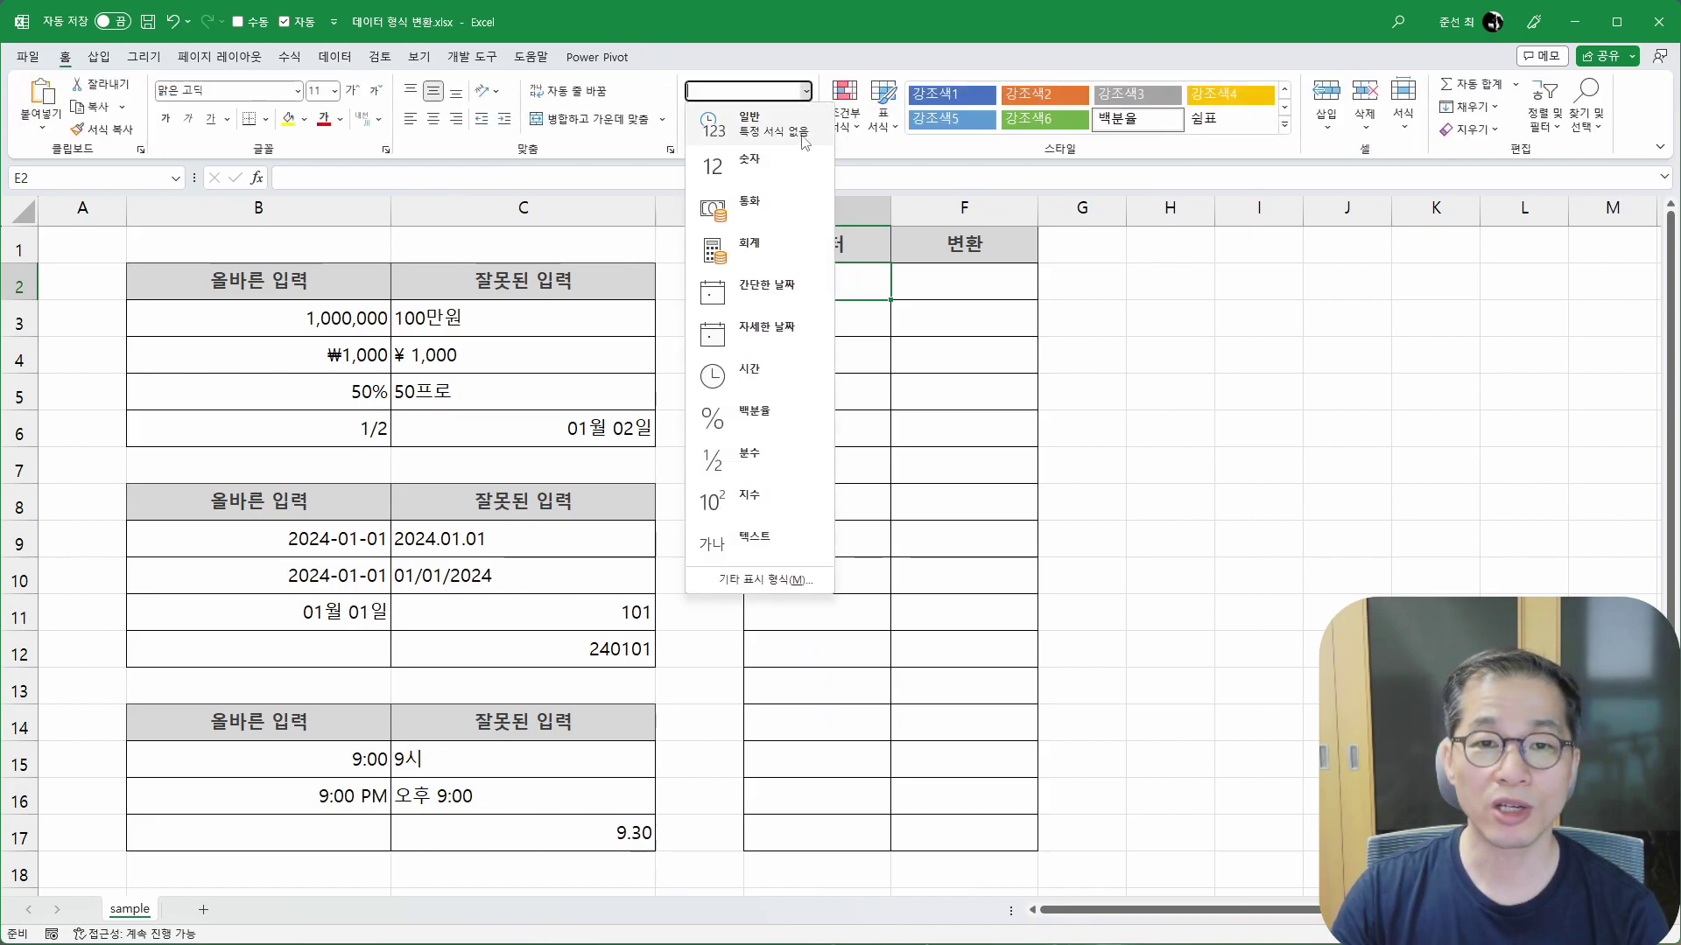
click(803, 130)
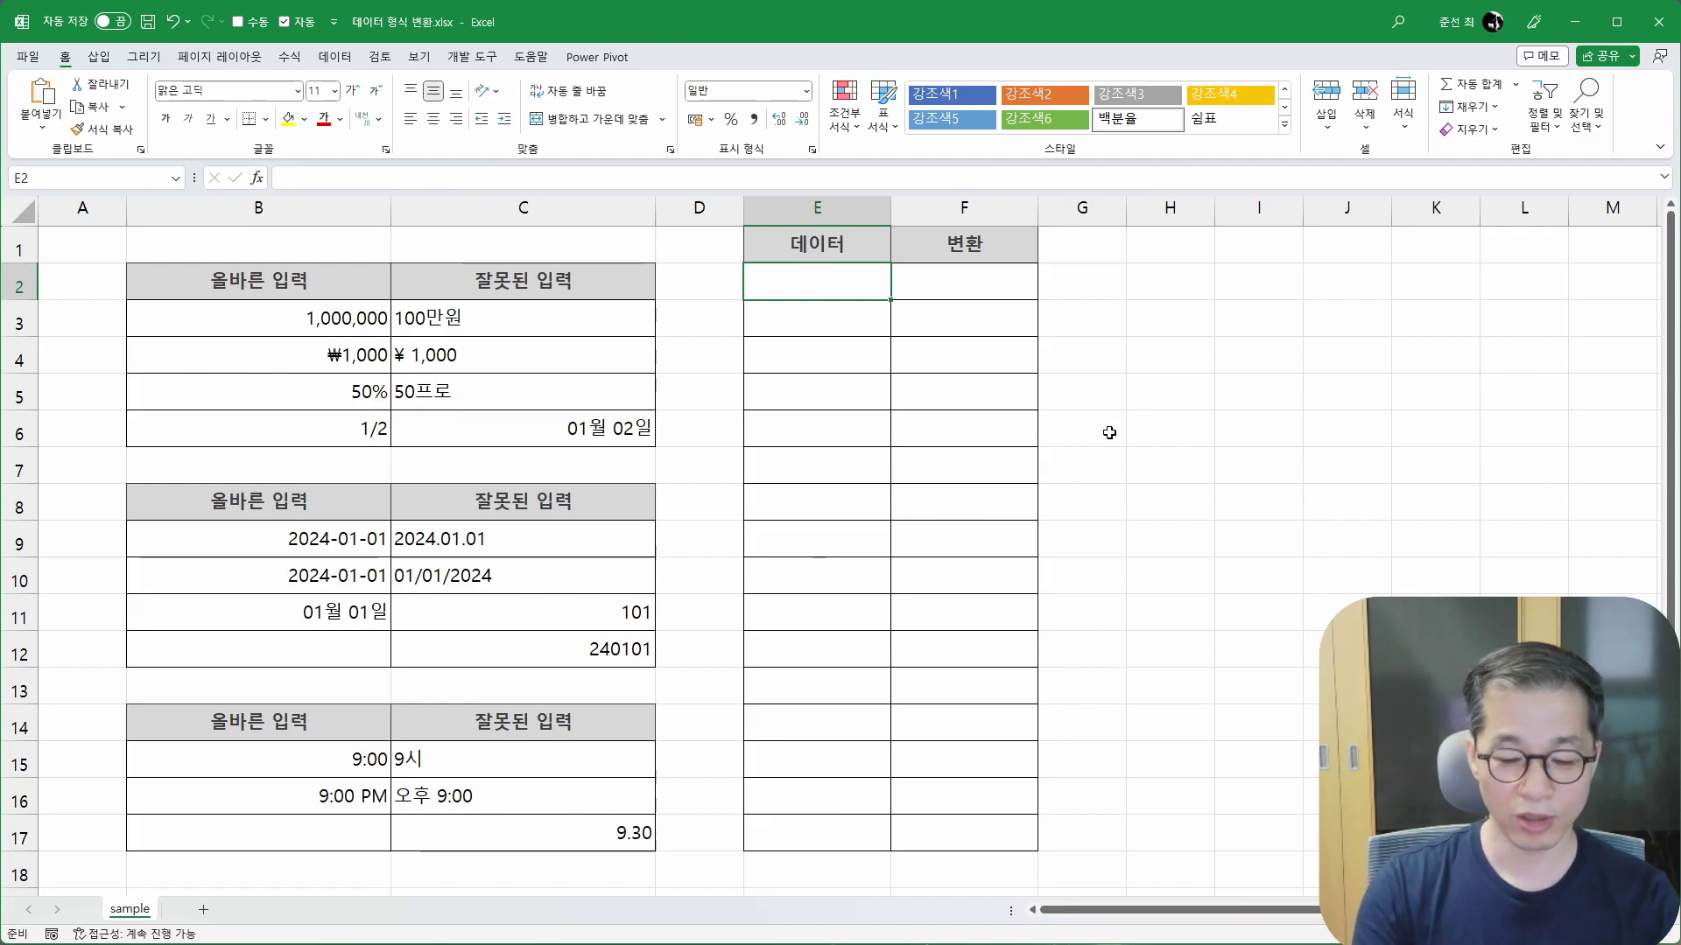
Step: Enter 240101 in cell E2 and fill it down to E17 as a consecutive series
text(240101)
key(Return)
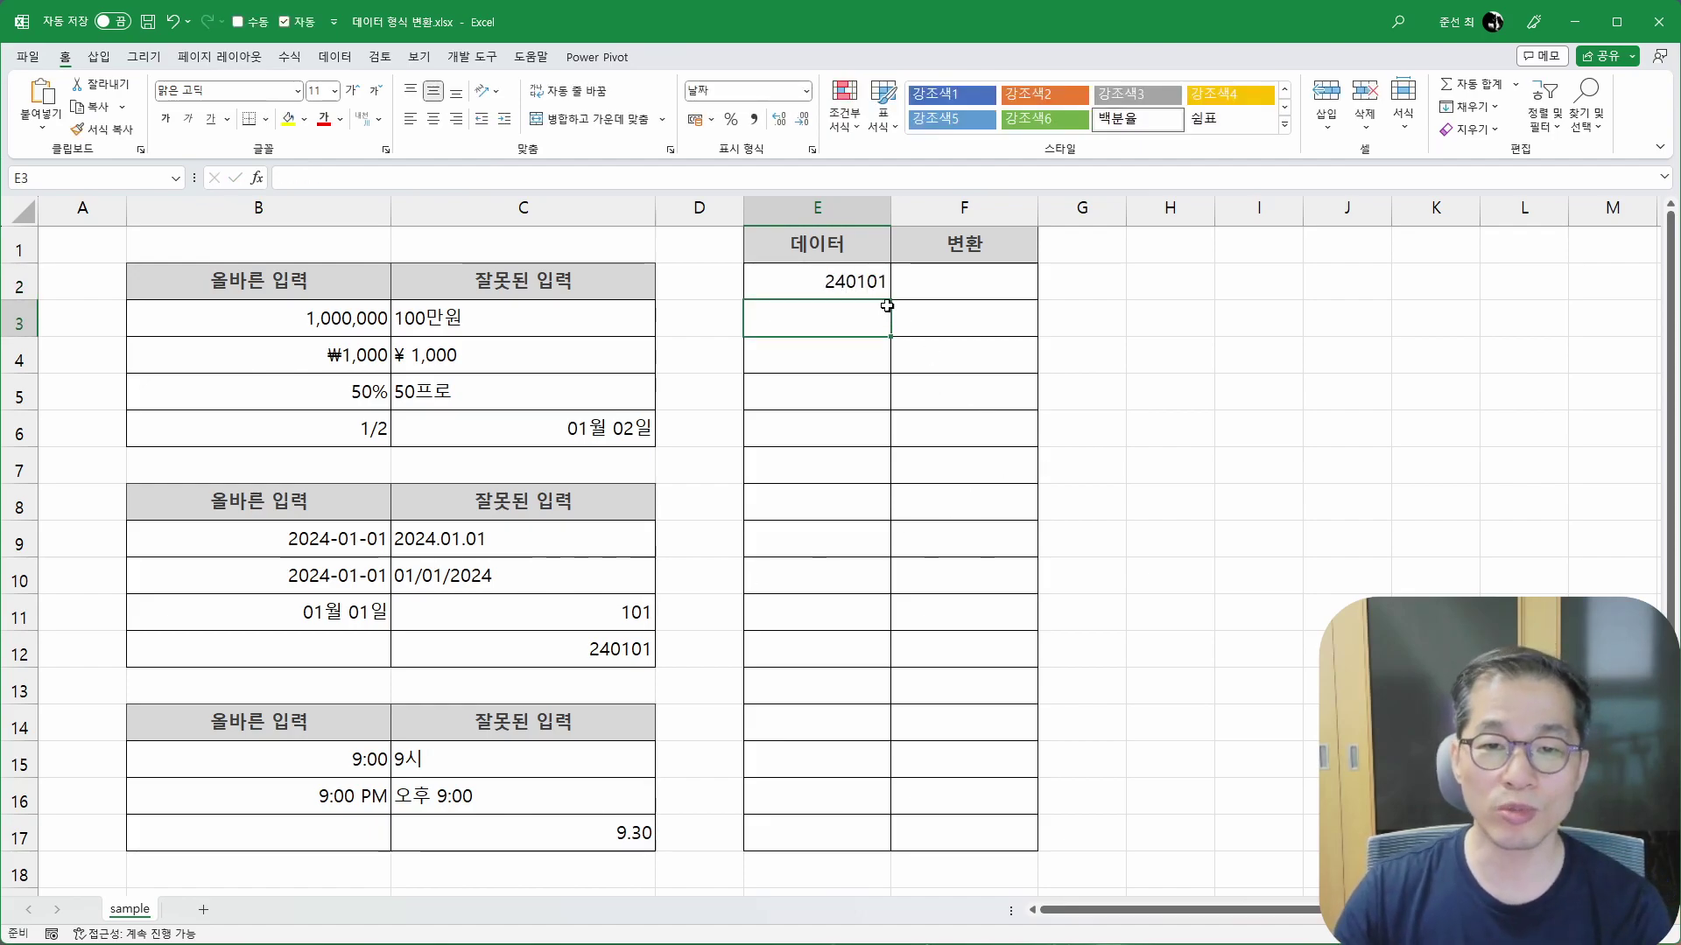
click(866, 284)
drag(890, 300, 899, 847)
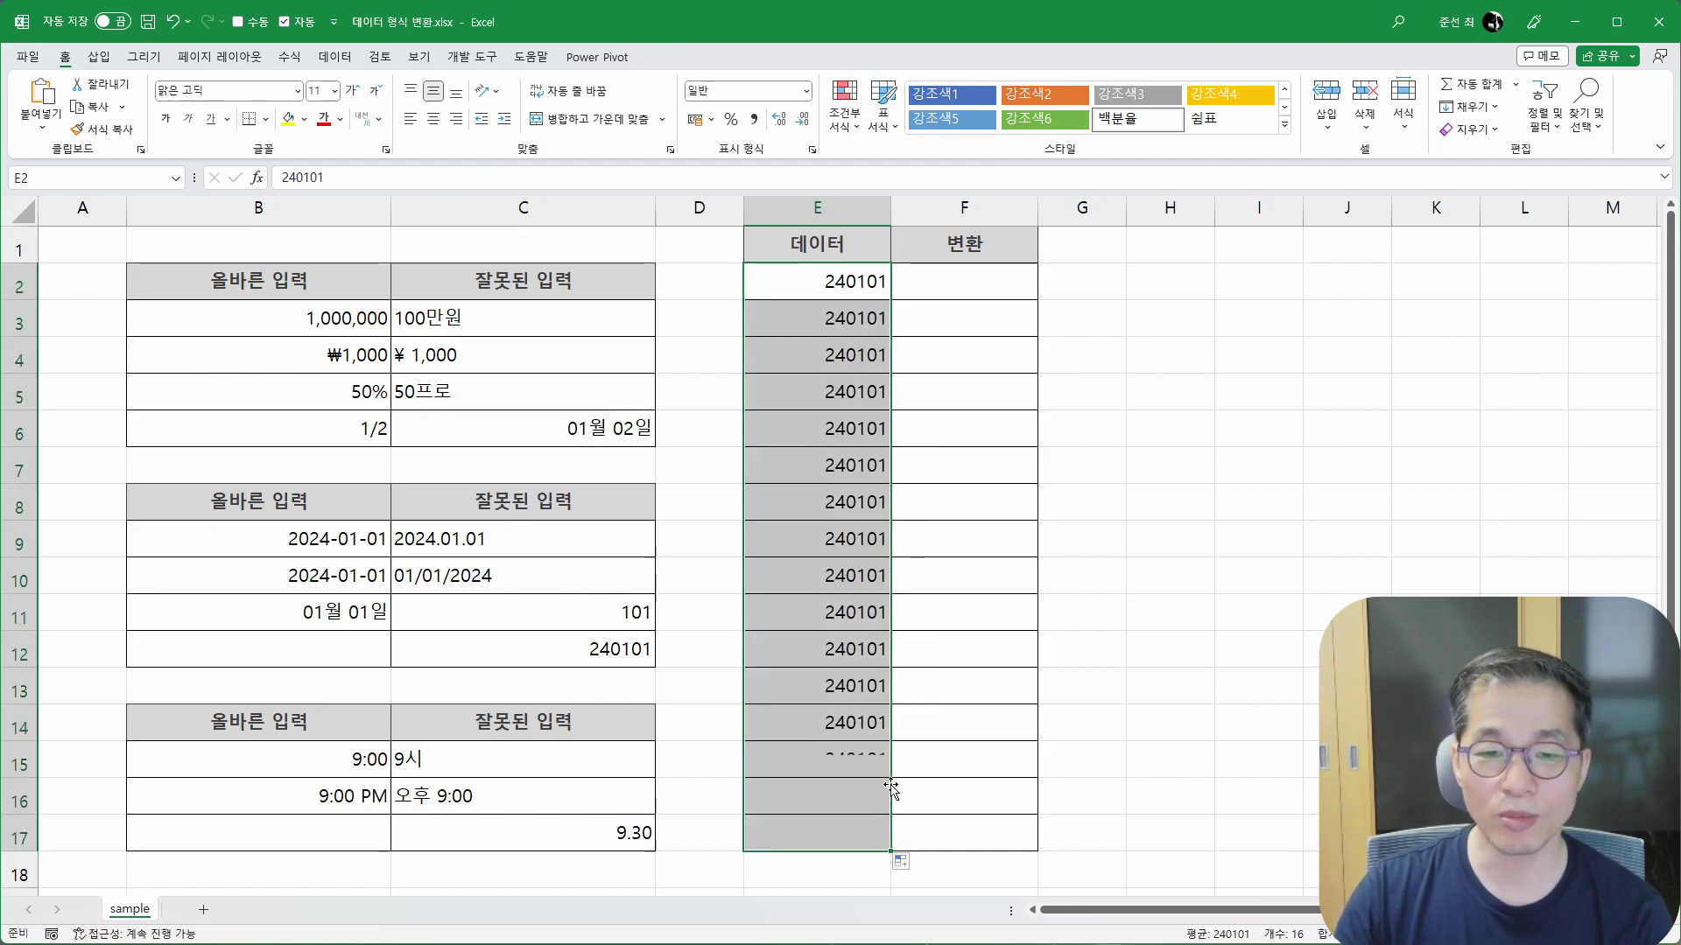
click(904, 864)
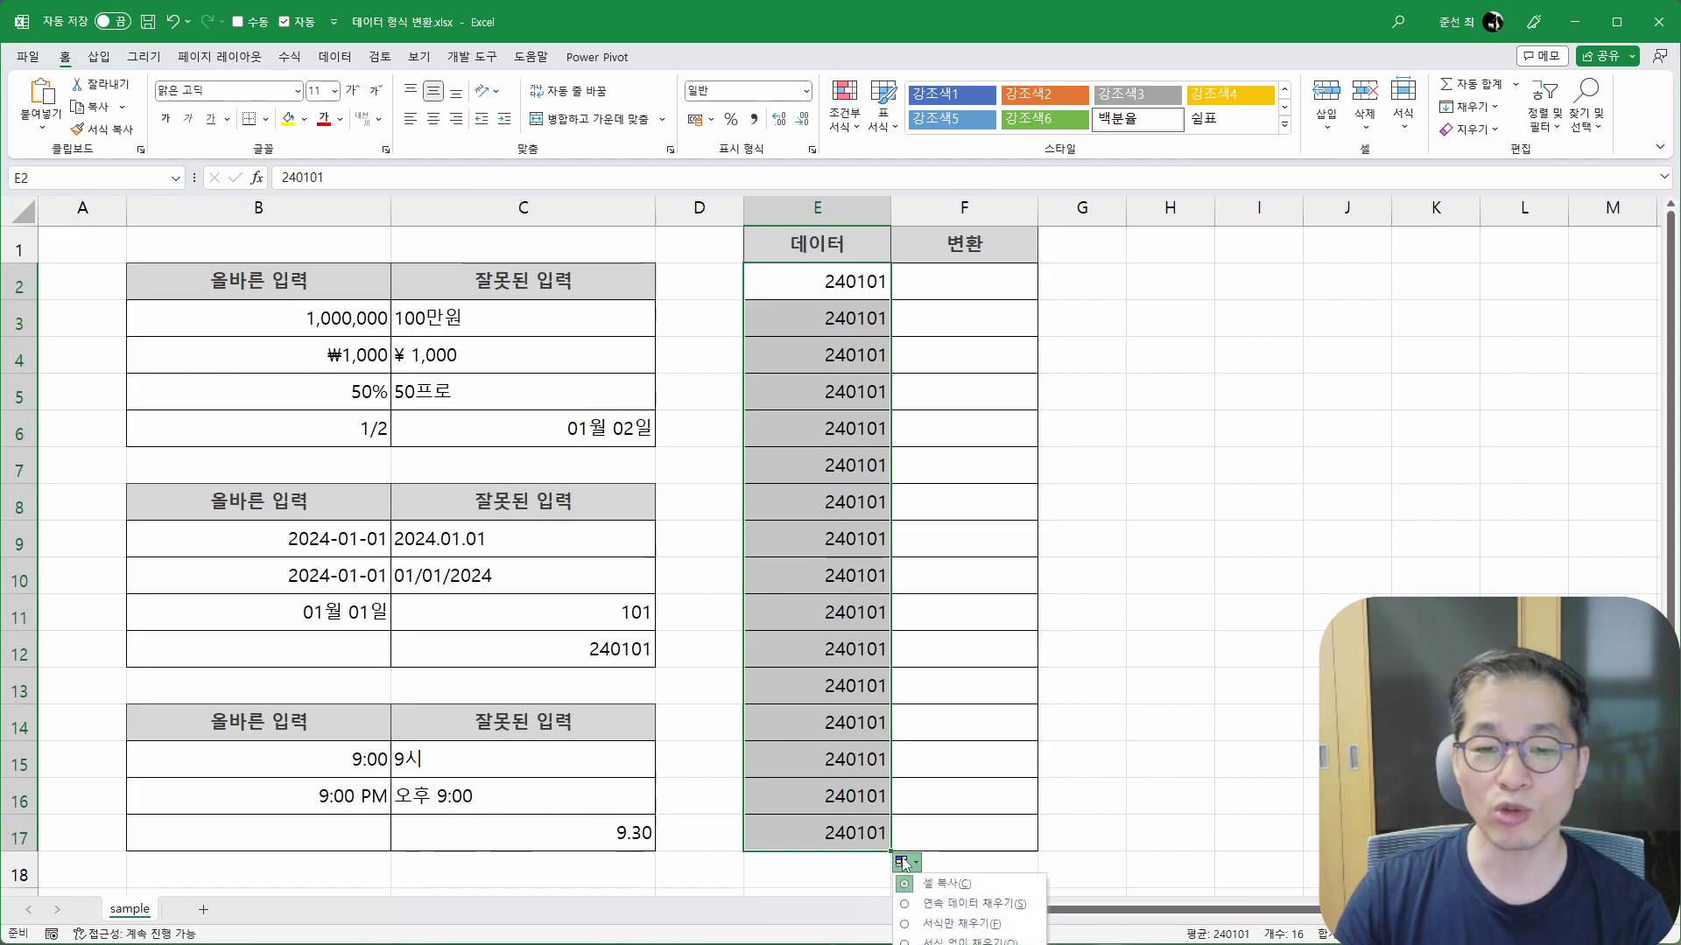
click(936, 903)
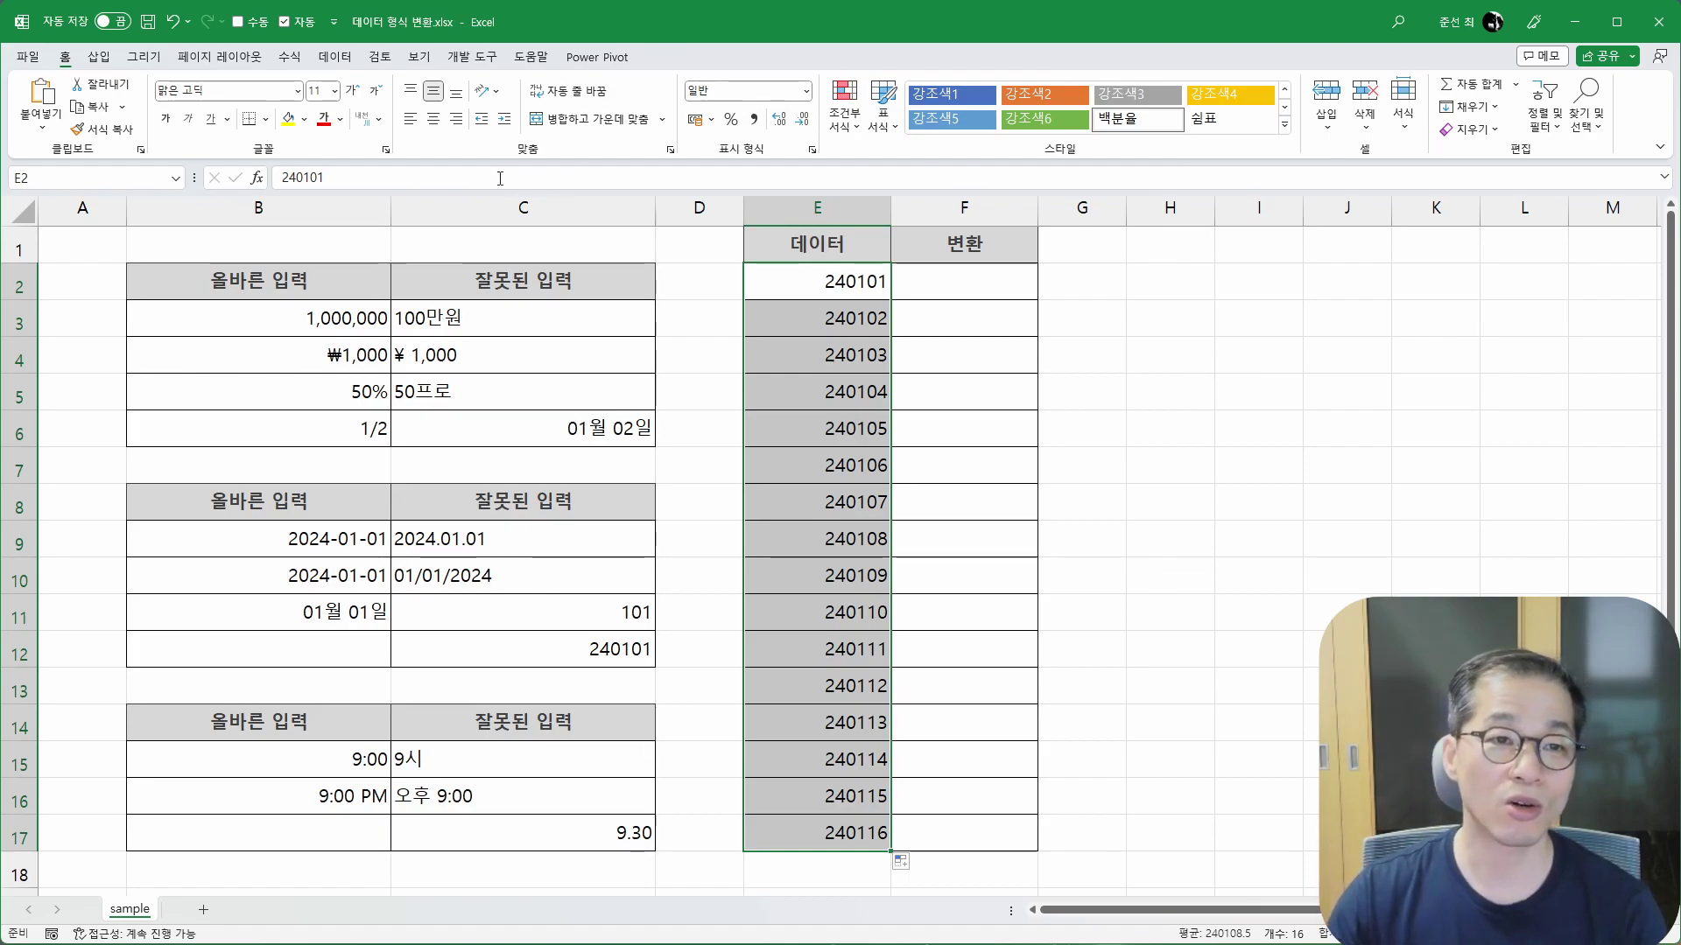
Step: Convert the six-digit numbers in E2:E17 into dates with Text to Columns, using the Date format in year-month-day order (년월일)
click(343, 60)
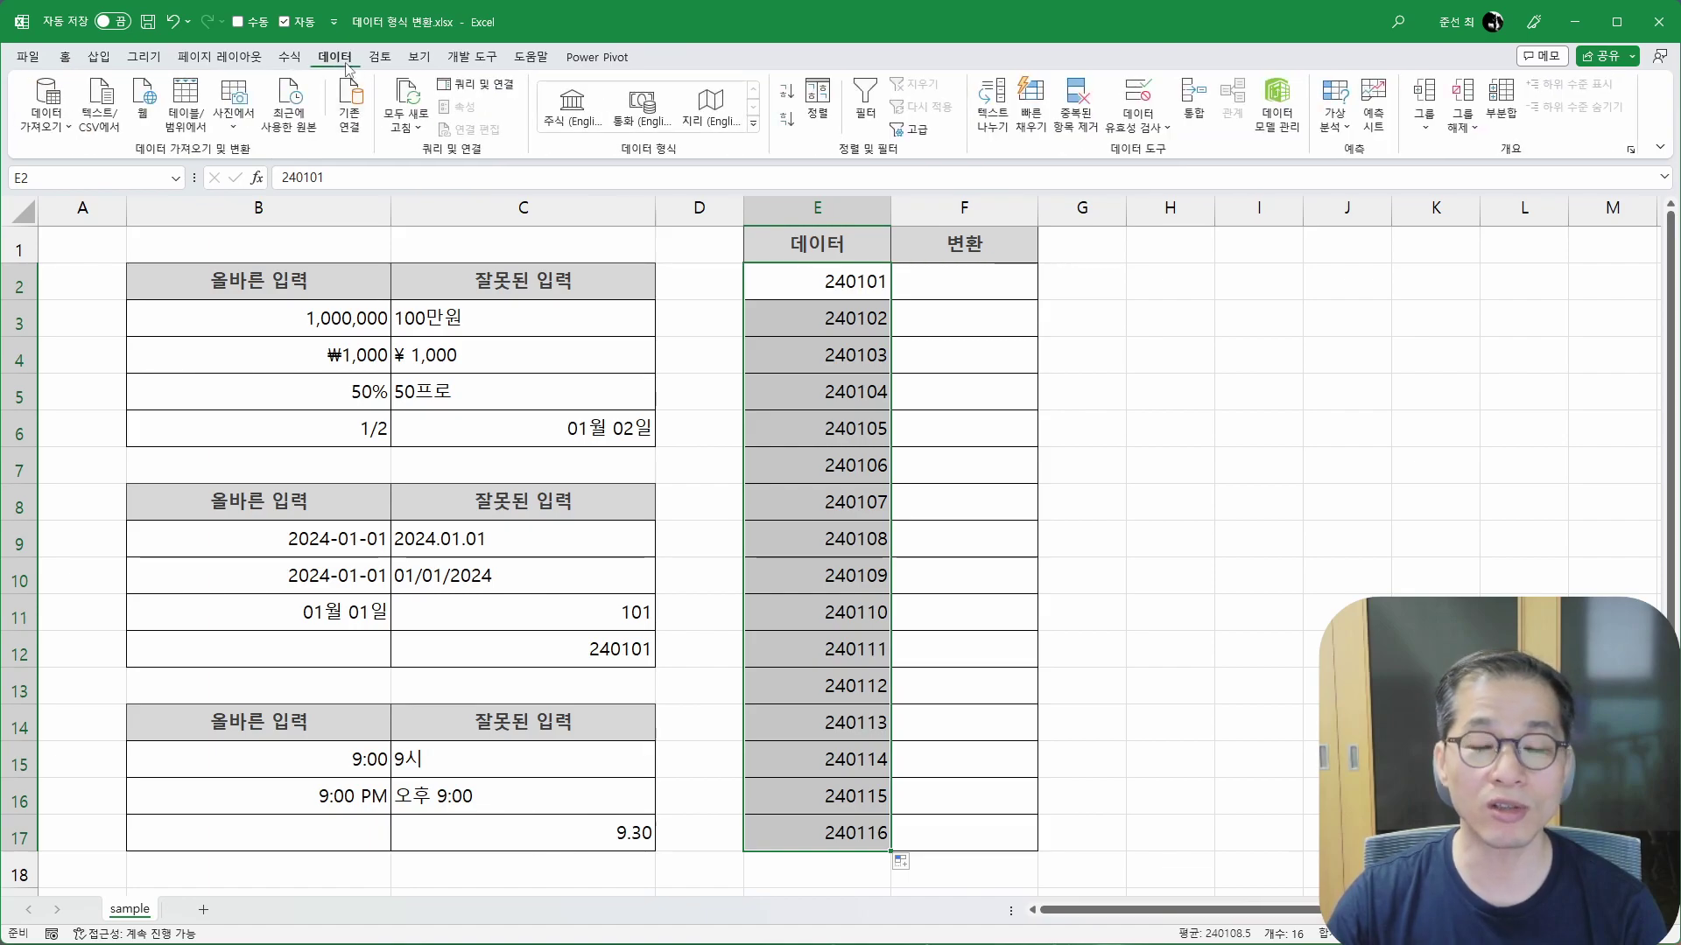
click(998, 129)
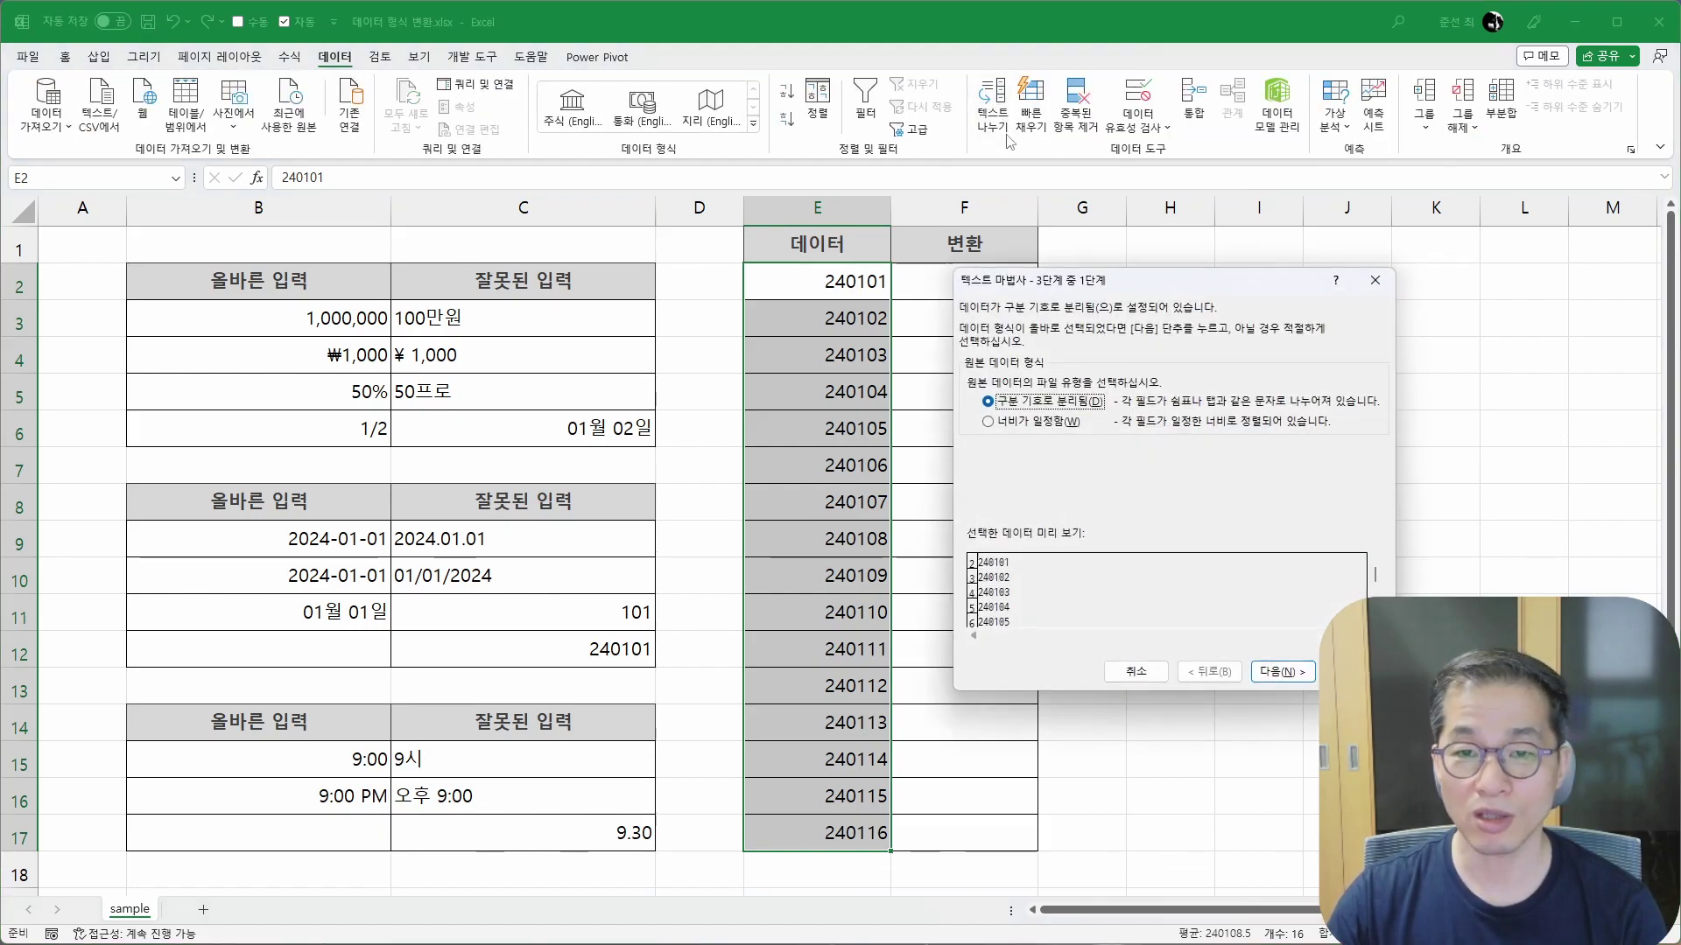
click(1277, 674)
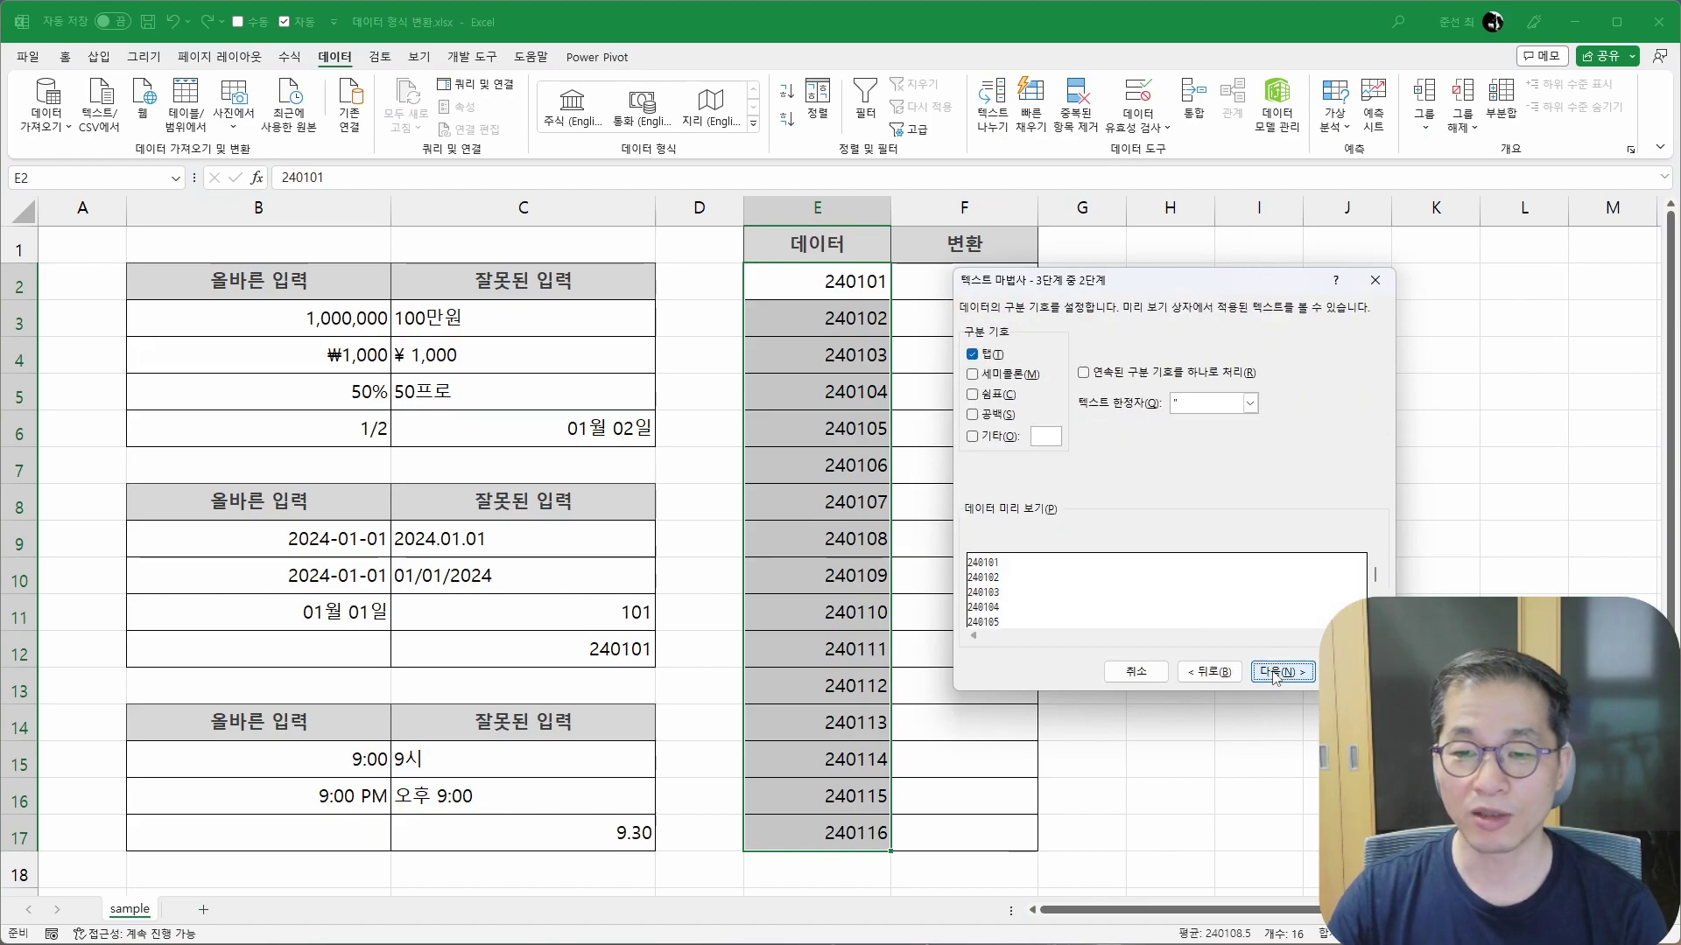
click(1276, 674)
click(996, 395)
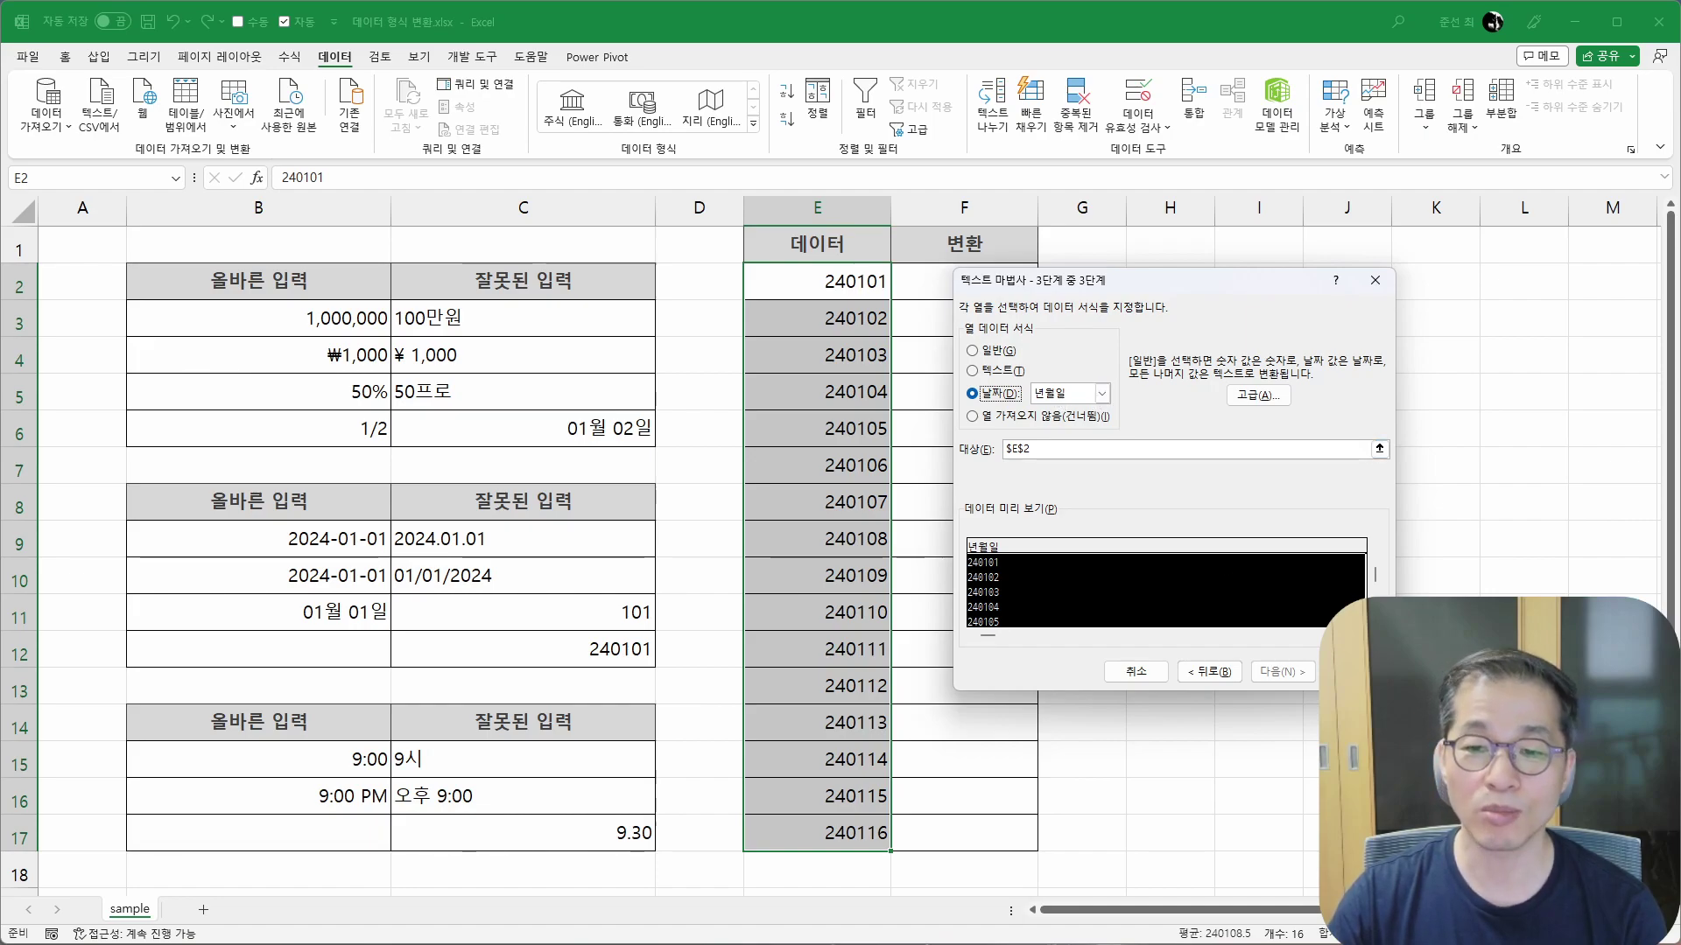
key(Return)
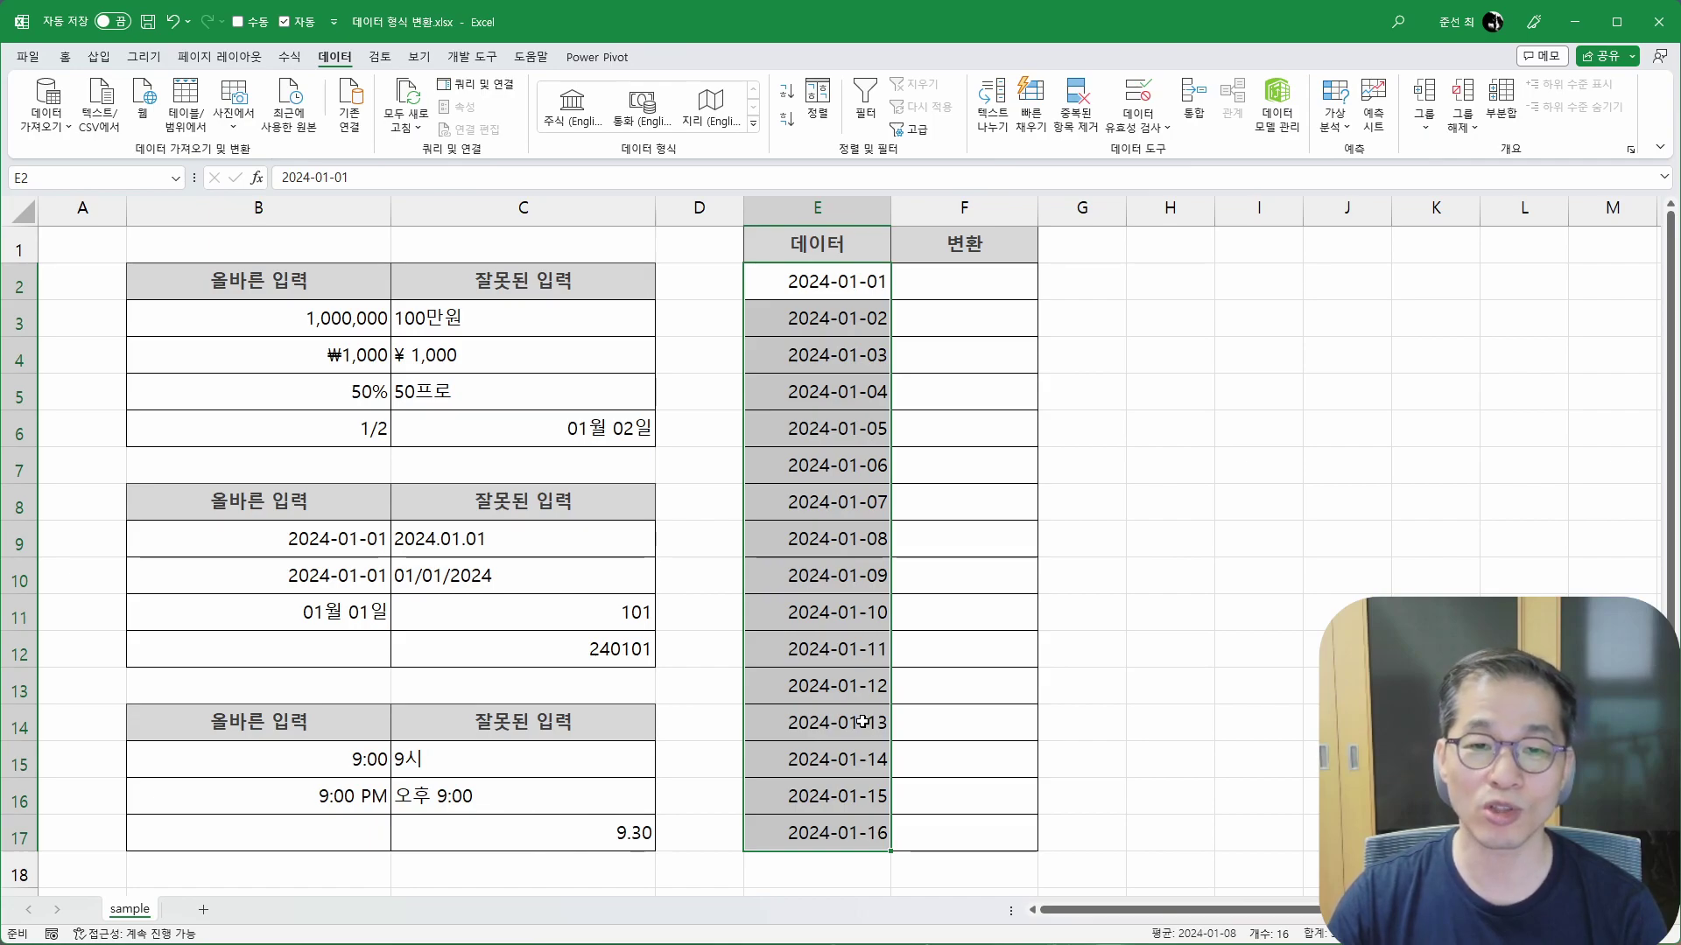
click(615, 660)
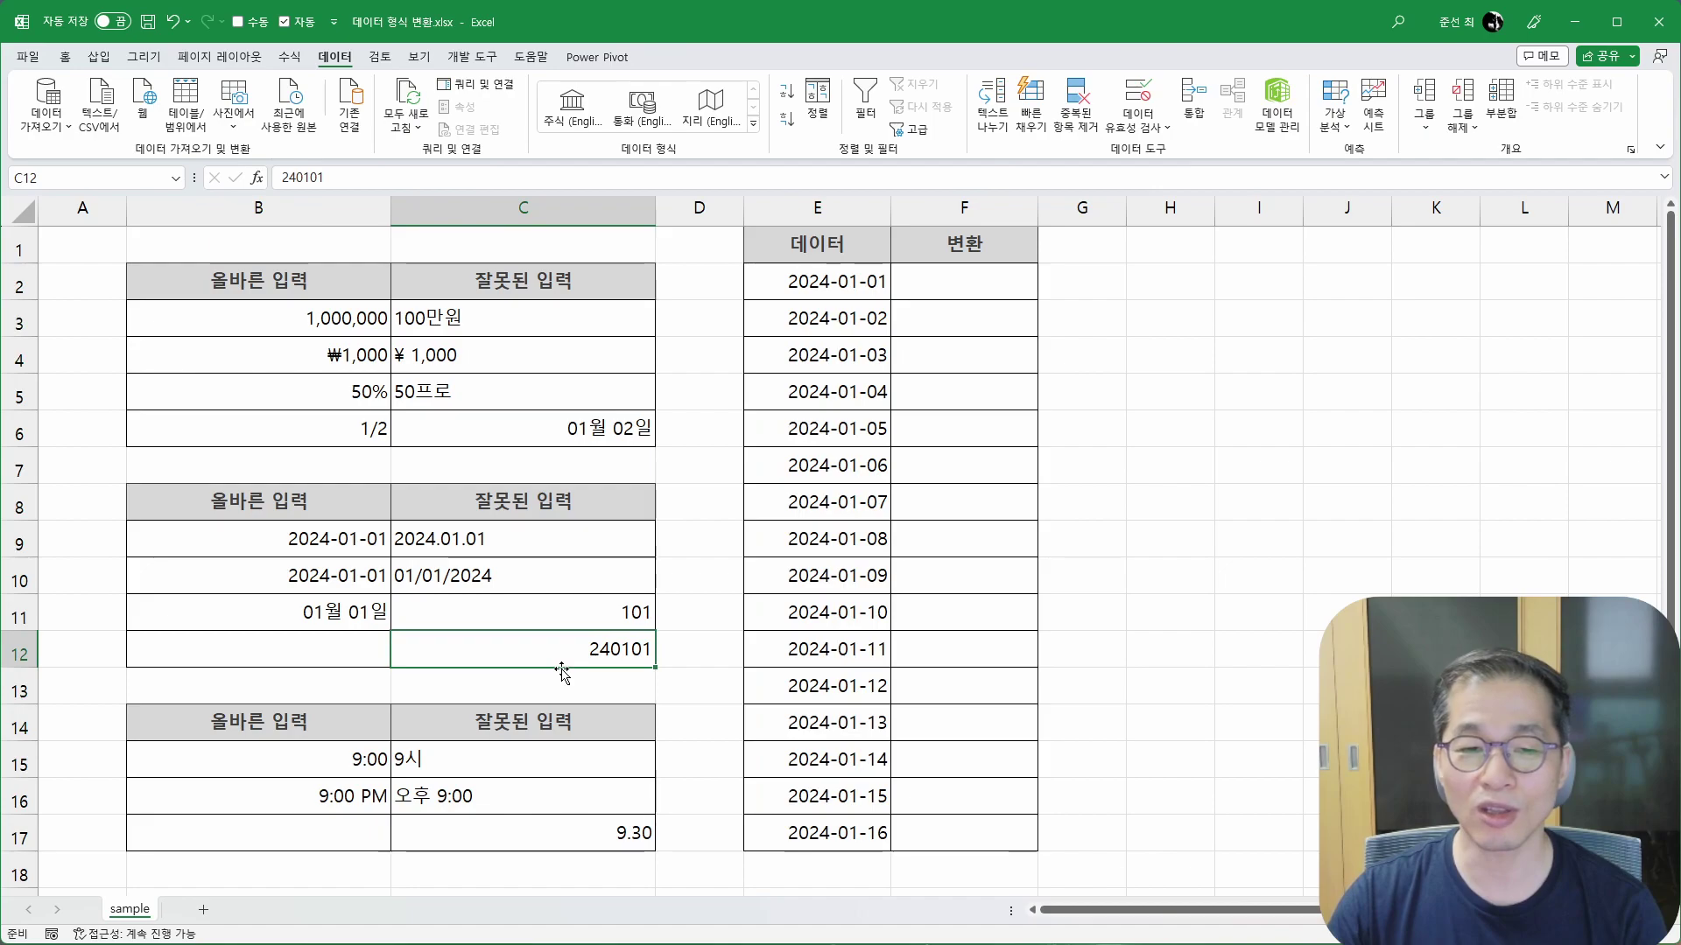
click(584, 624)
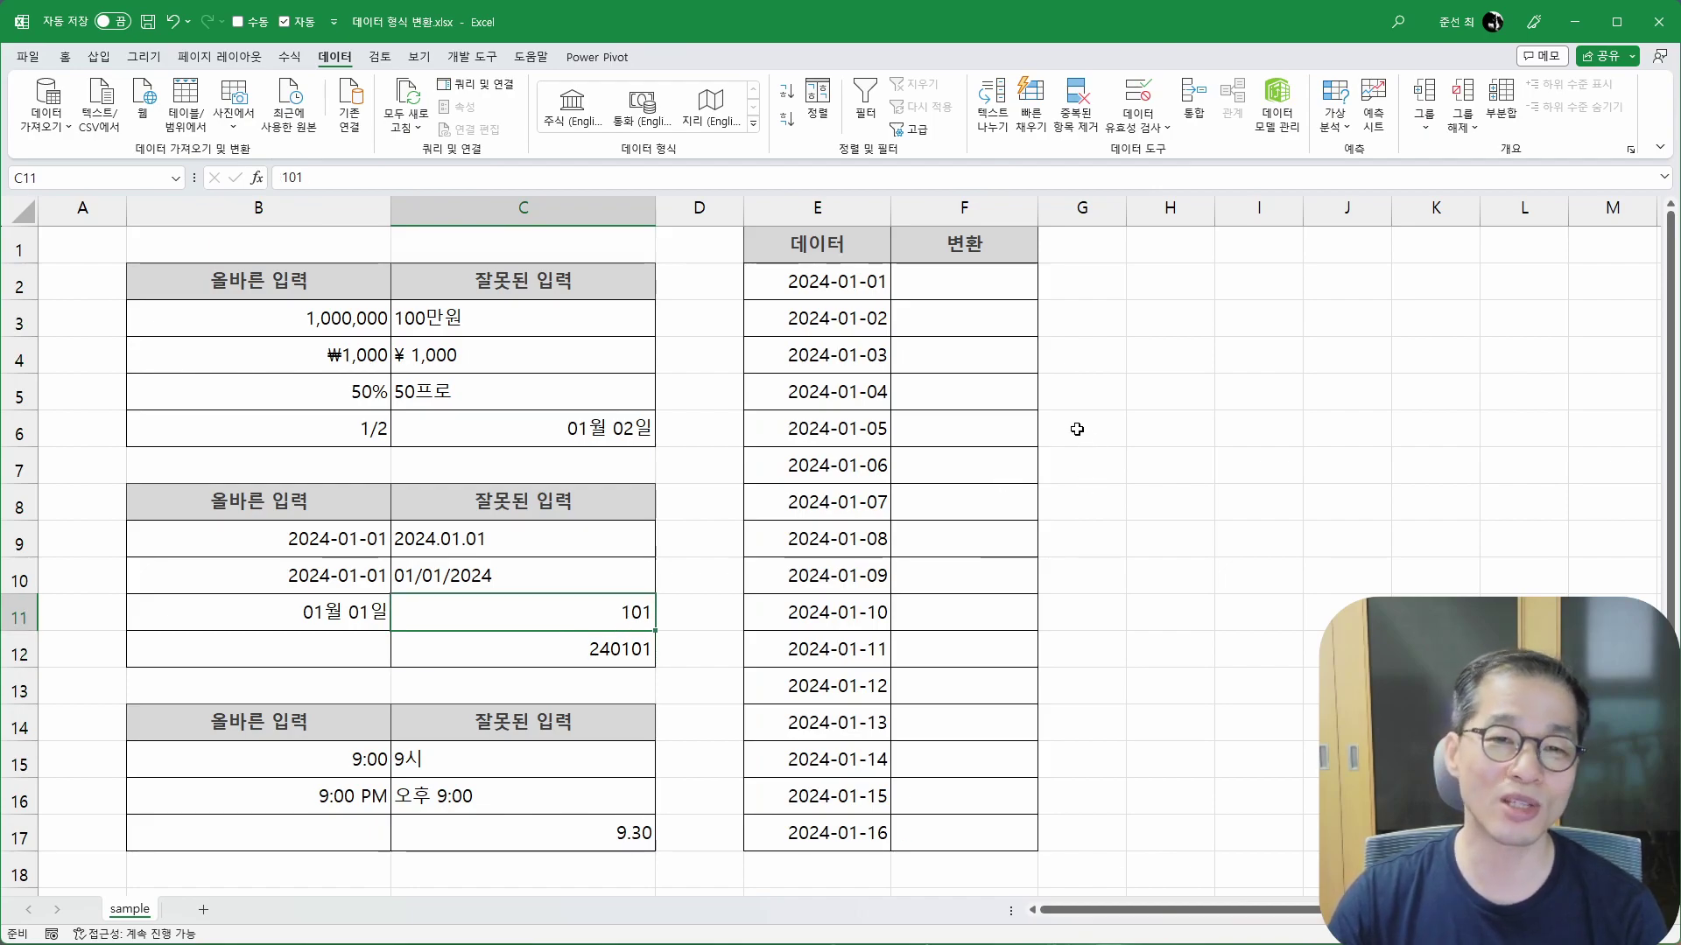
Step: Reset the number format of E2:E17 to General (일반) and clear the range's contents
click(67, 58)
drag(833, 281, 819, 836)
click(805, 91)
click(744, 132)
drag(836, 281, 844, 820)
key(Delete)
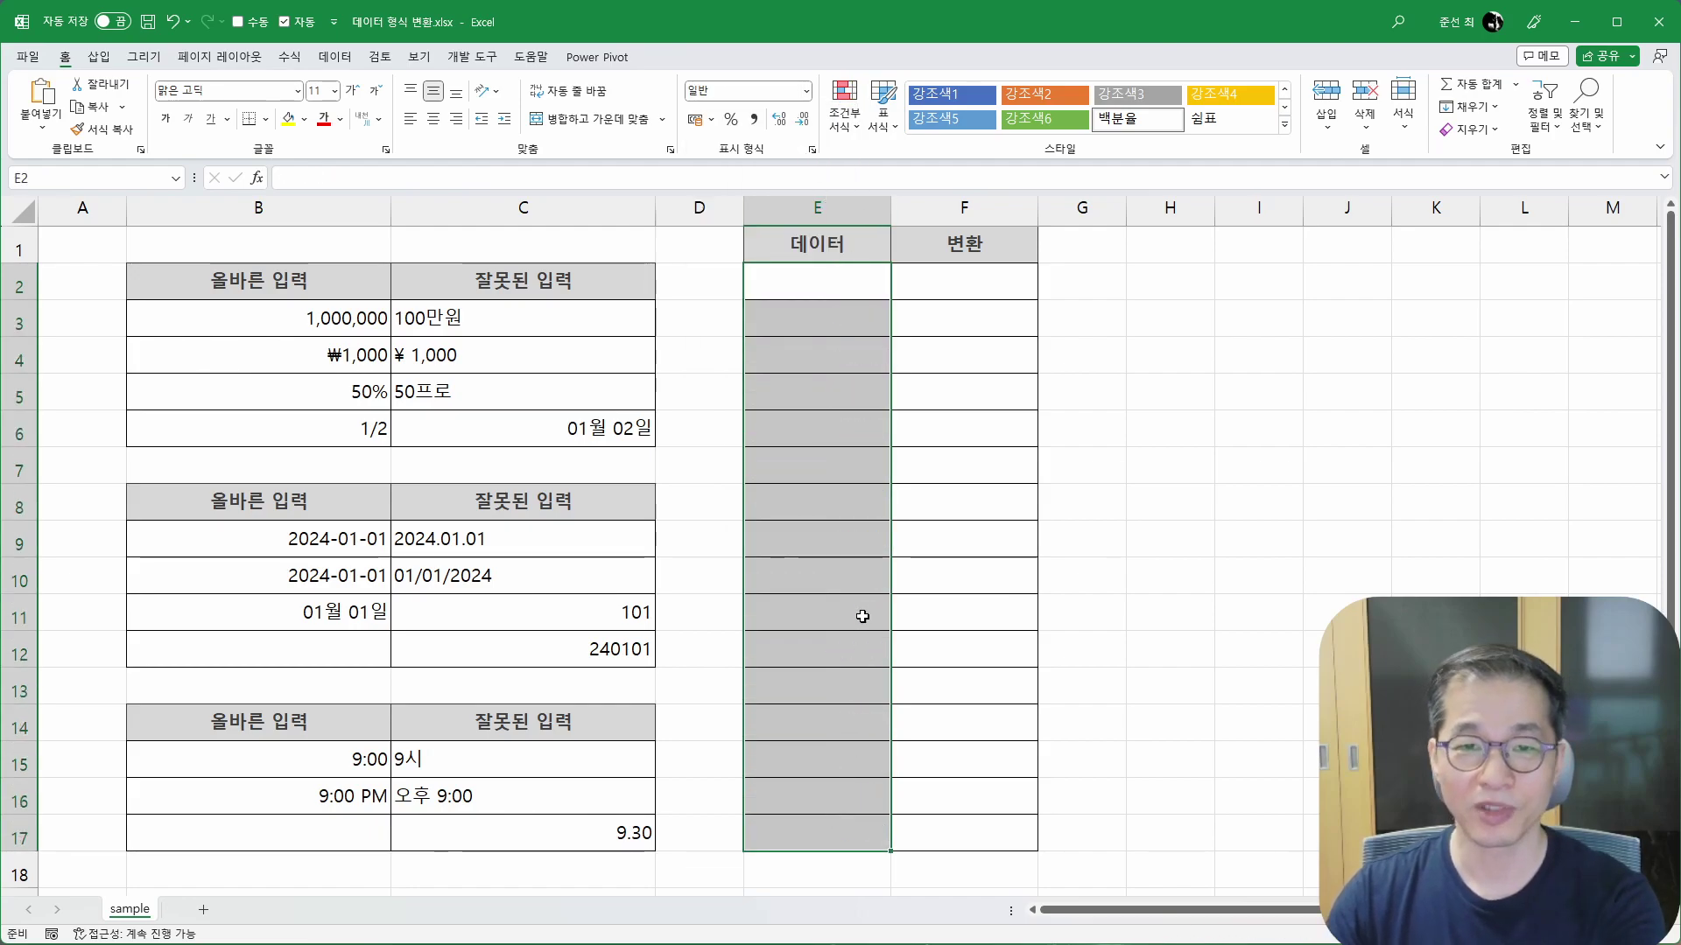
Step: Enter 101 in cell E2, fill it down to E17 as a consecutive series, and reduce the selection to E2
click(840, 297)
text(101)
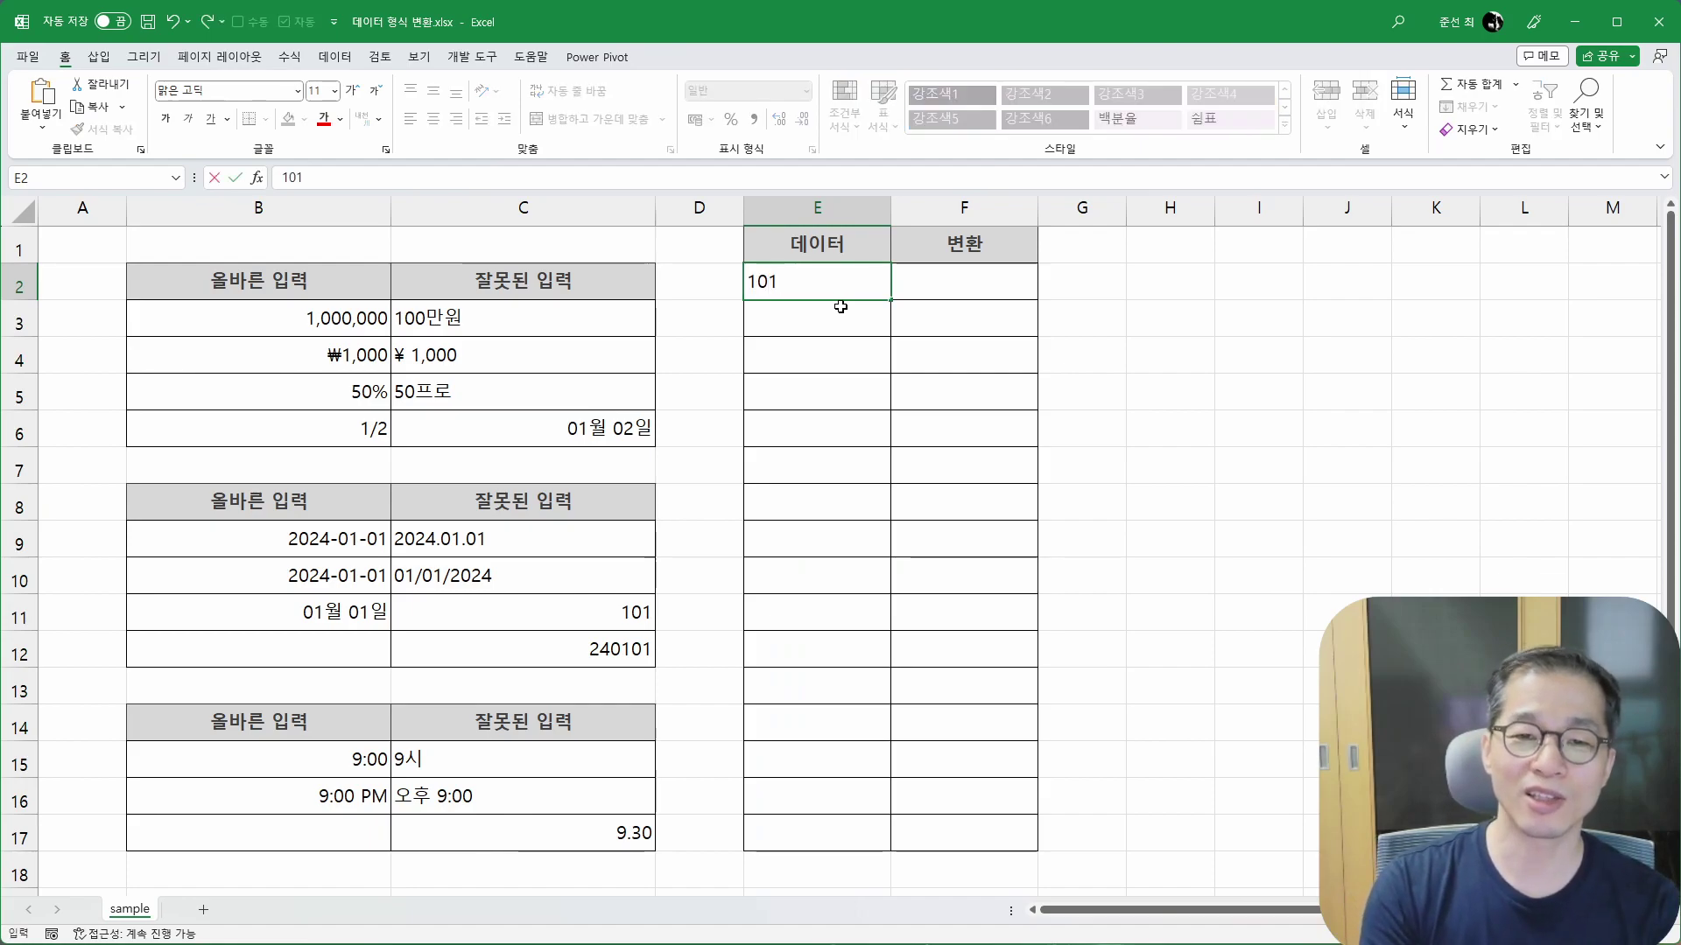
key(Return)
key(Up)
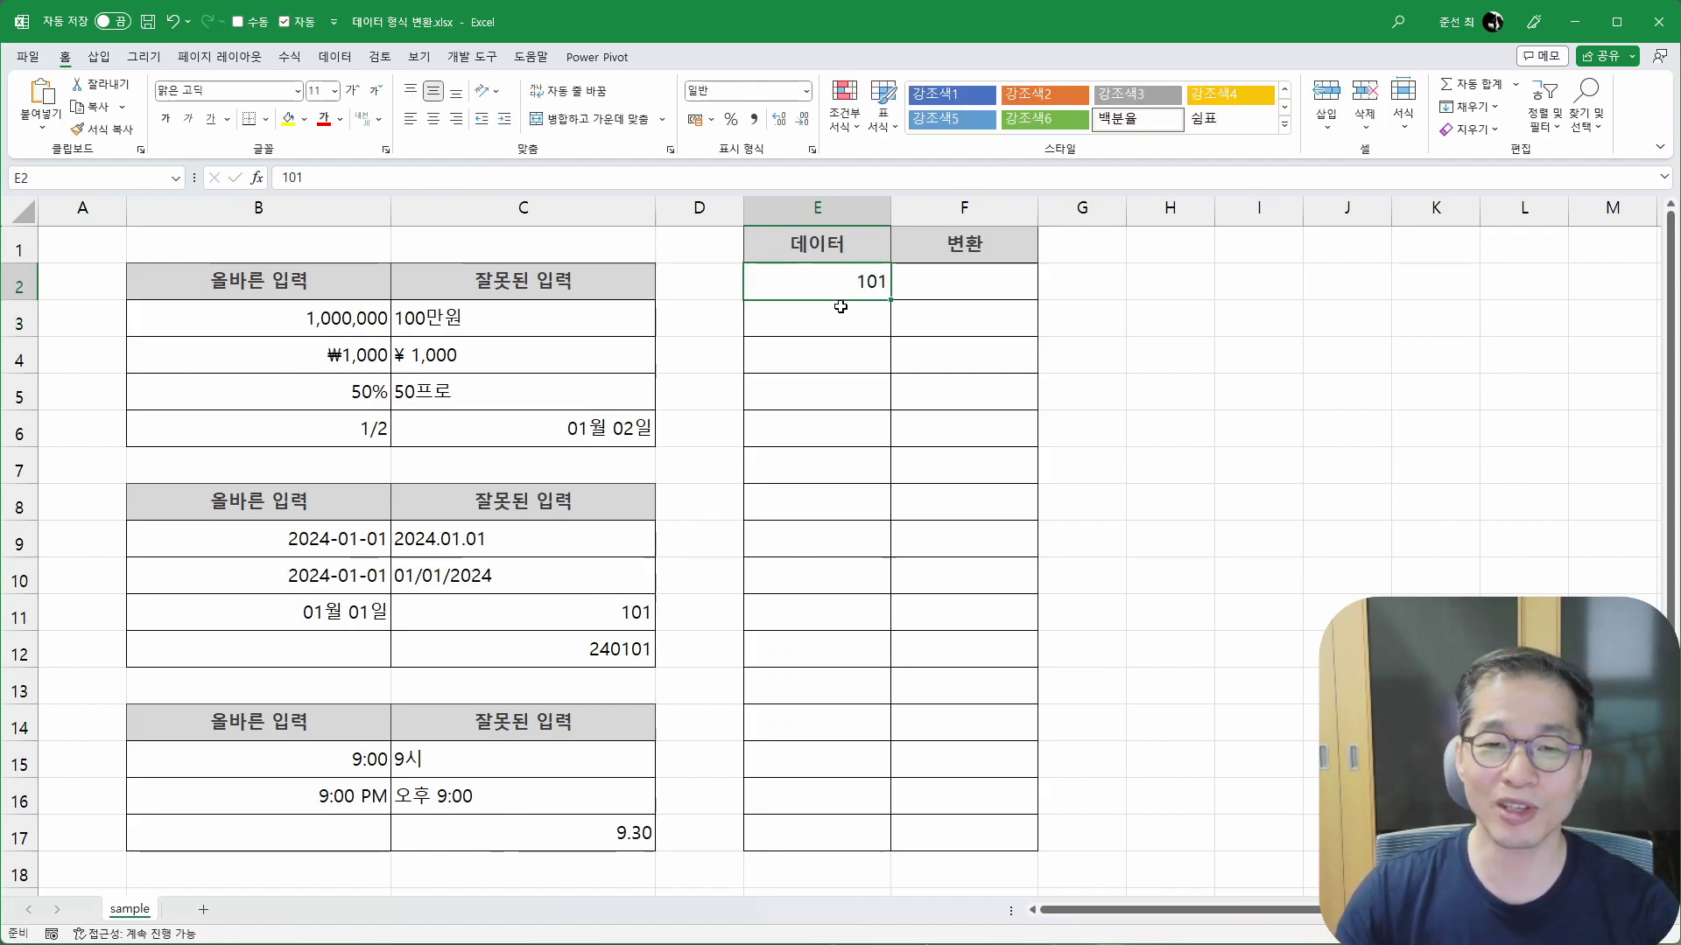
drag(890, 300, 918, 842)
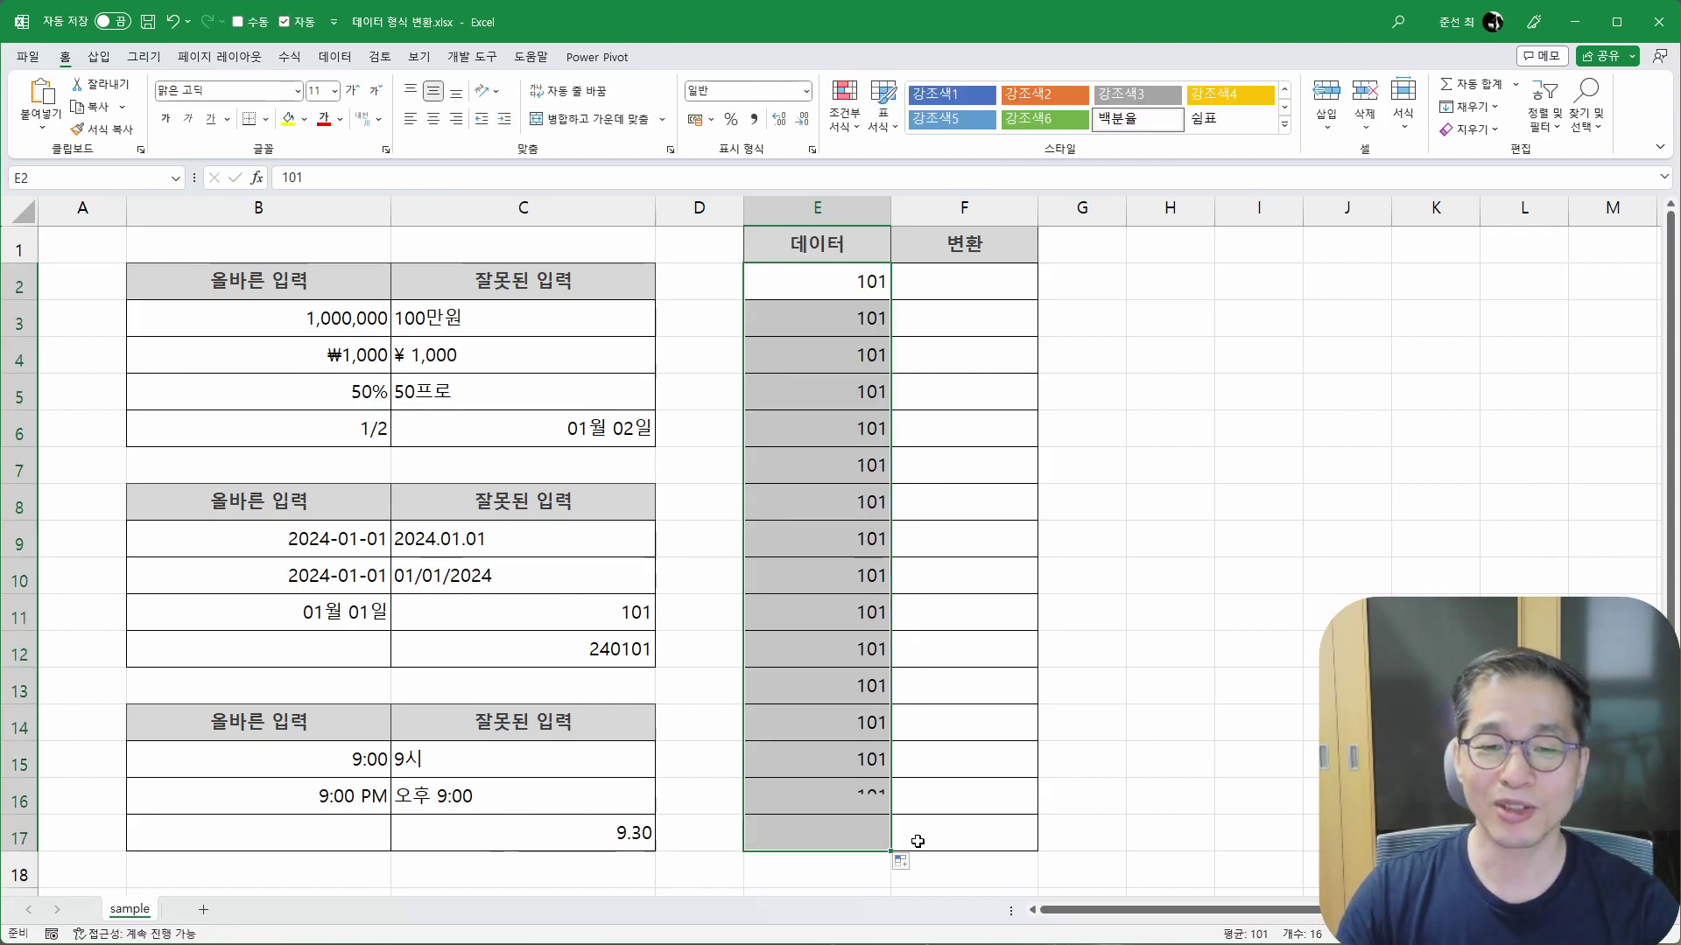
click(903, 863)
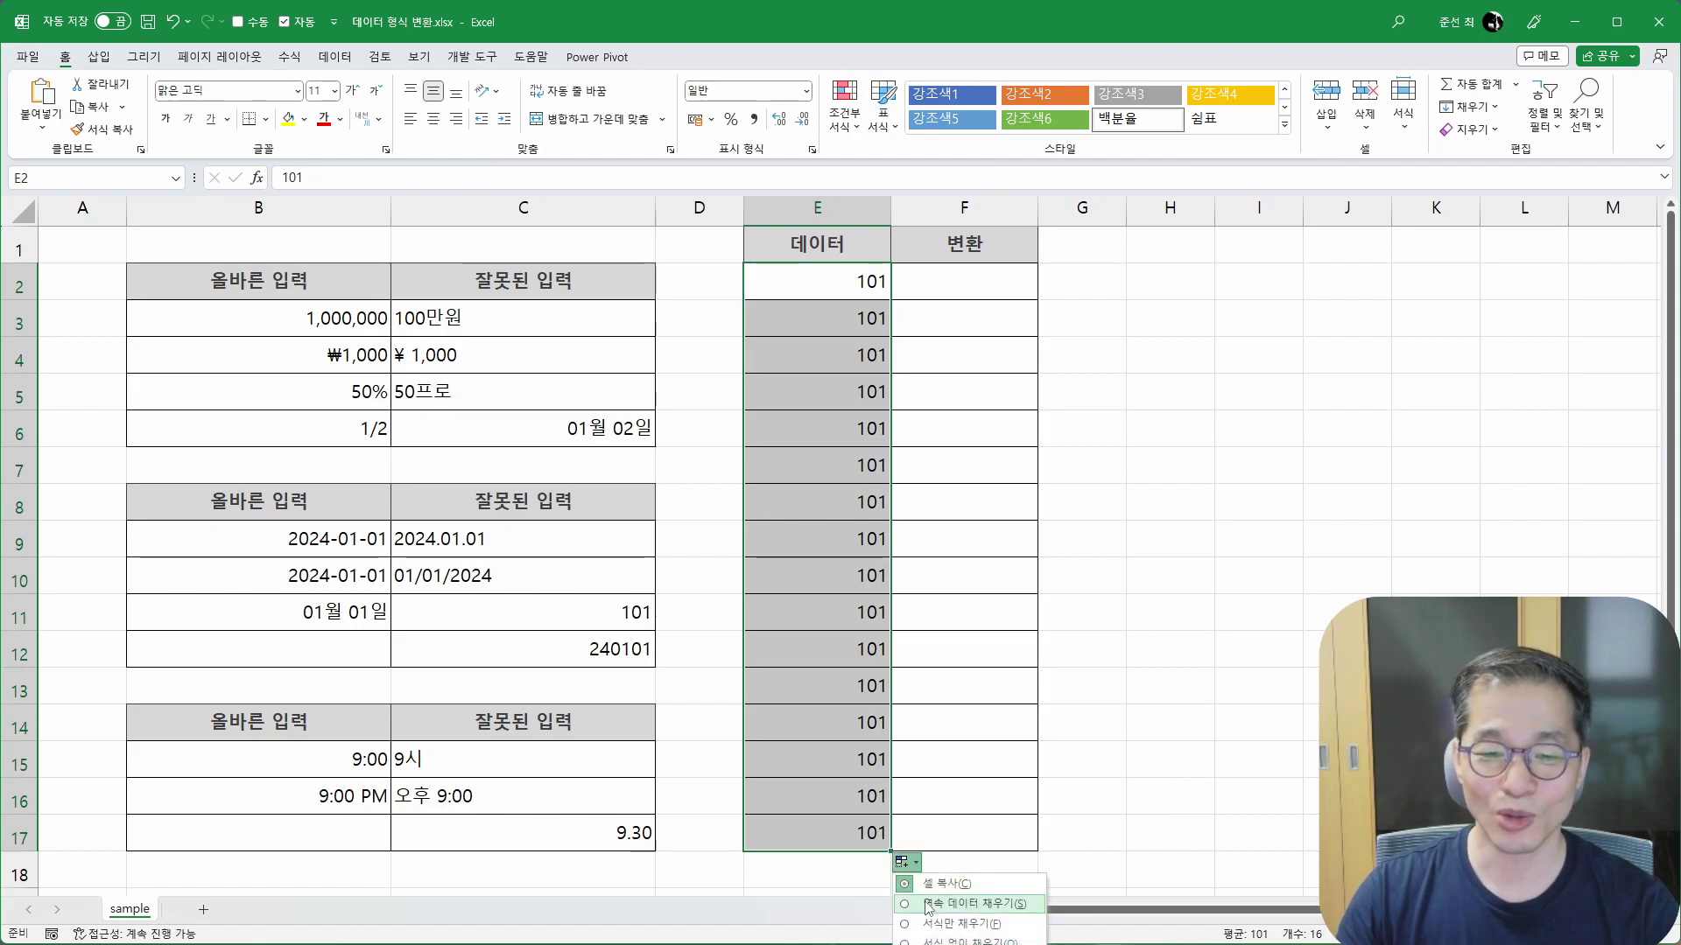
click(927, 904)
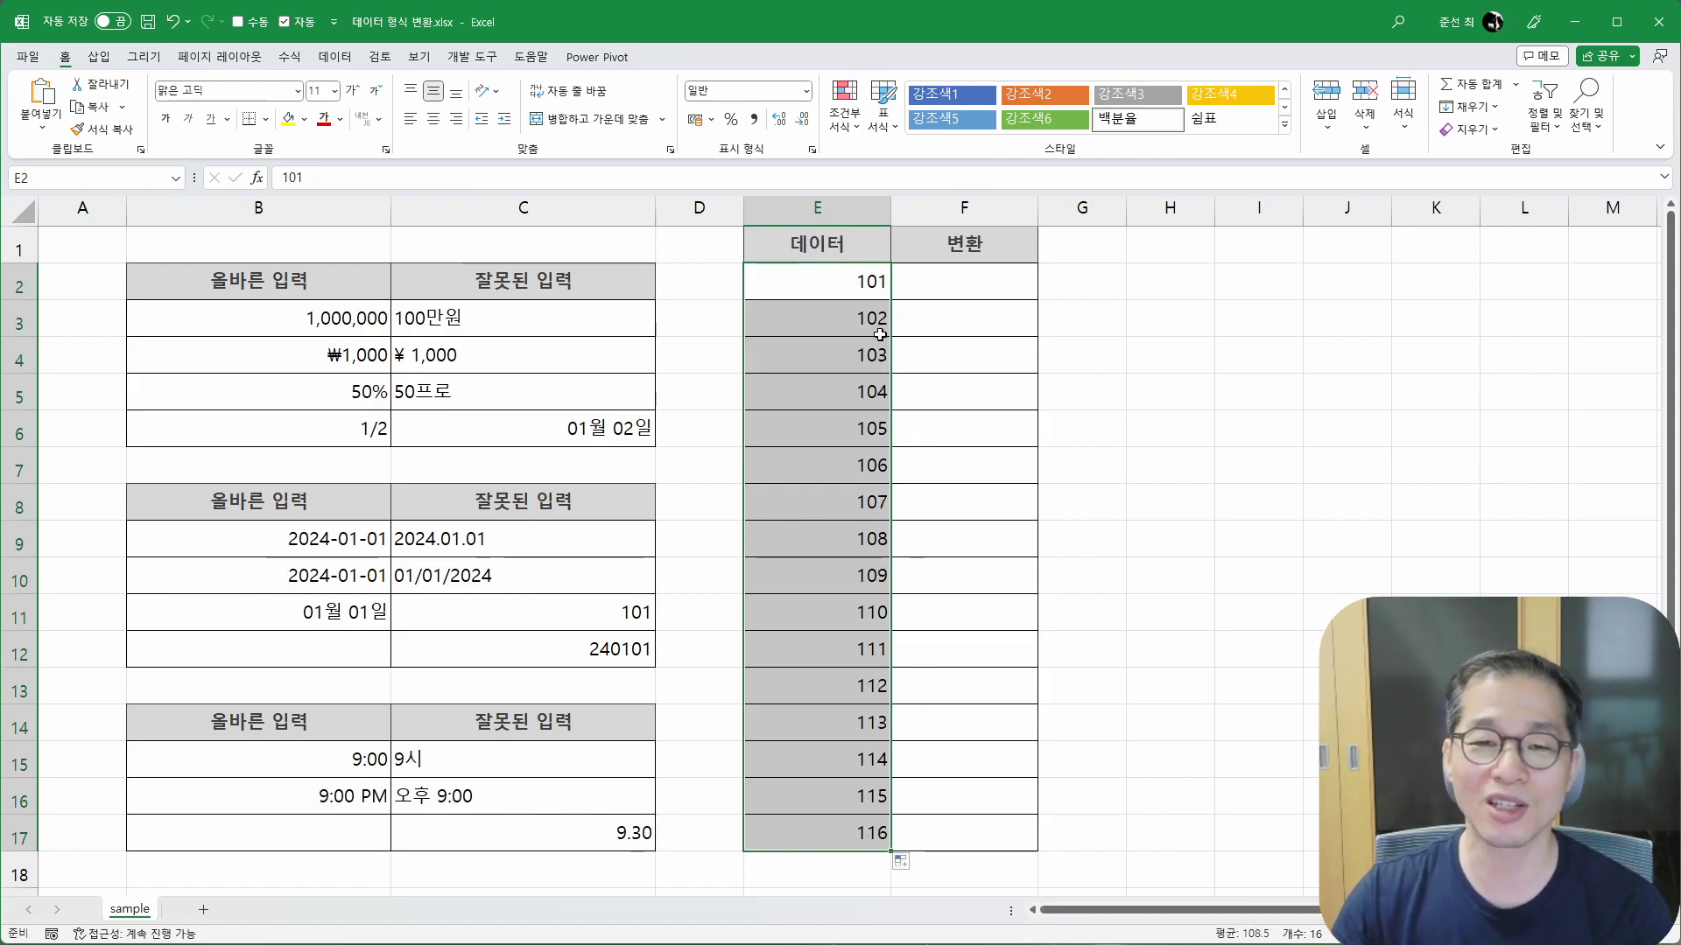
key(shift+BackSpace)
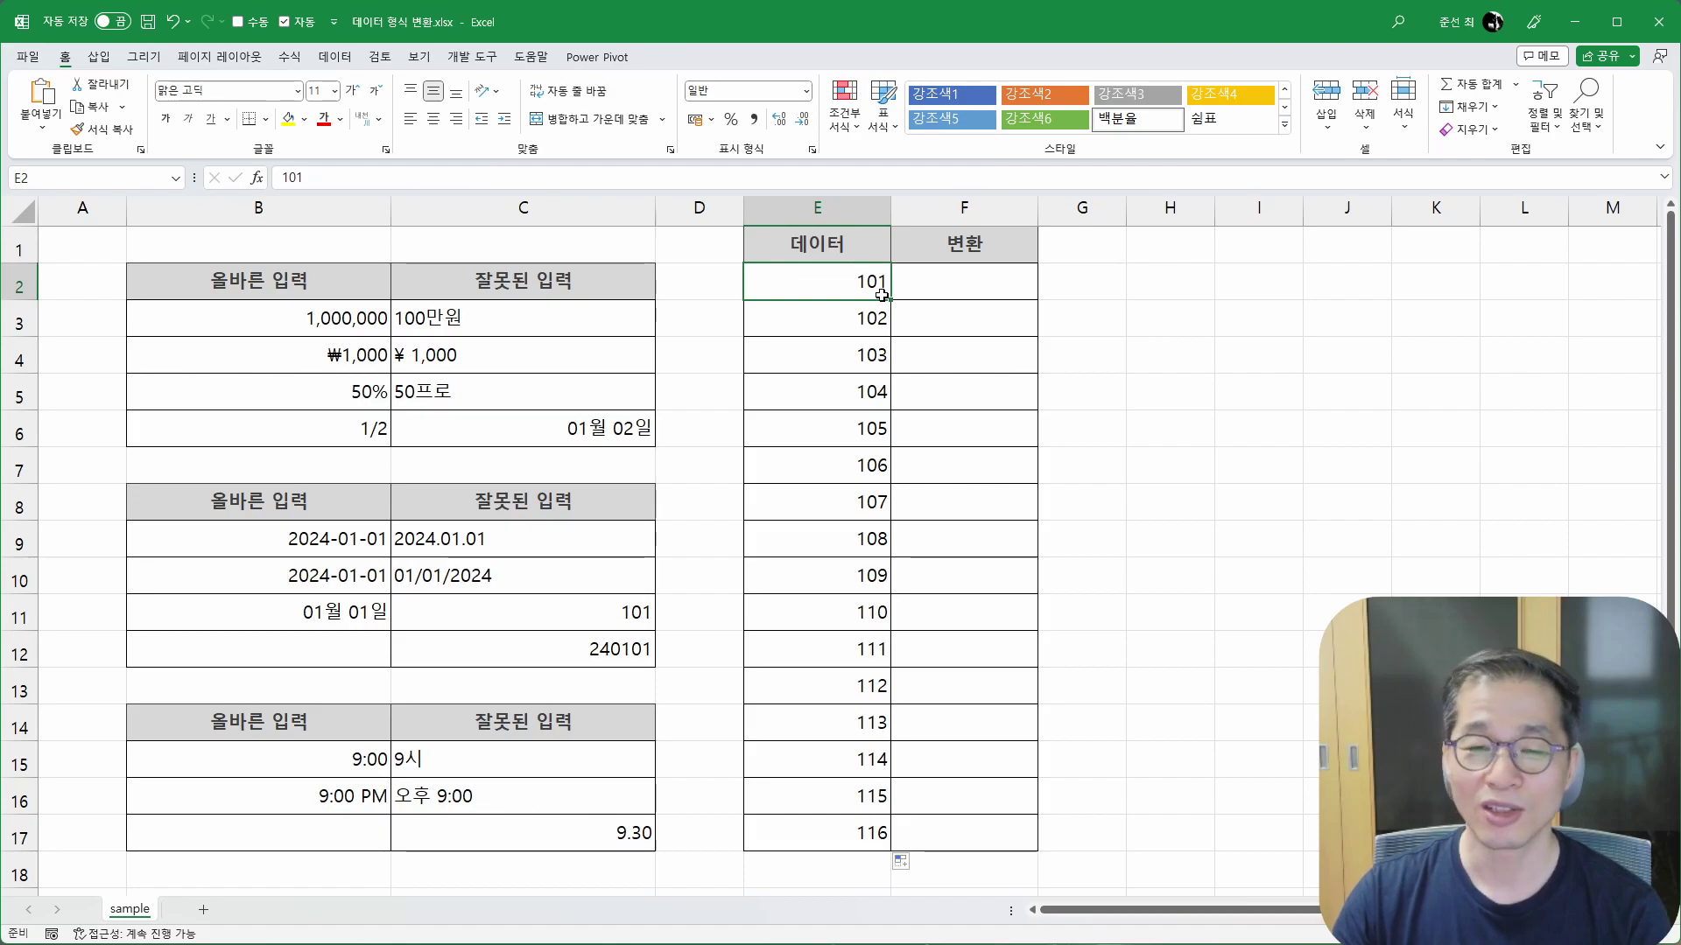
Step: Enter the formula =TEXT(E2, "0-00") in cell F2
click(950, 282)
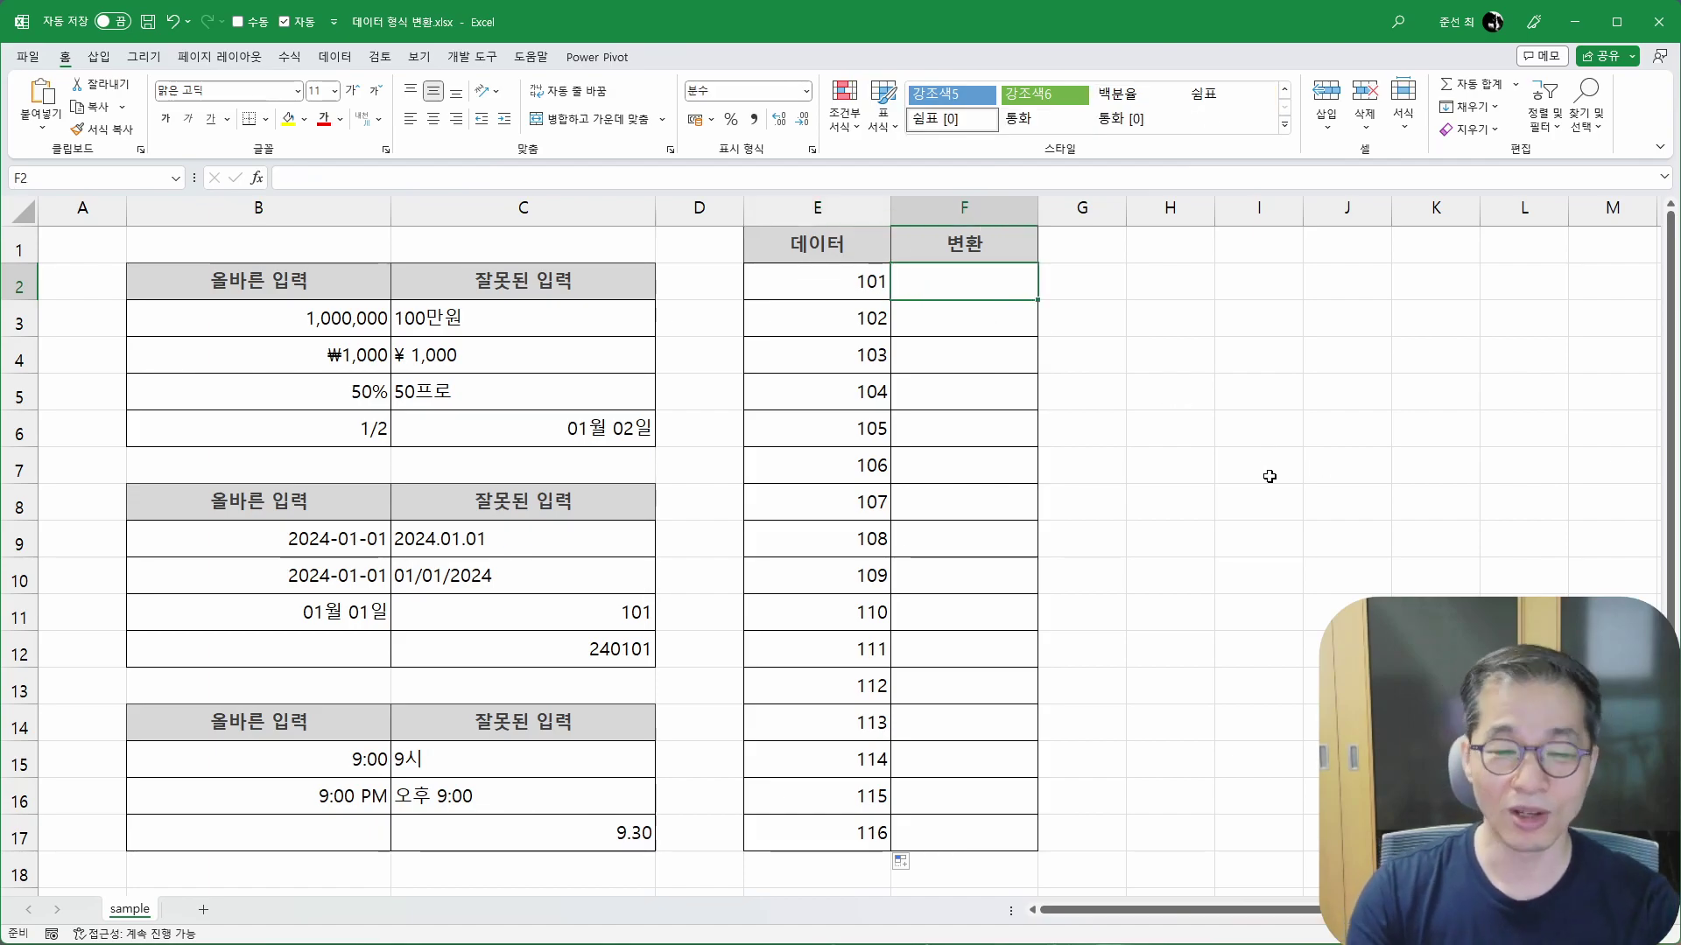
text(=)
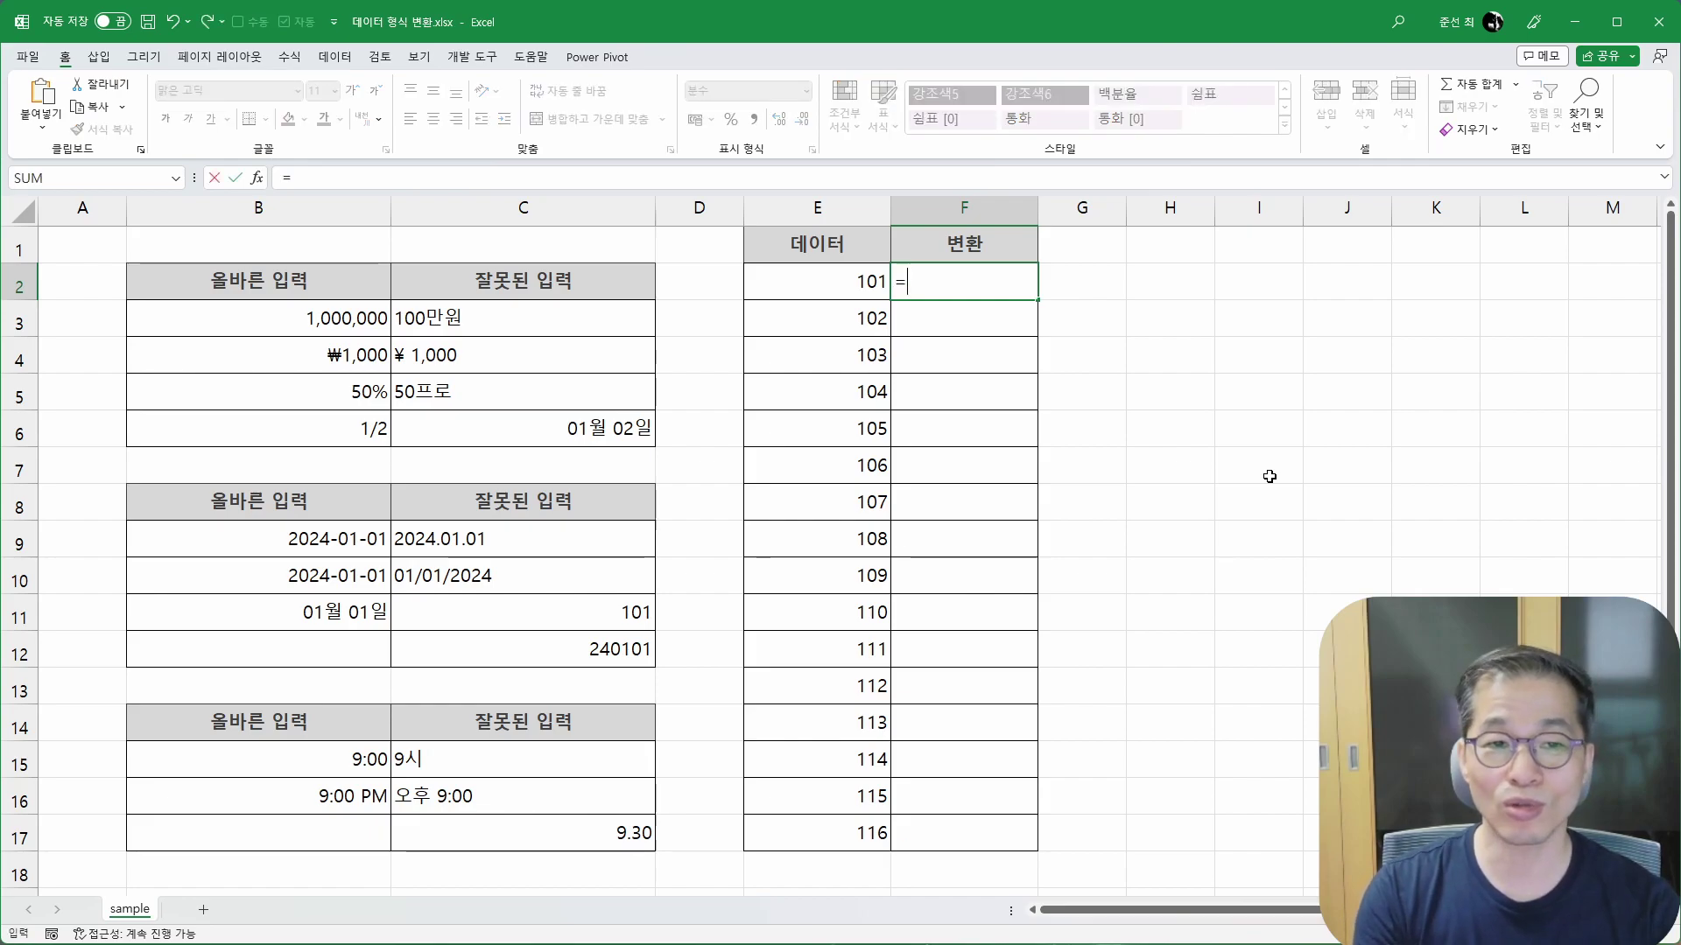
text(t)
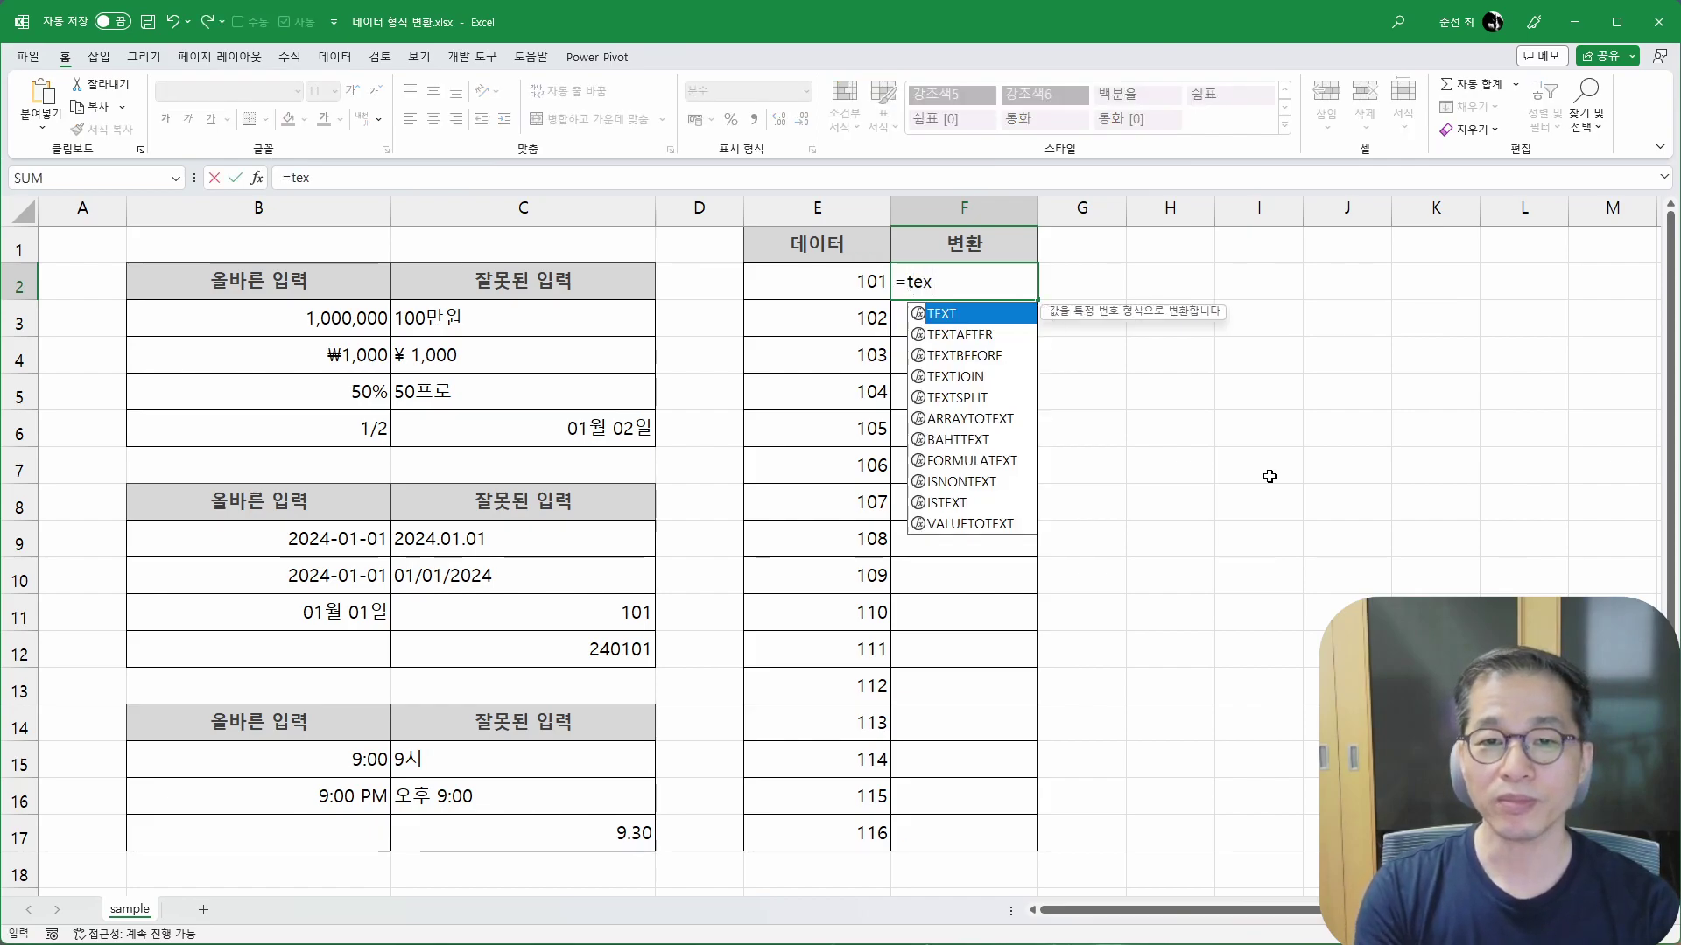
key(Caps_Lock)
text(EXT)
key(Tab)
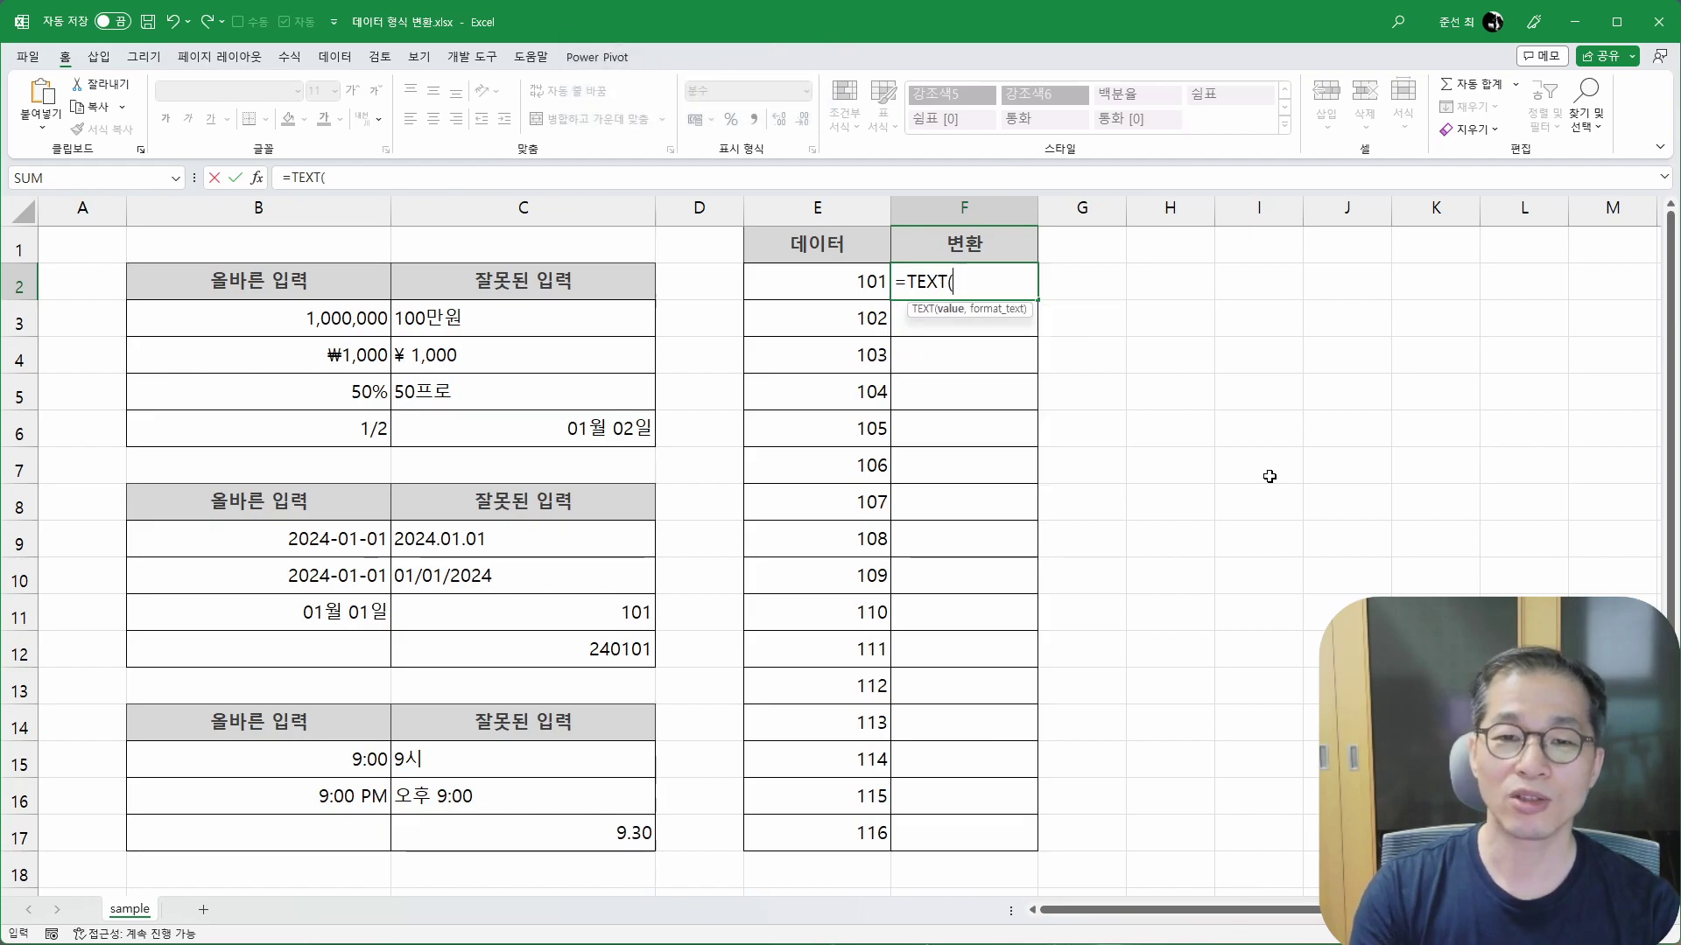
key(Left)
text(,)
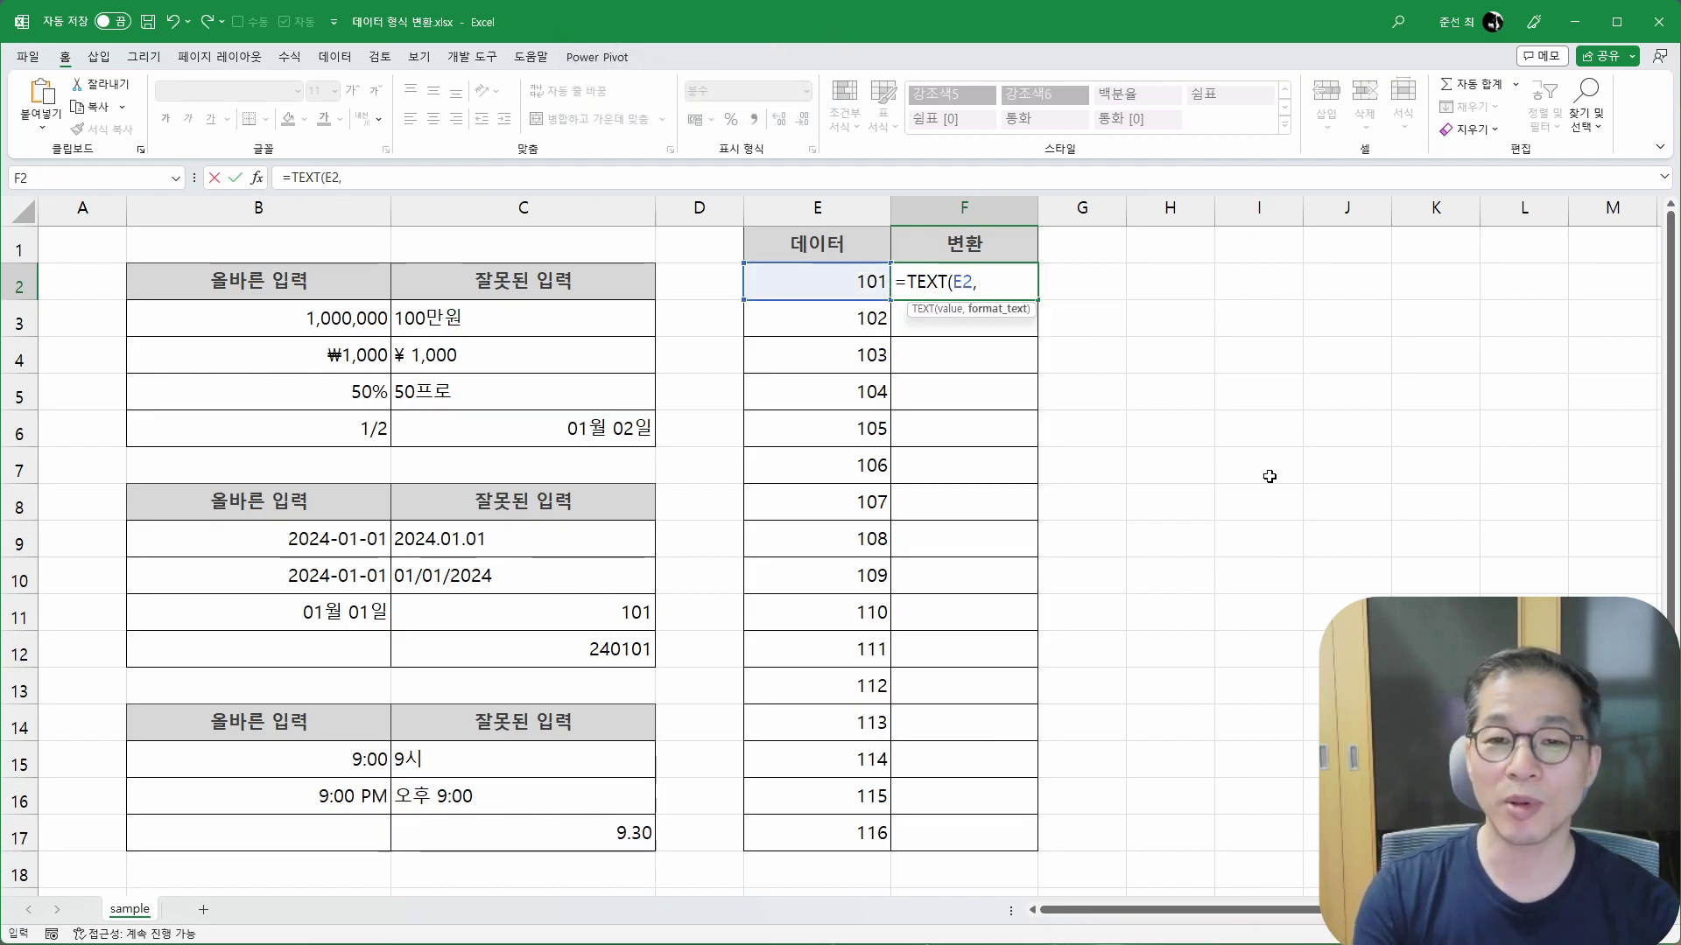
text( "0)
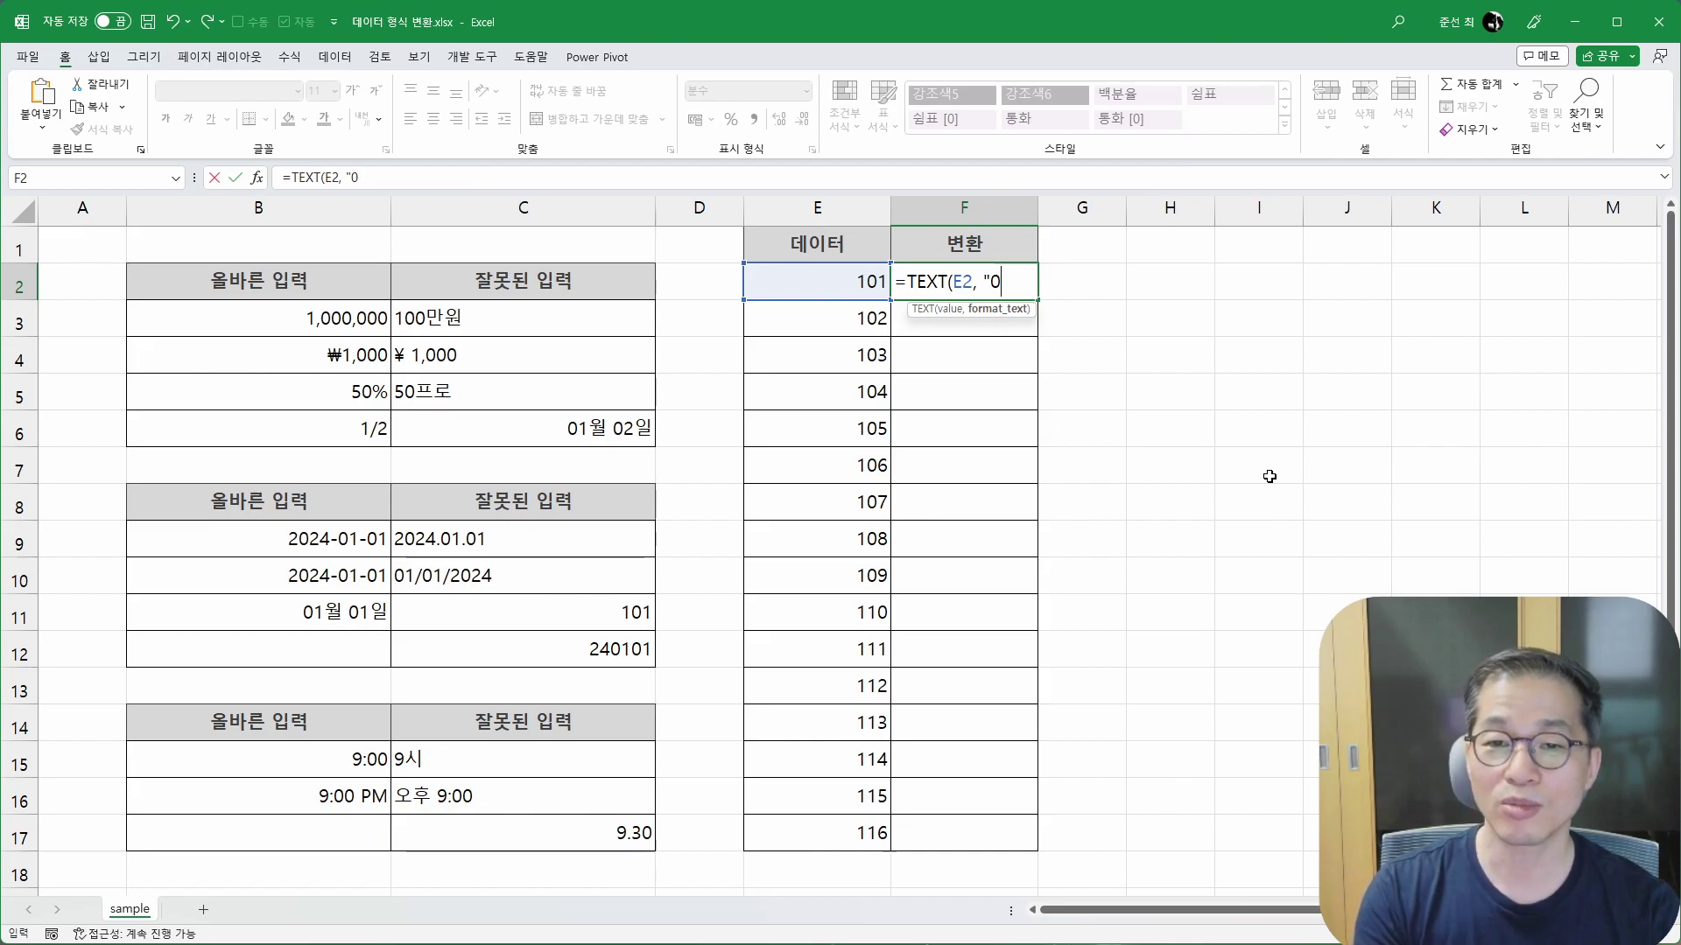
text(-00)
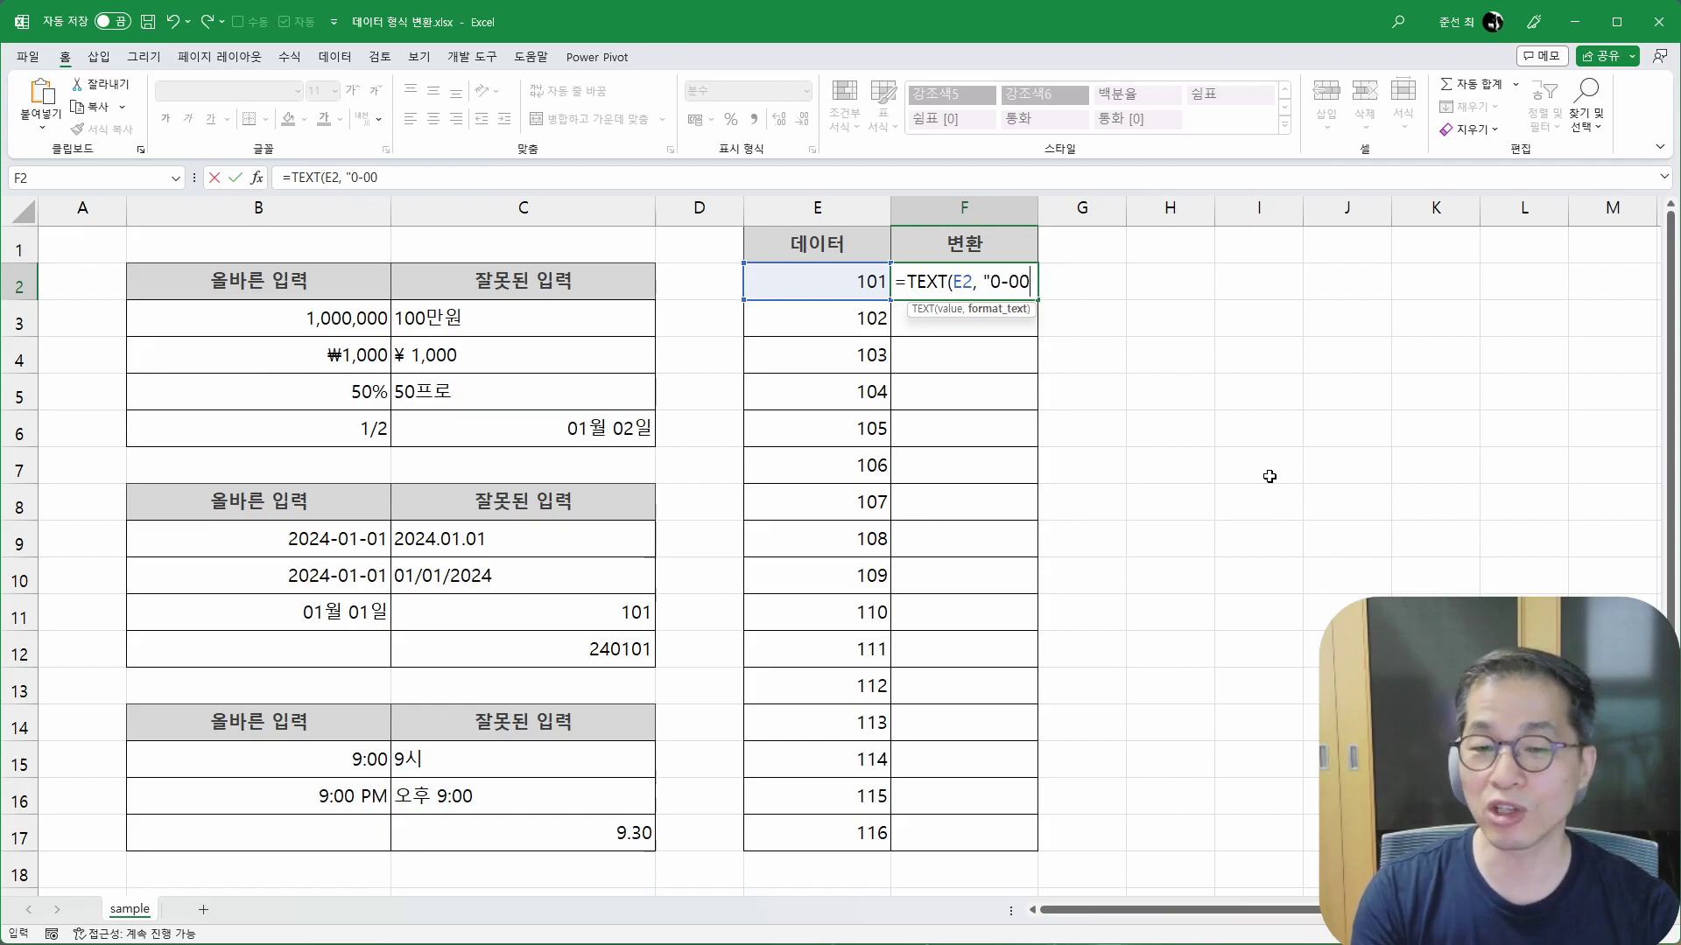
text("))
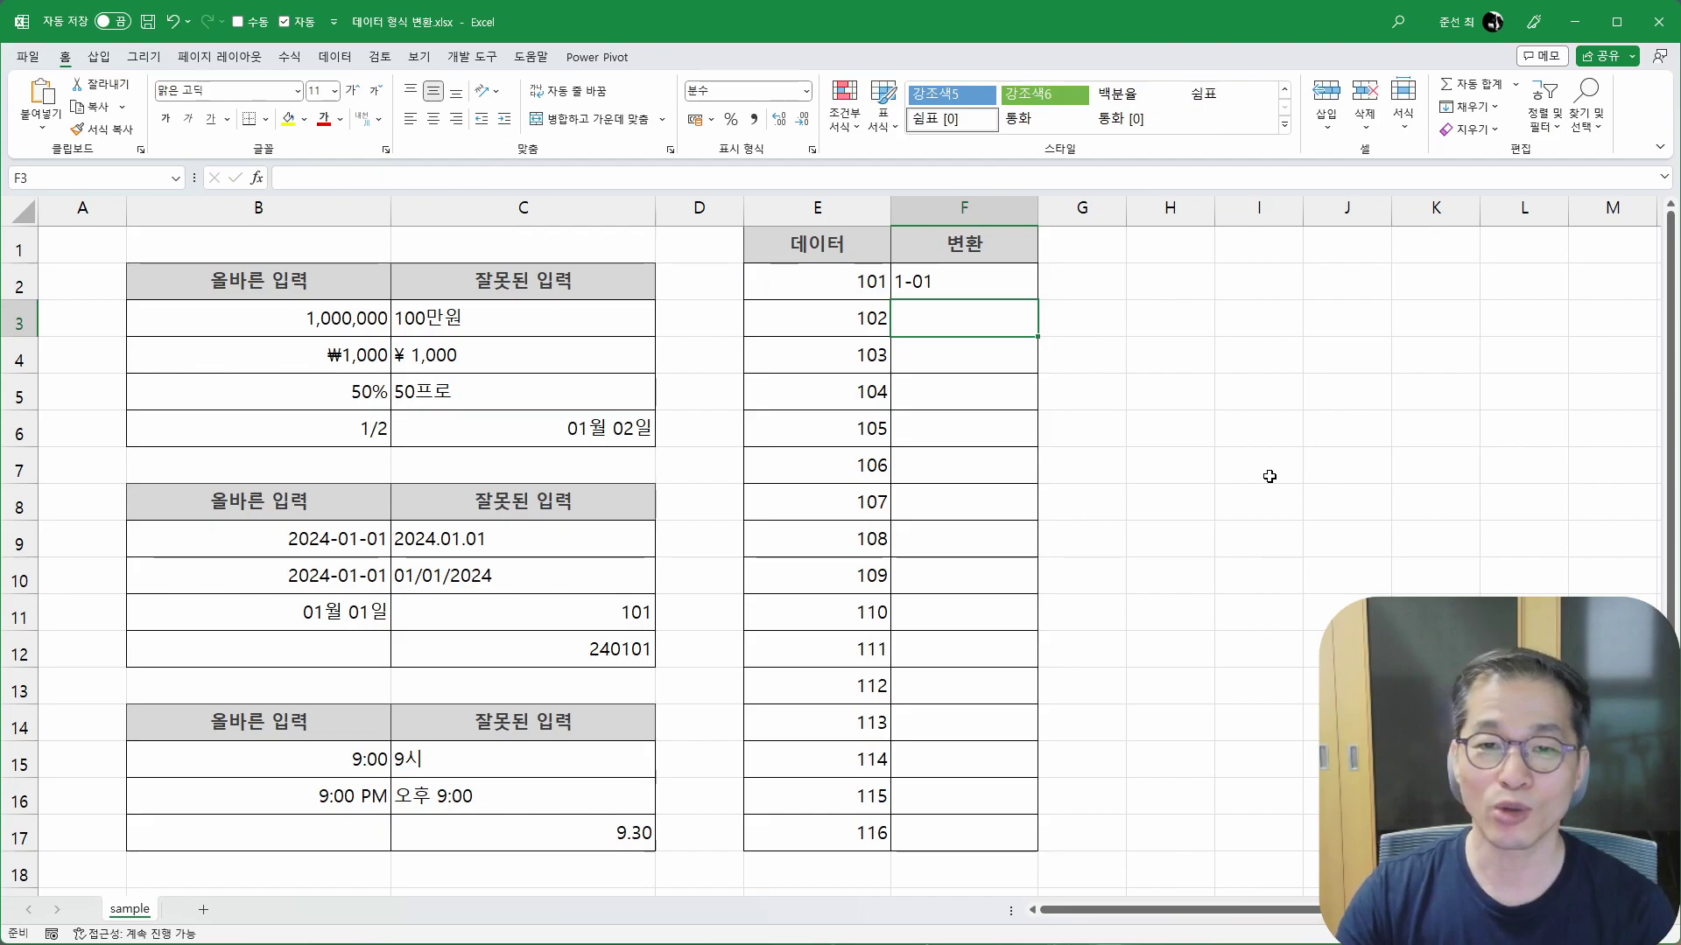
Step: Extend the formula in F2 to =TEXT(E2, "0-00") * 1 so it returns a date serial number
key(Up)
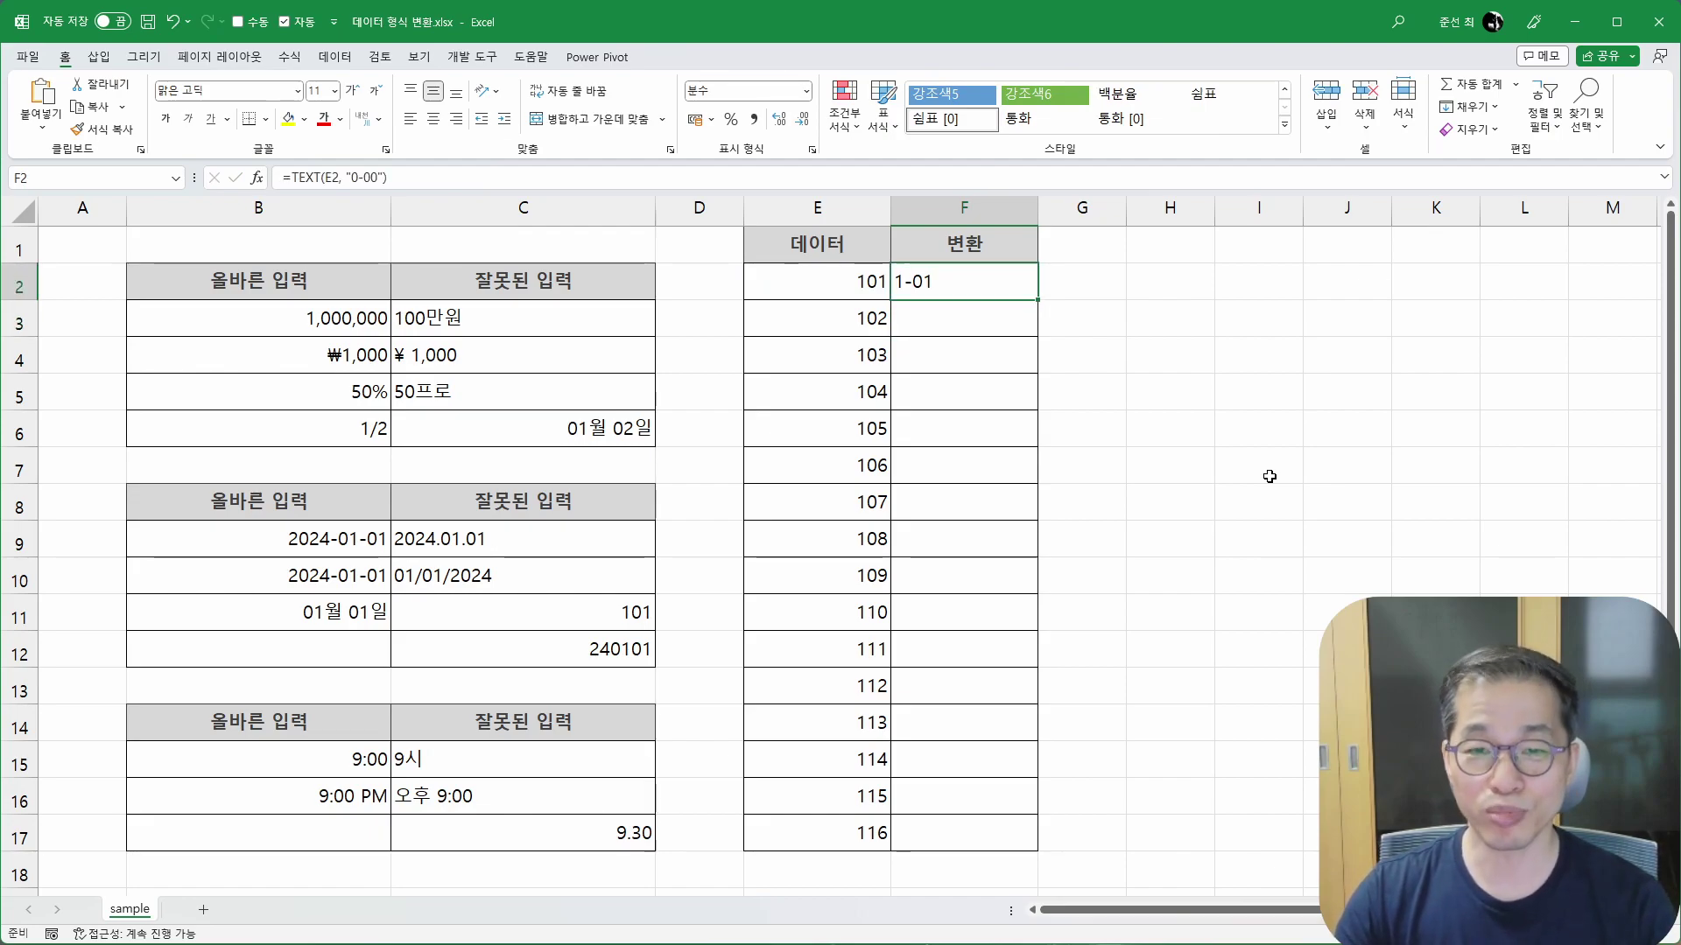
key(F2)
text(()
key(BackSpace)
text(* 1)
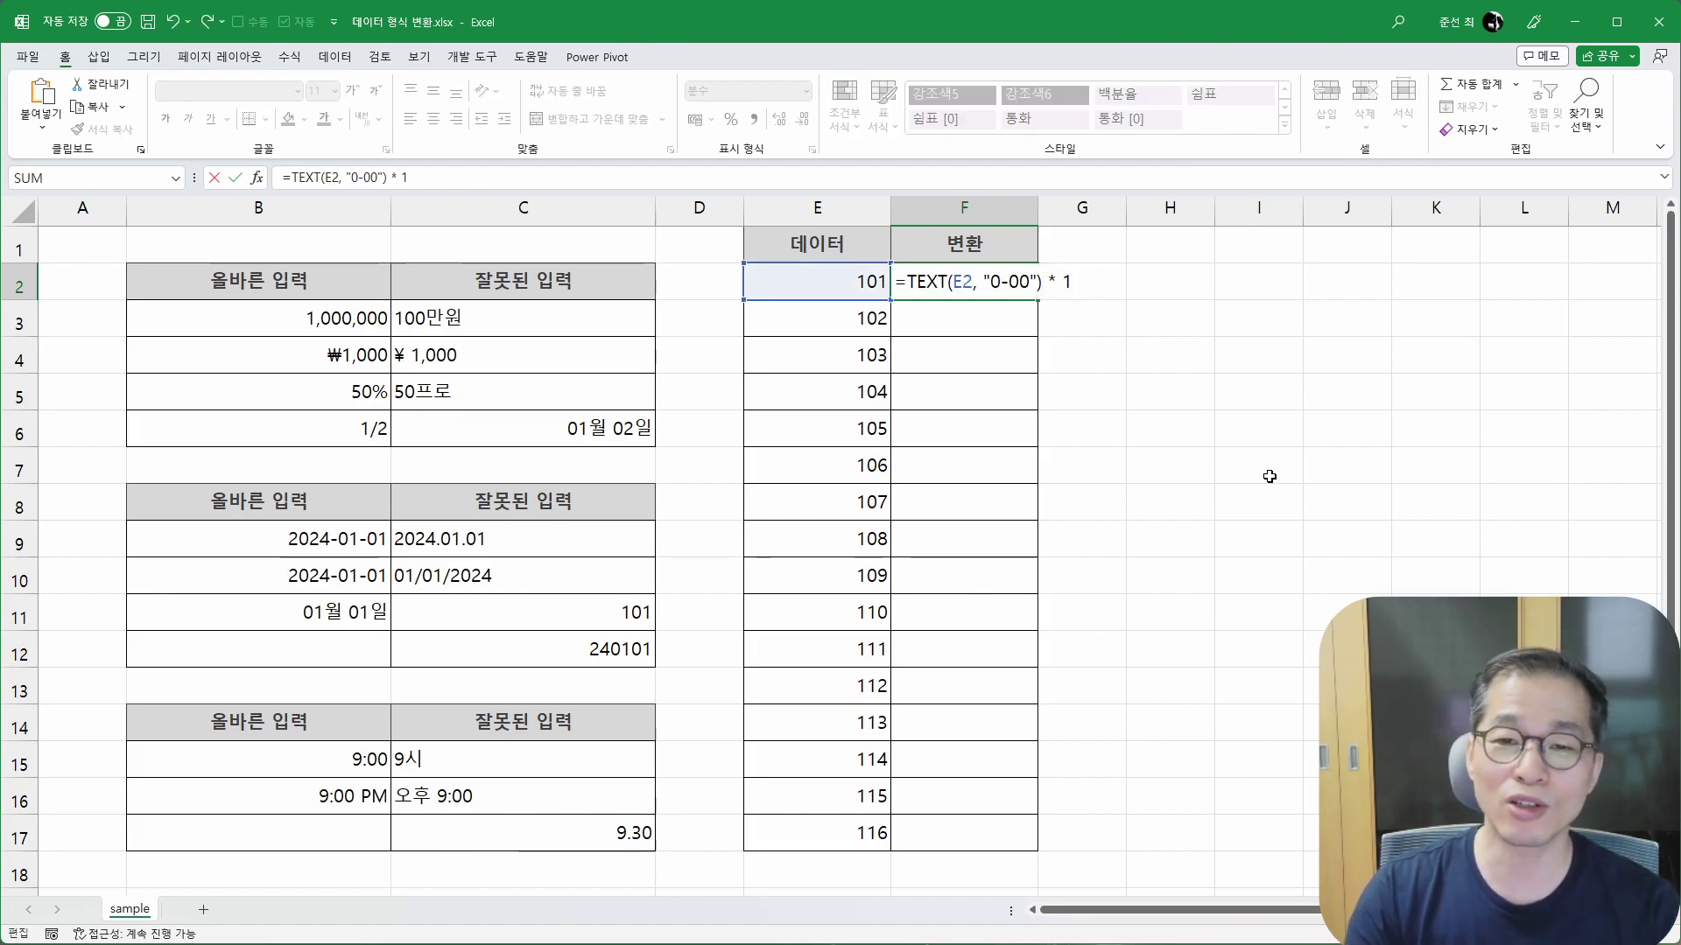
key(Return)
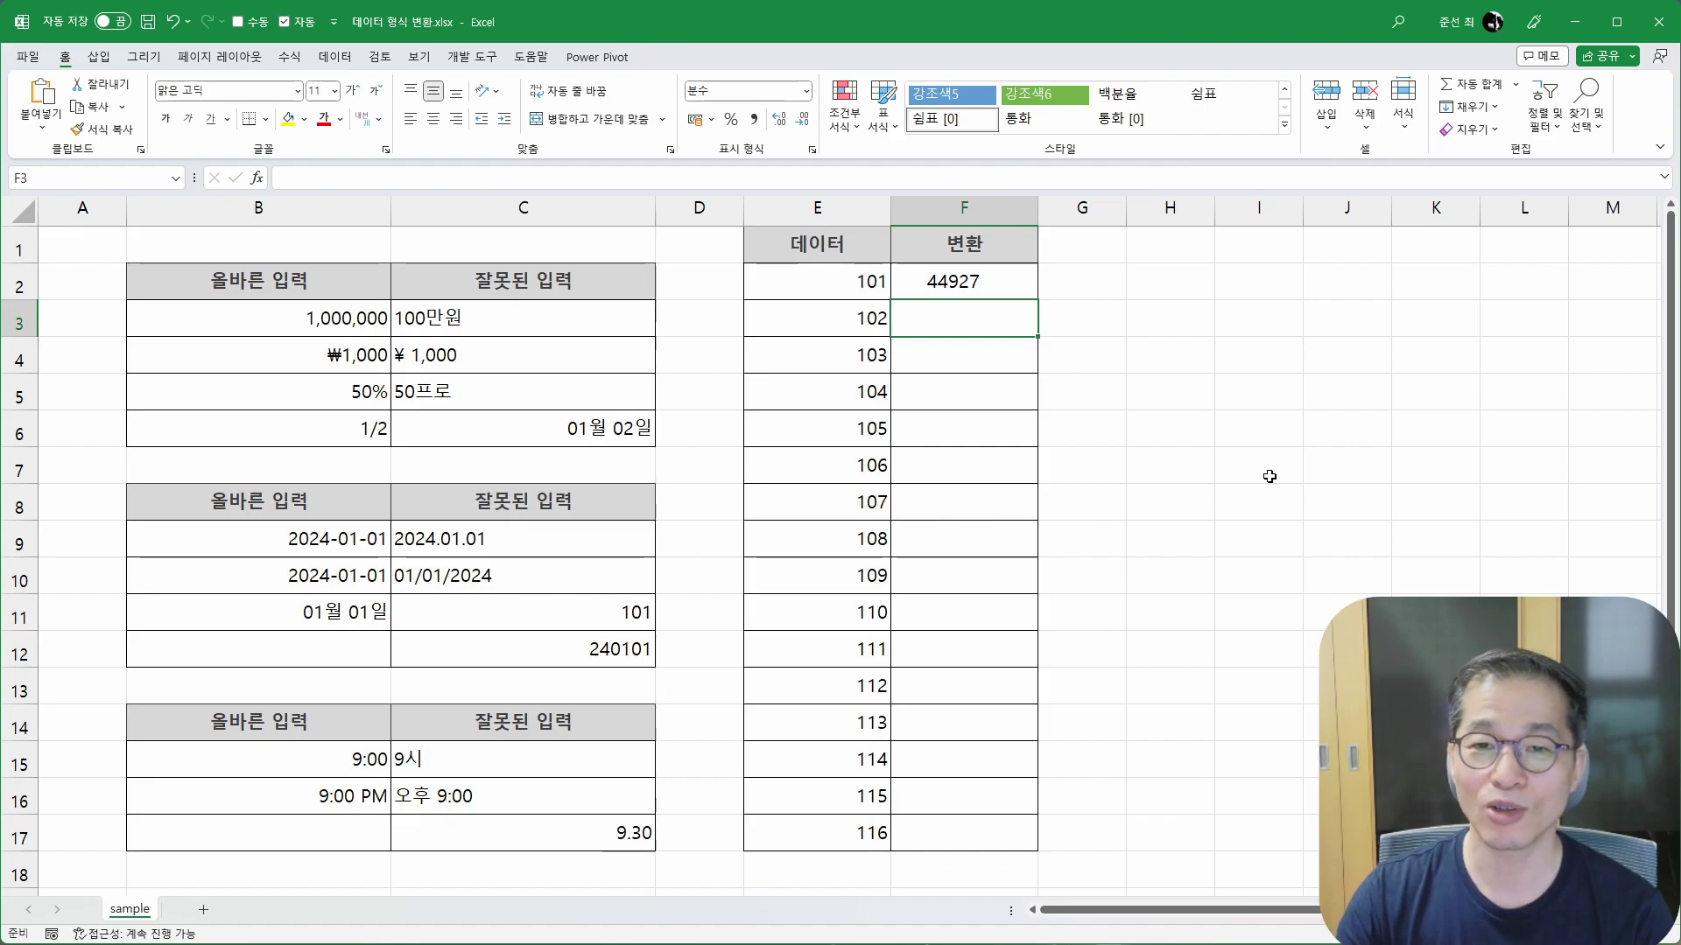
Step: Format F2 as a date (날짜), fill its formula down to F17, and reduce the selection to F2
click(962, 285)
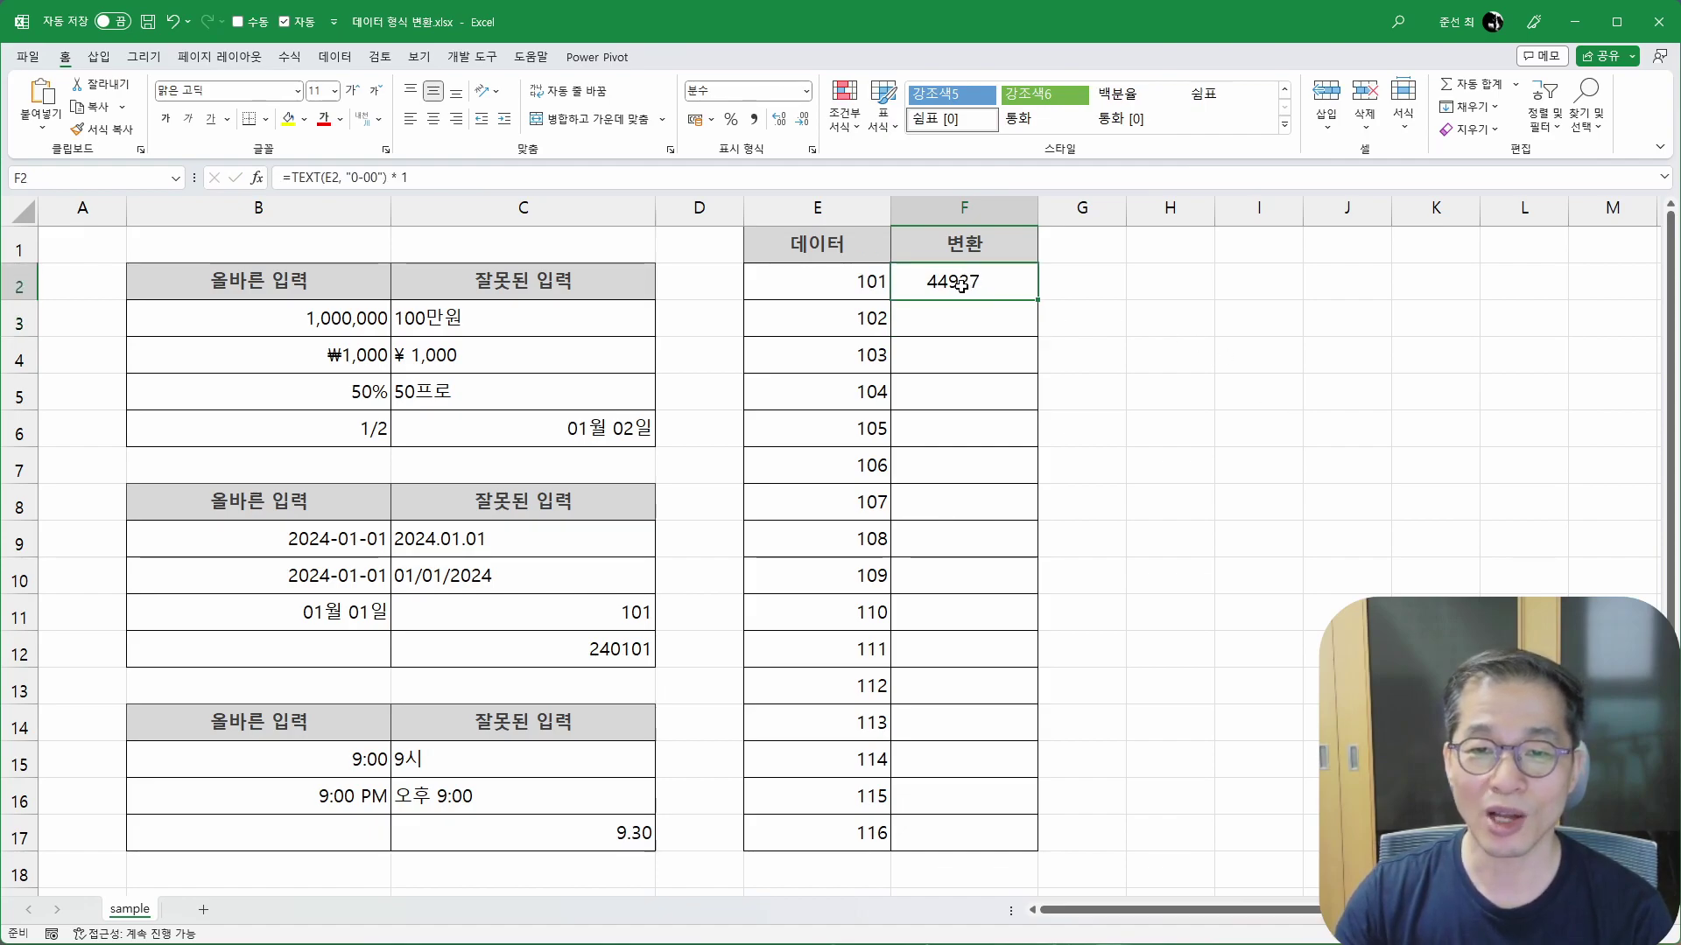
click(805, 91)
click(792, 301)
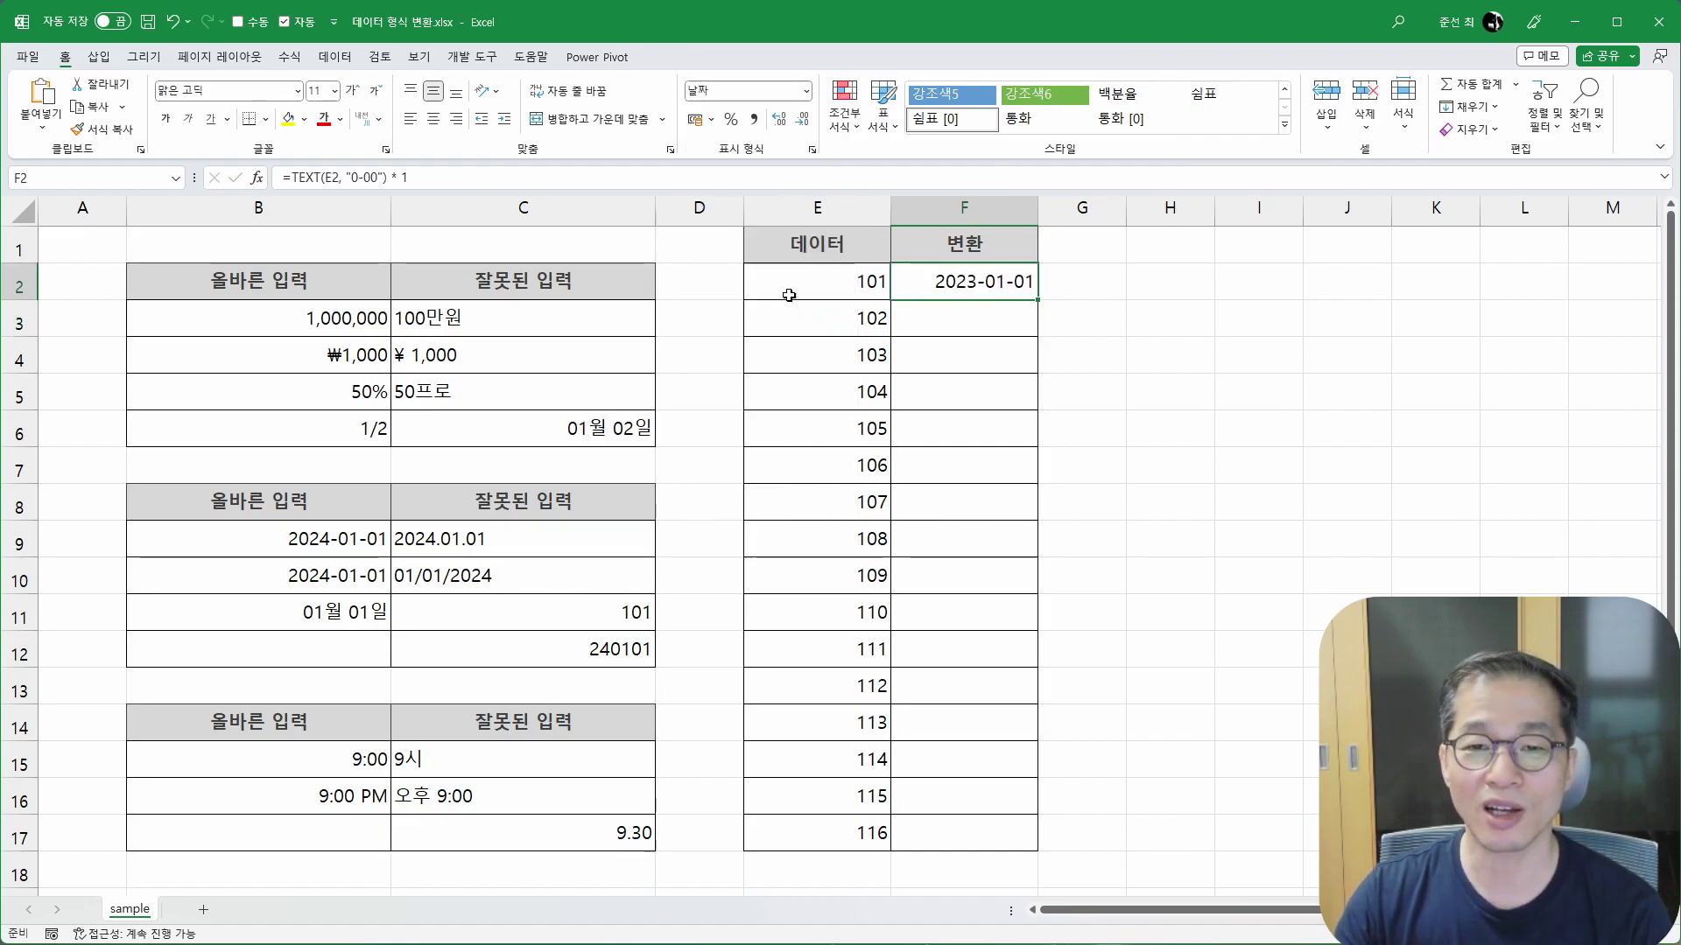
drag(1039, 300, 1037, 851)
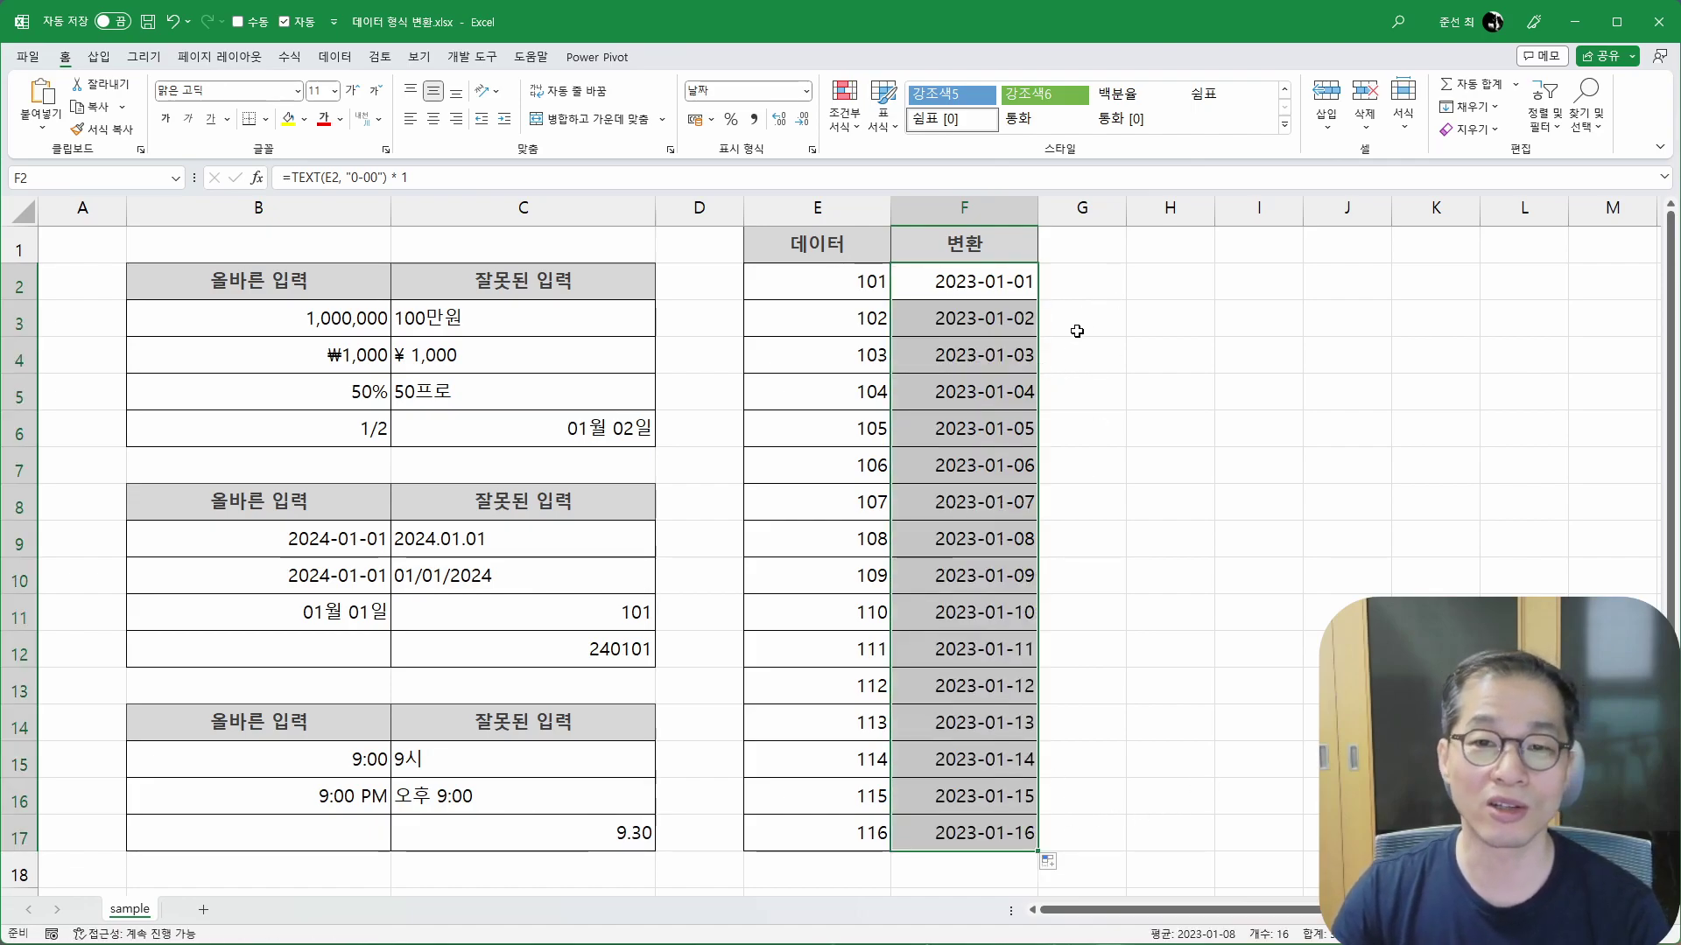
click(1002, 284)
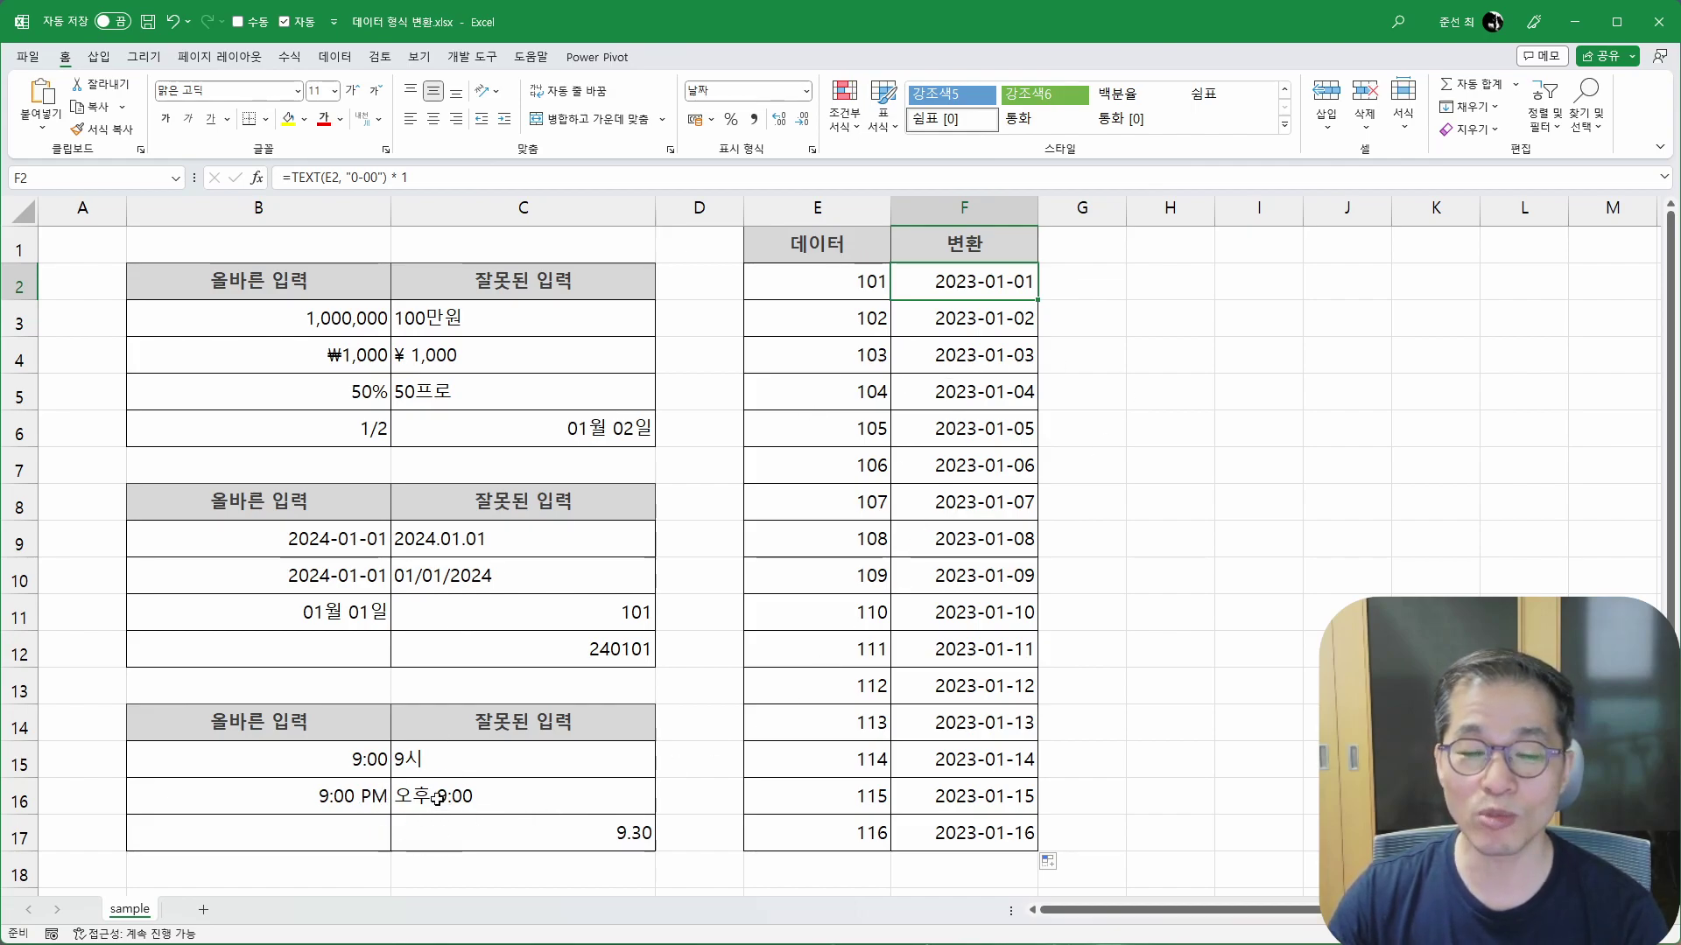
Step: Clear the contents of E2:F17 and reset the range's number format to General (일반)
drag(867, 280, 954, 825)
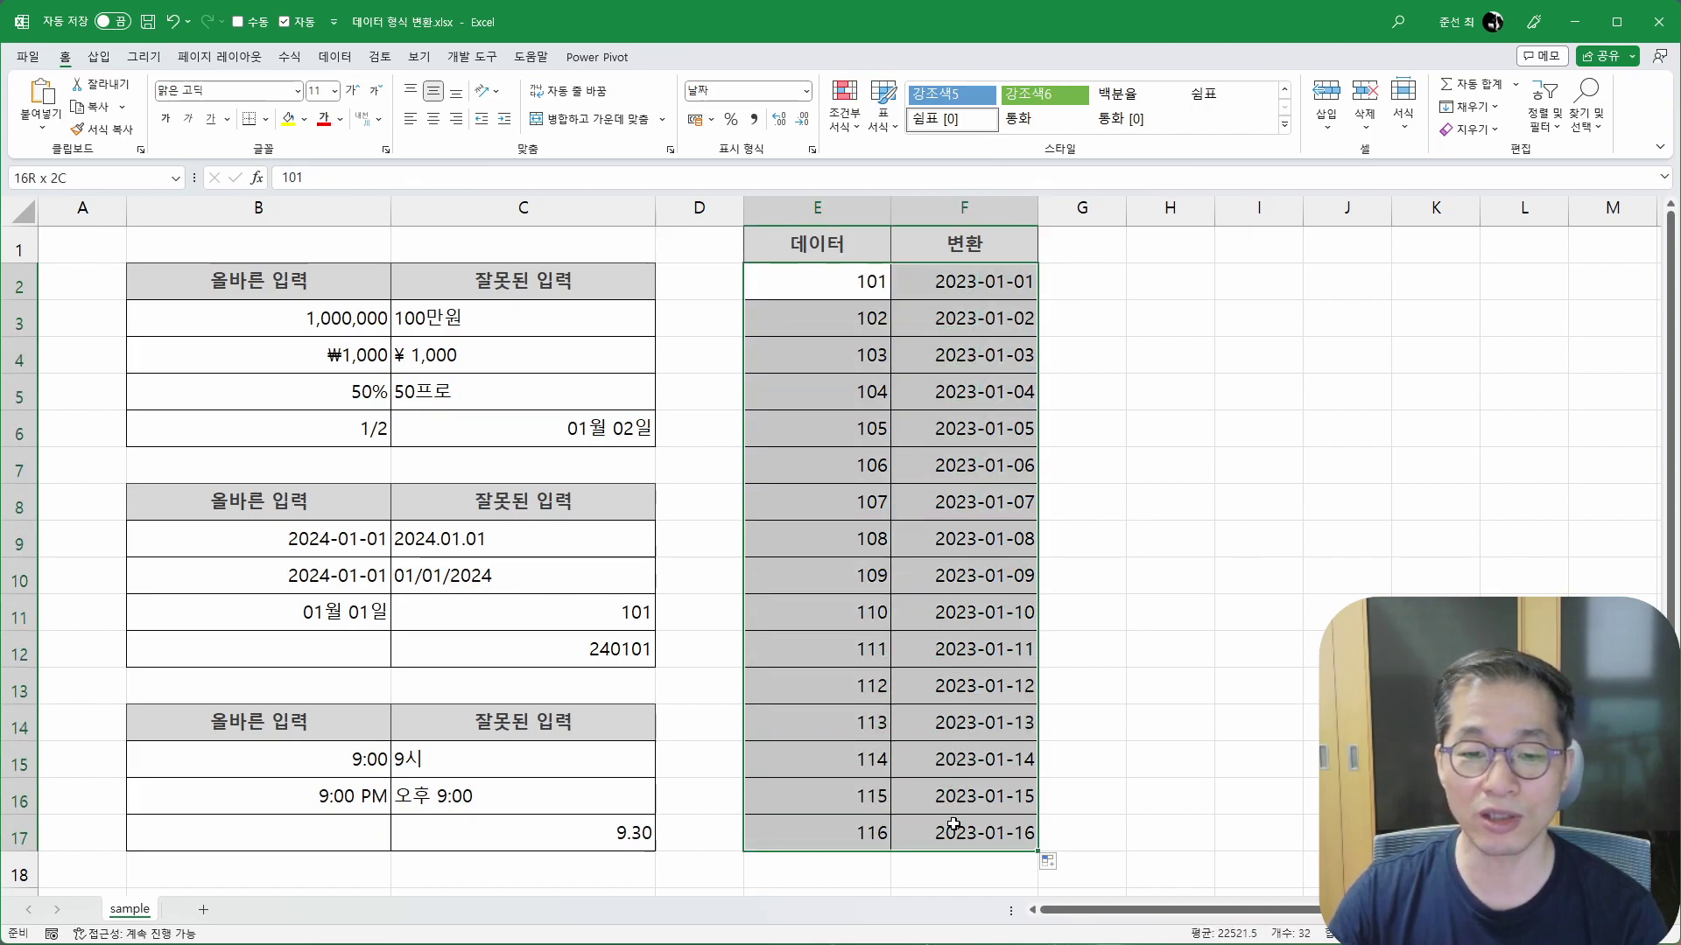
key(Delete)
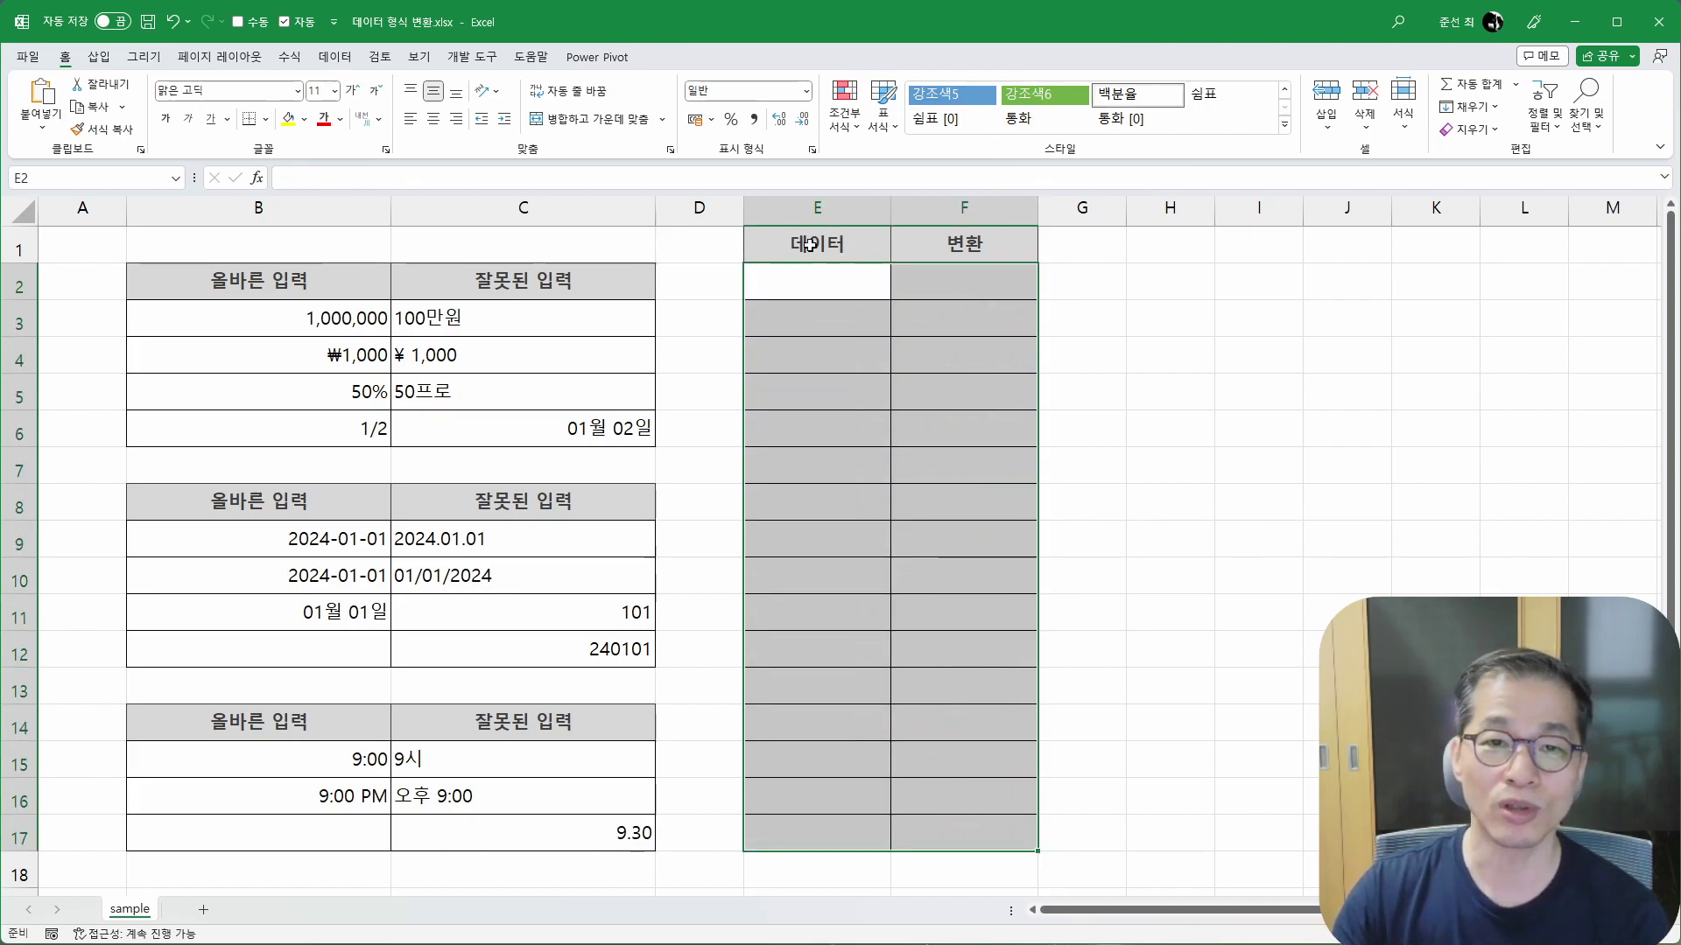
click(806, 90)
click(805, 90)
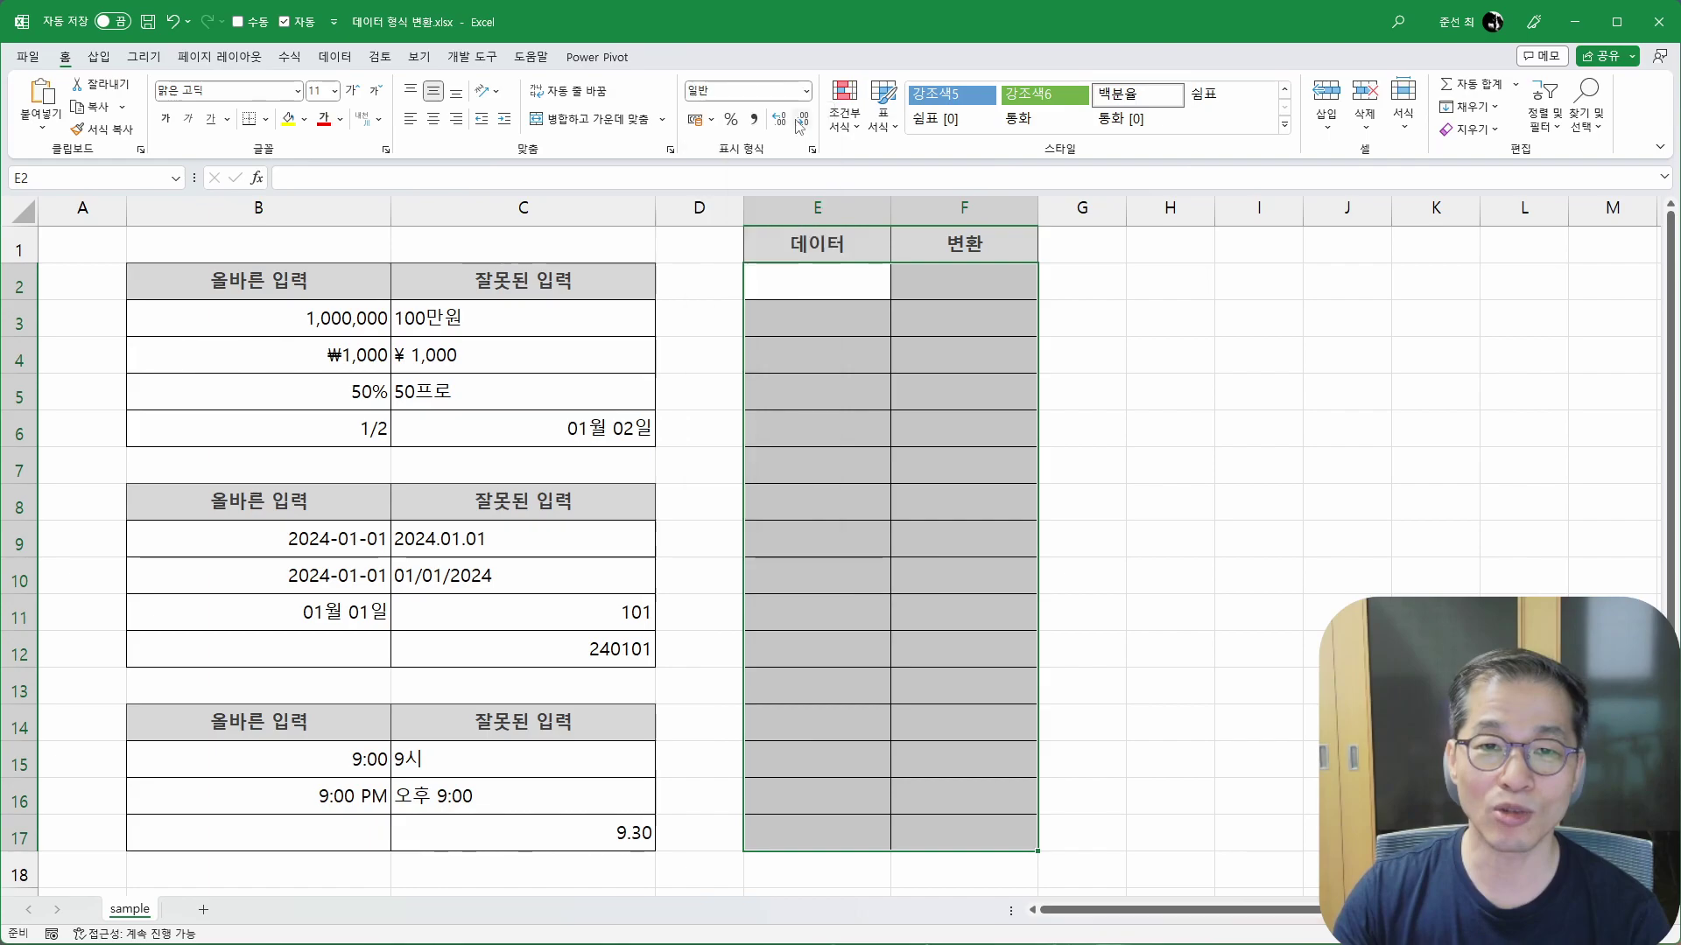
Step: Enter 9시 in cell E2 and fill it down to E17 as a consecutive series
click(851, 272)
click(423, 758)
click(359, 765)
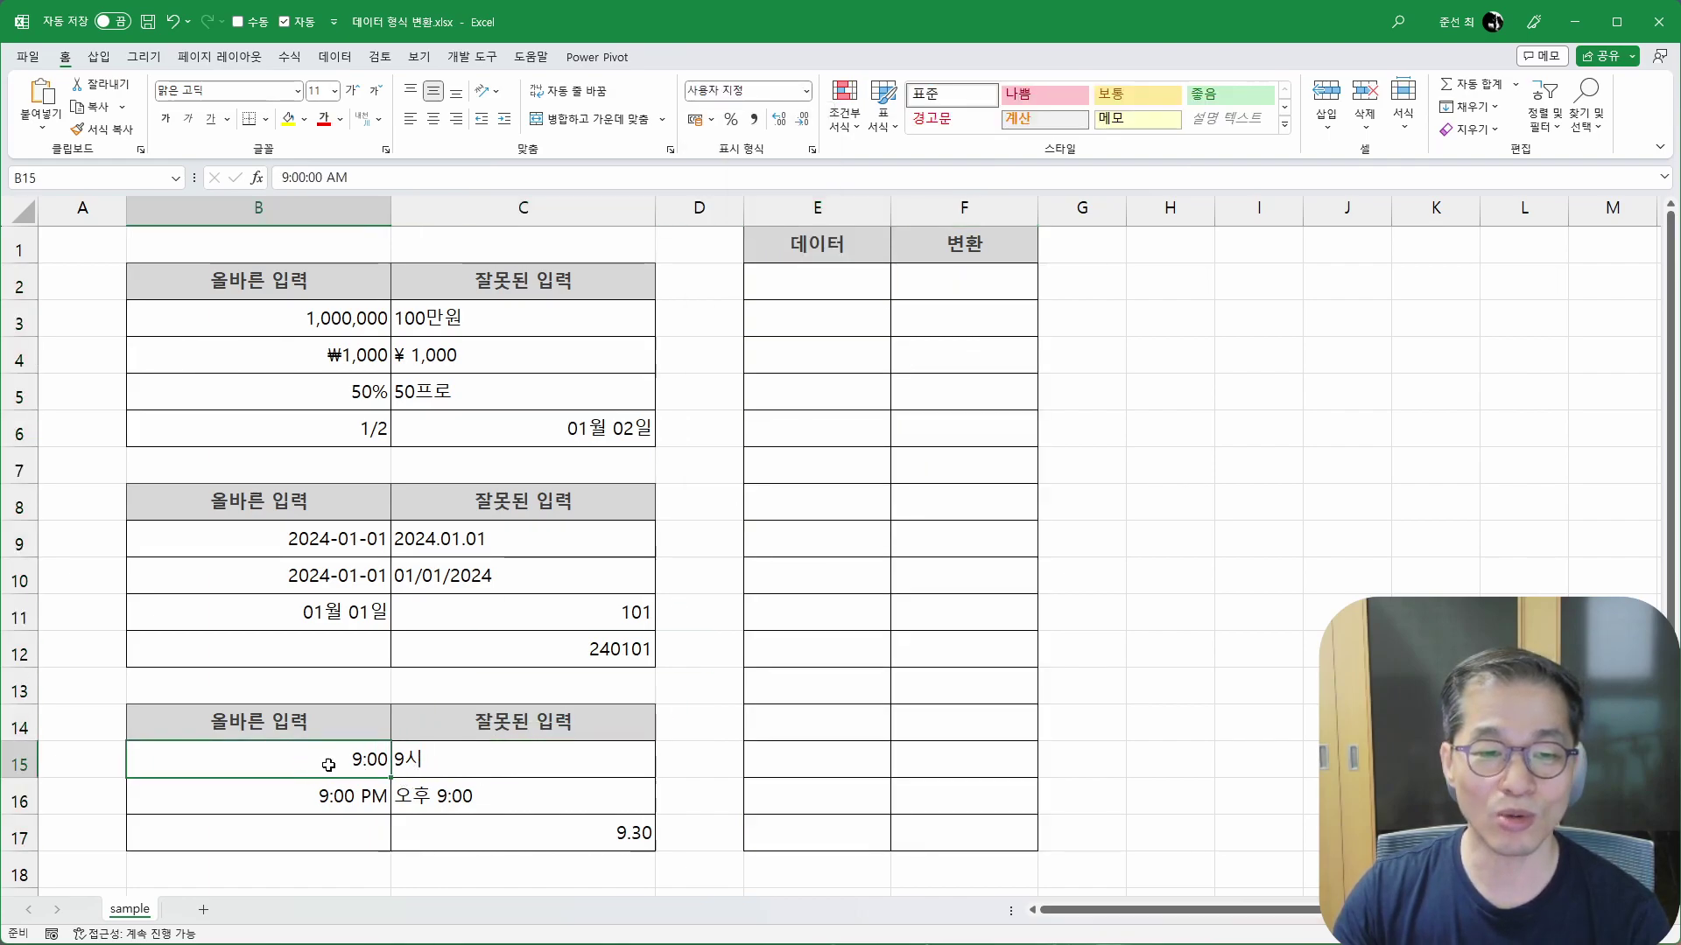
click(513, 763)
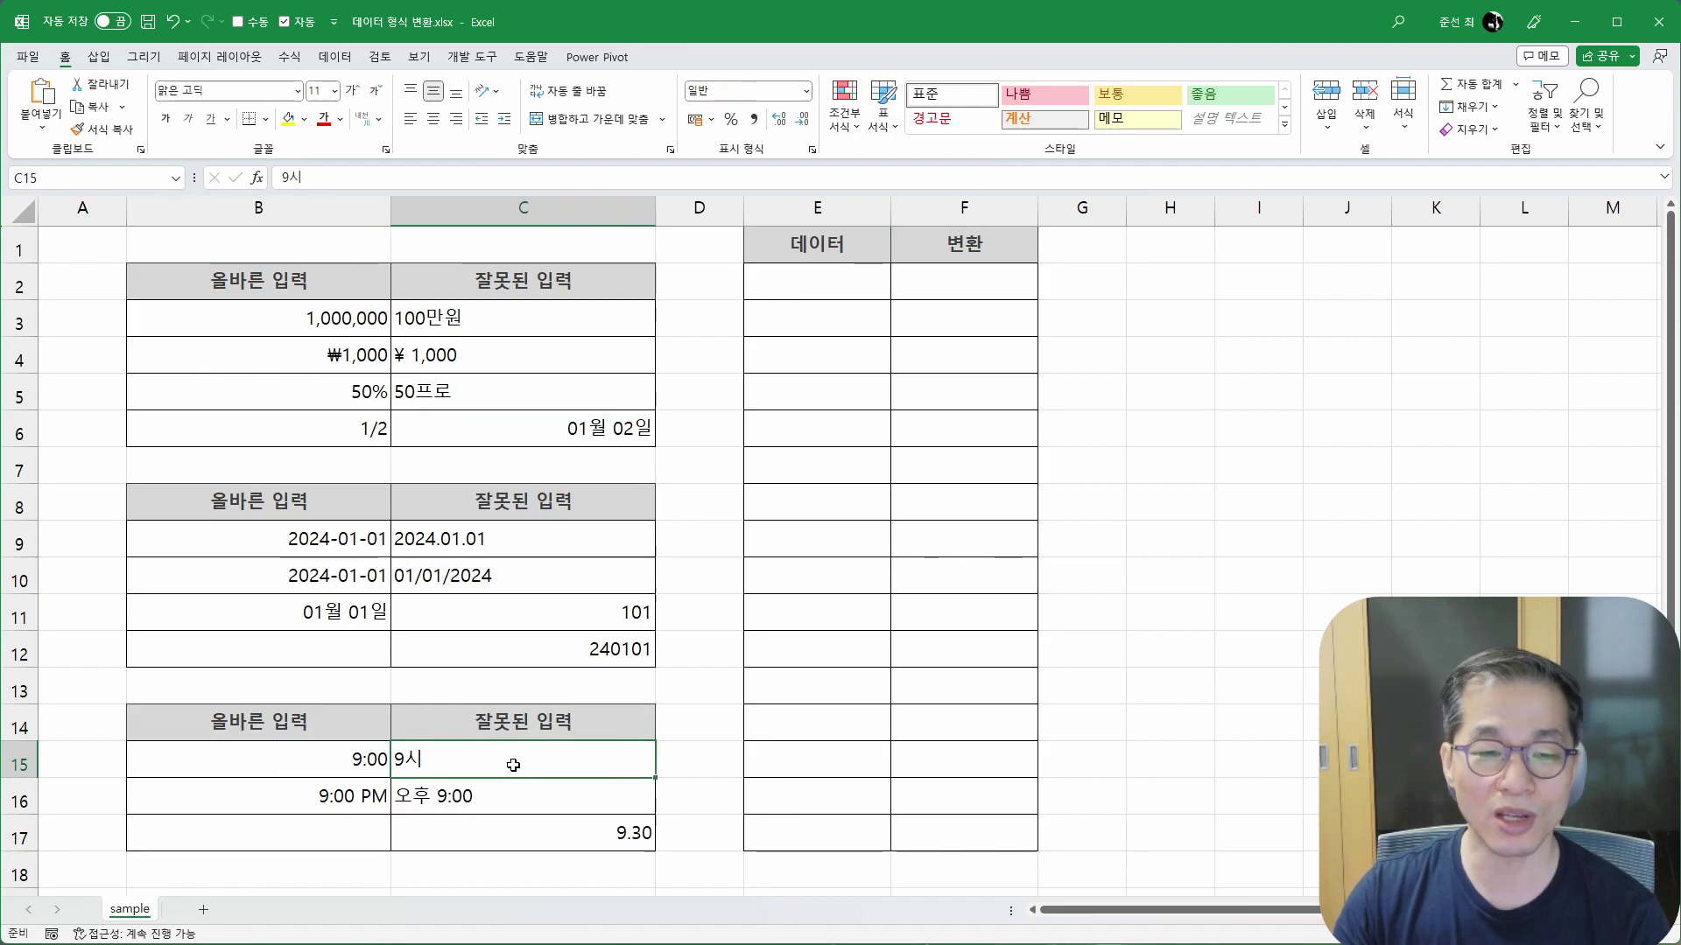
click(820, 291)
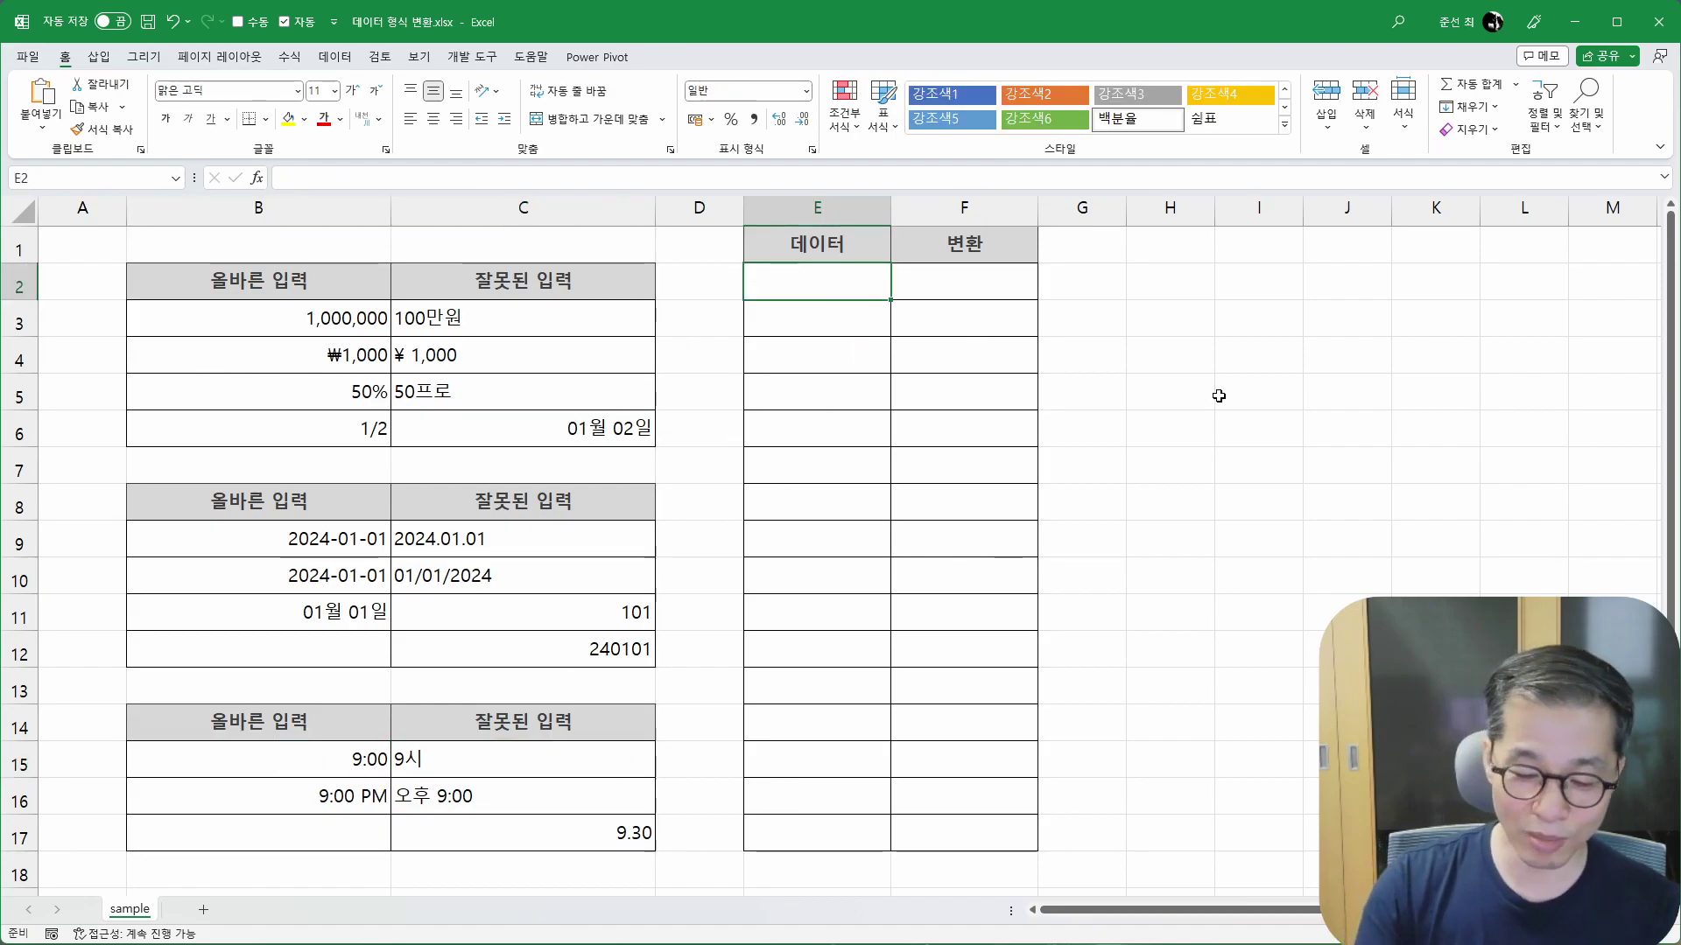
text(9)
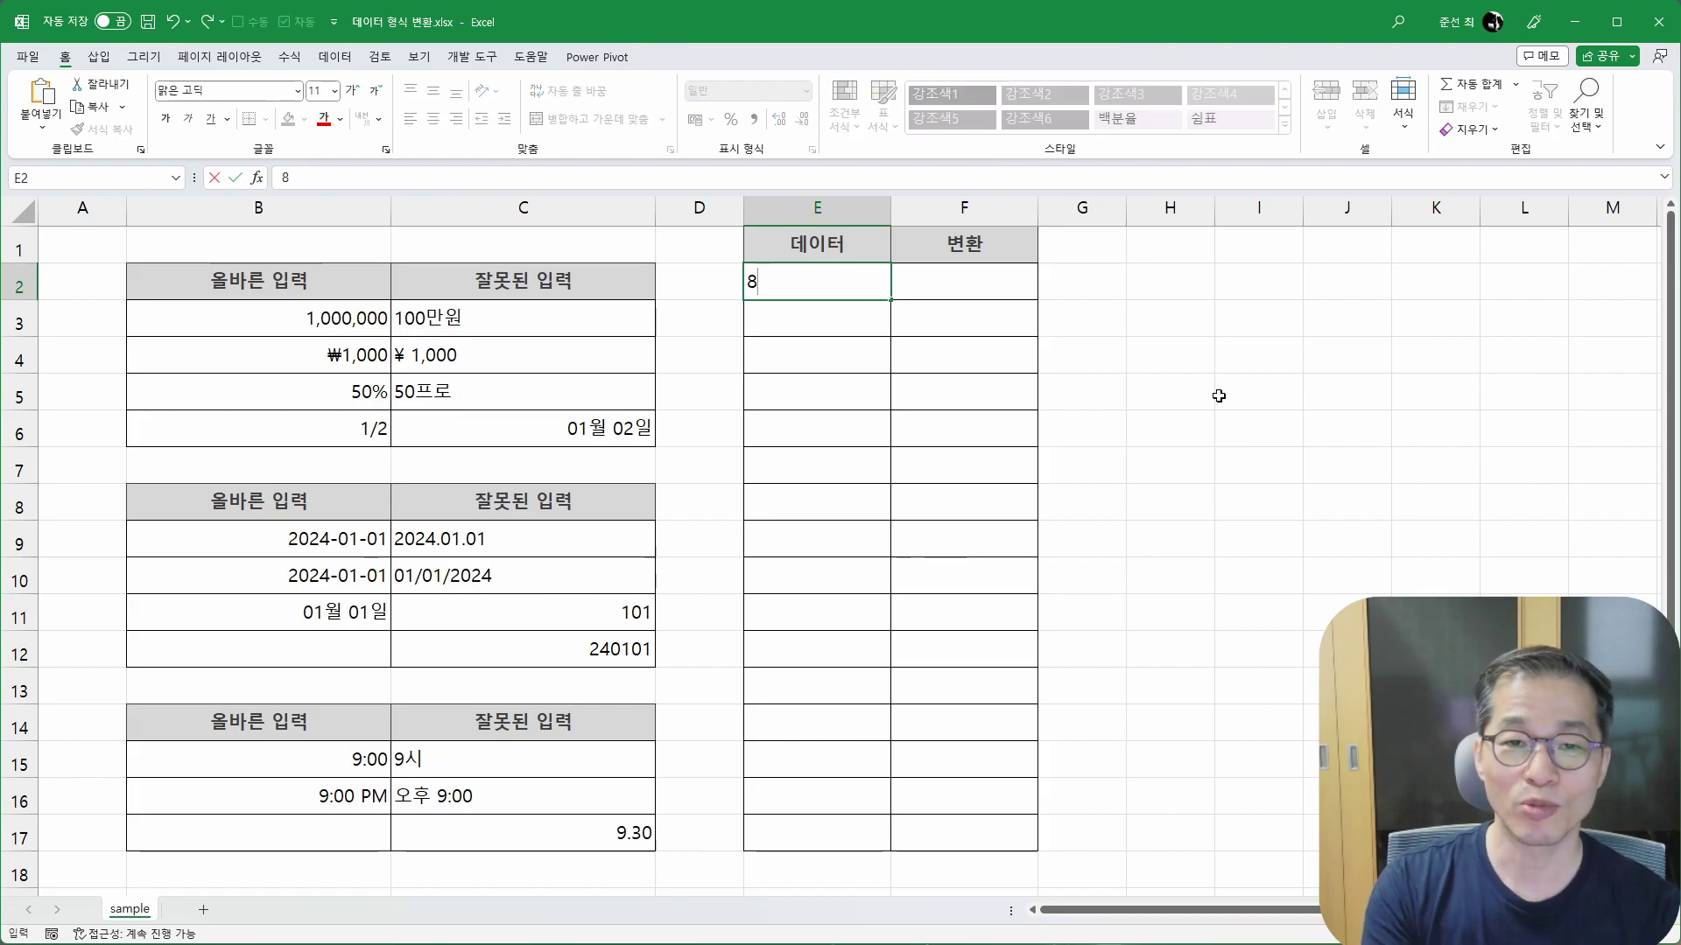
text(시)
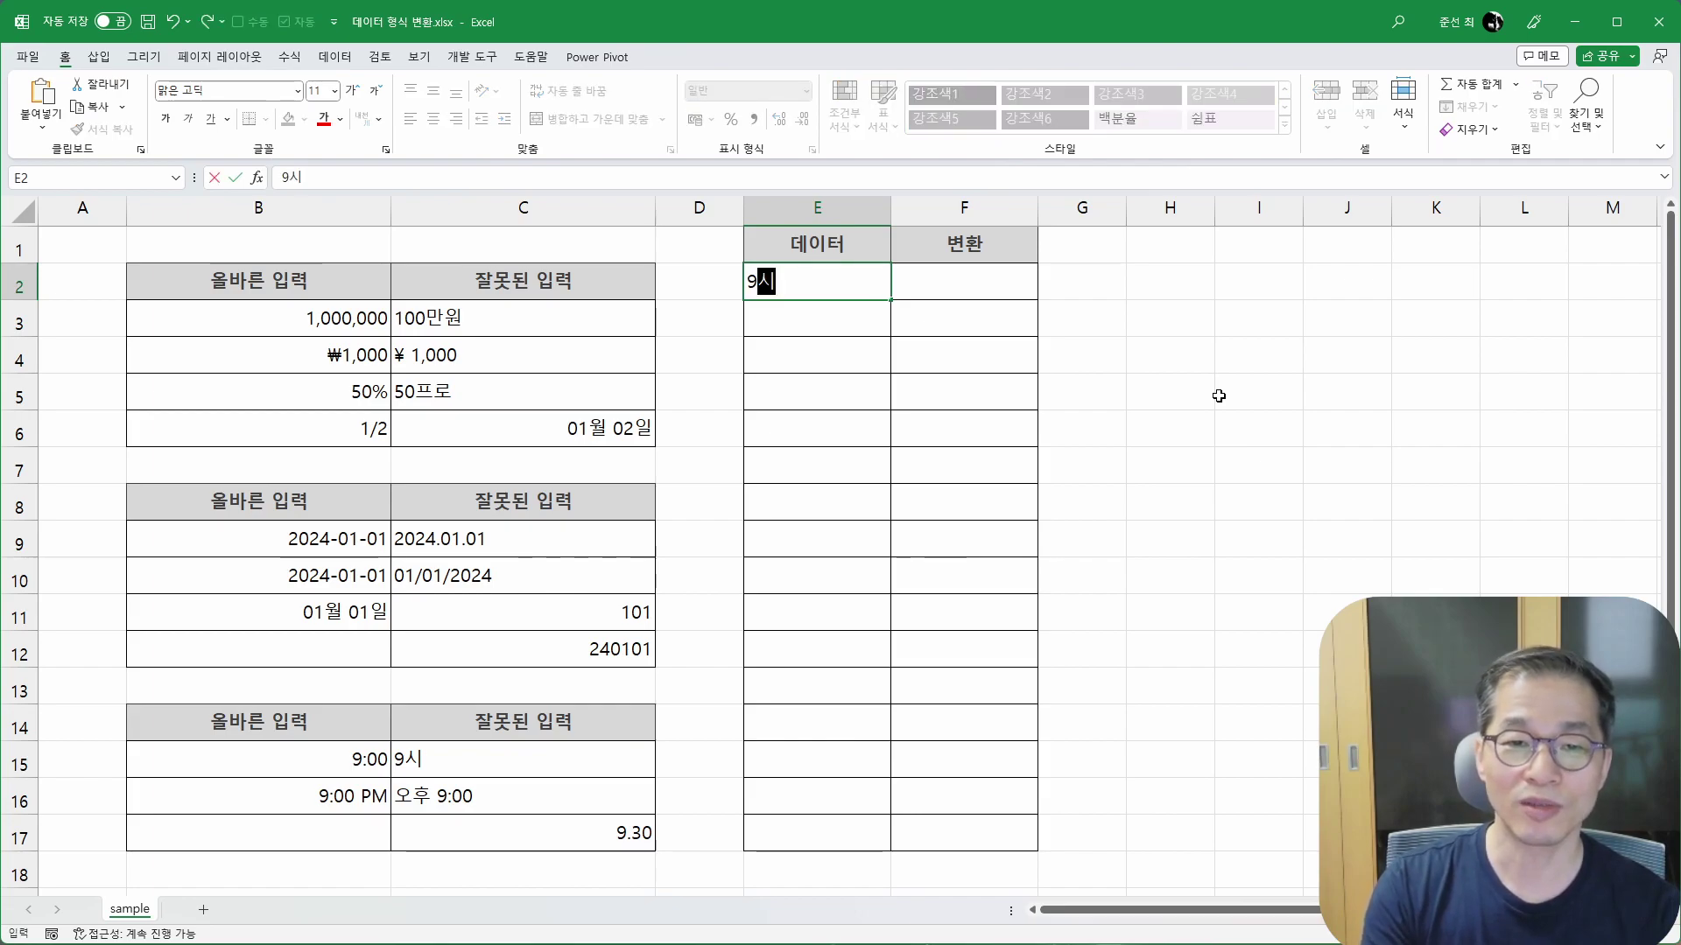
key(Return)
click(874, 283)
drag(891, 299, 902, 838)
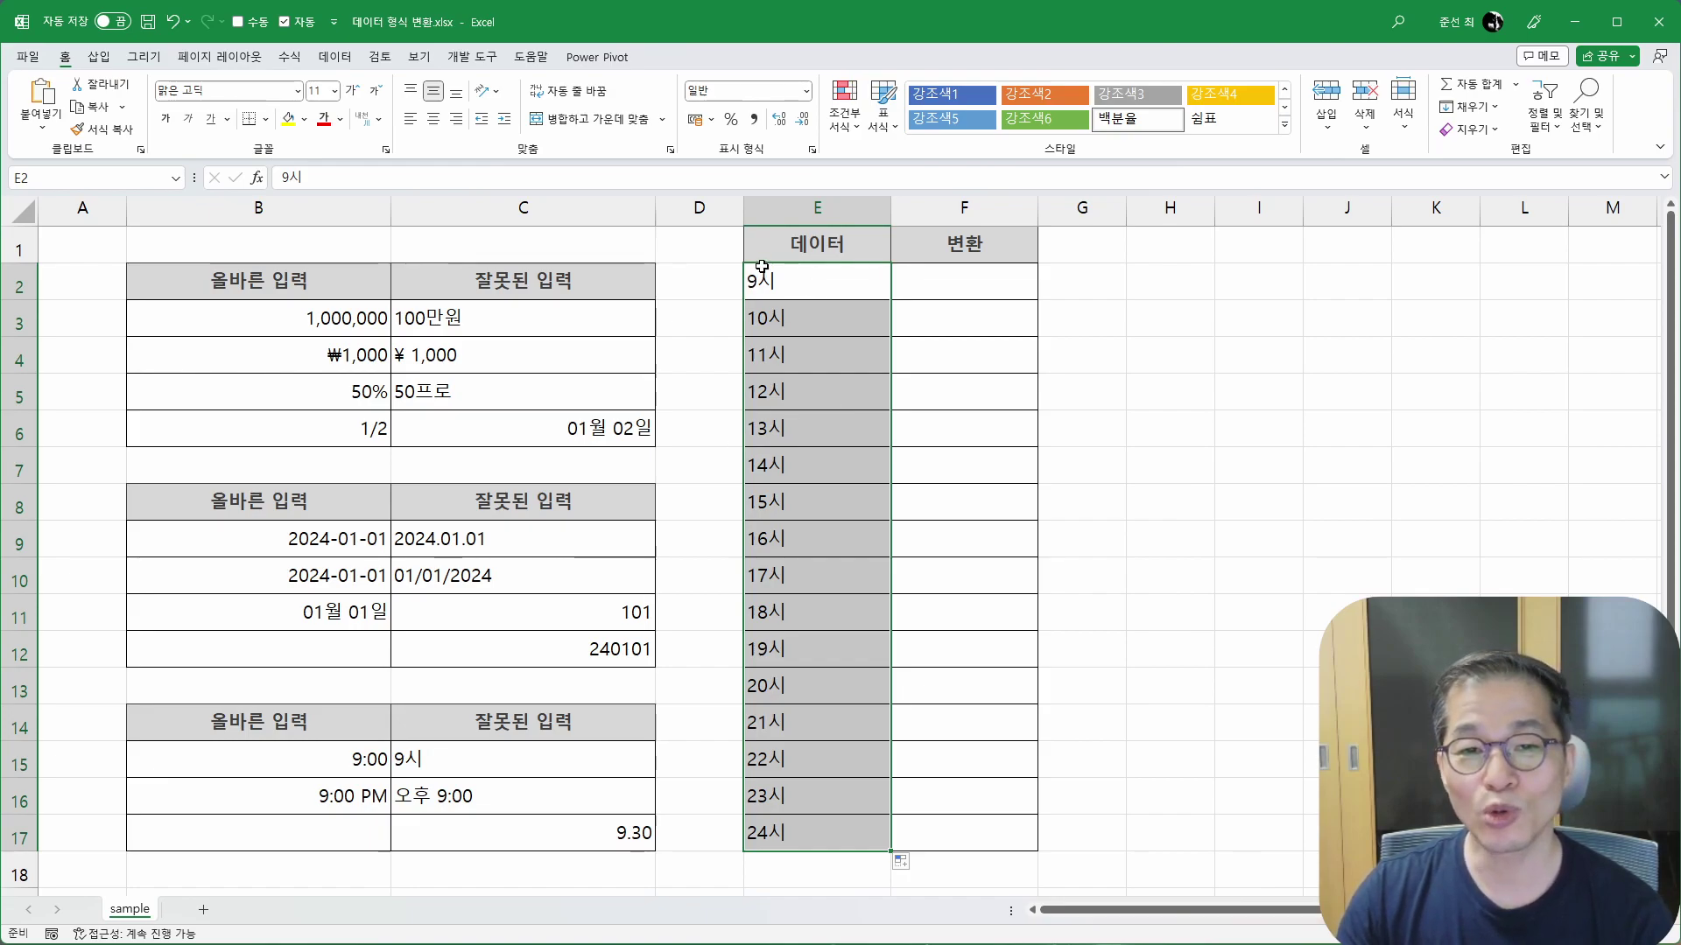
Step: Convert the text hours in E2:E17 into times by replacing every 시 with a colon (:)
click(442, 320)
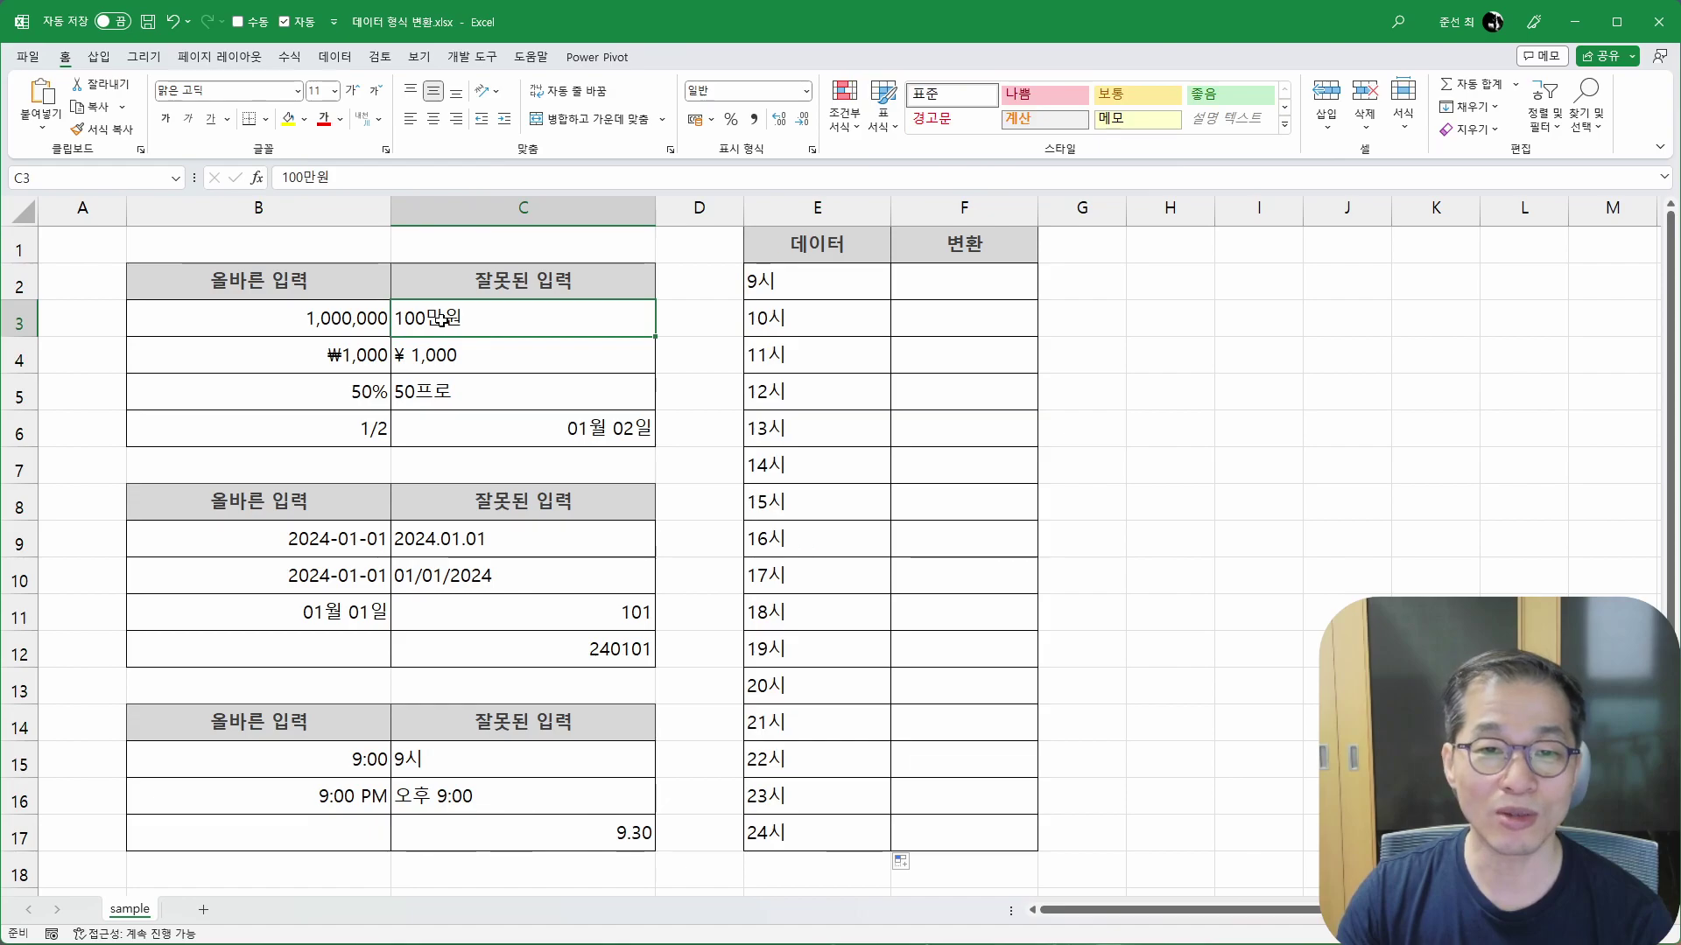
click(818, 281)
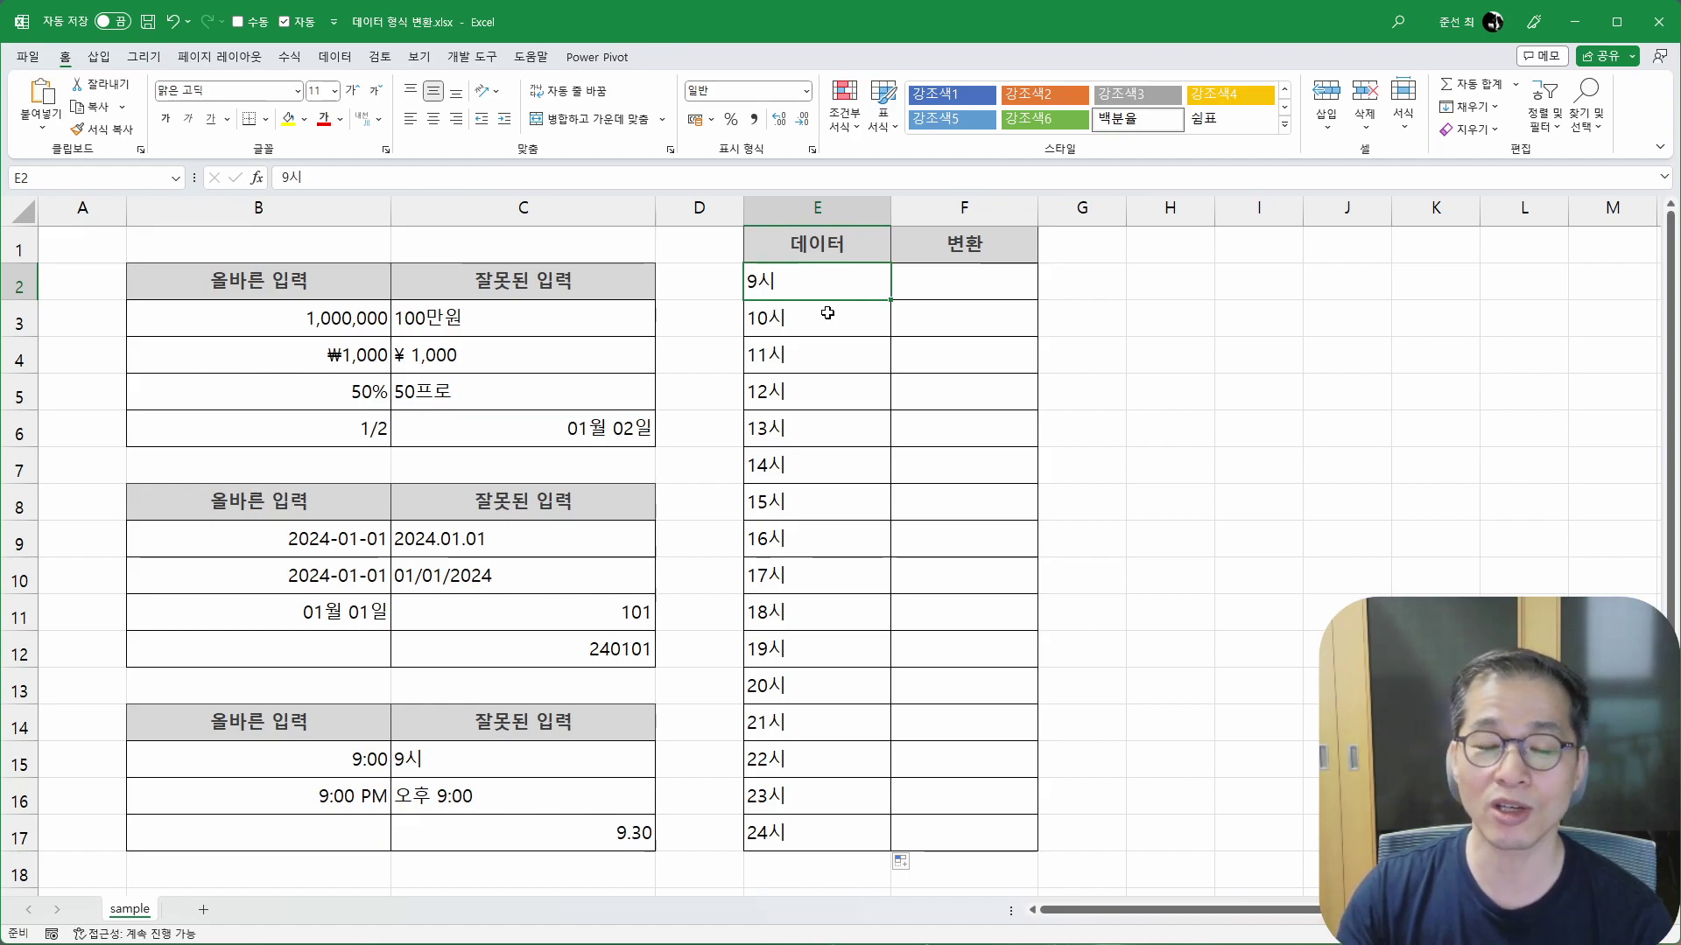
drag(845, 286, 810, 833)
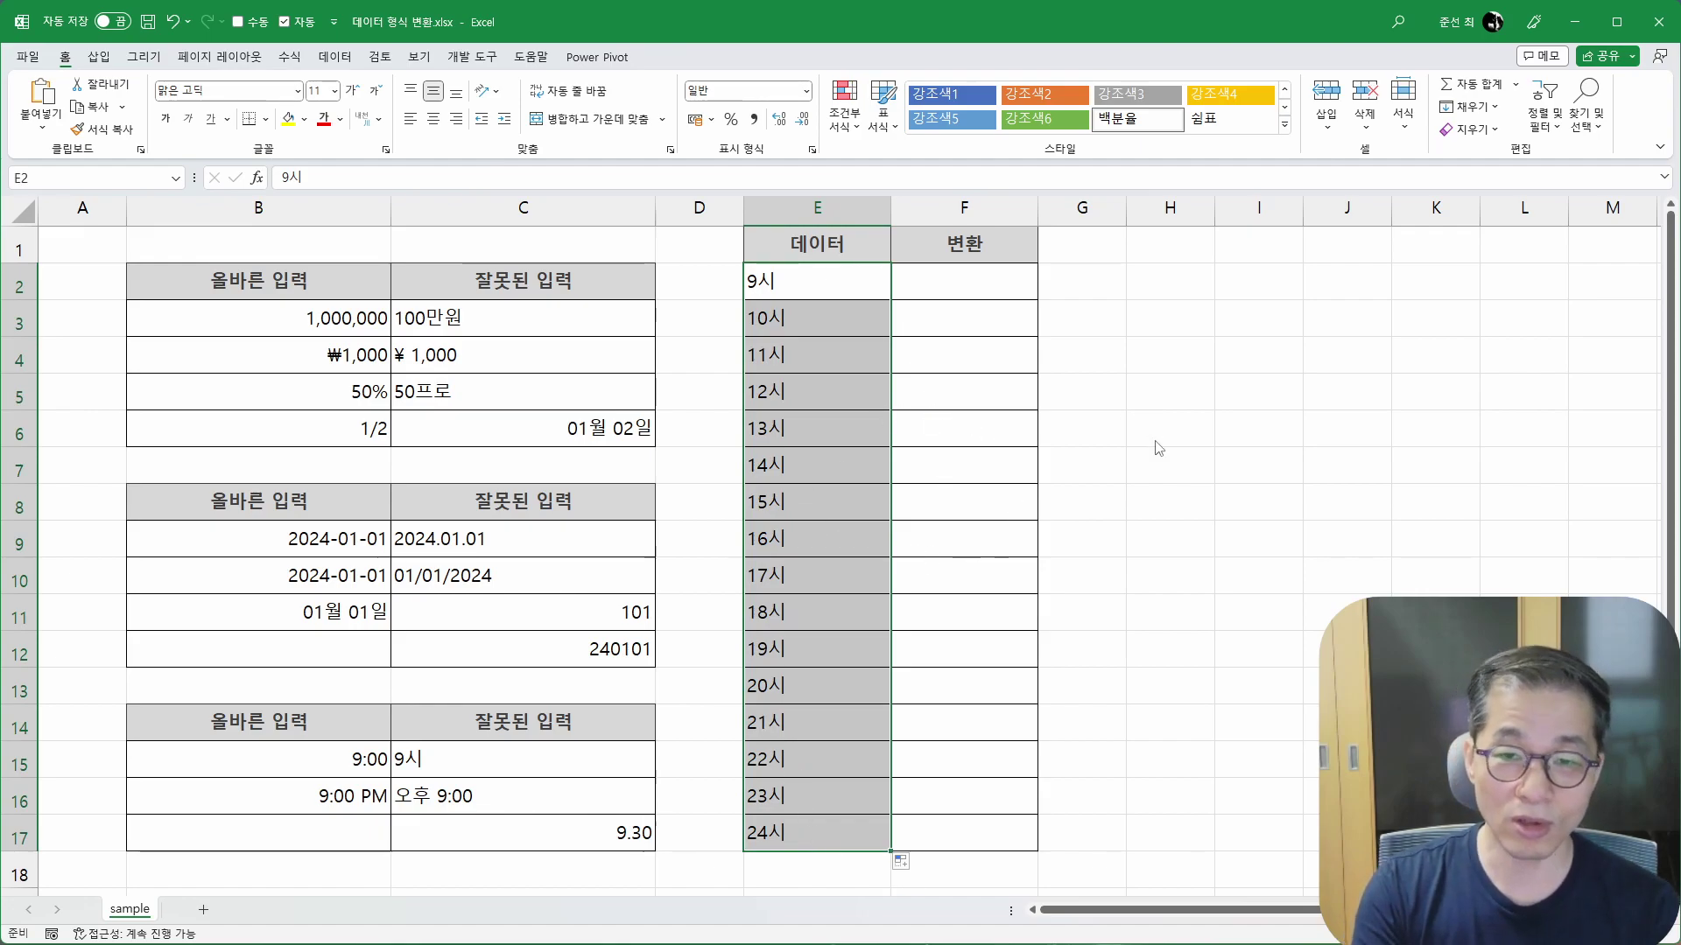
key(ctrl+h)
click(1044, 331)
key(BackSpace)
key(BackSpace)
key(BackSpace)
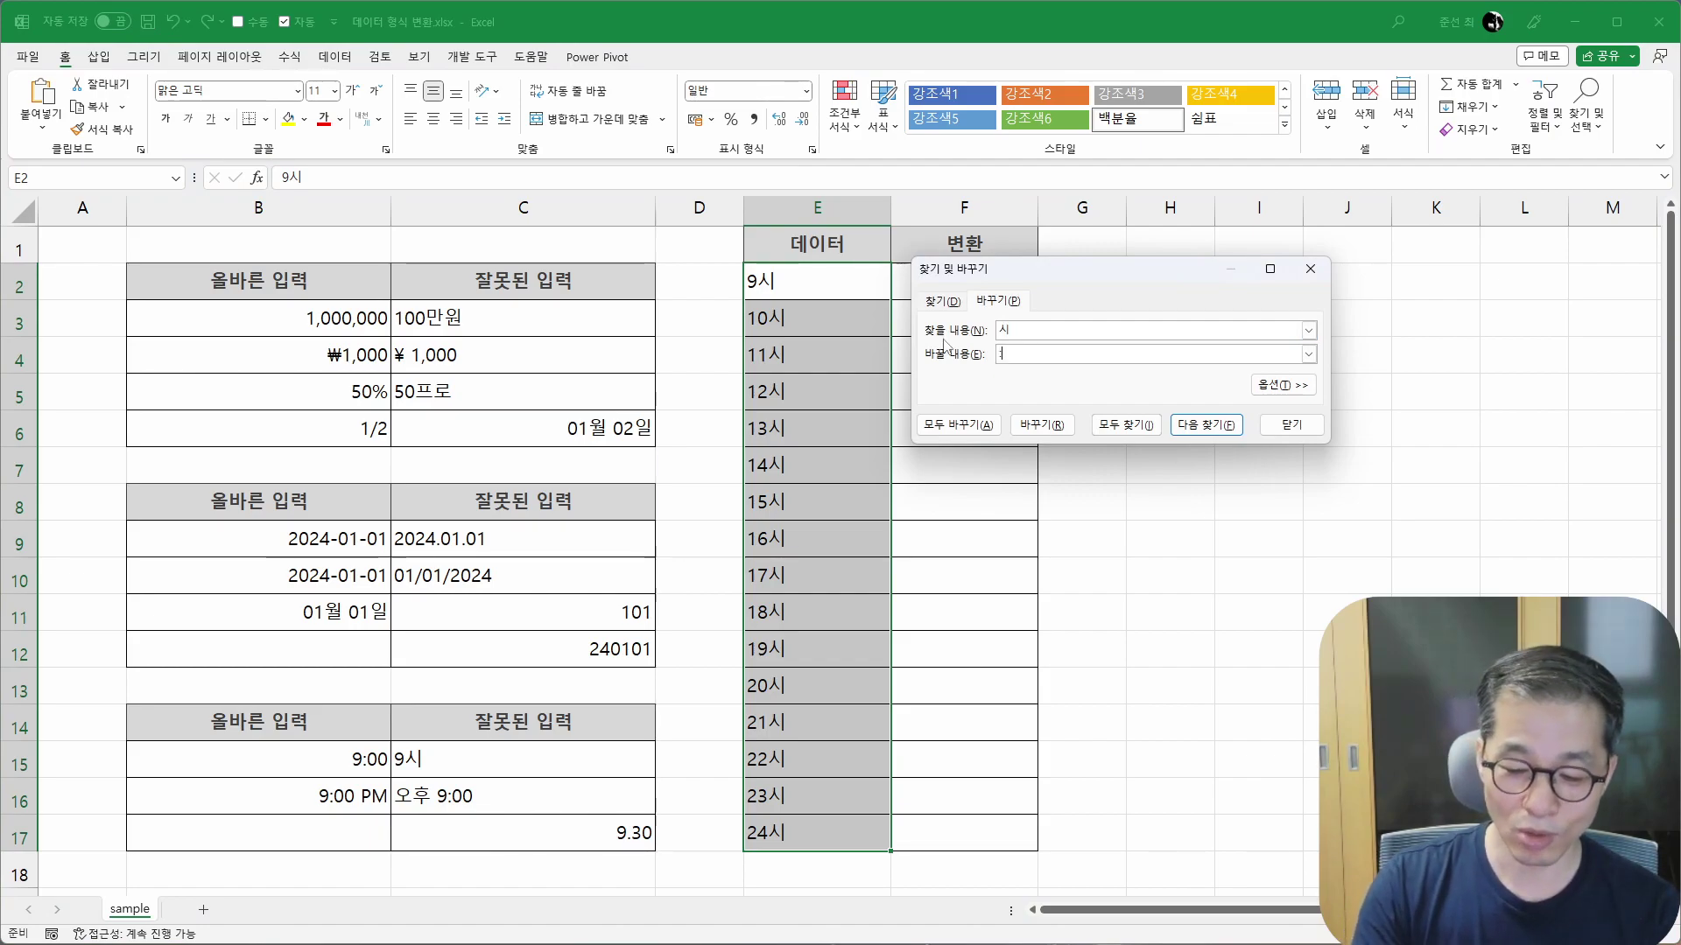
click(972, 425)
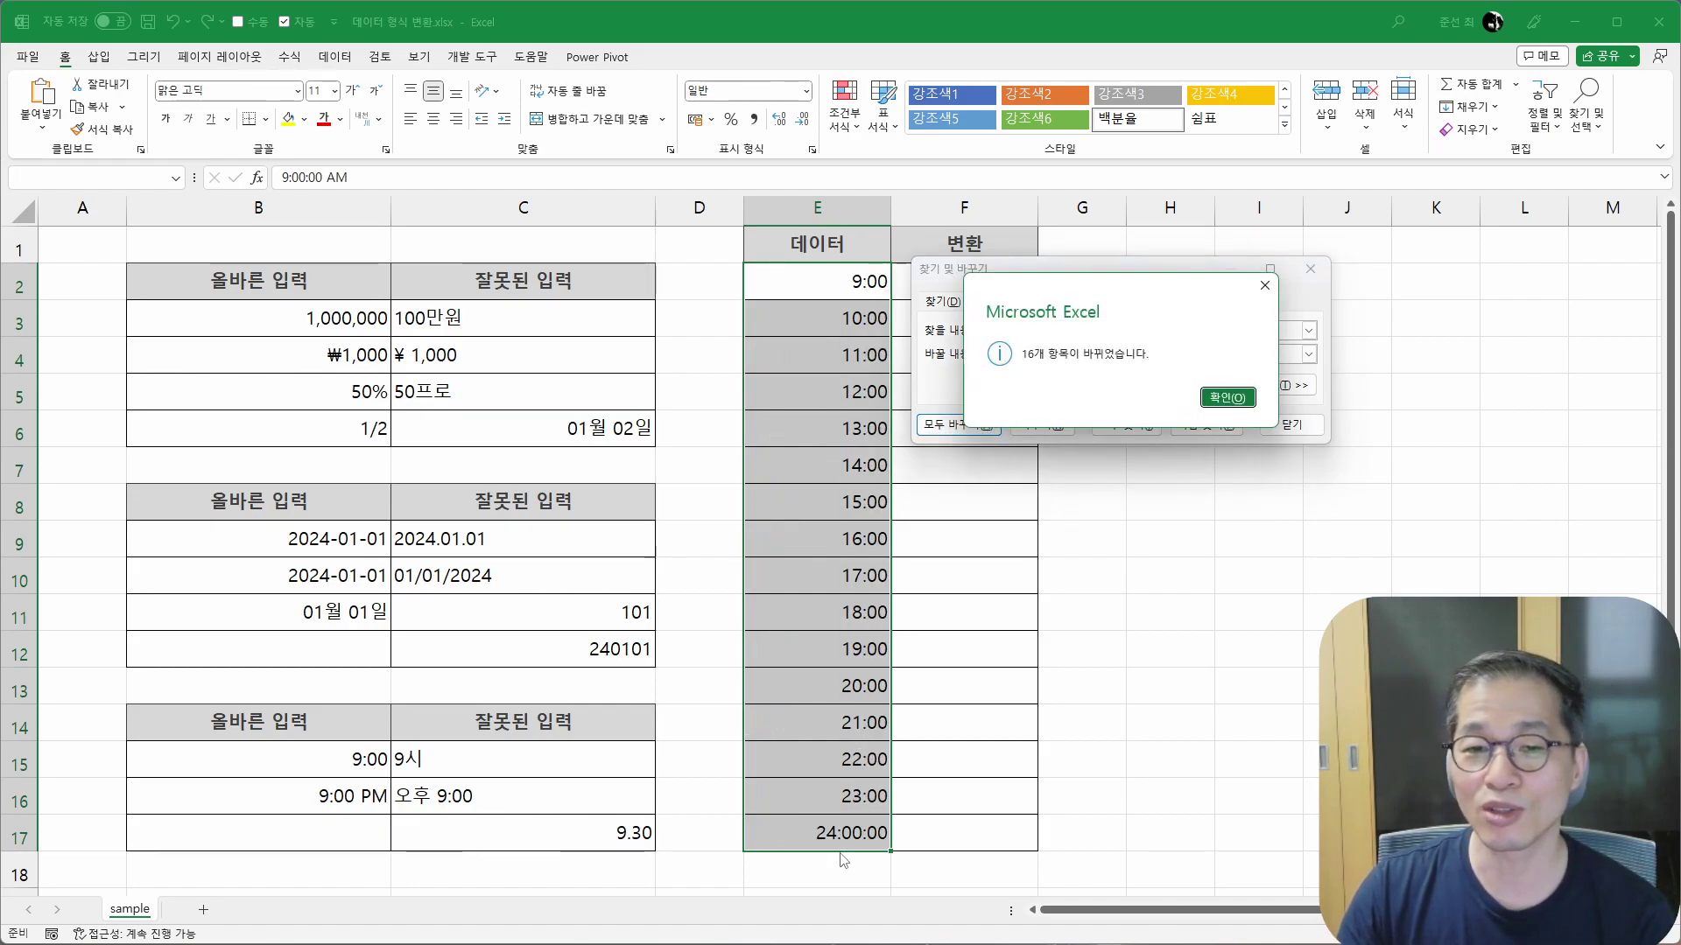
click(1227, 399)
click(1287, 424)
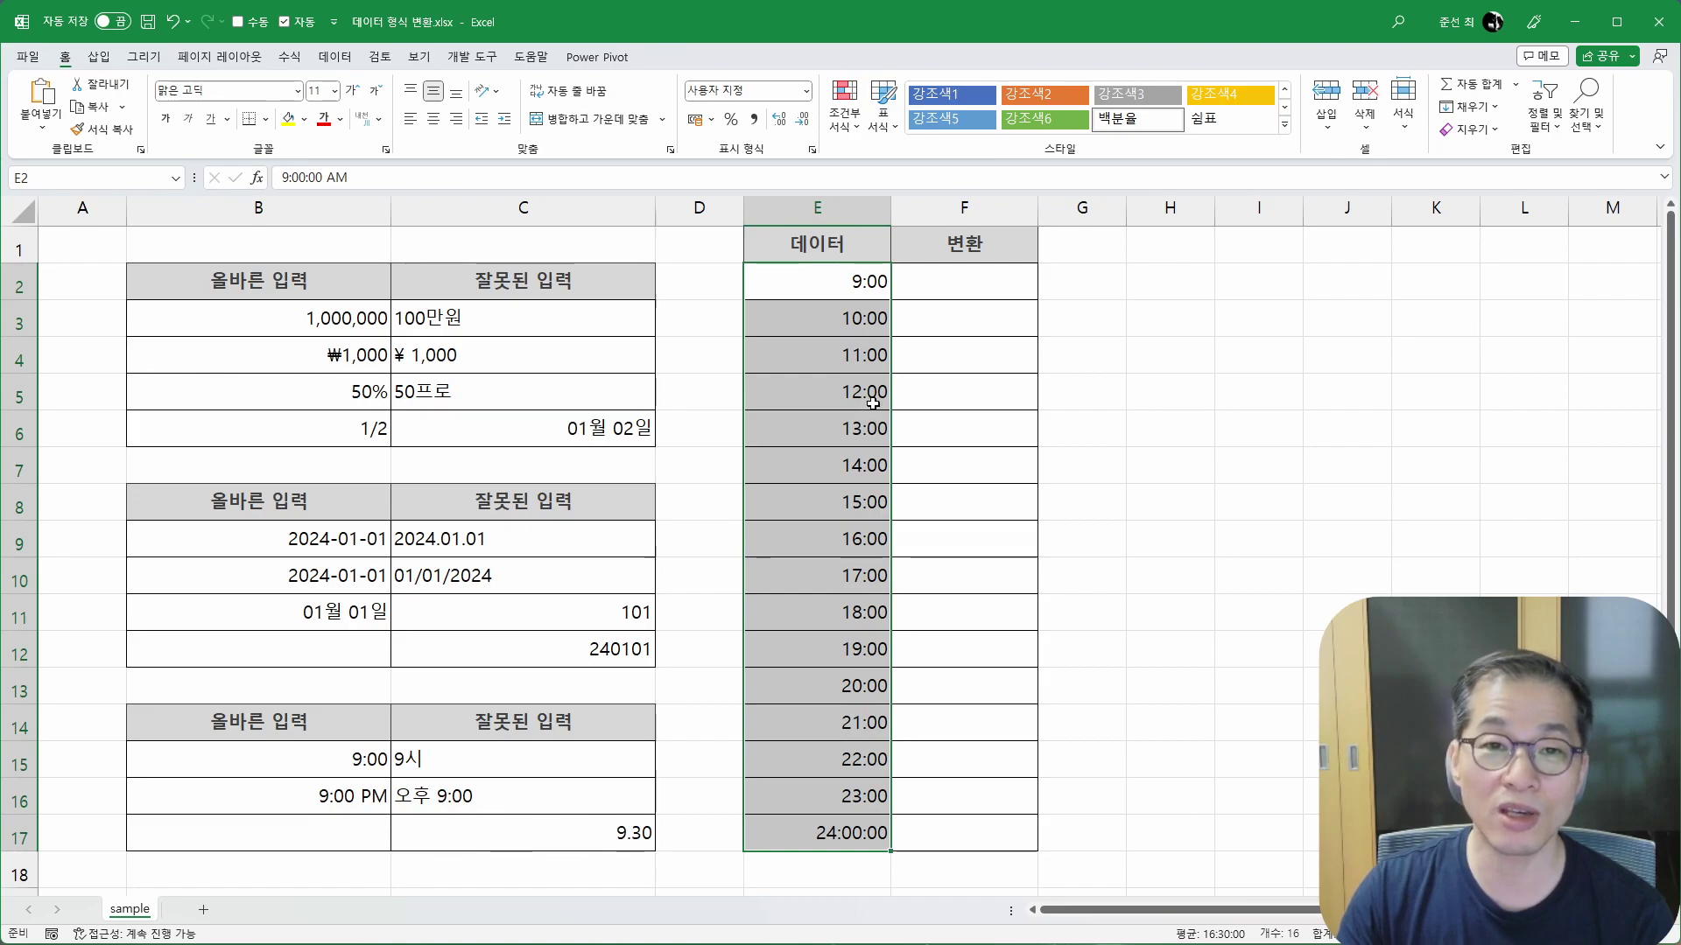
Step: Clear the contents of E2:E17, inspect the example time entries in B16 and C16, and select E2
key(Delete)
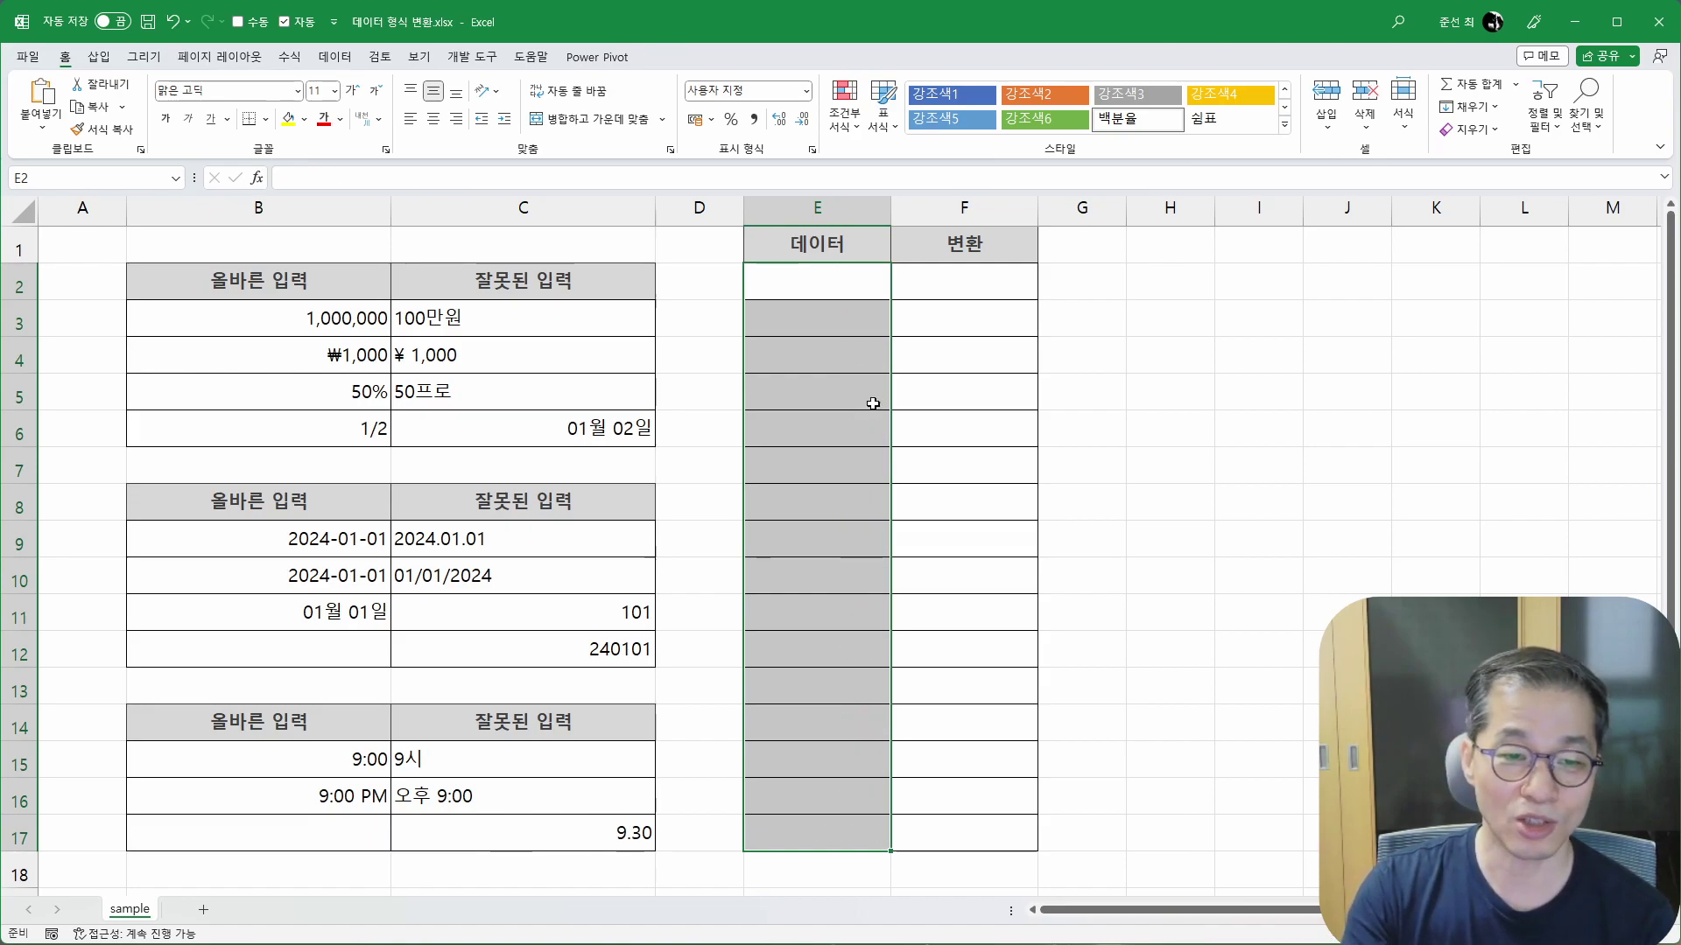
click(400, 793)
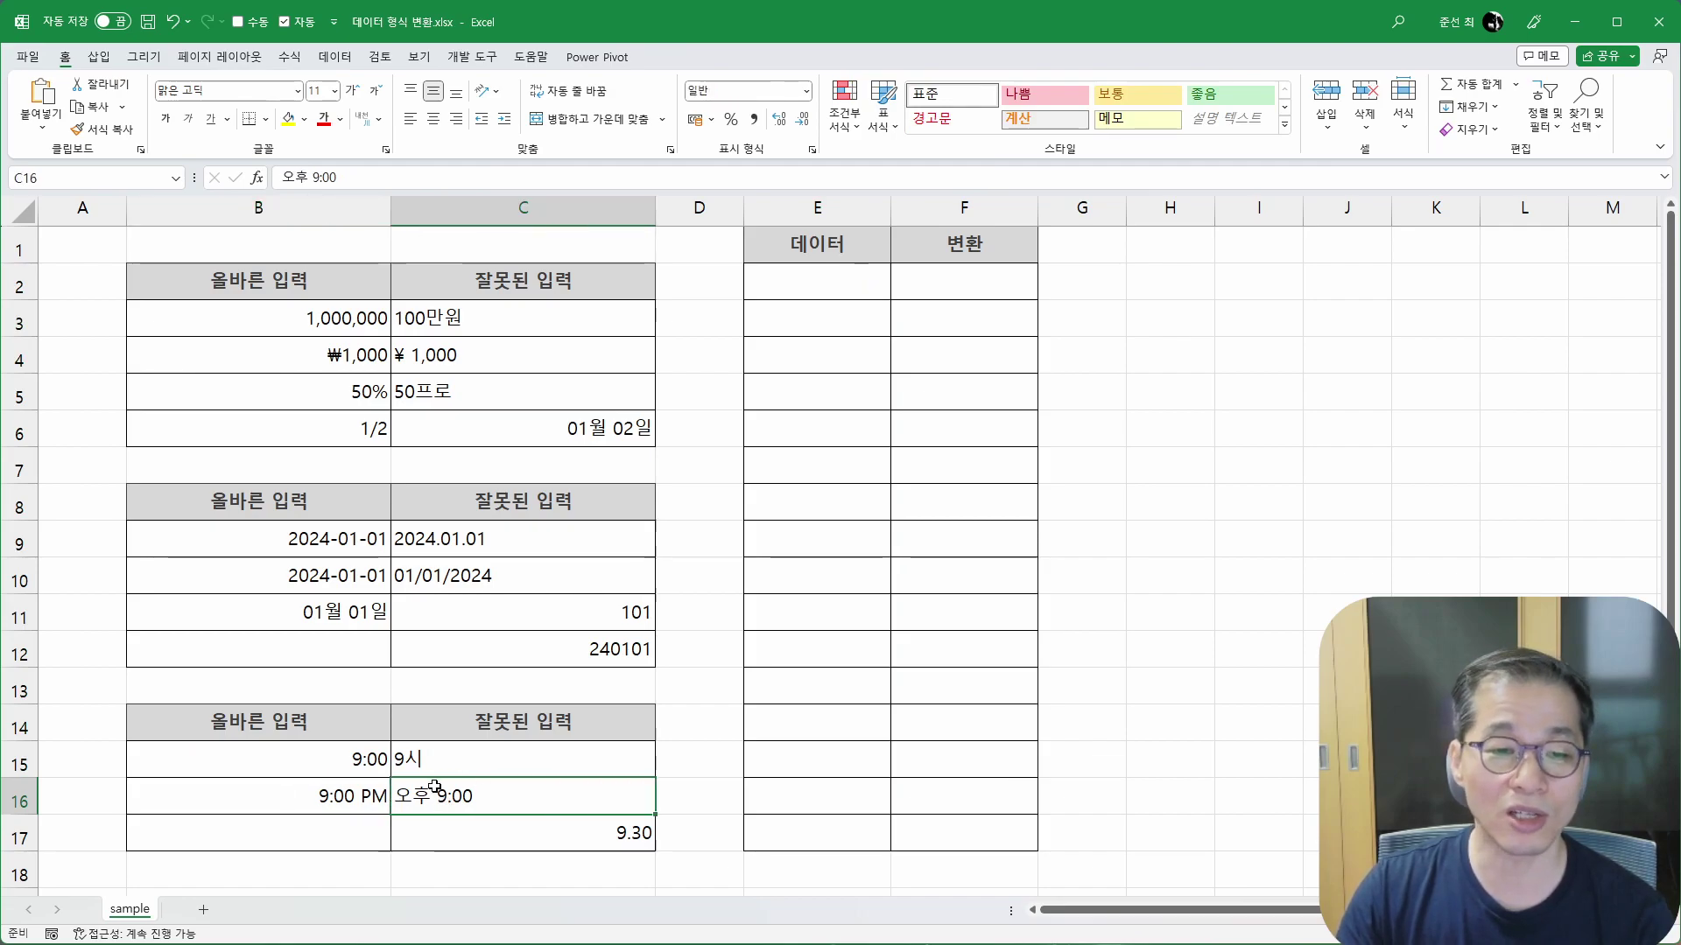
click(373, 795)
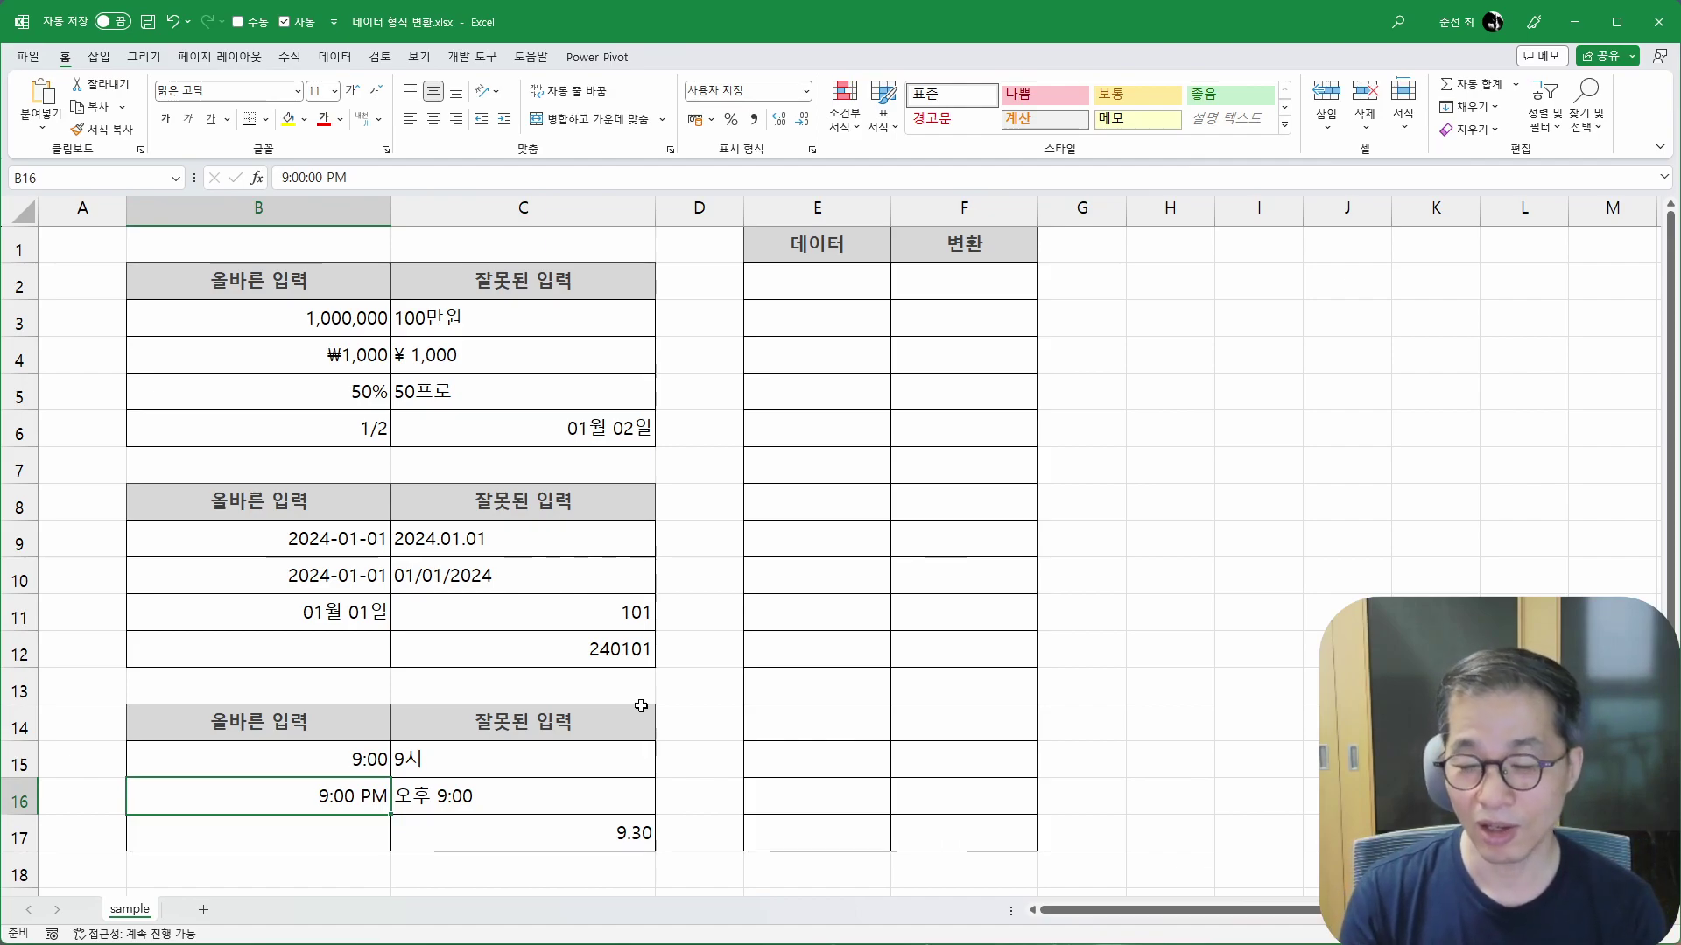
key(Right)
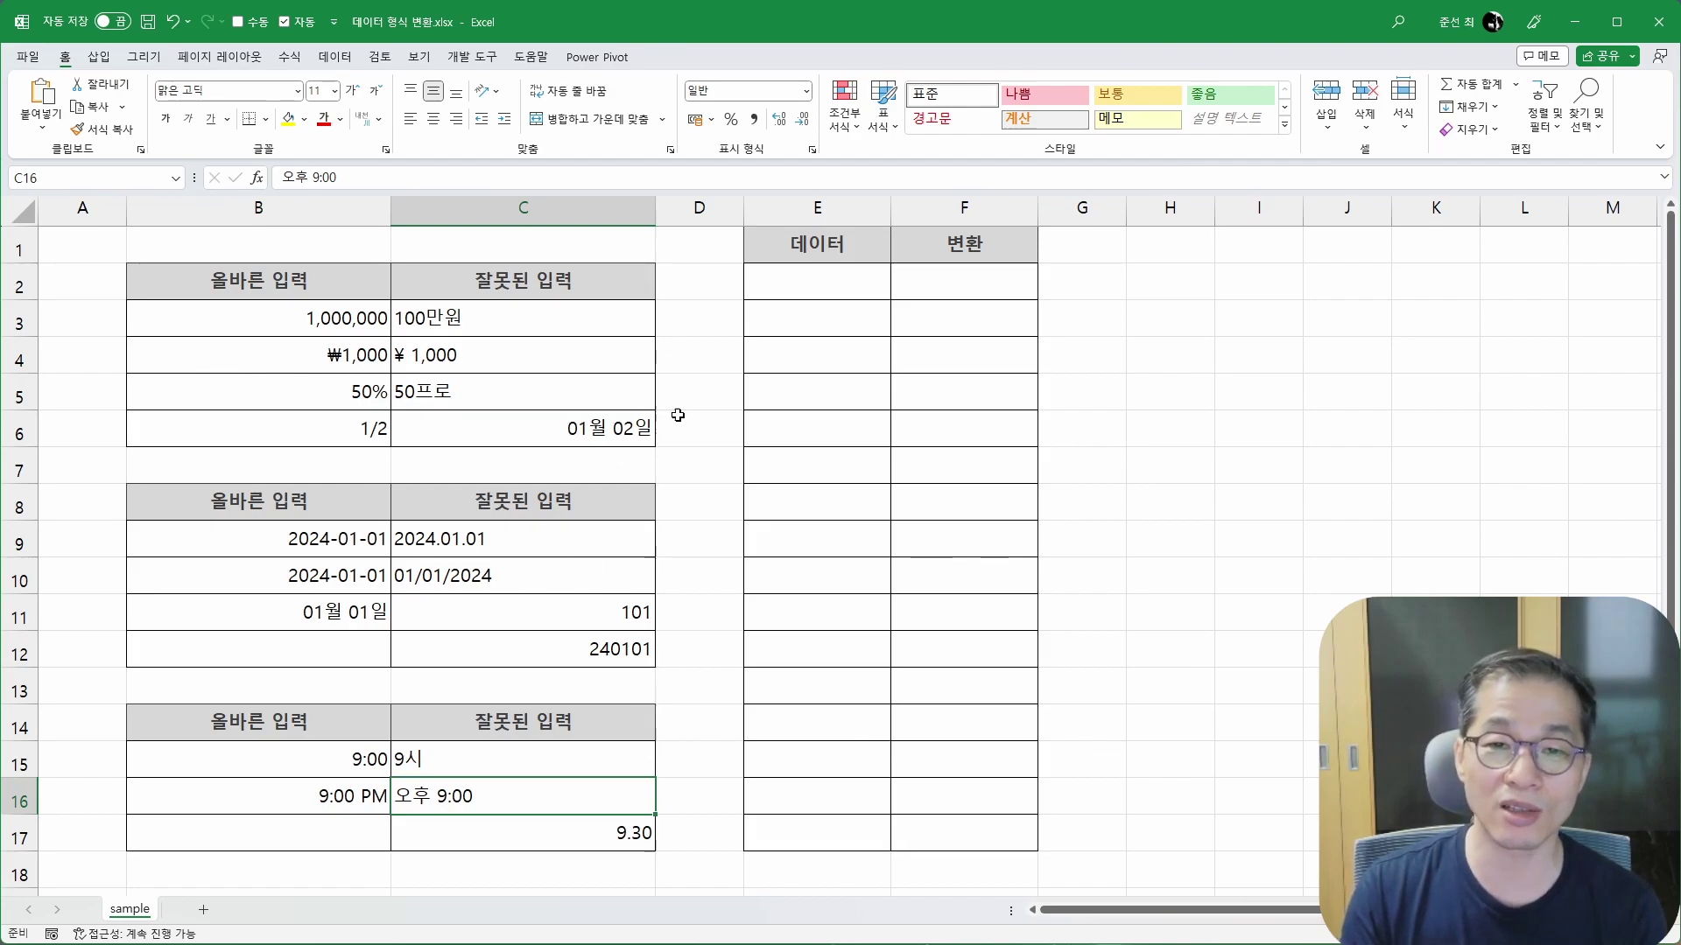
click(831, 296)
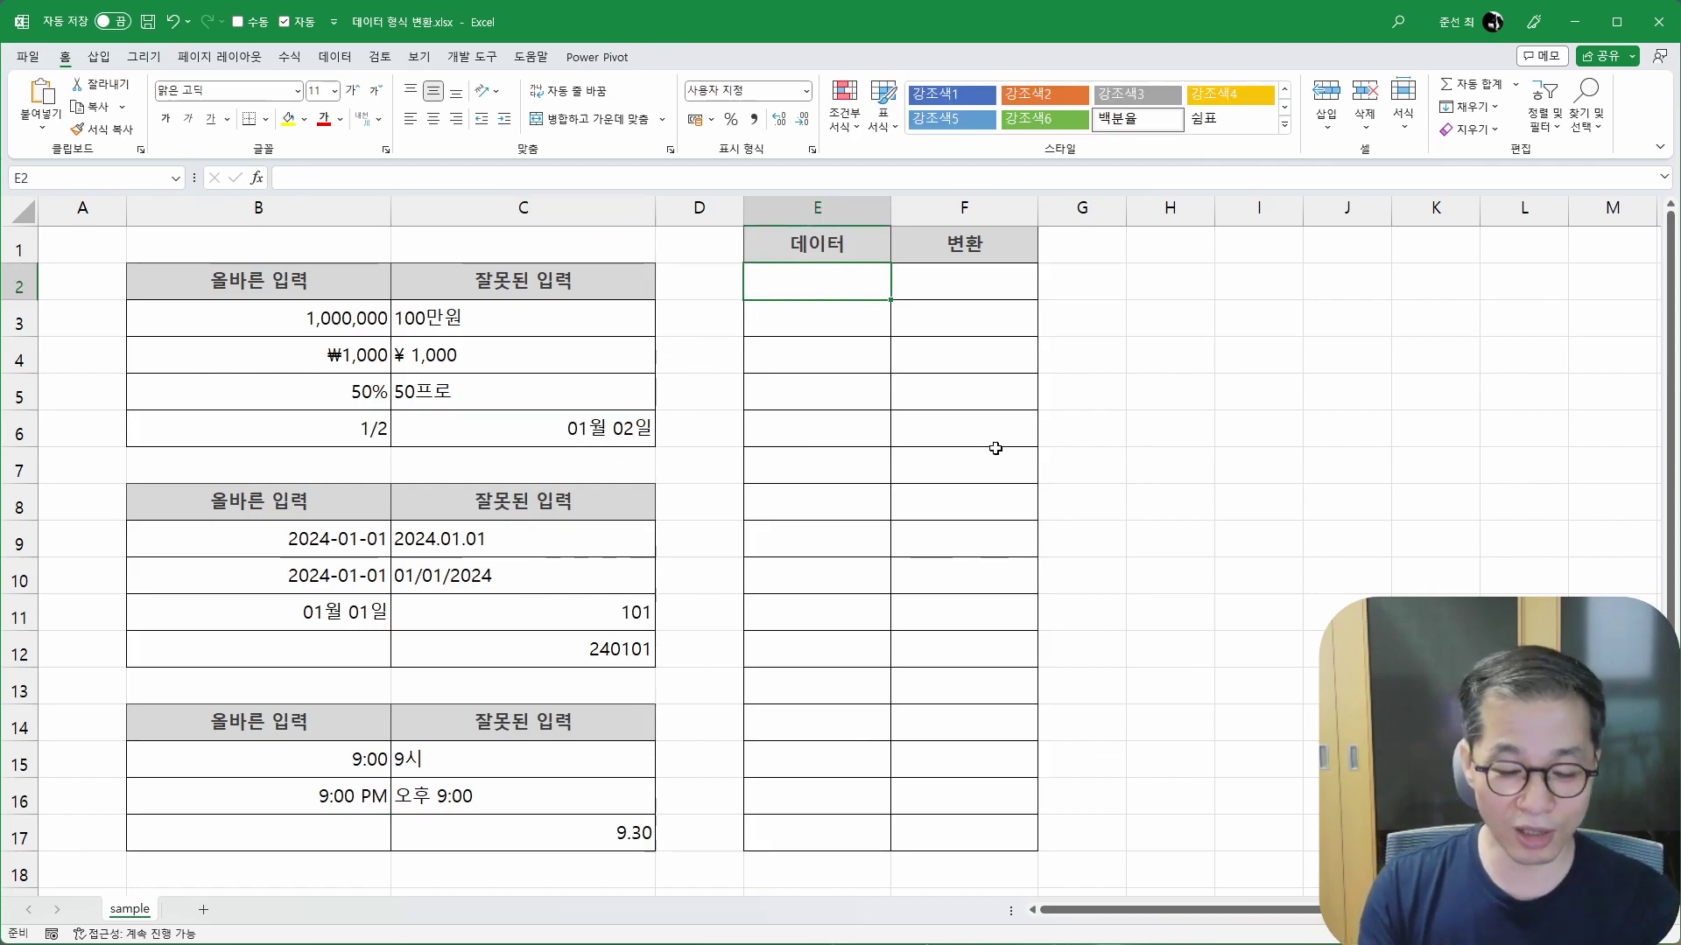
Step: Enter the text times 오전 9시 in E2 and 오후 9시 in E3
text(오전 9시)
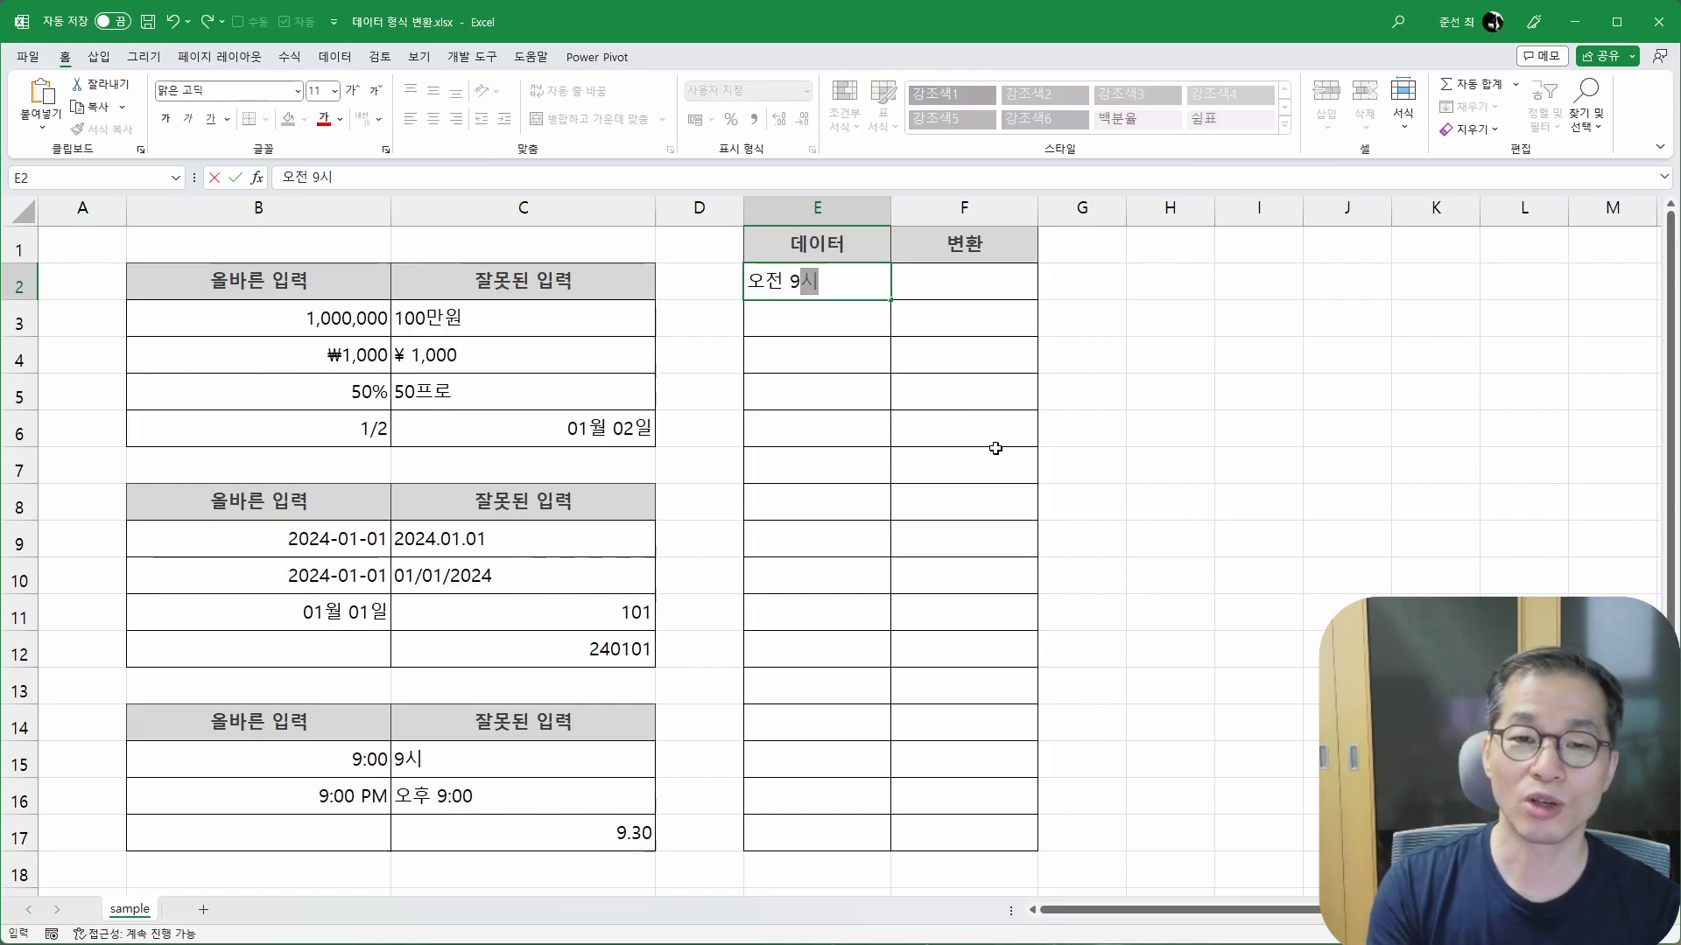
key(Return)
text(오후 9시)
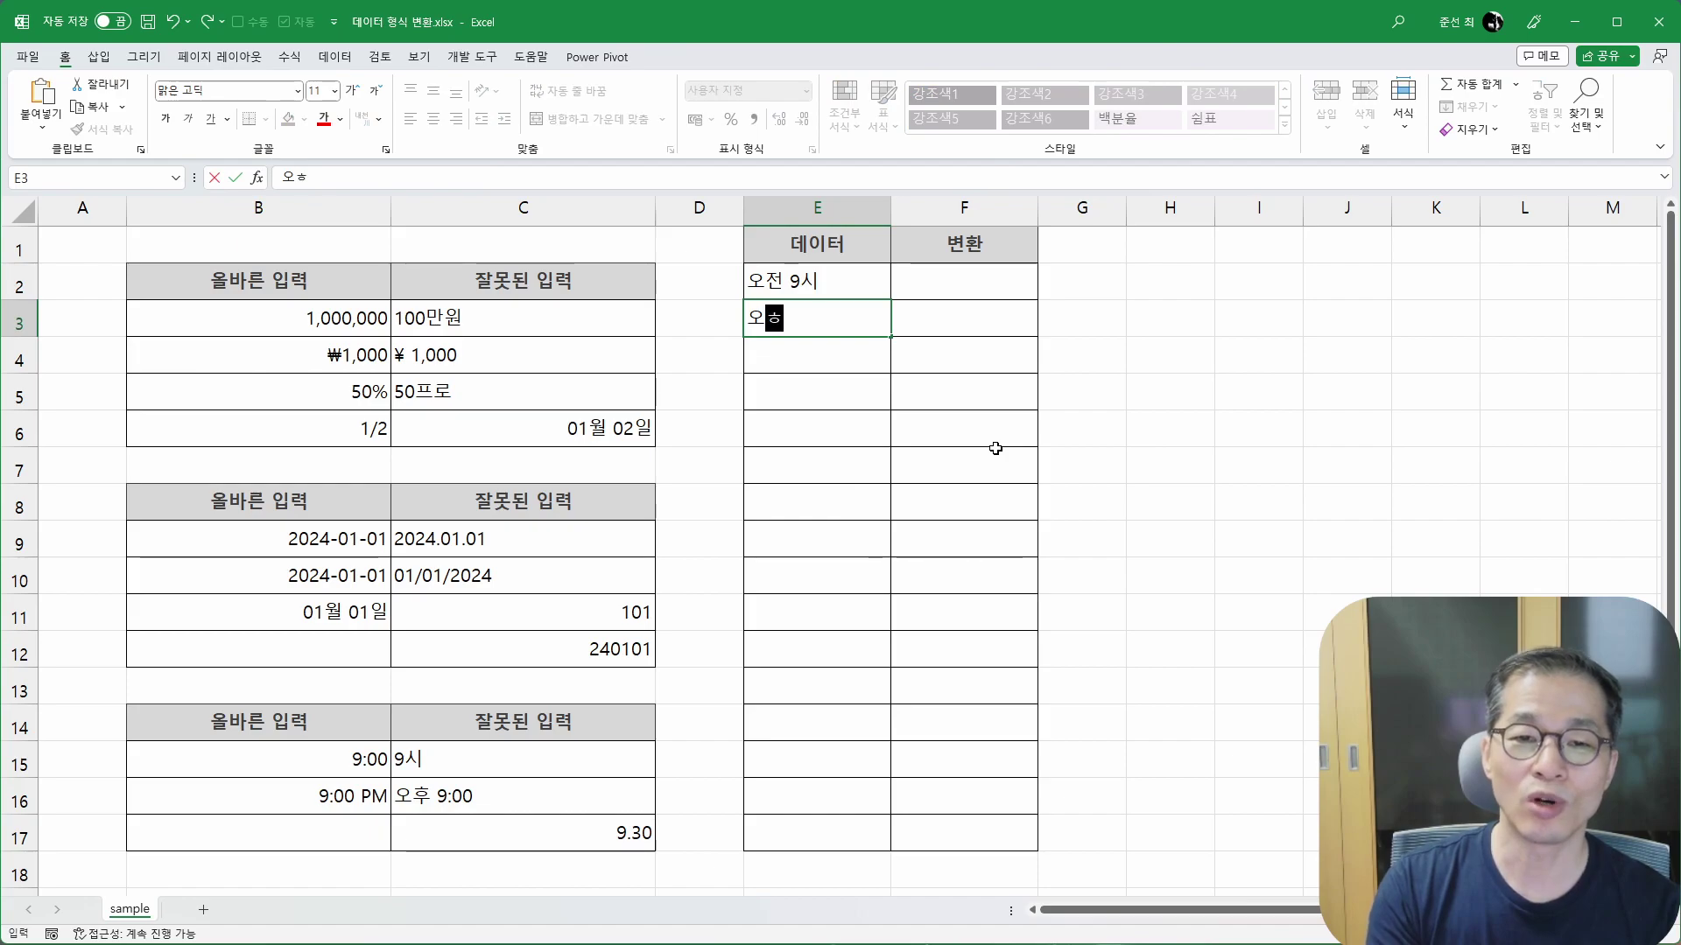
key(Return)
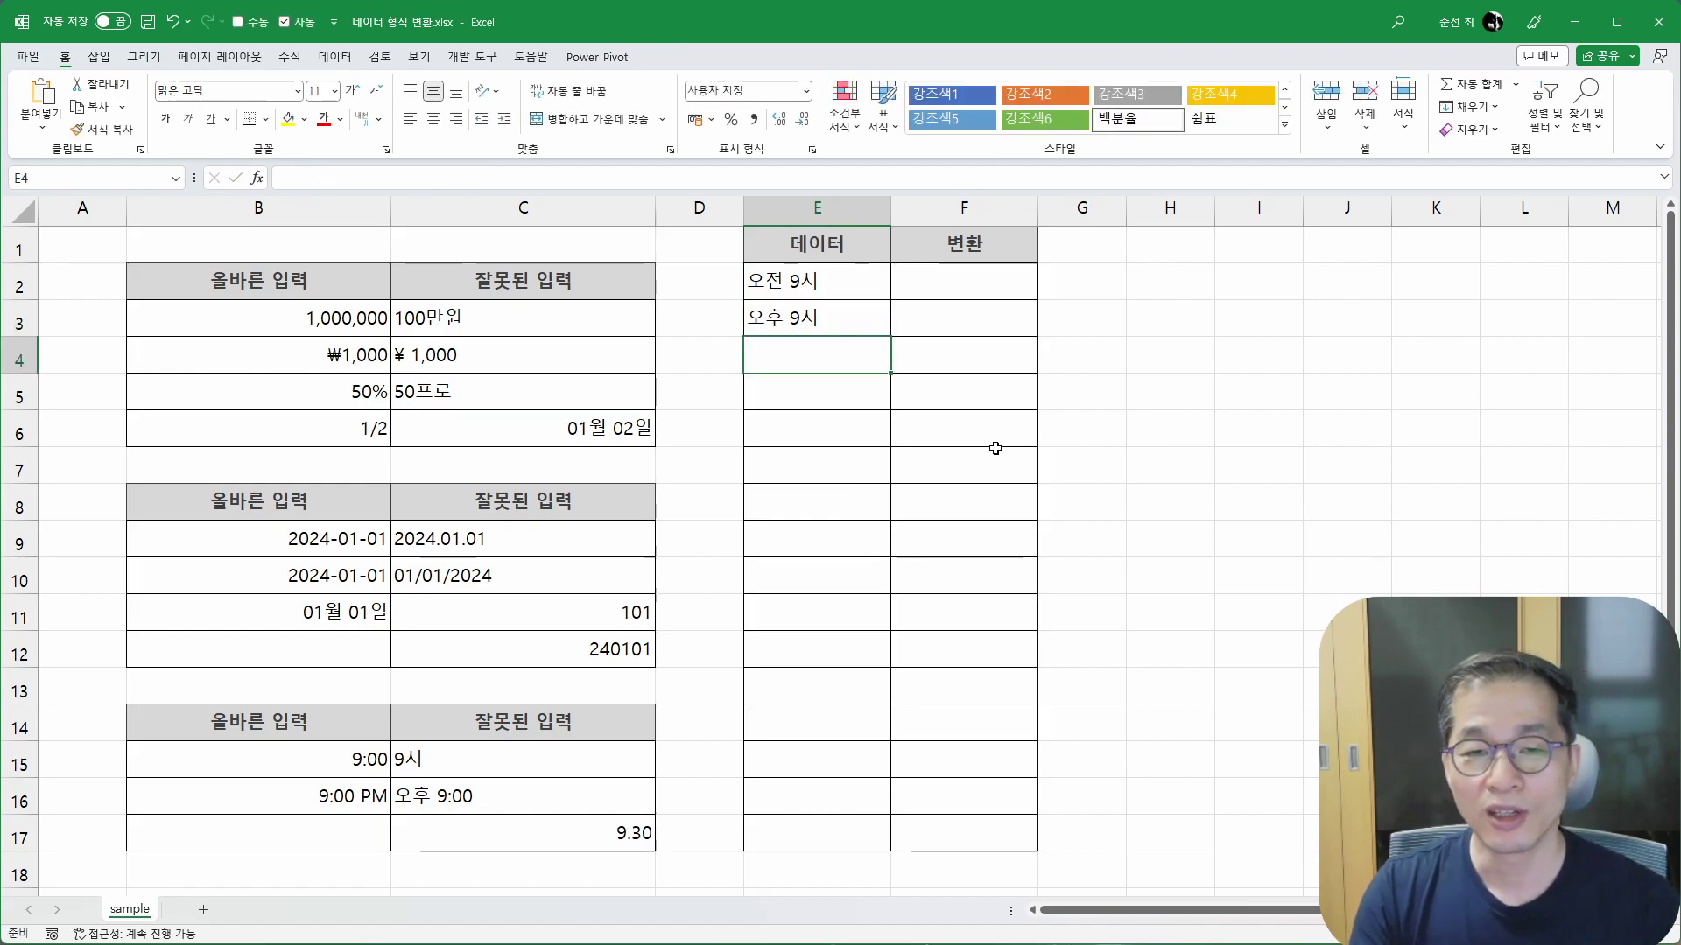
key(Up)
key(Up)
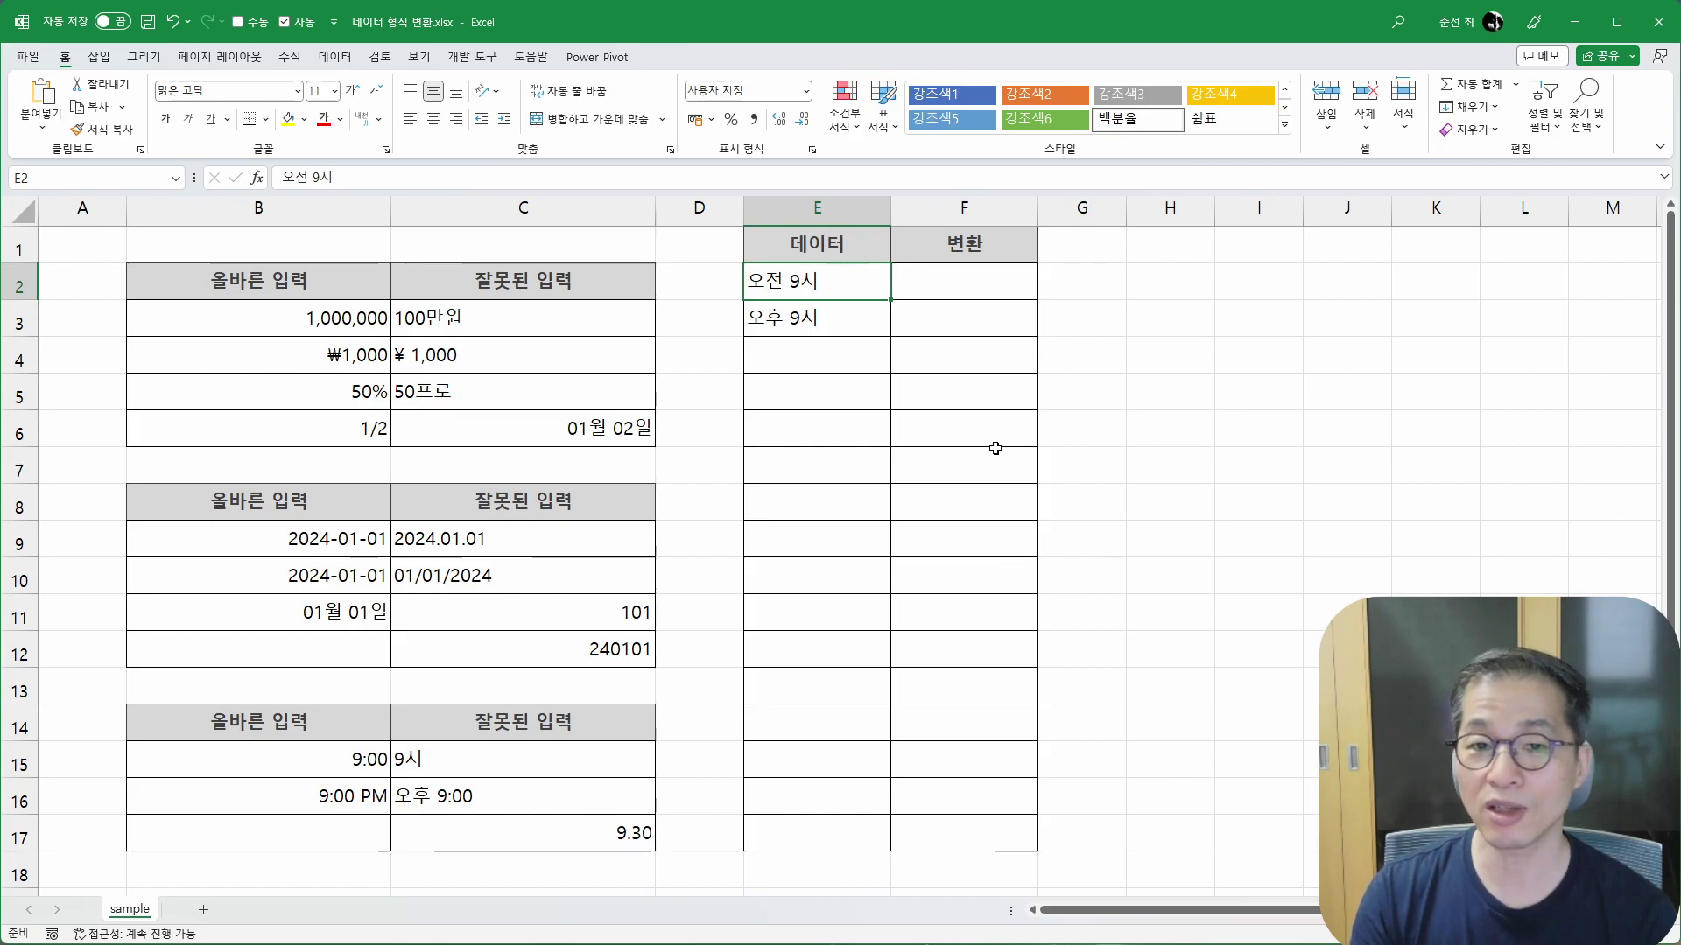
Step: Enter the correctly typed times 9:00 AM in E4 and 9:00 PM in E5 for comparison
key(Down)
key(Down)
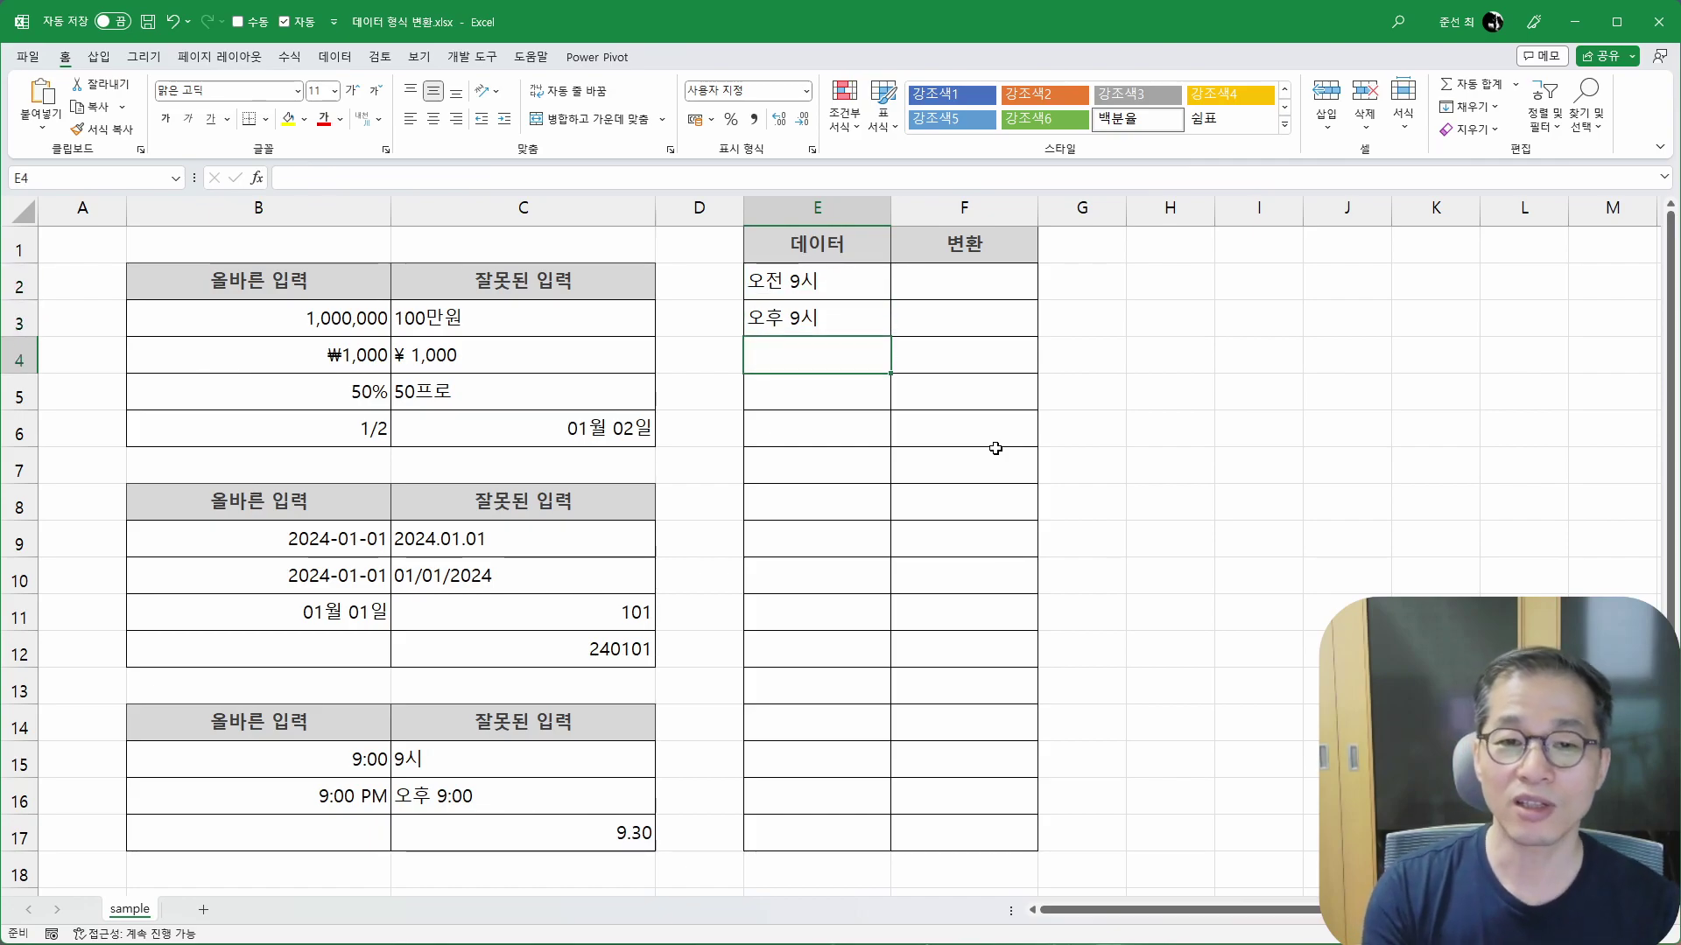
text(ㅇ)
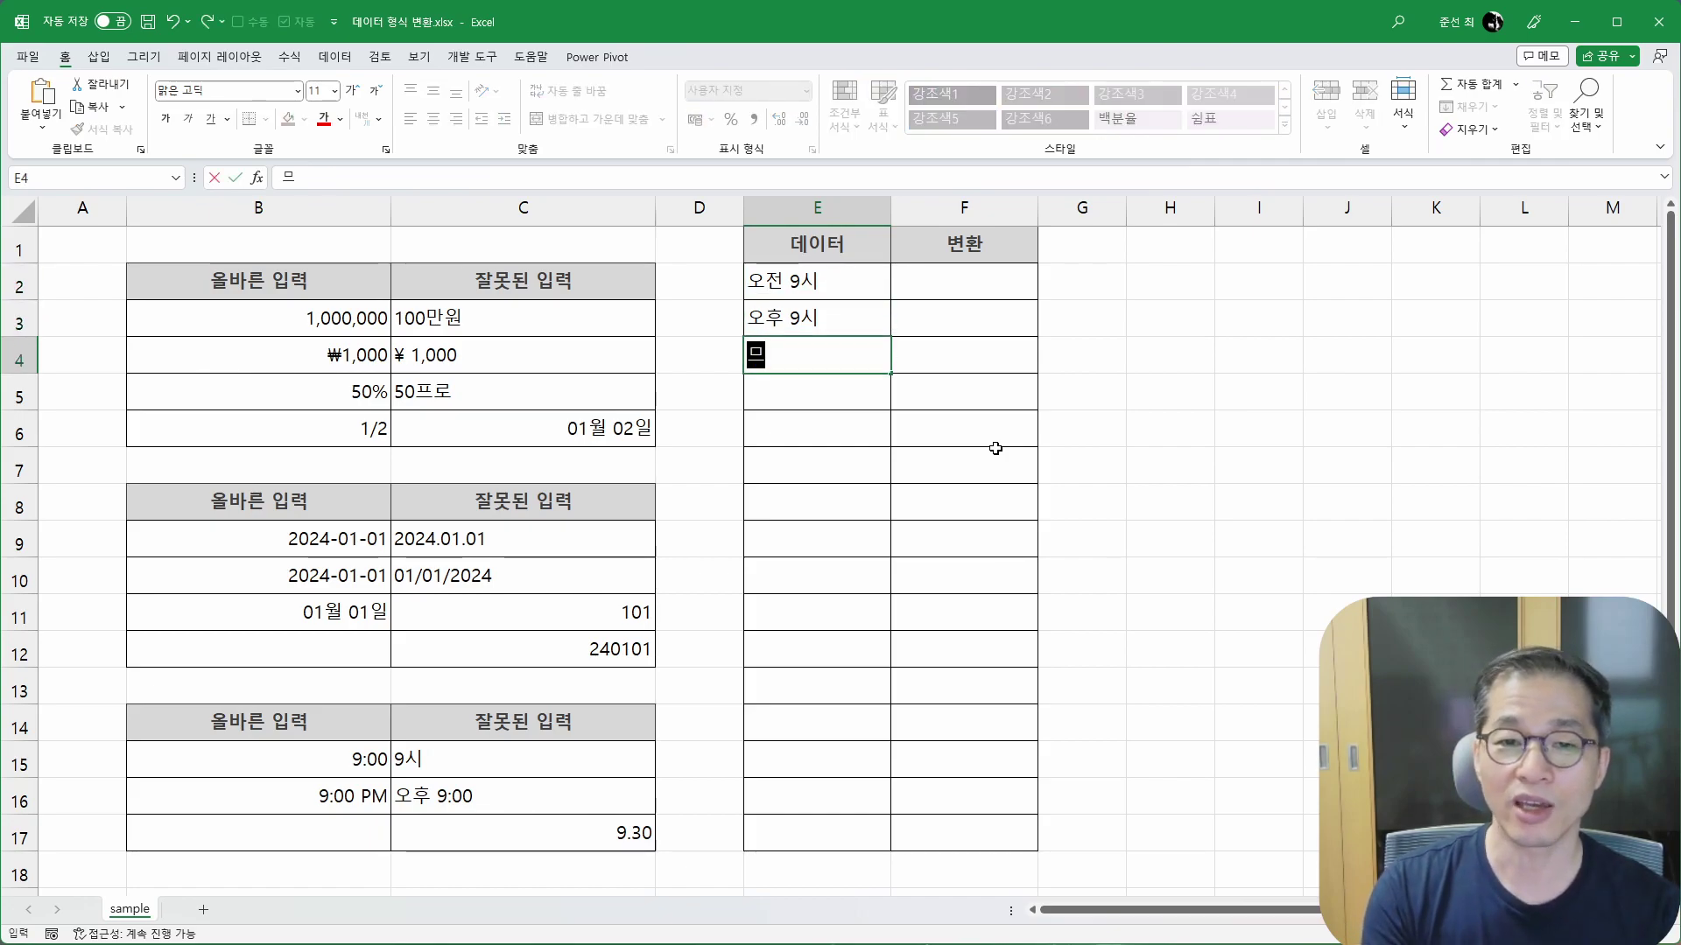
key(BackSpace)
text(9:00 AM)
key(Return)
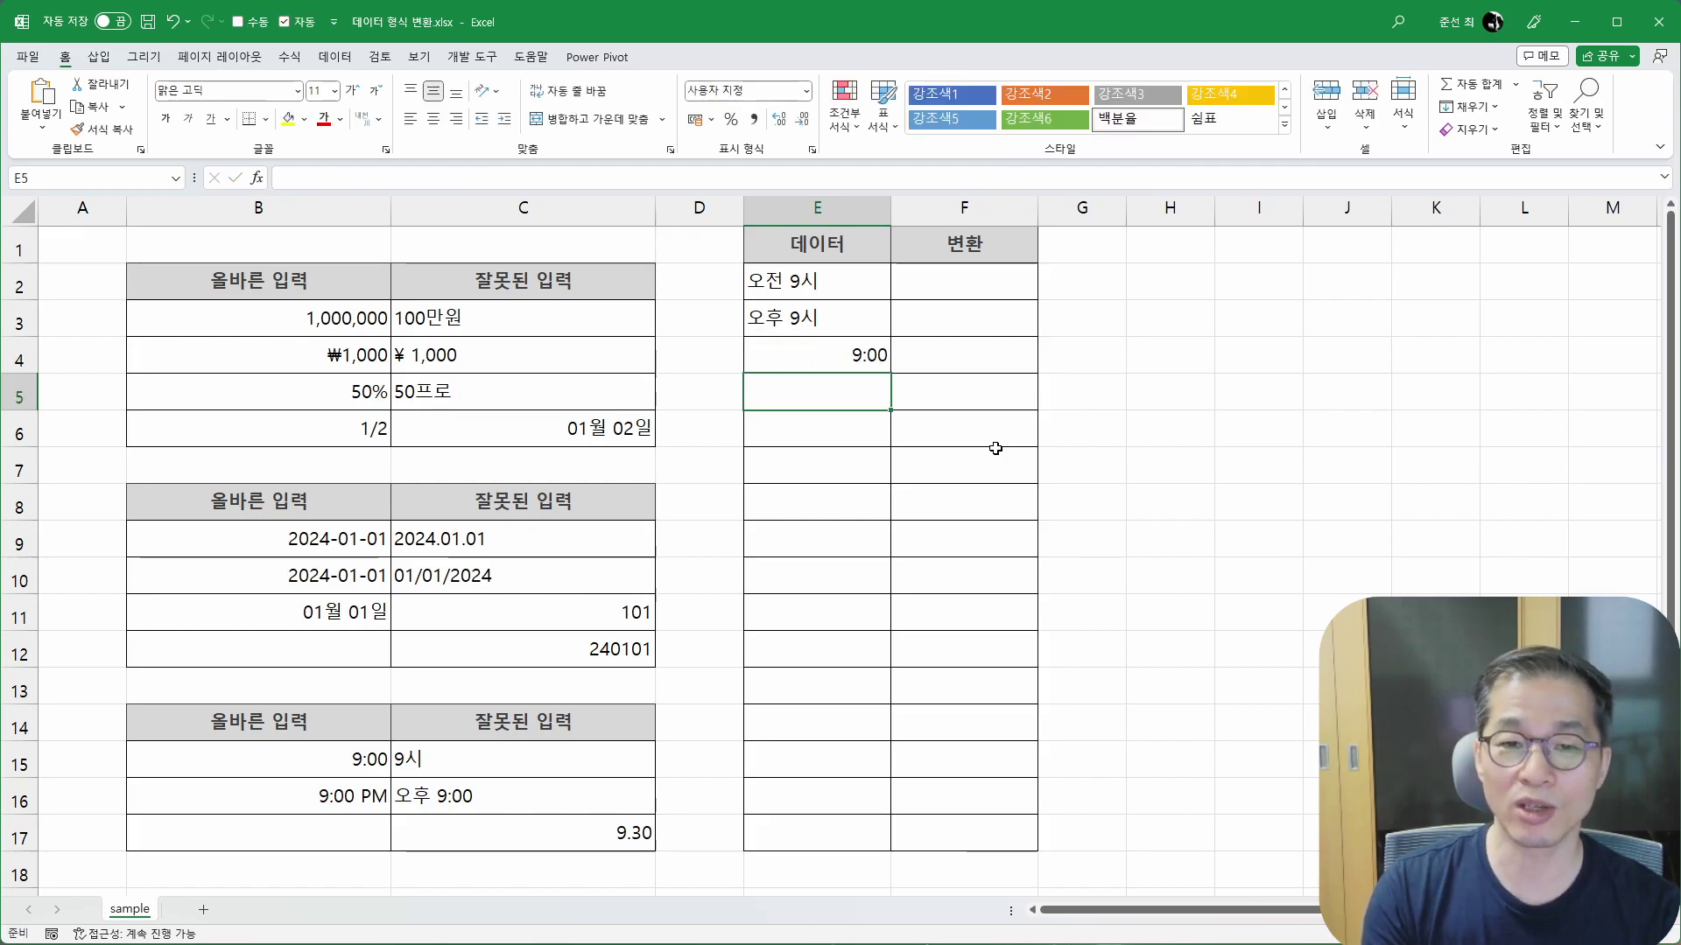
text(9:00:00 PM)
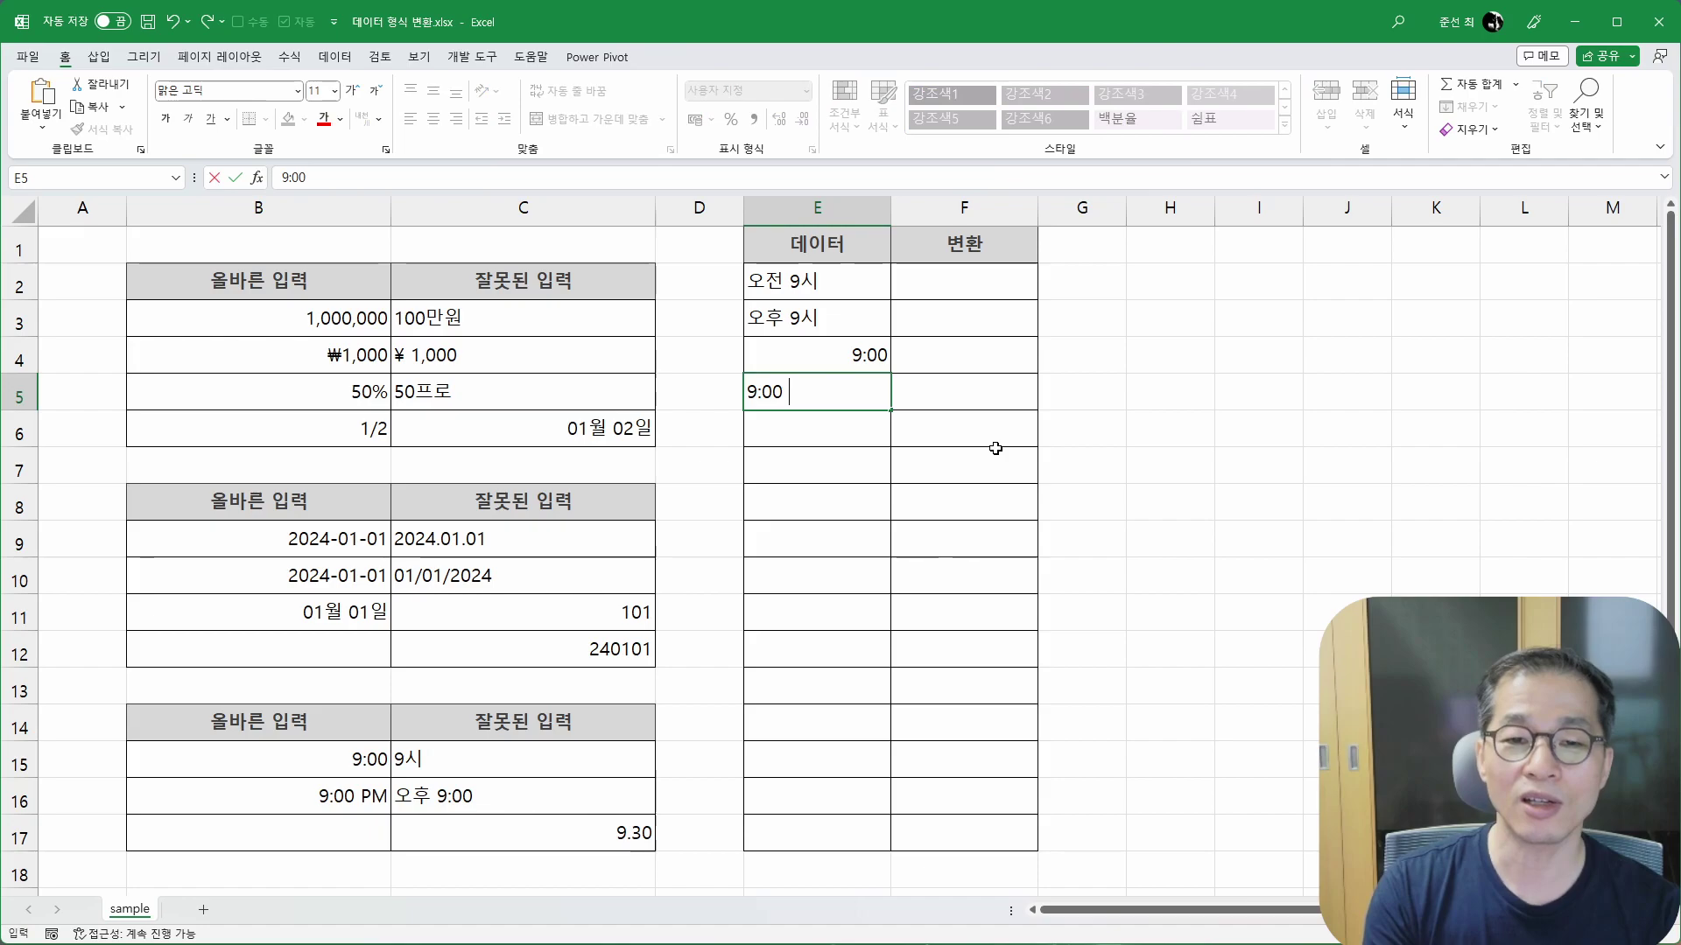
key(Return)
key(Up)
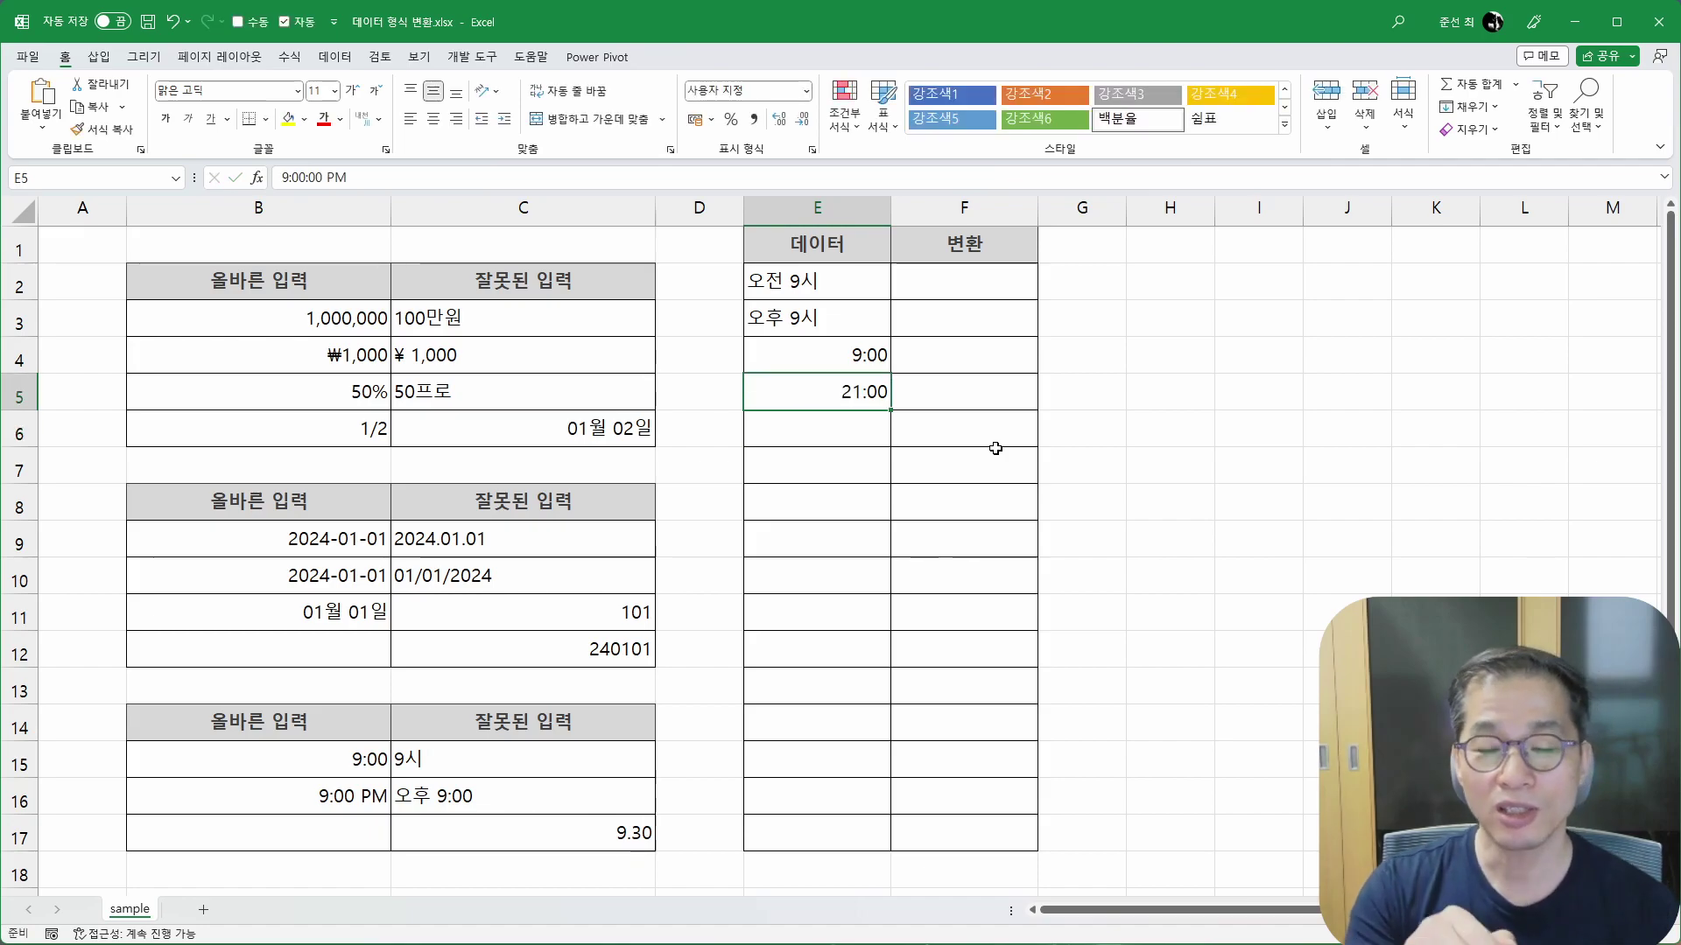
Step: Apply the Time (시간) number format to E4:E5
click(869, 359)
drag(868, 359, 882, 404)
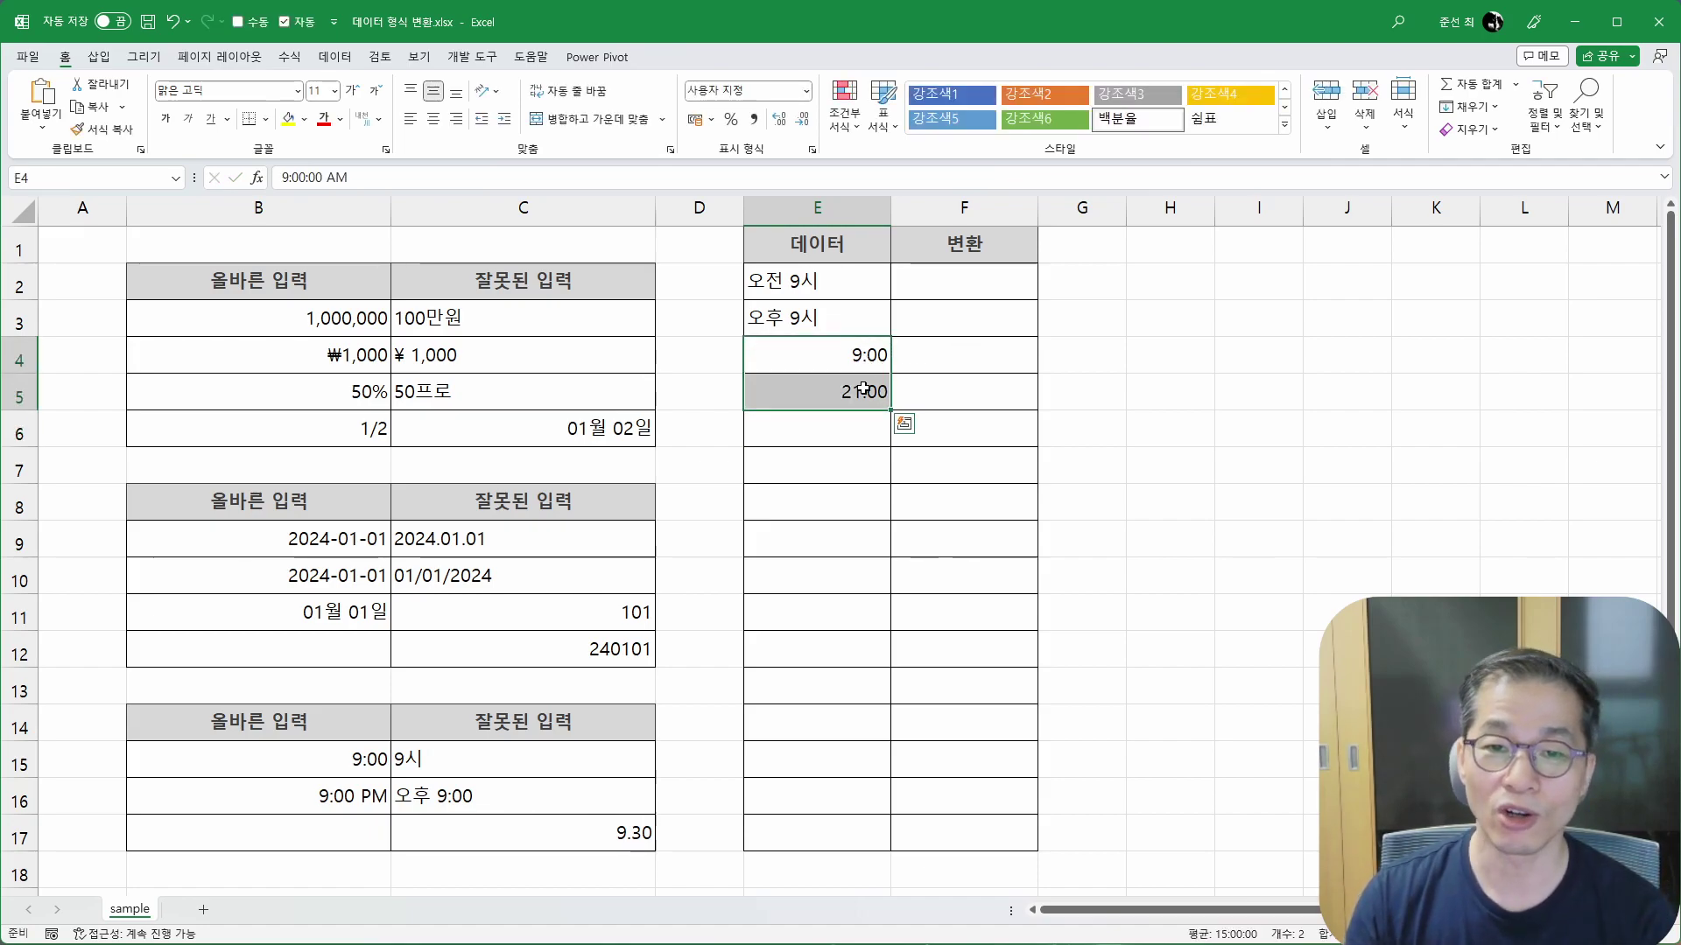
click(805, 92)
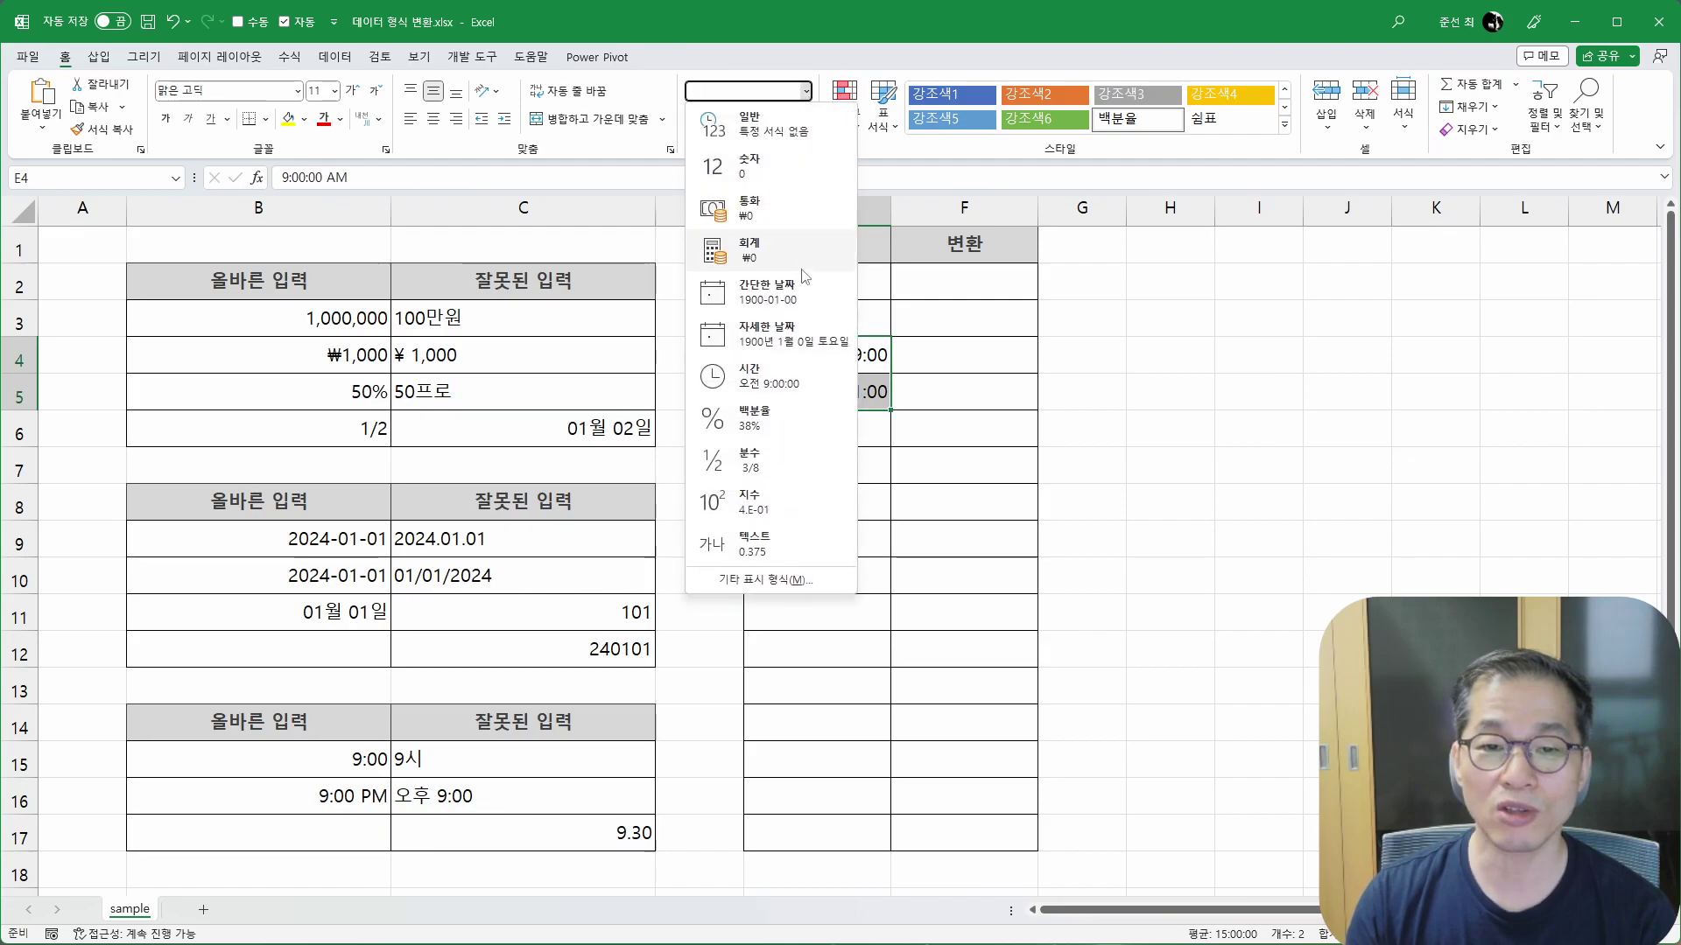
click(799, 397)
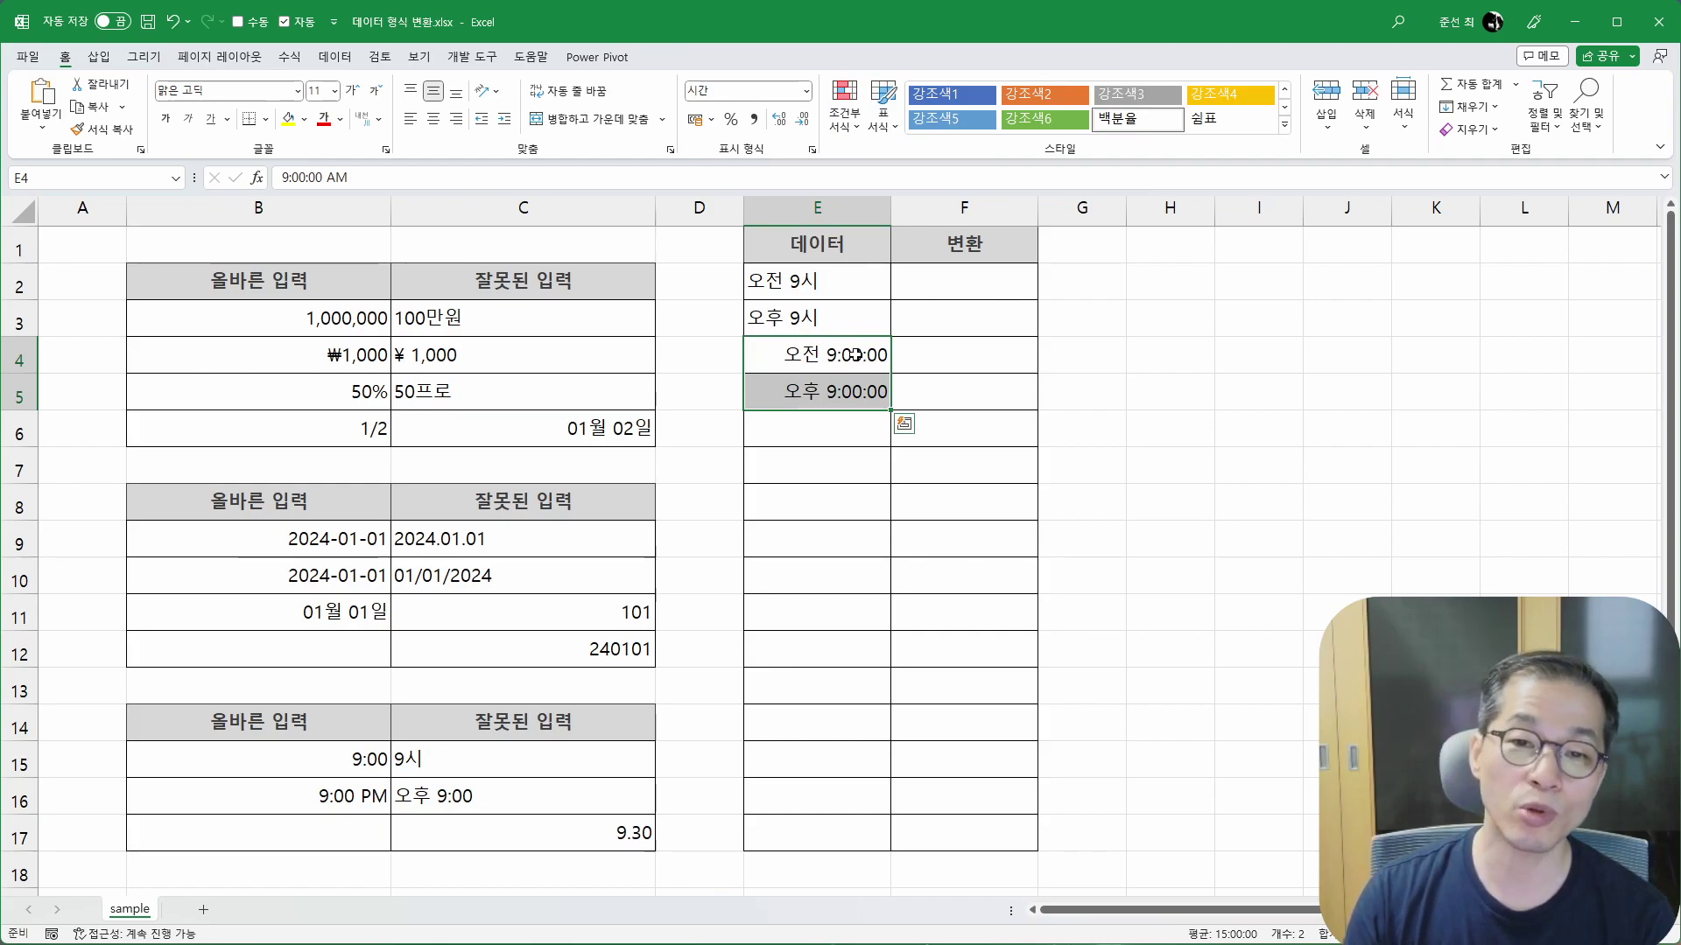
Step: Fill the 오전/오후 text times in E2:E3 down to E17 as a series
drag(819, 287, 820, 326)
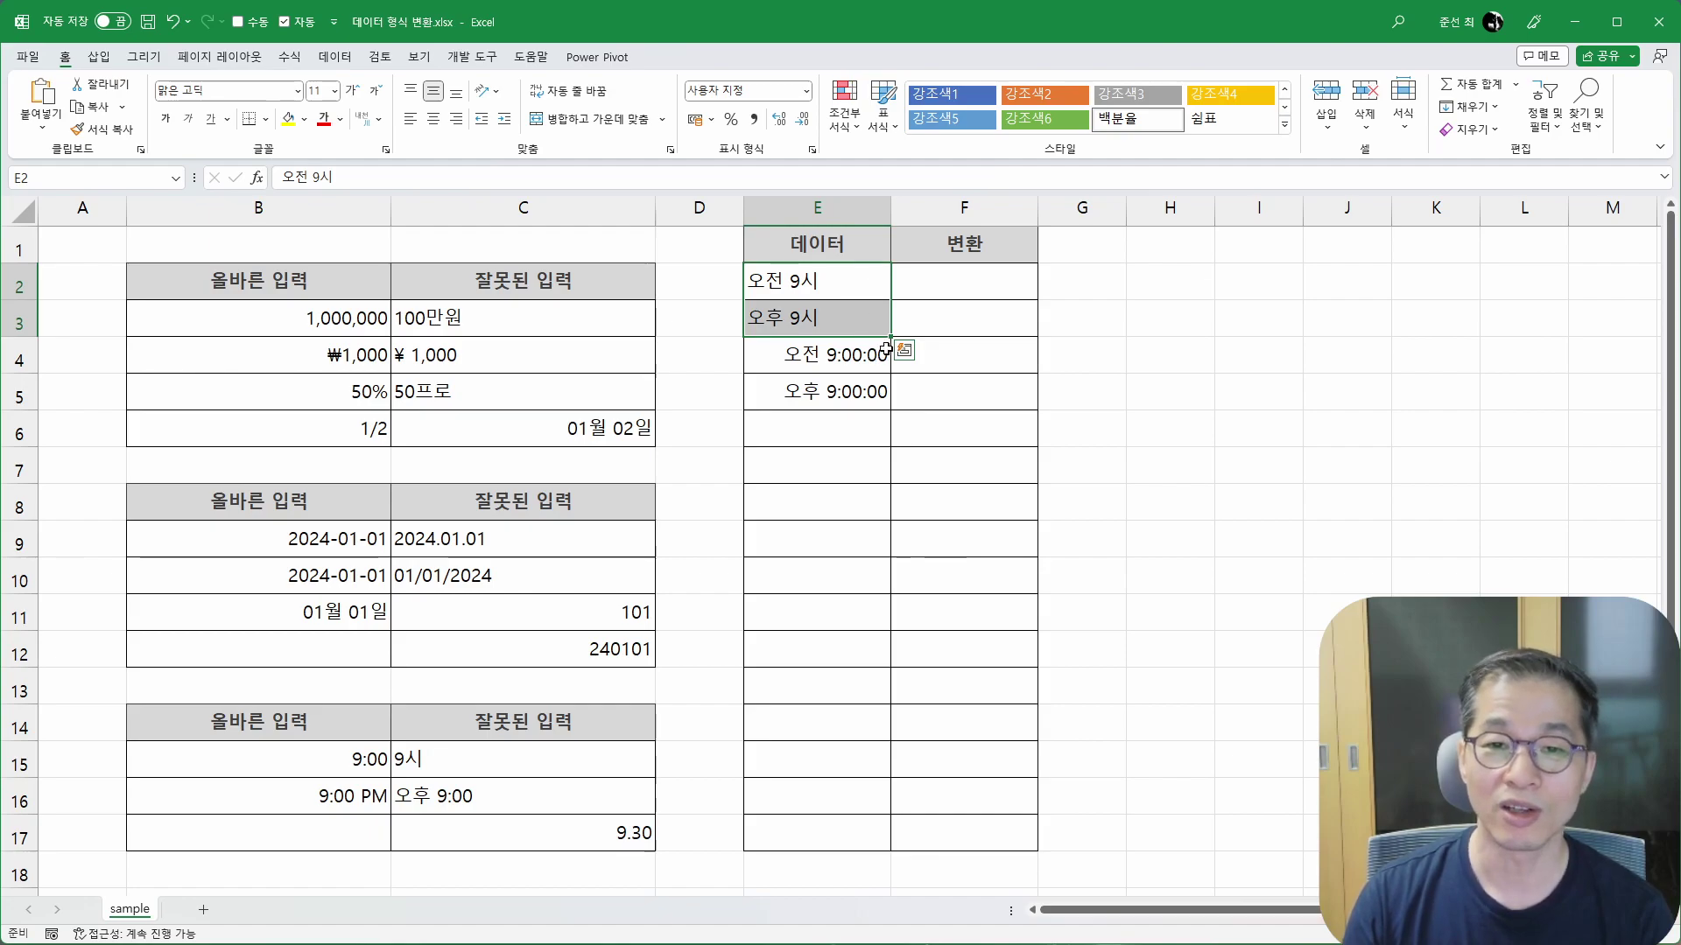
drag(890, 337, 893, 848)
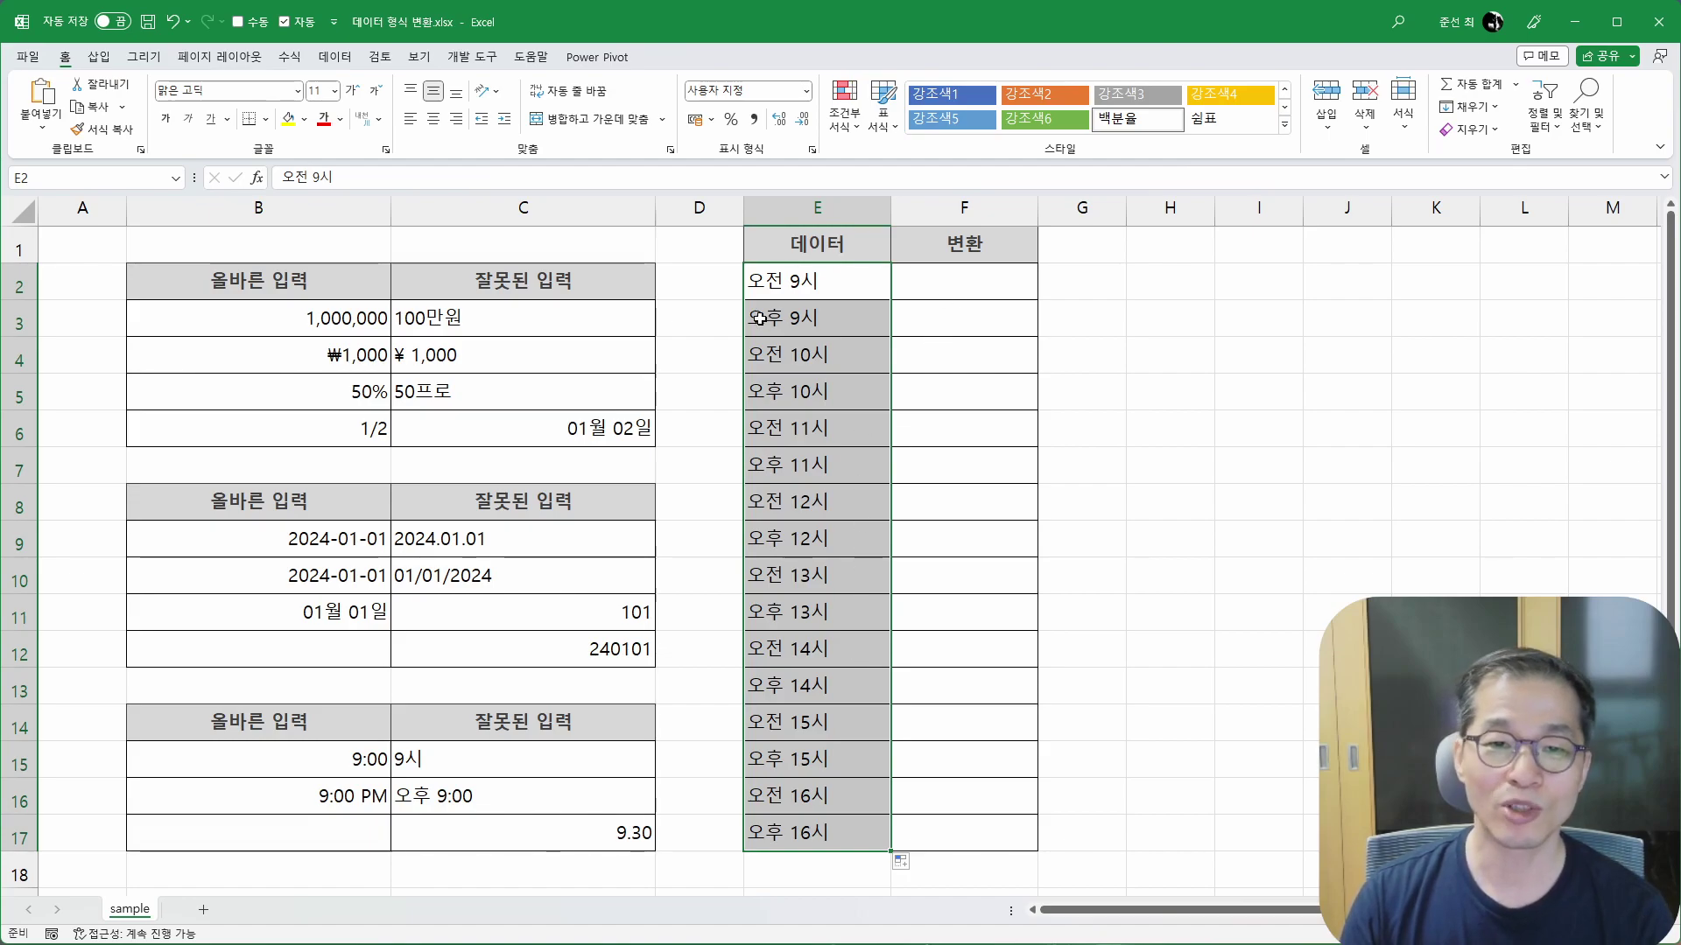
click(786, 284)
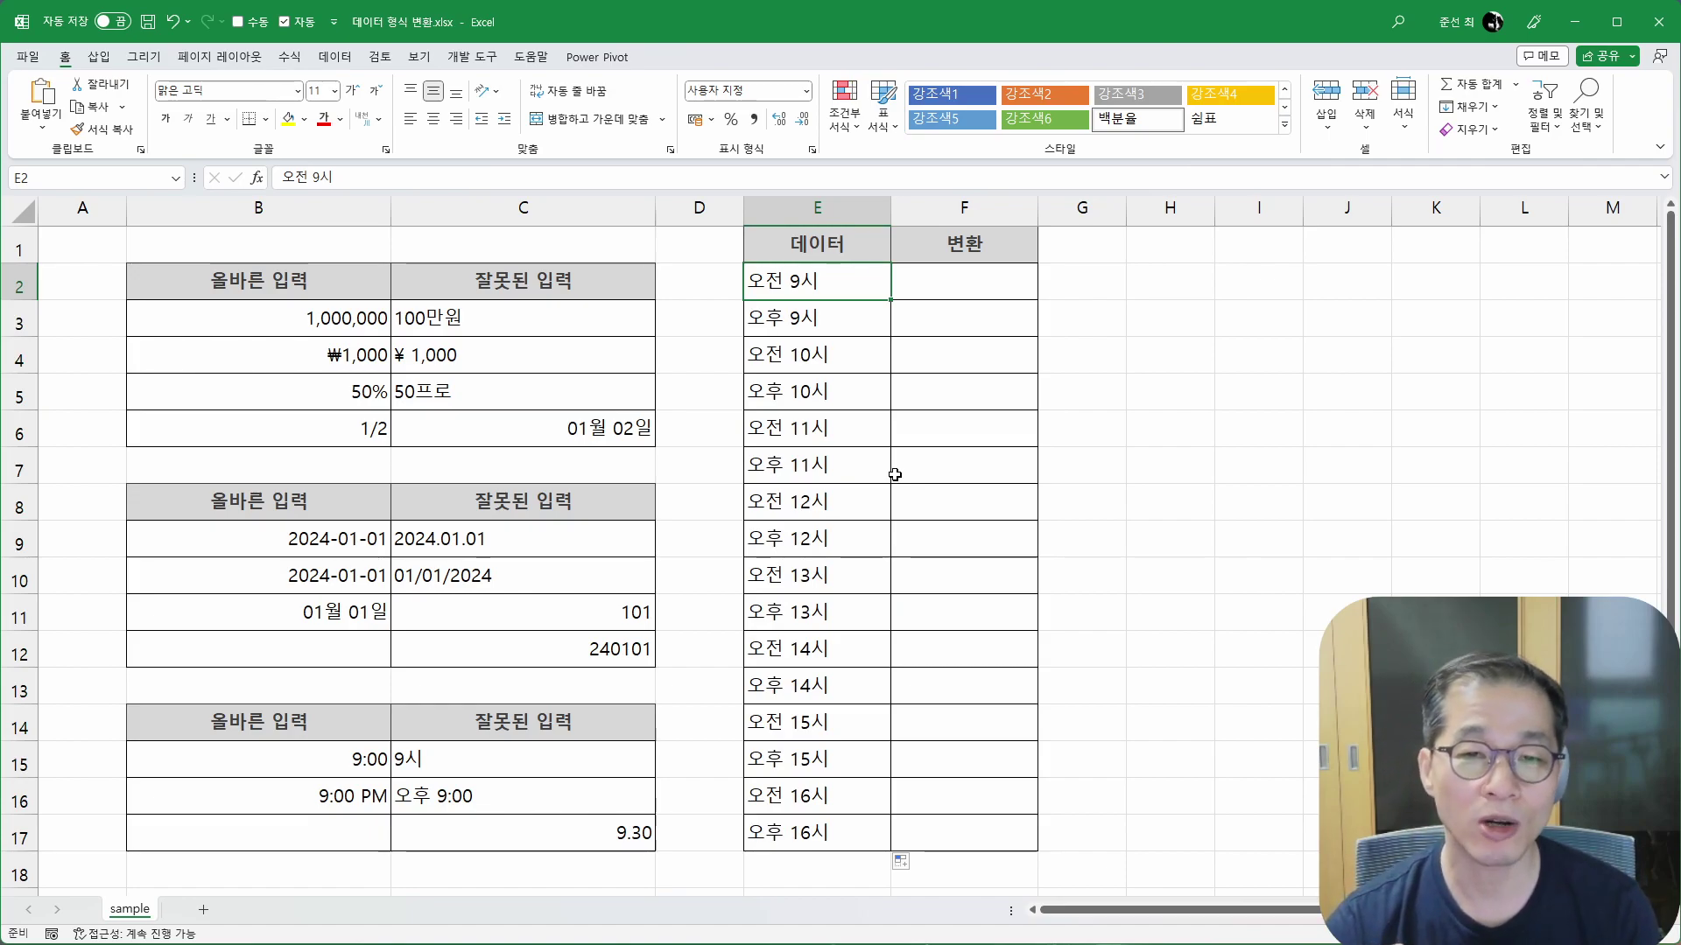
Step: Try entering AM 9:00 as the converted time in F2, and clear the cell again
click(976, 302)
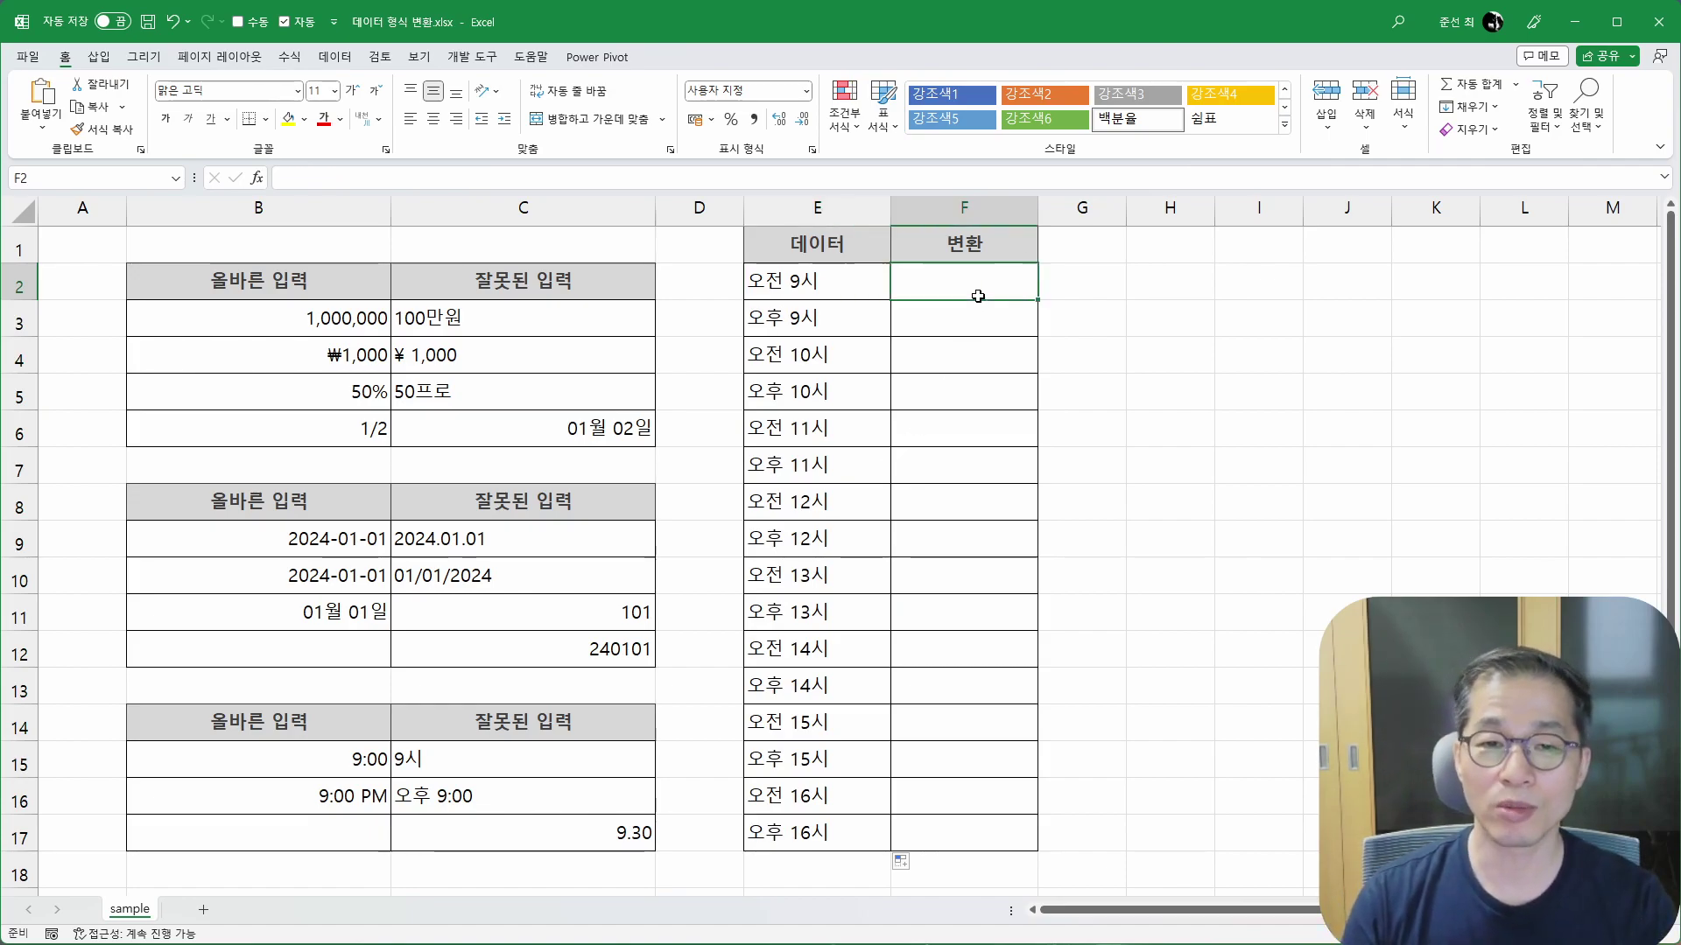
text(AM)
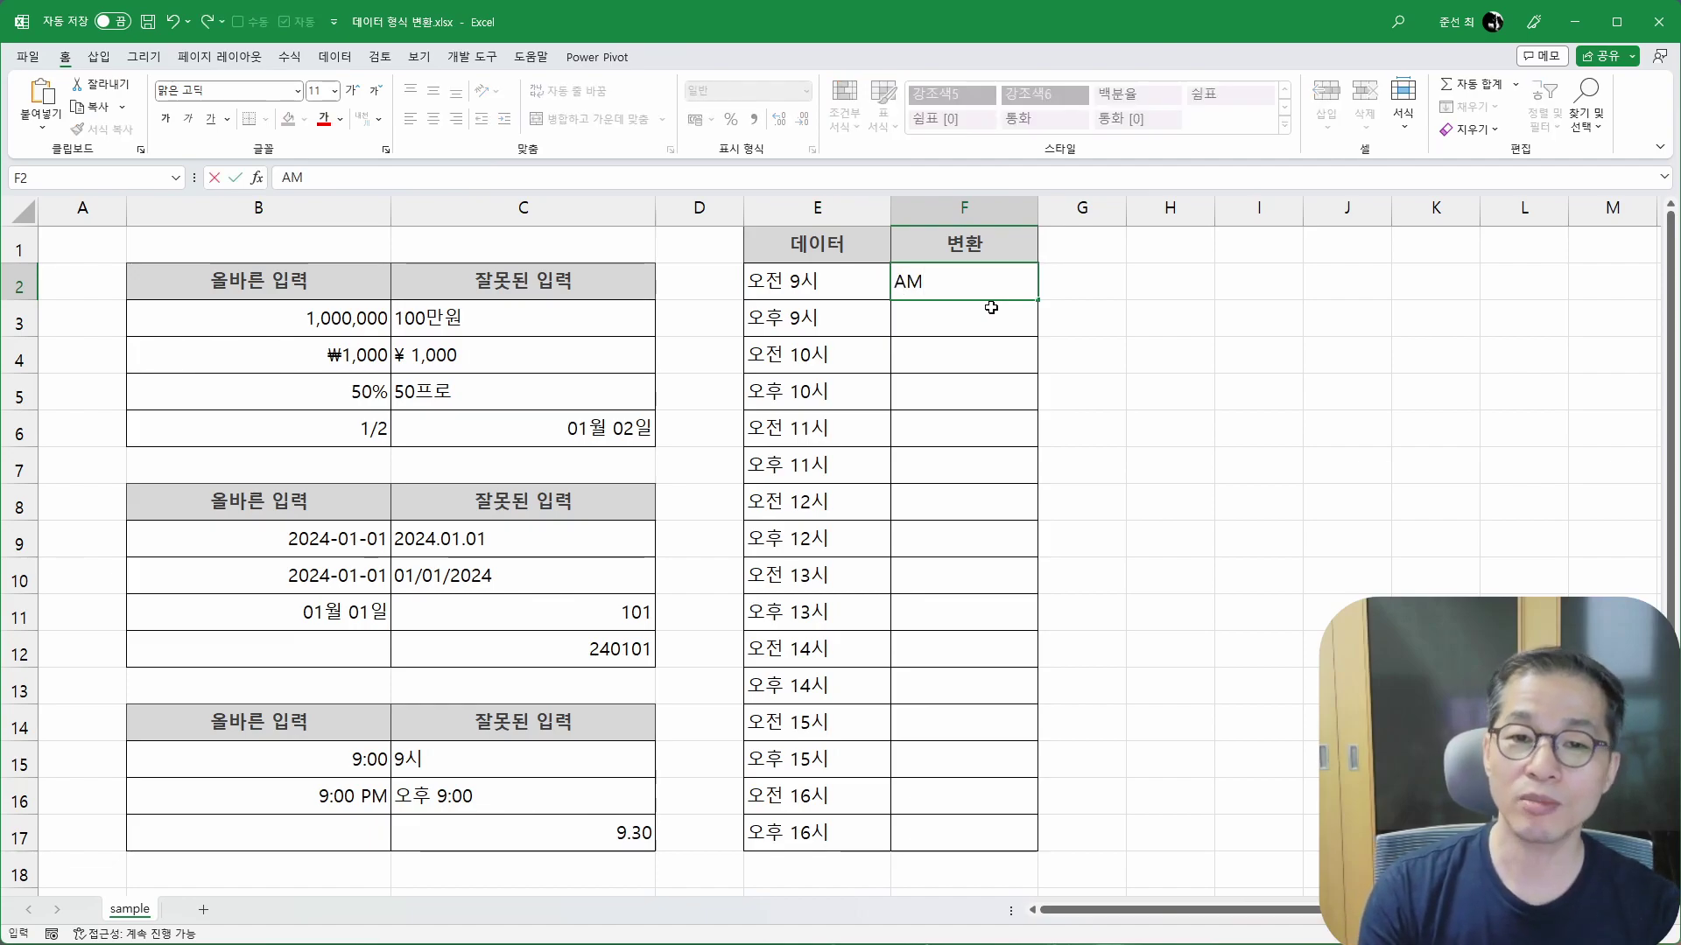
text( 9:00)
key(Return)
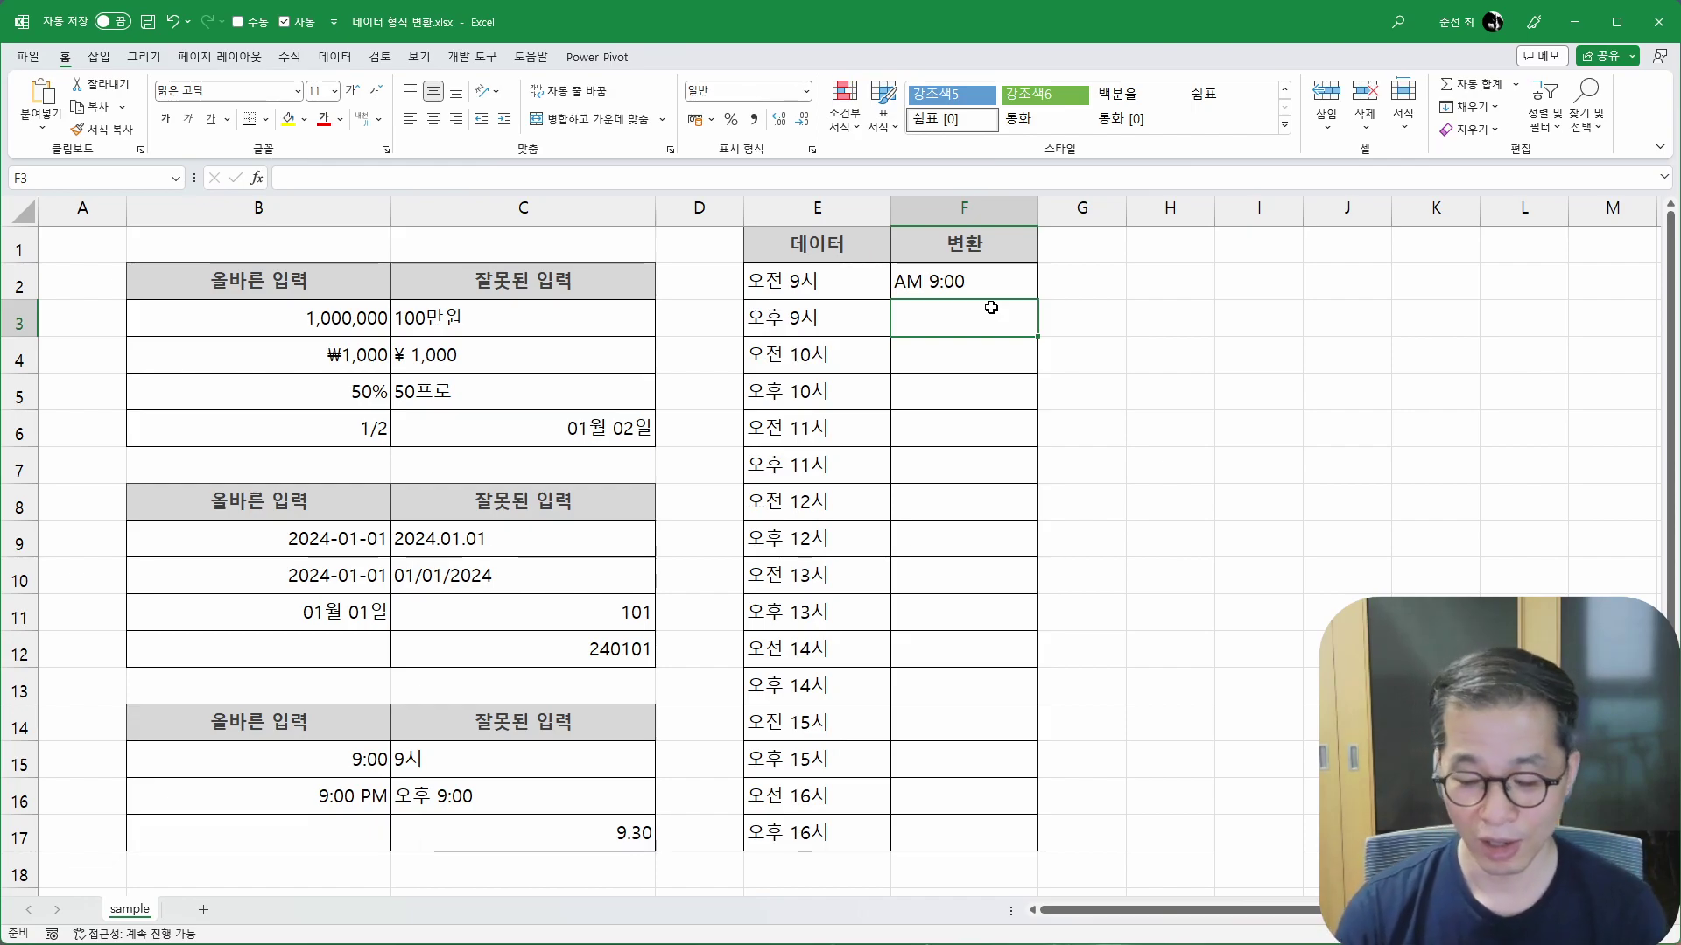
key(Up)
key(Delete)
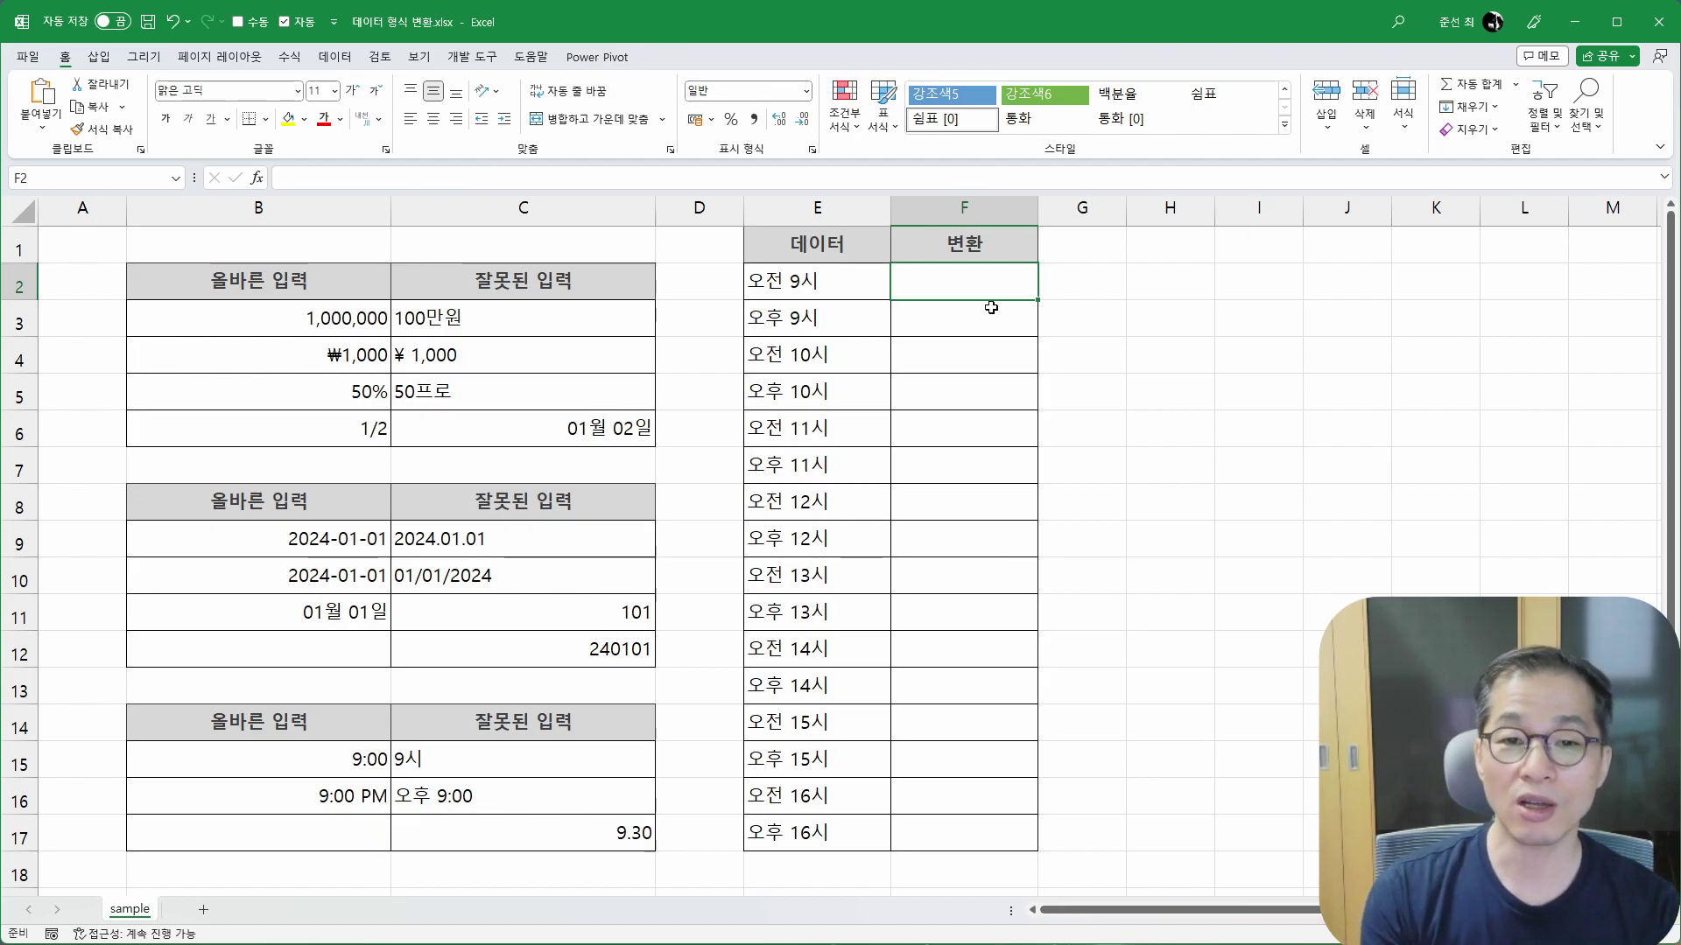
Step: Extract the hour text into F2 with =MID(E2, 4, 10) and fill the formula down to F17
text(=)
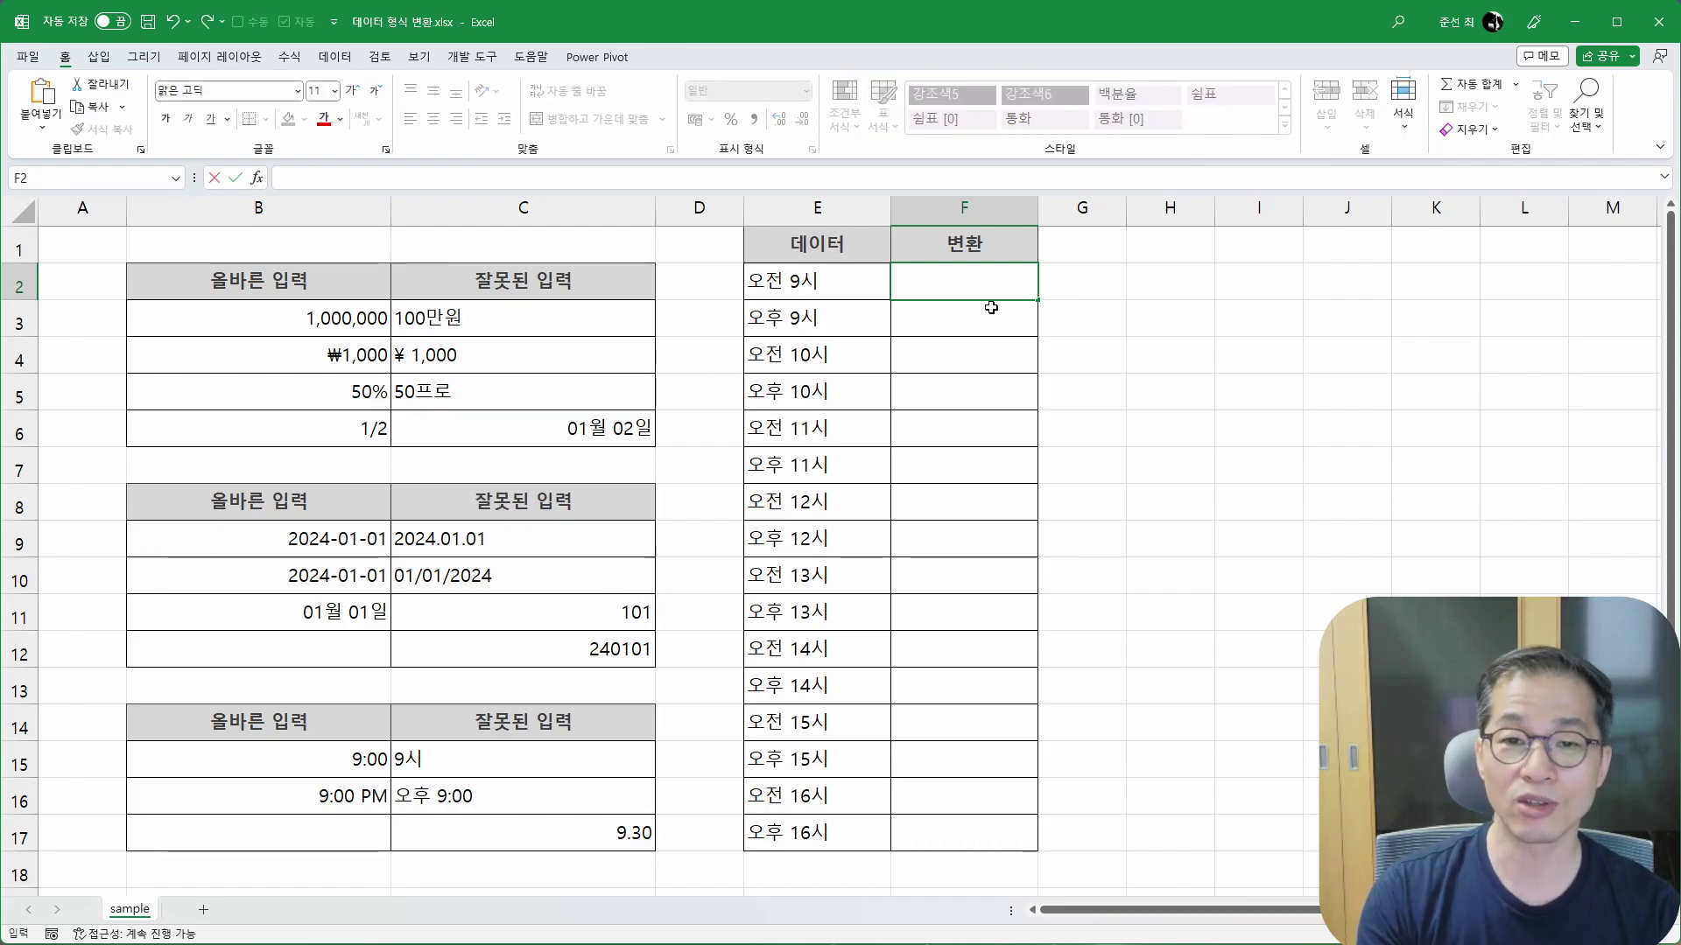
text(MID(*)
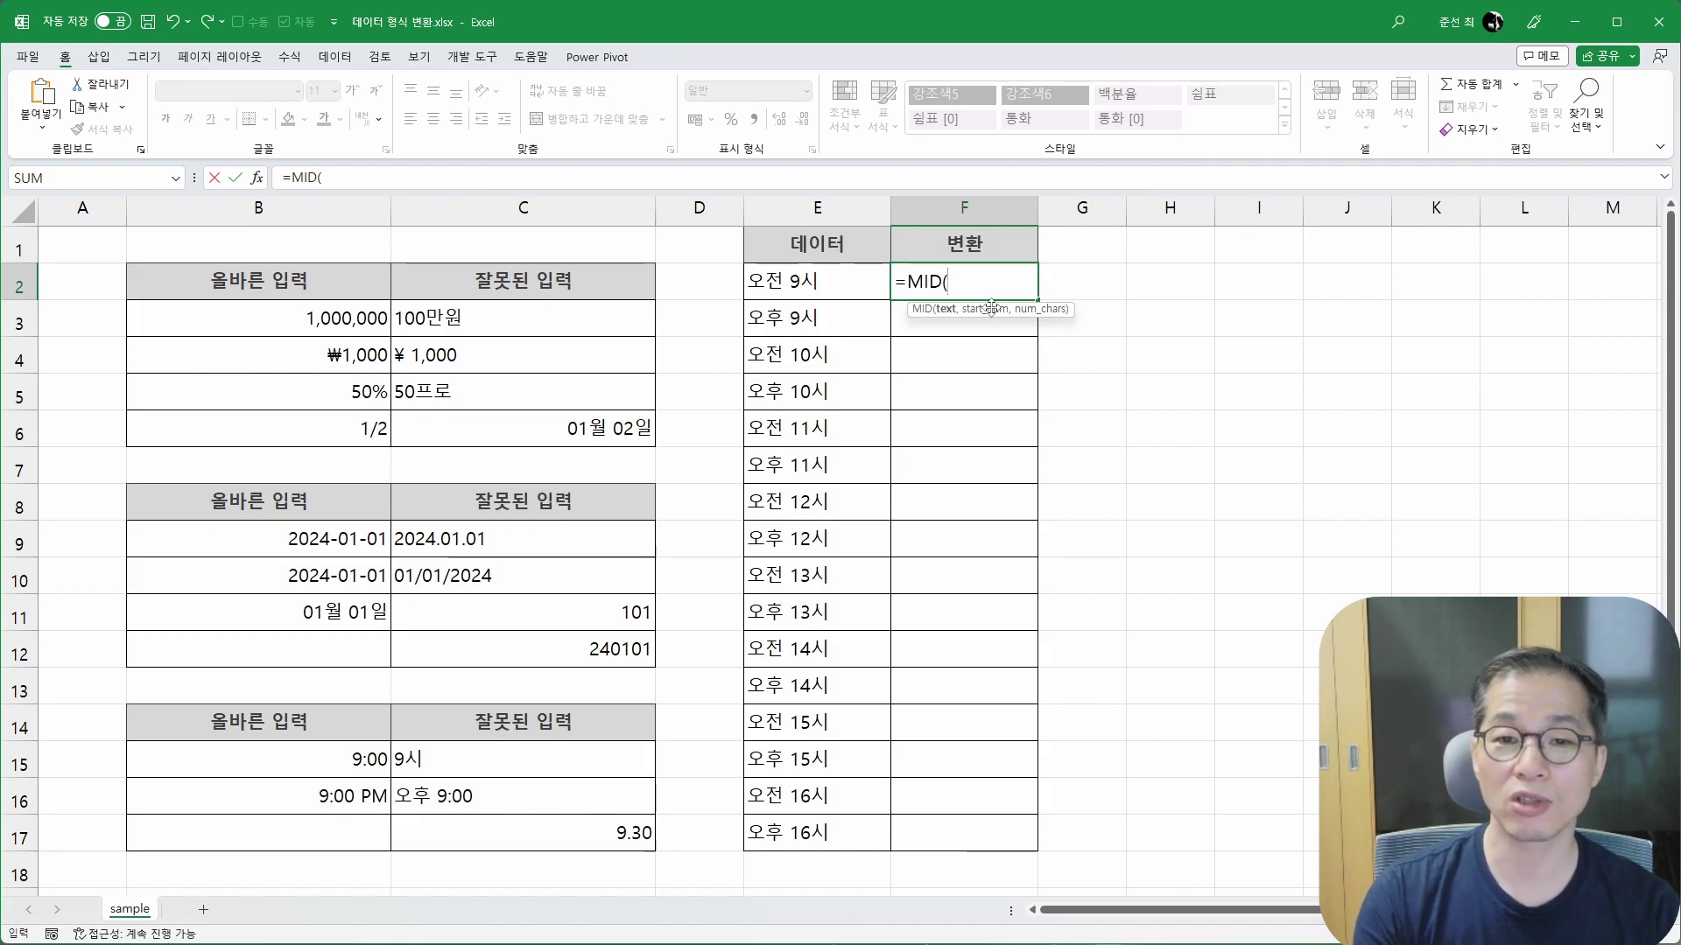
key(Left)
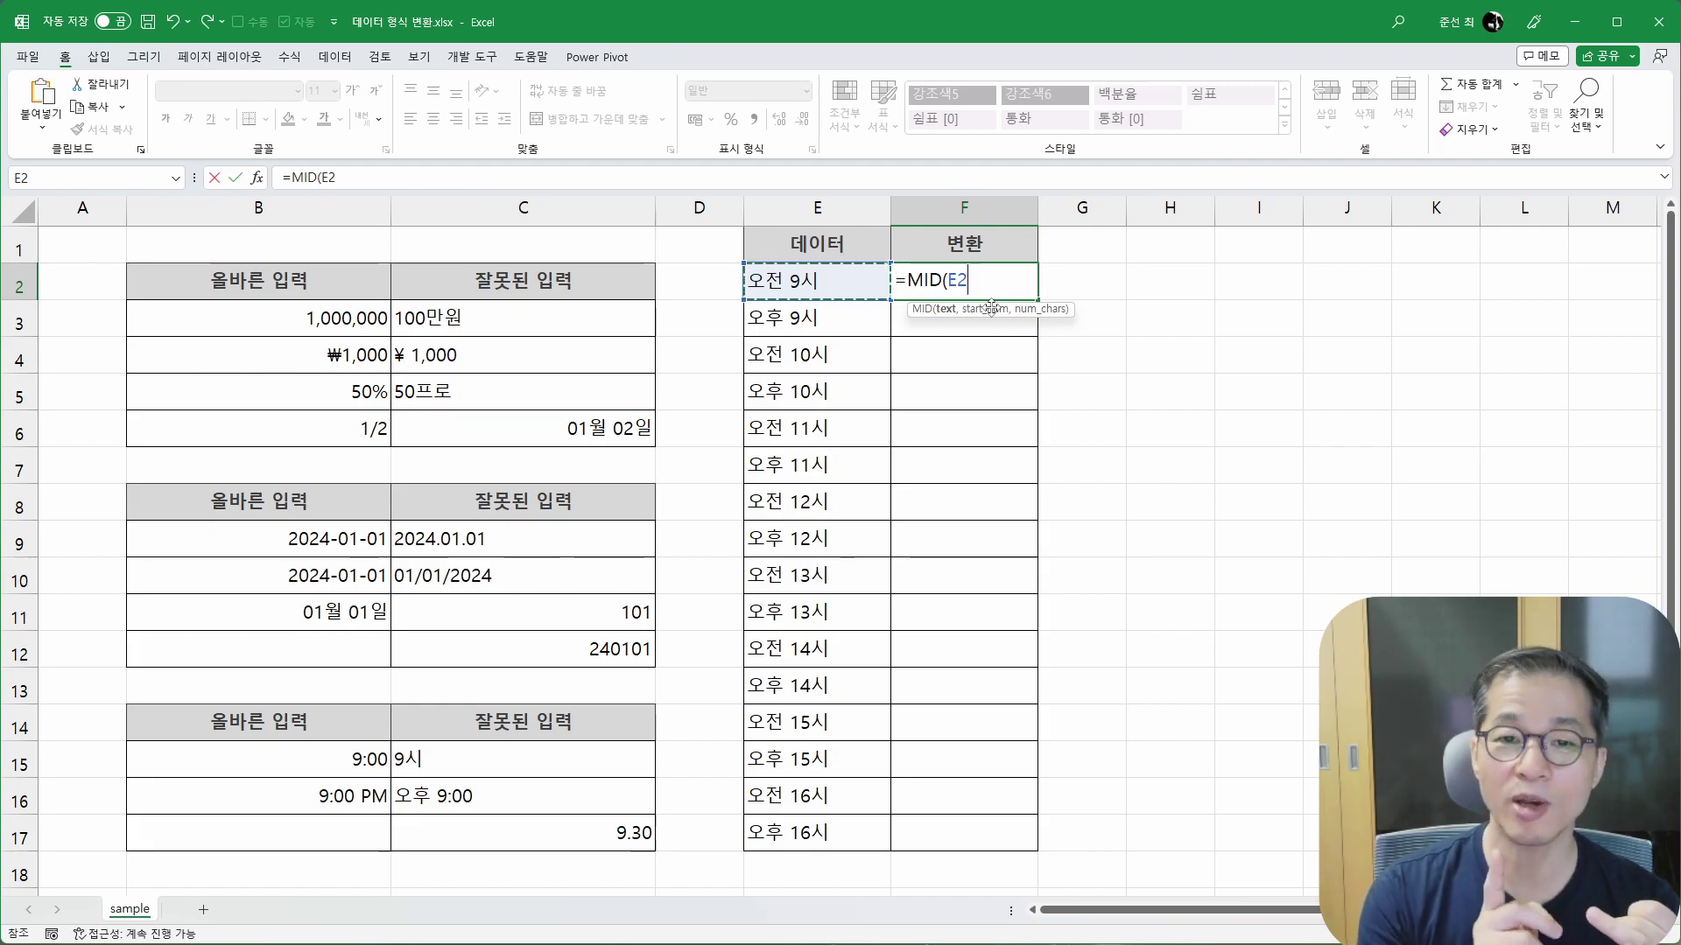
text(M)
key(BackSpace)
text(, 4, 10))
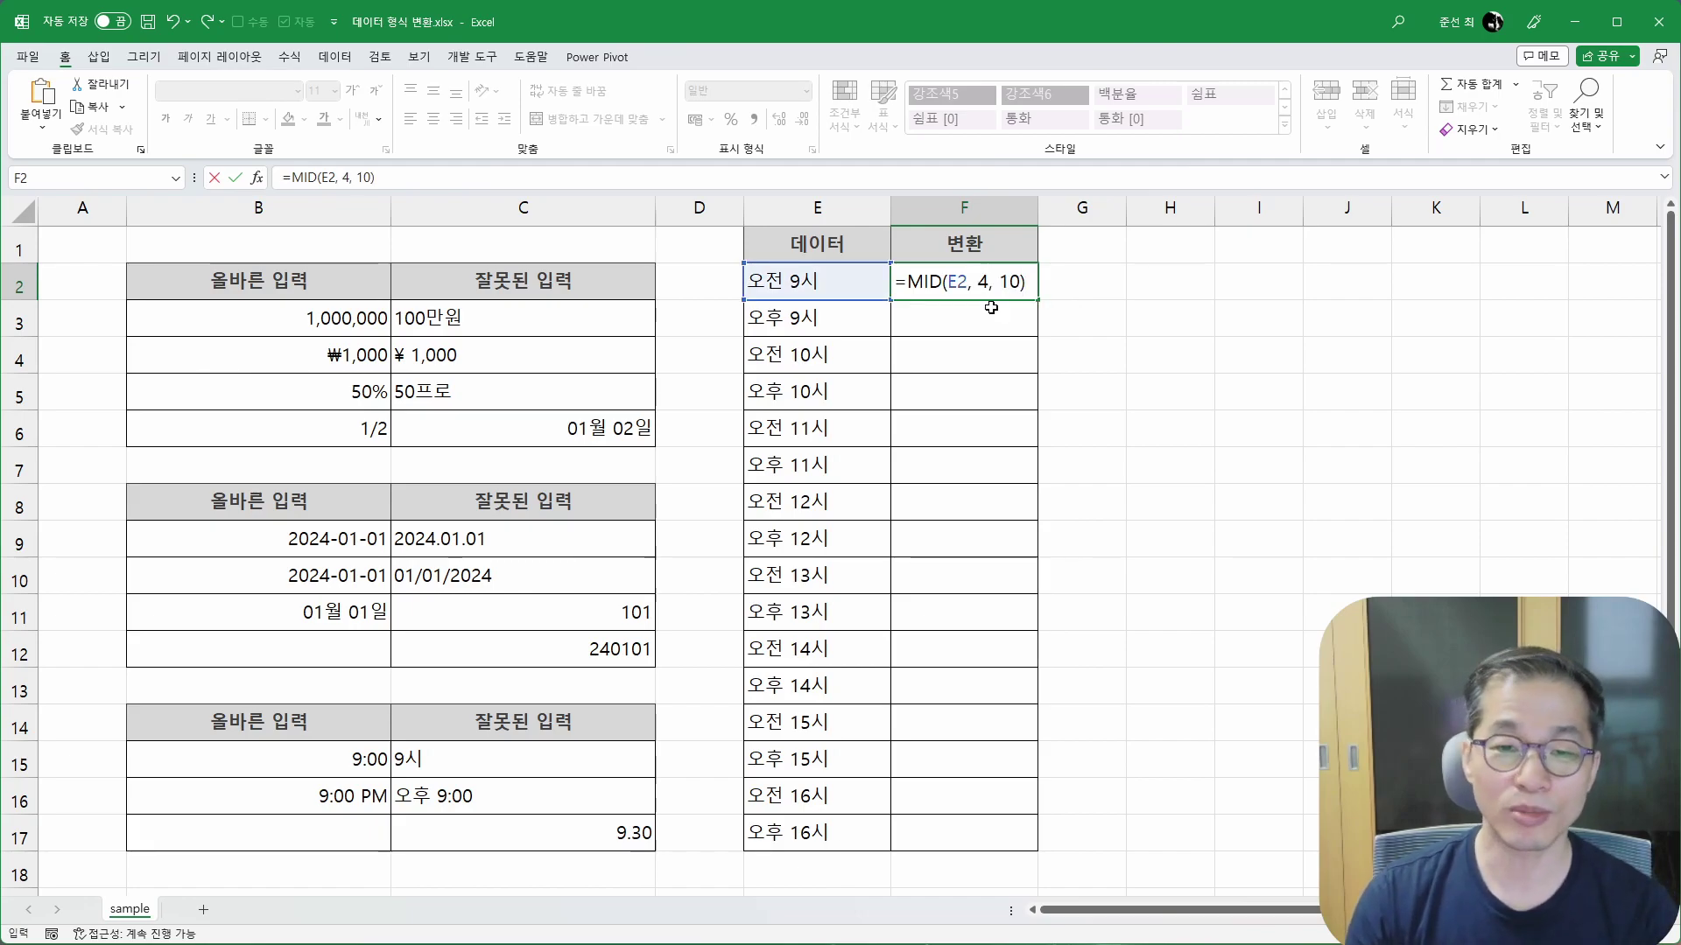
key(Return)
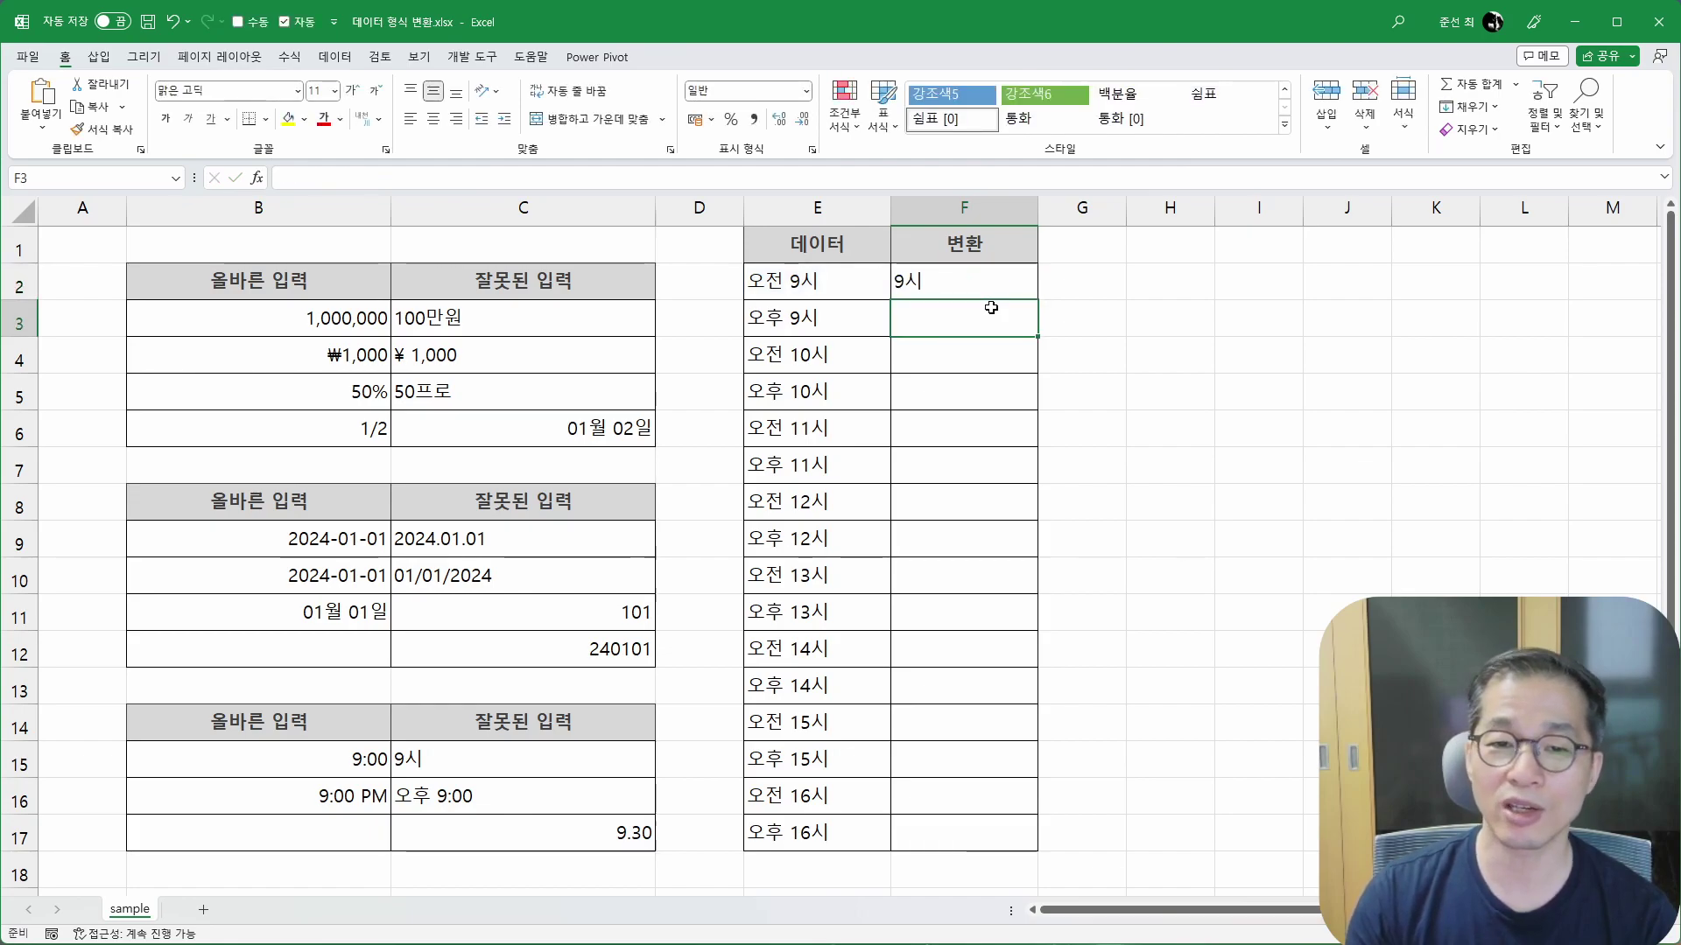
click(1018, 268)
drag(1039, 300, 1062, 842)
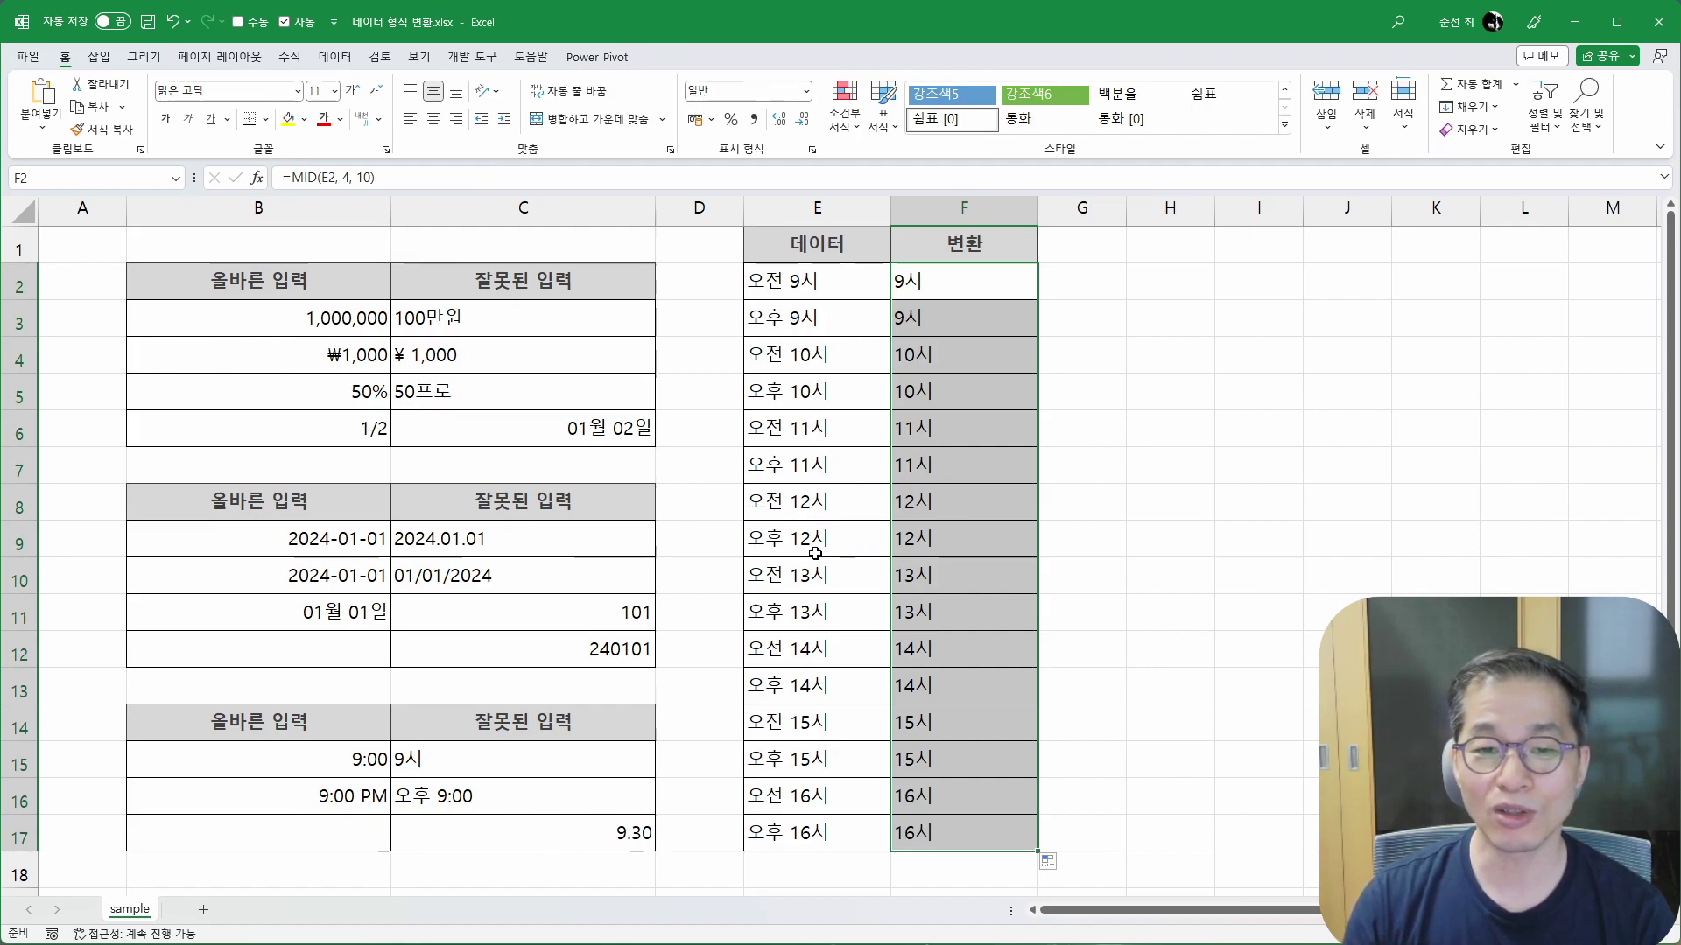
Step: Change the time text in E11 to 오후 1시
click(780, 617)
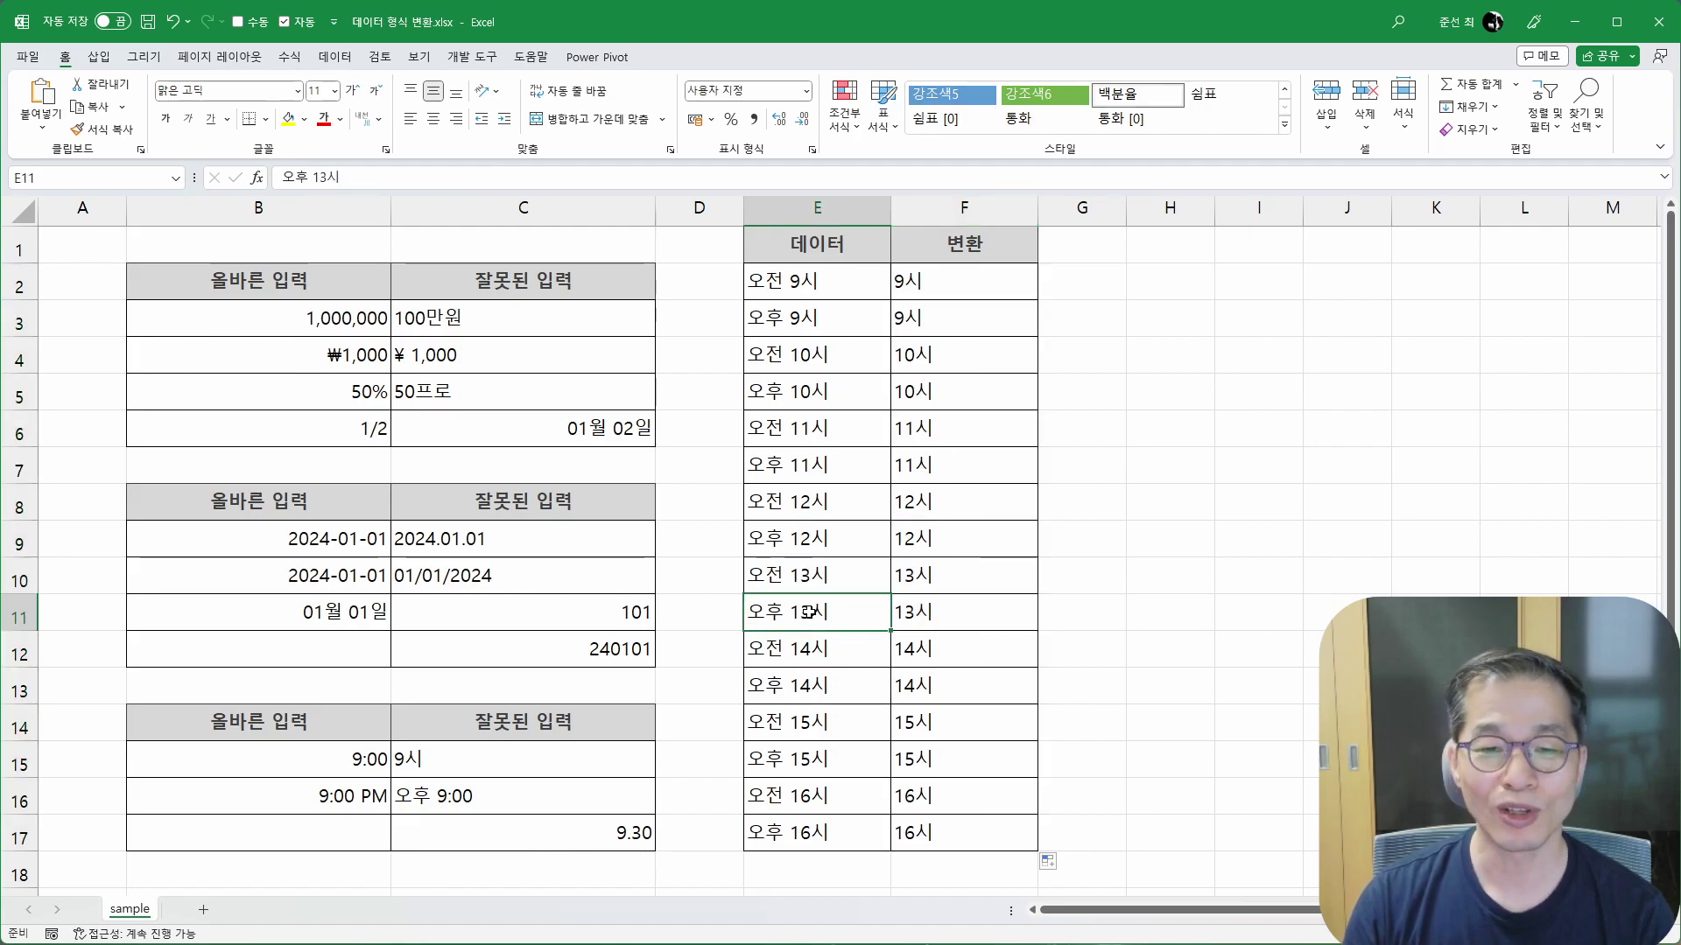
double_click(809, 612)
key(BackSpace)
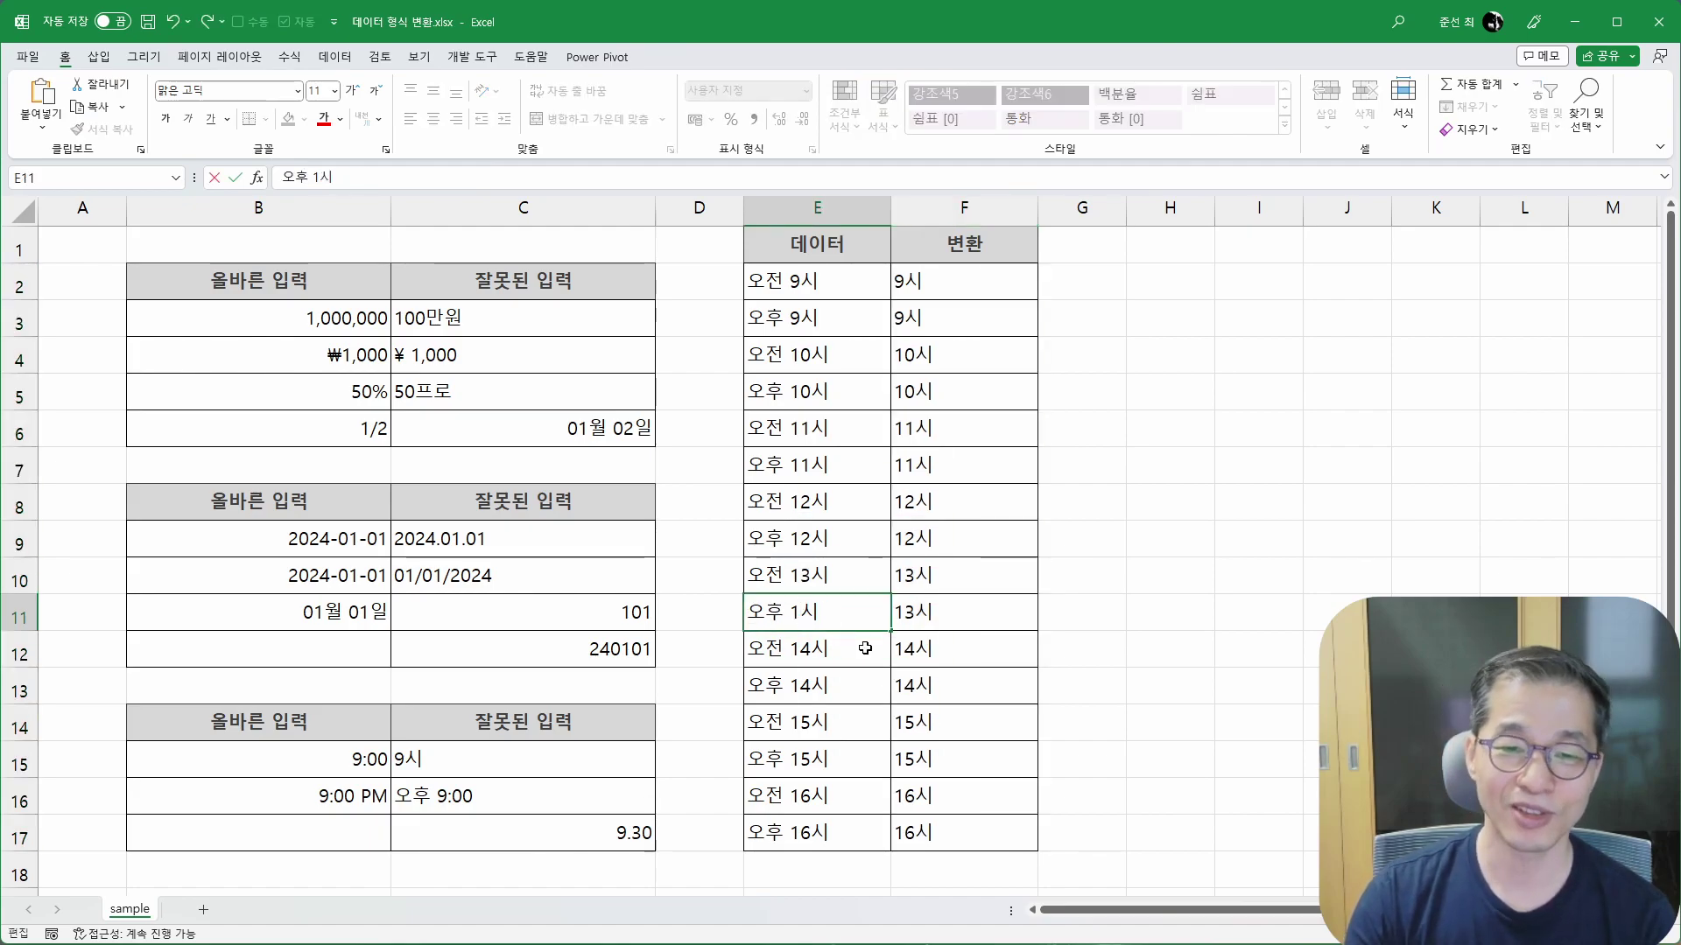
key(Return)
Step: Change the time text in E13 to 오후 2시
key(Down)
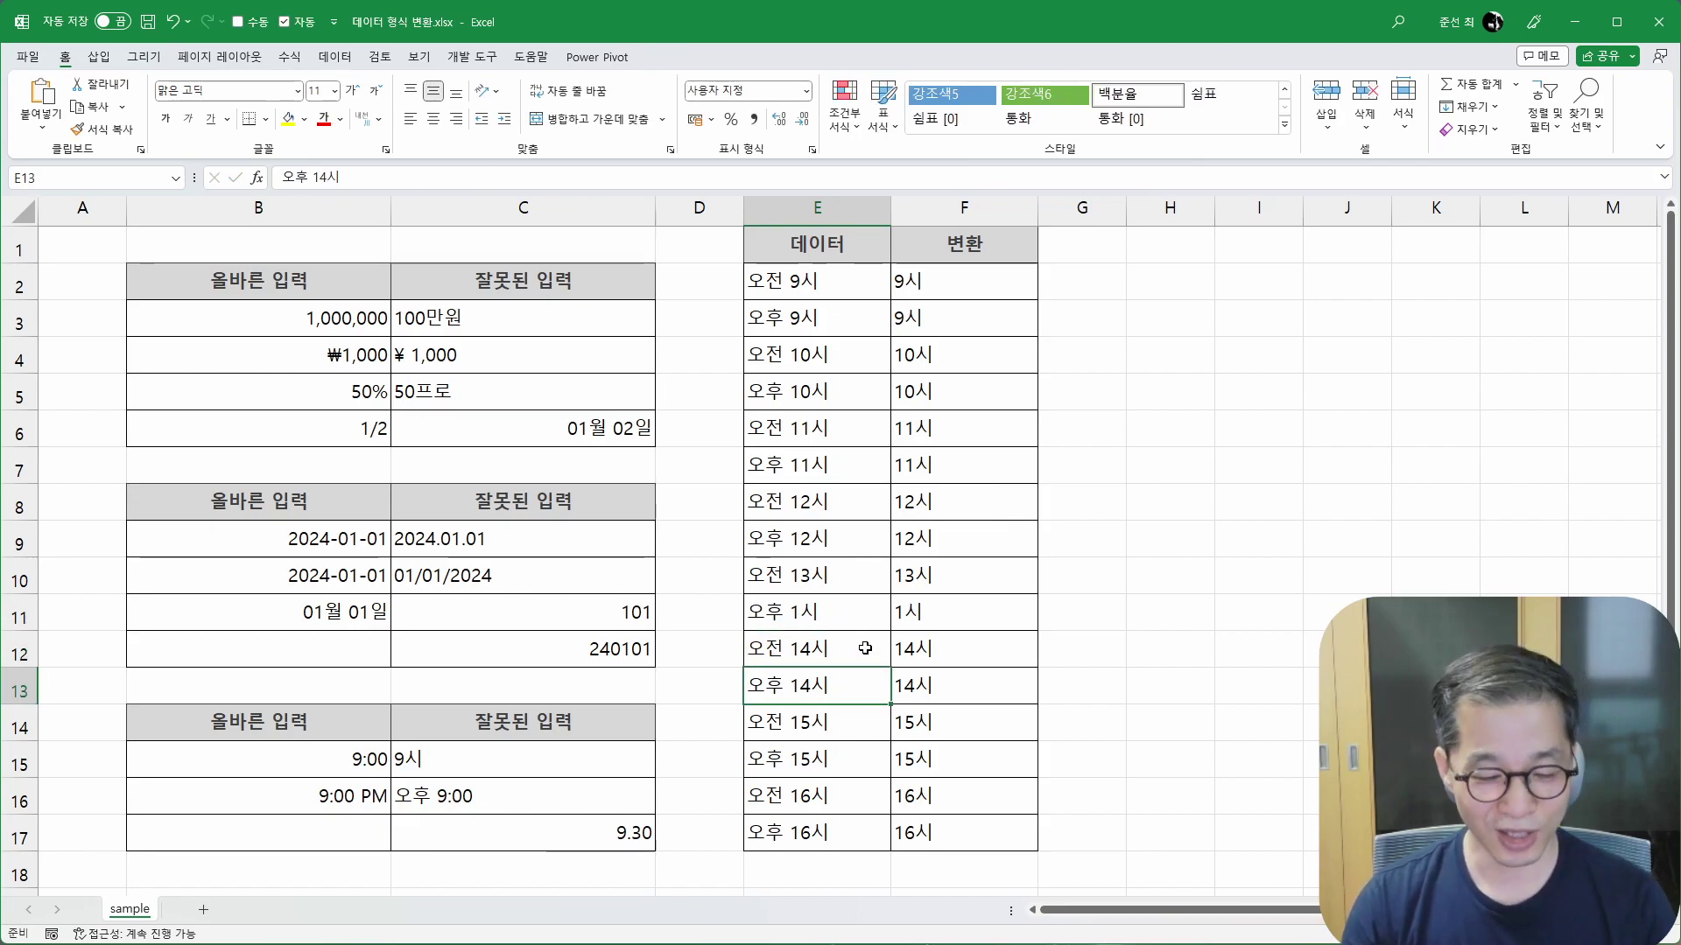
key(F2)
key(Left)
key(BackSpace)
key(BackSpace)
text(2)
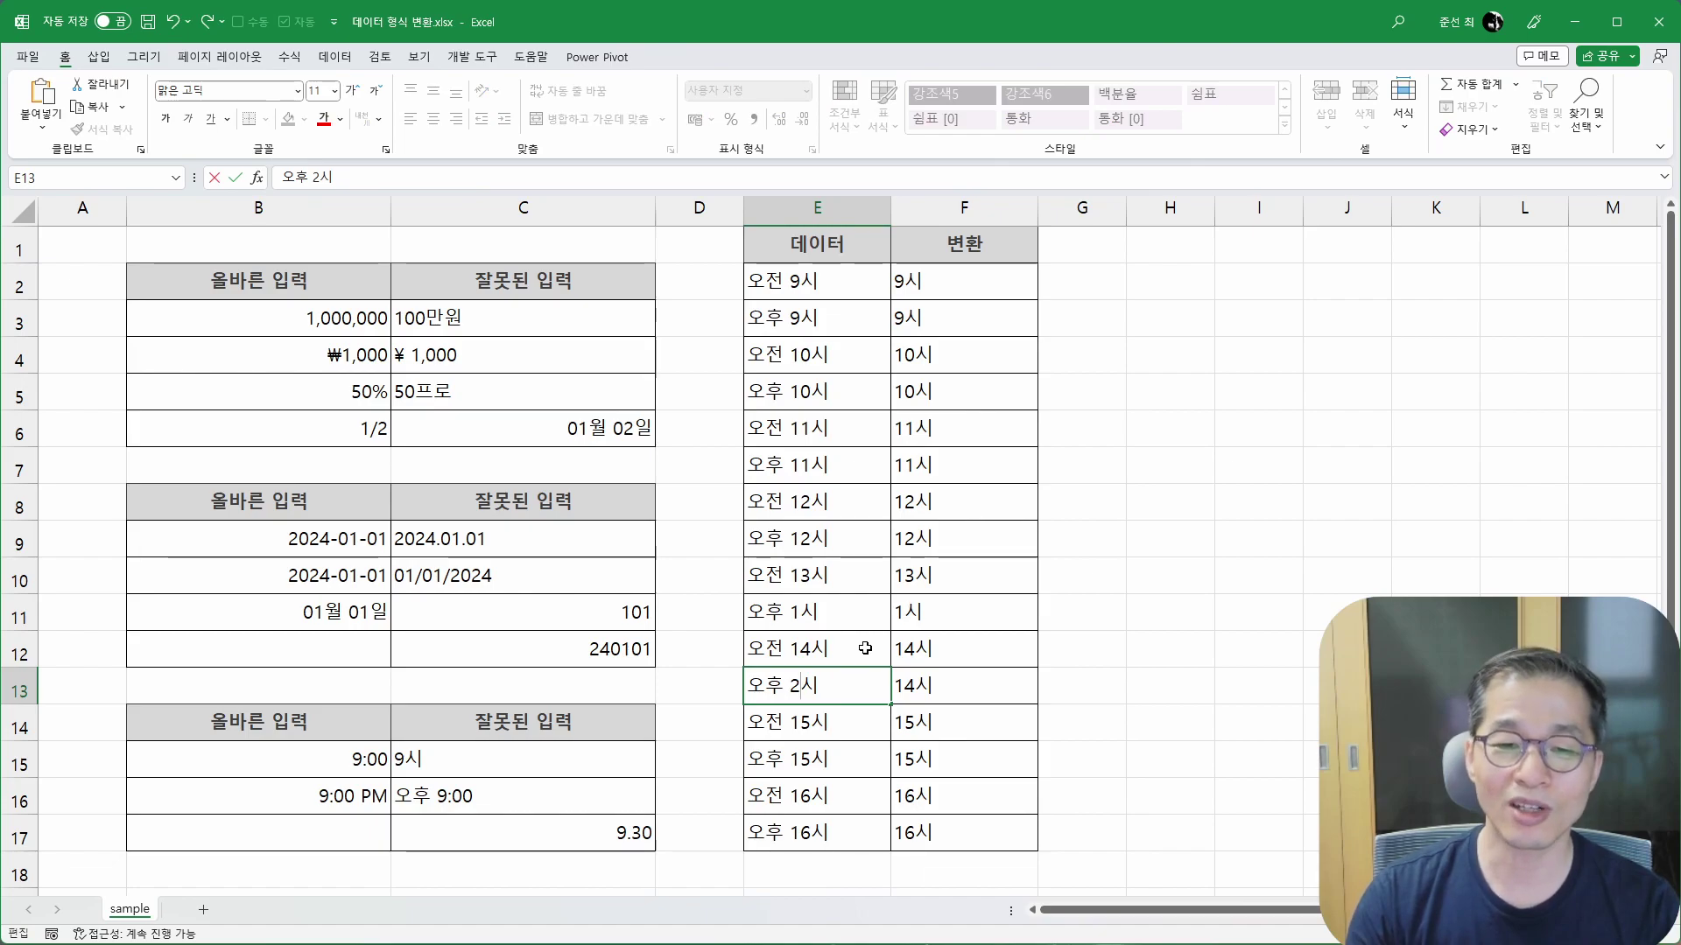
key(Return)
Step: Change the time text in E10 to 오전 1시
key(Up)
key(Up)
key(Up)
key(Up)
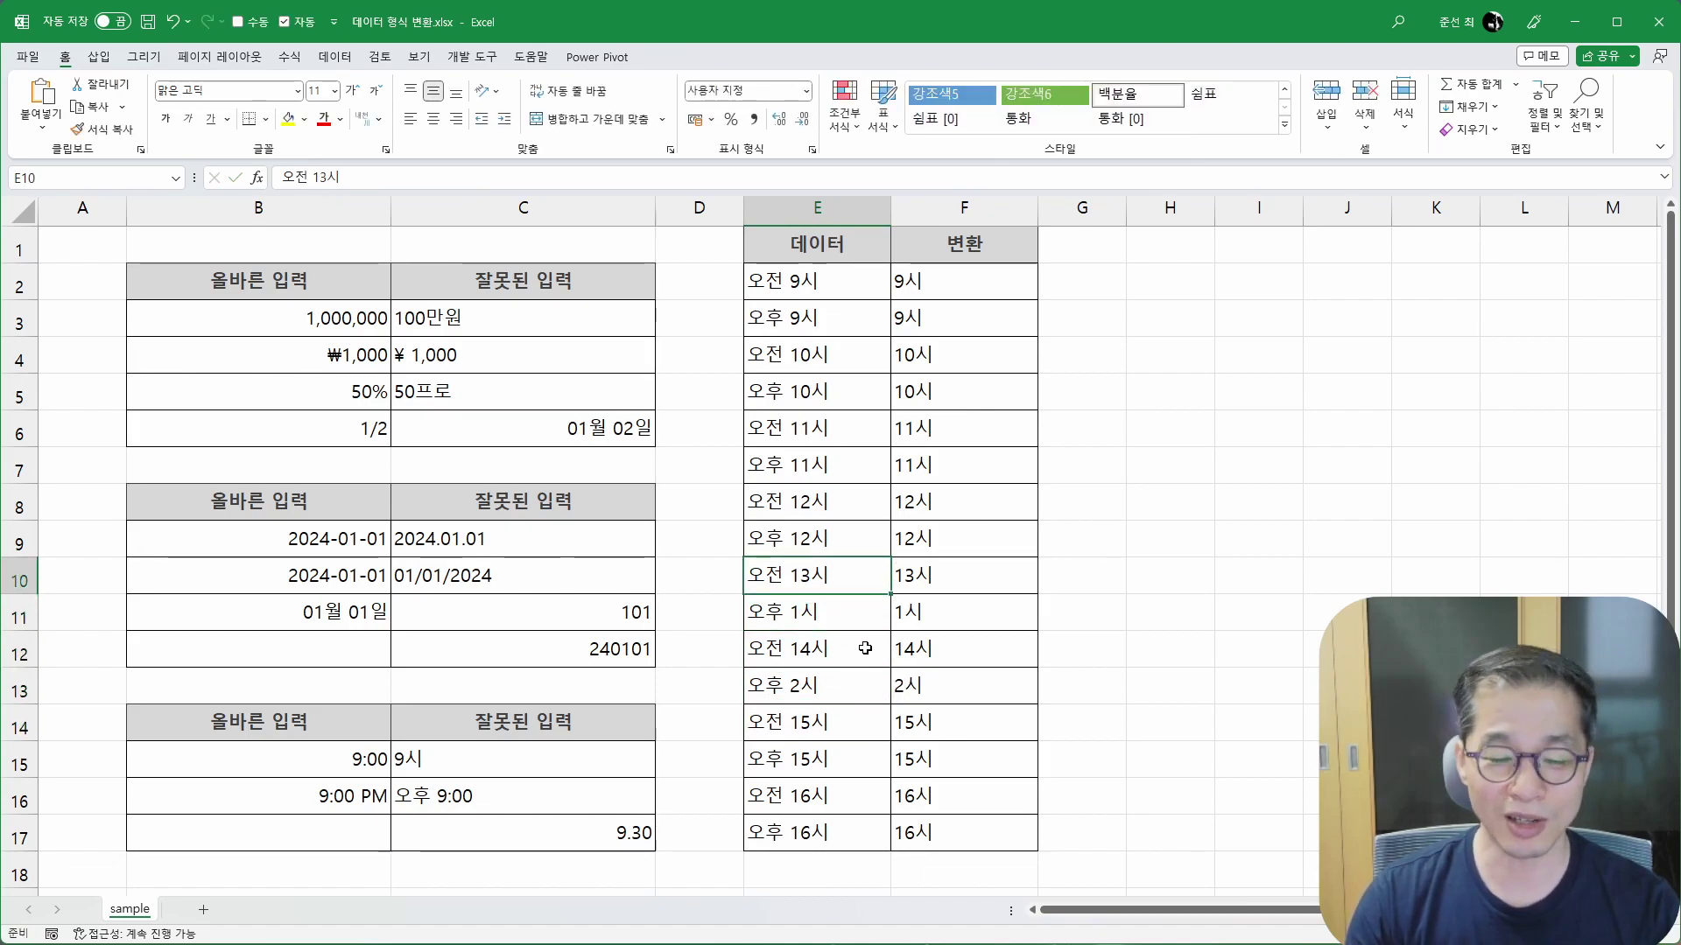
key(F2)
key(Left)
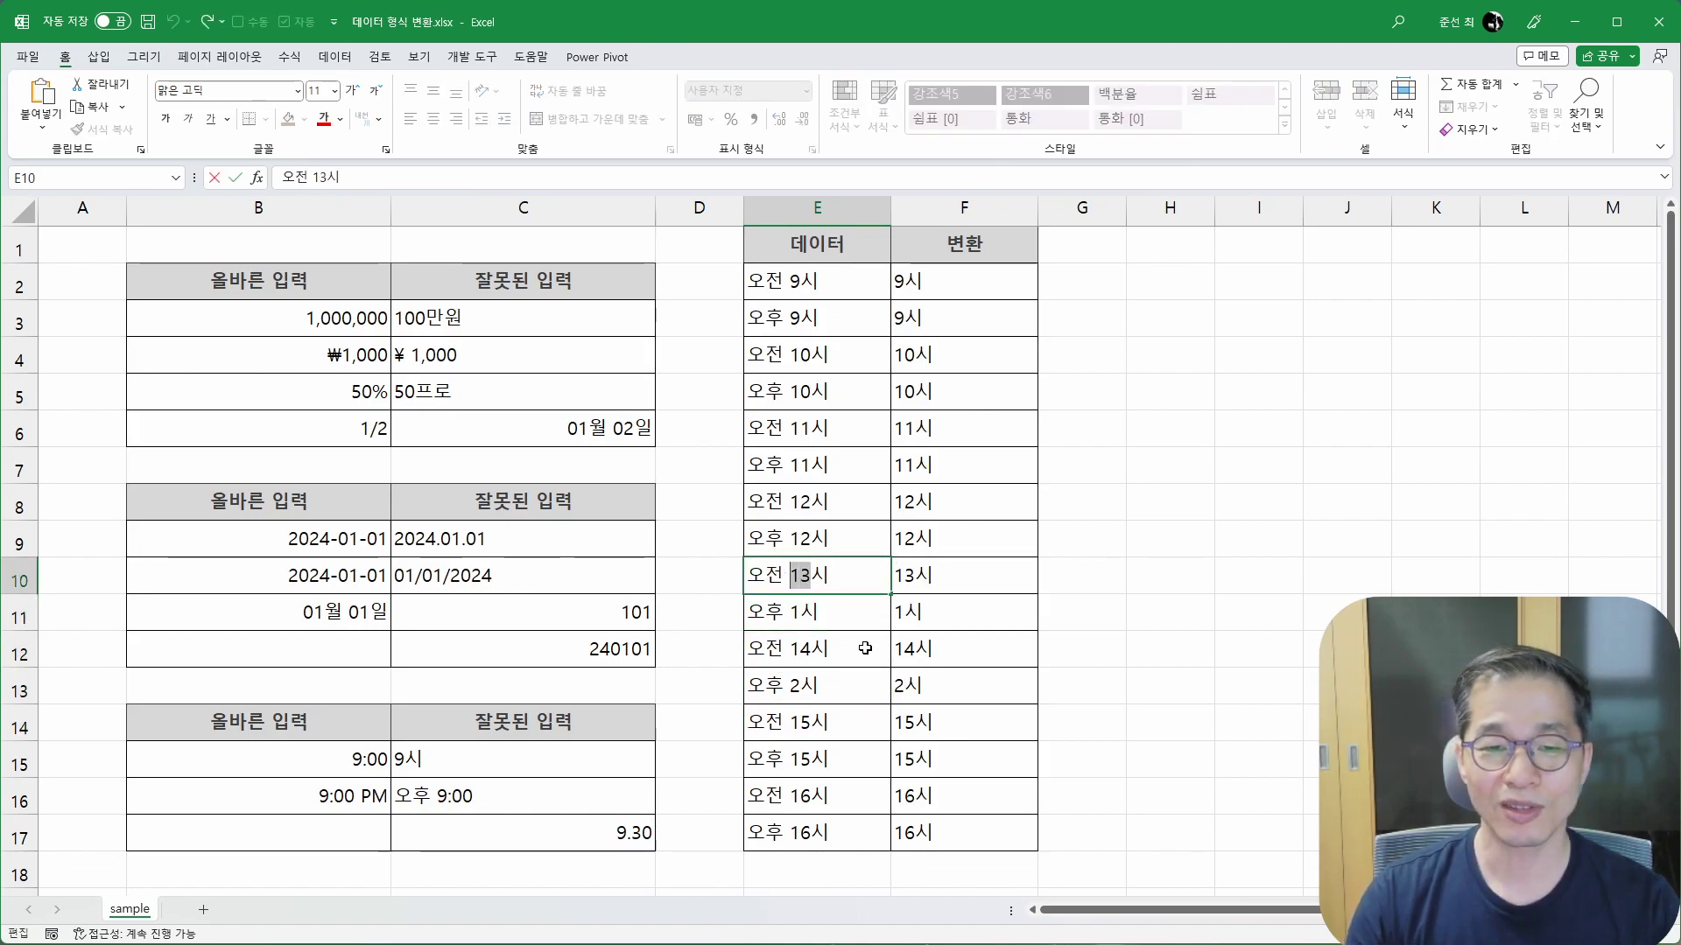
key(BackSpace)
key(Return)
Step: Change the time text in E12 to 오전 1시
key(Down)
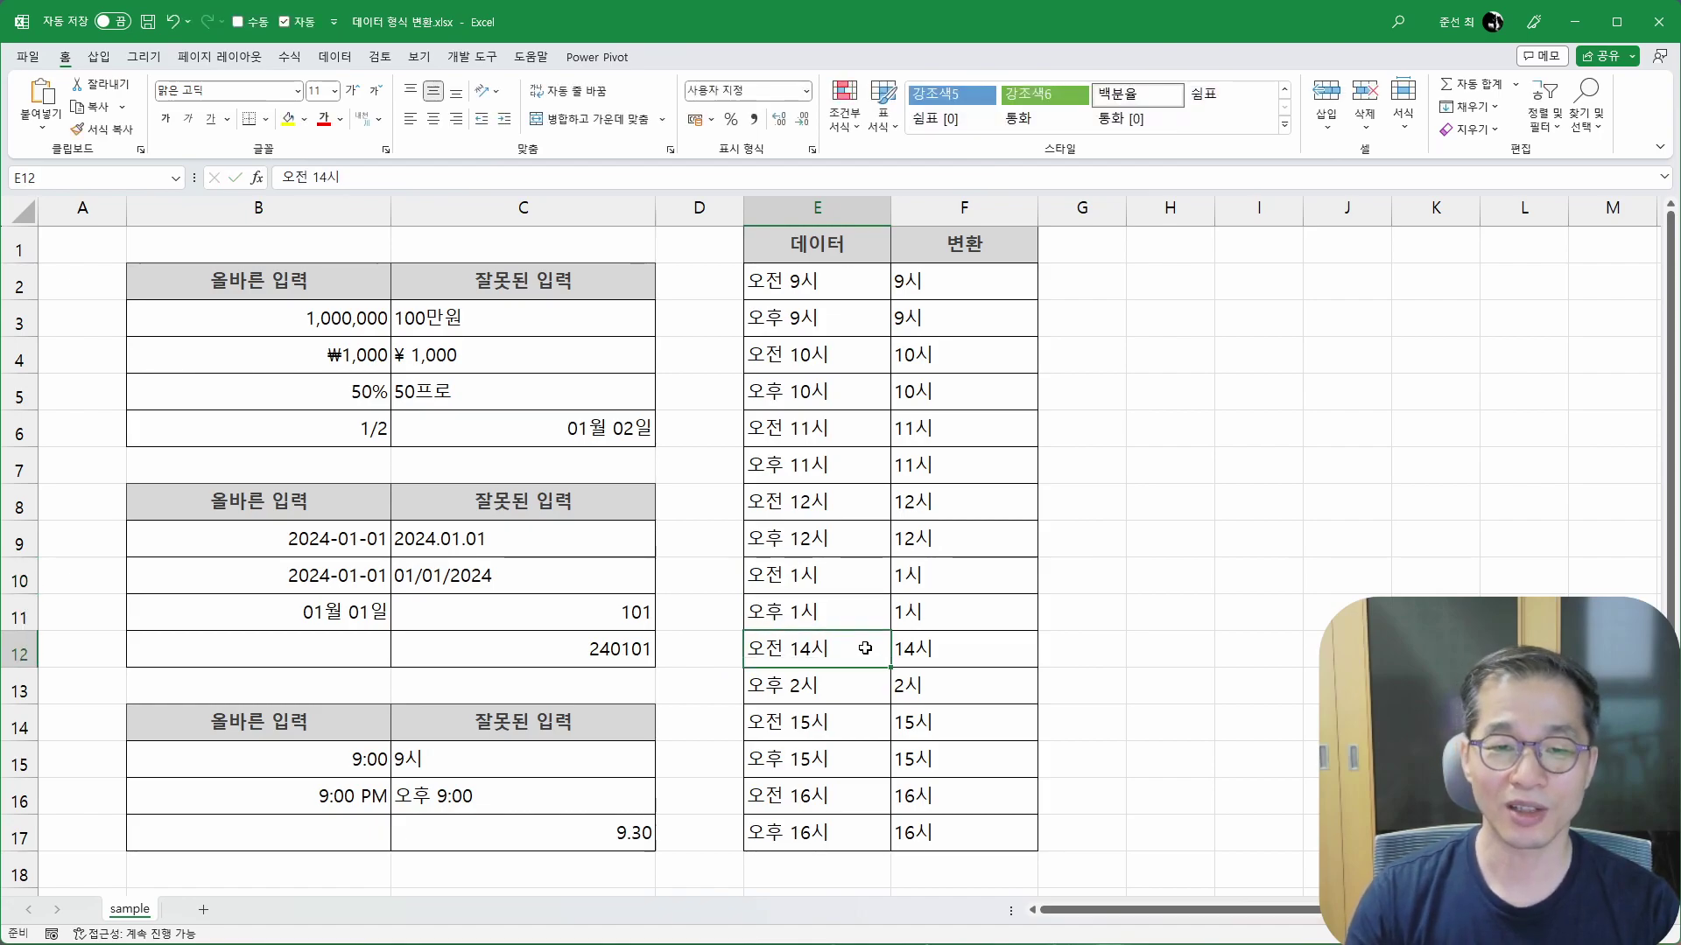
key(F2)
key(Left)
key(shift+Left)
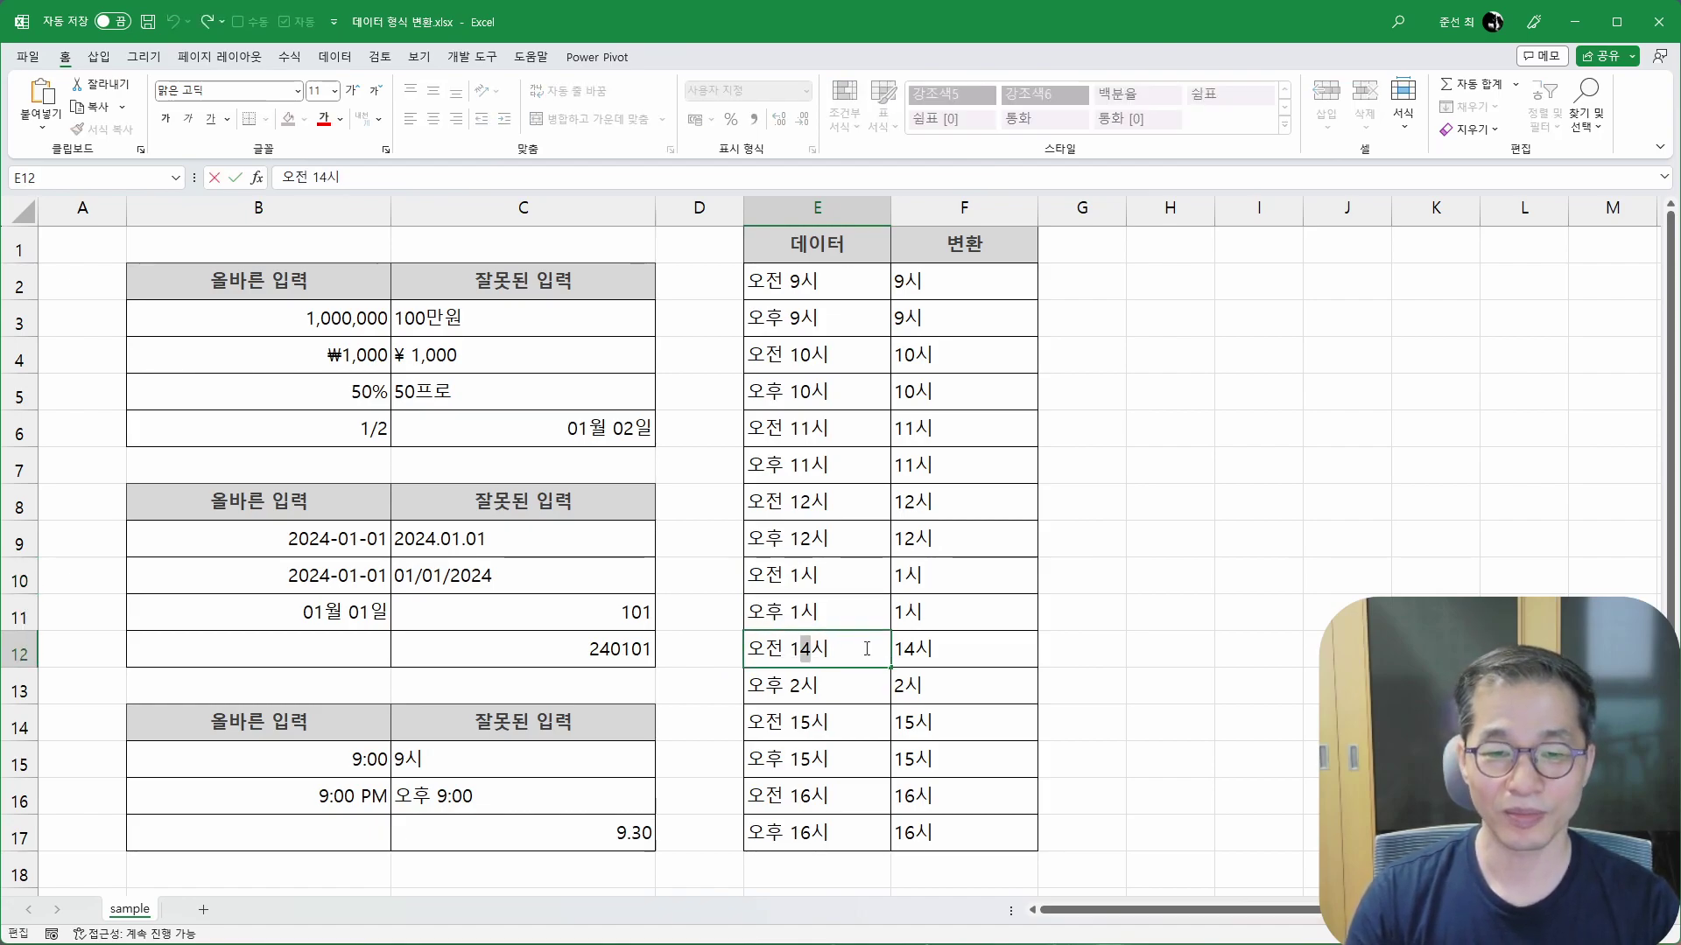
key(Return)
key(Up)
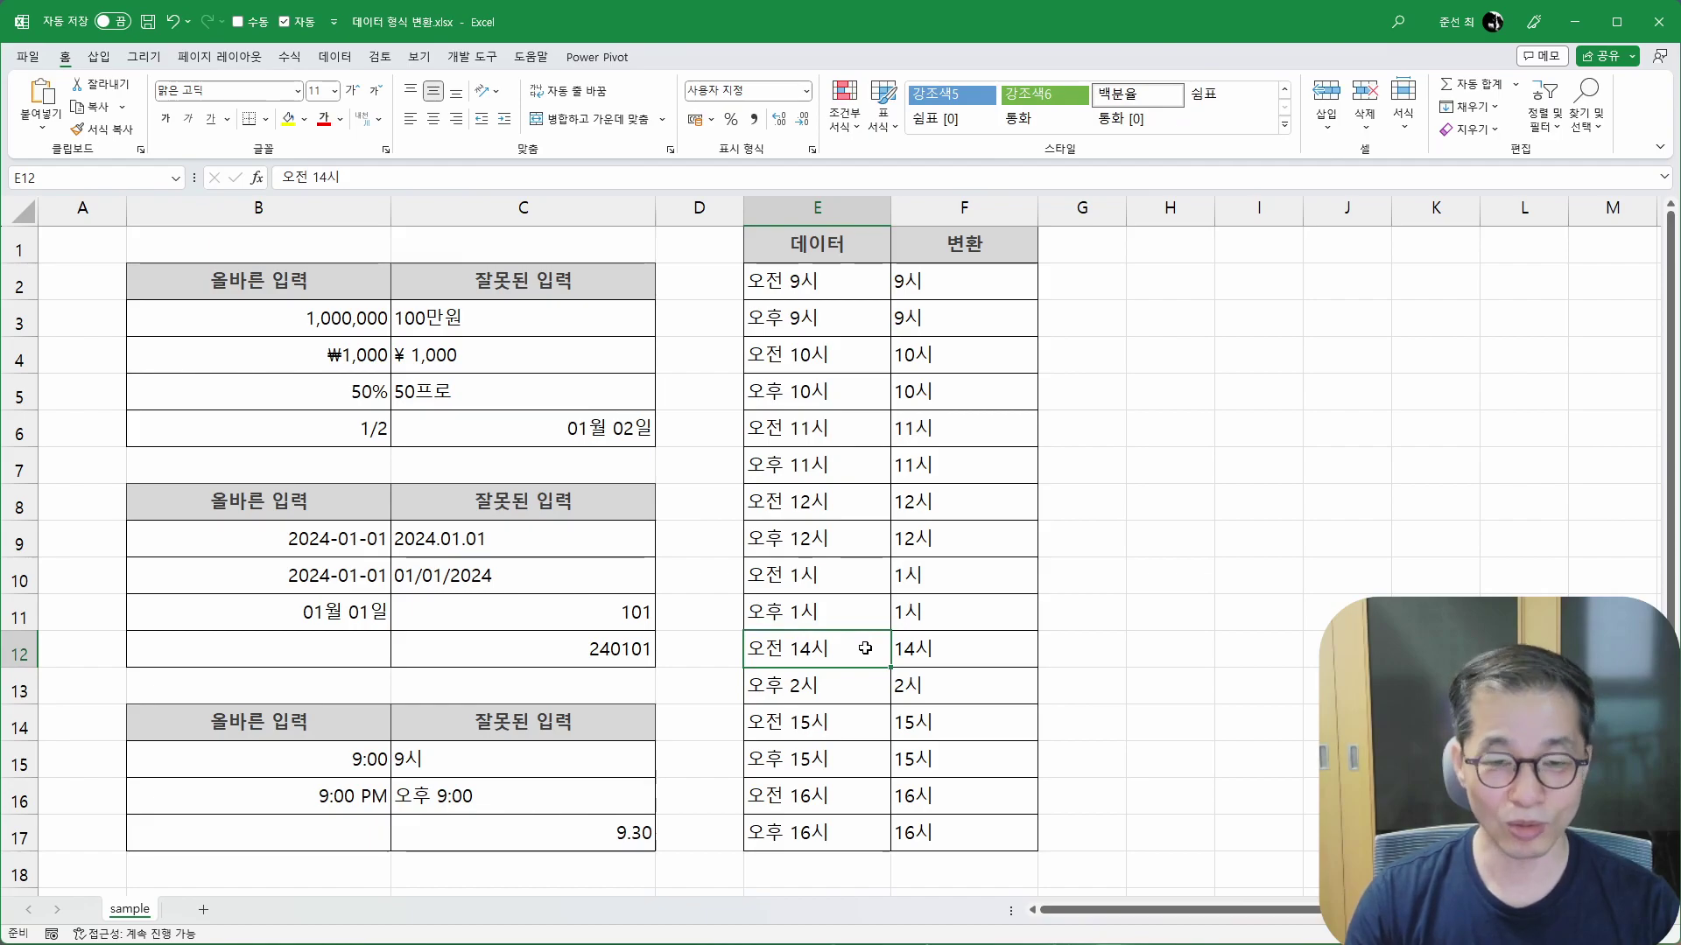
key(F2)
key(BackSpace)
key(Return)
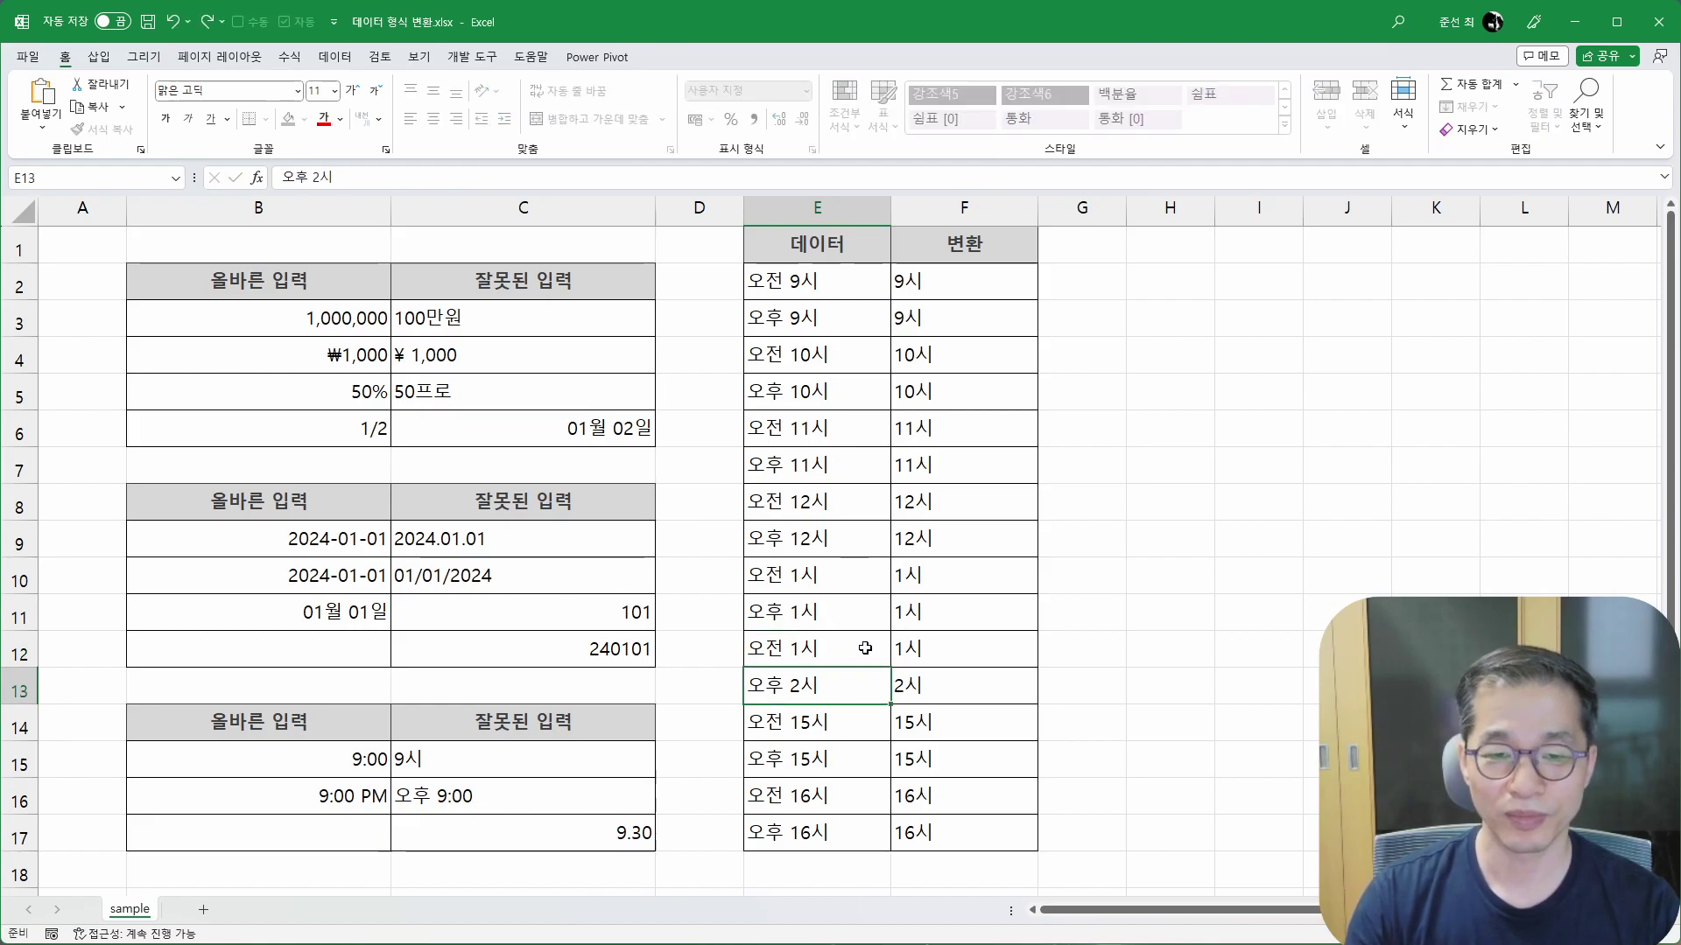
Step: Change the time text in E12 to 오전 2시
drag(832, 575, 844, 694)
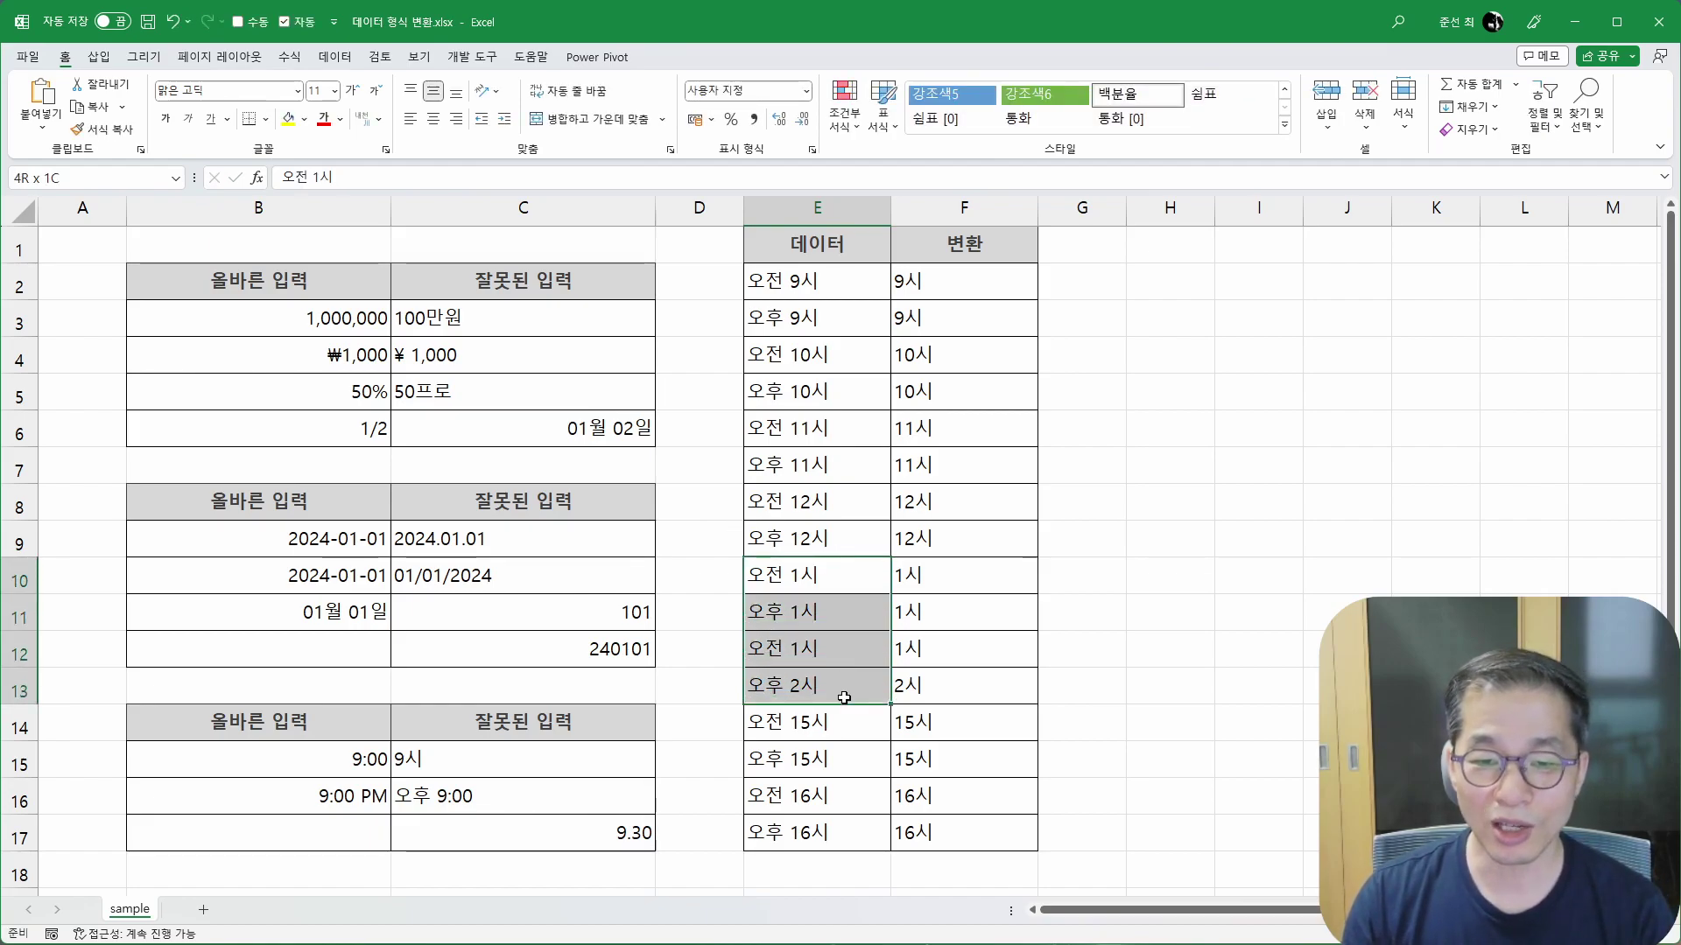
click(812, 648)
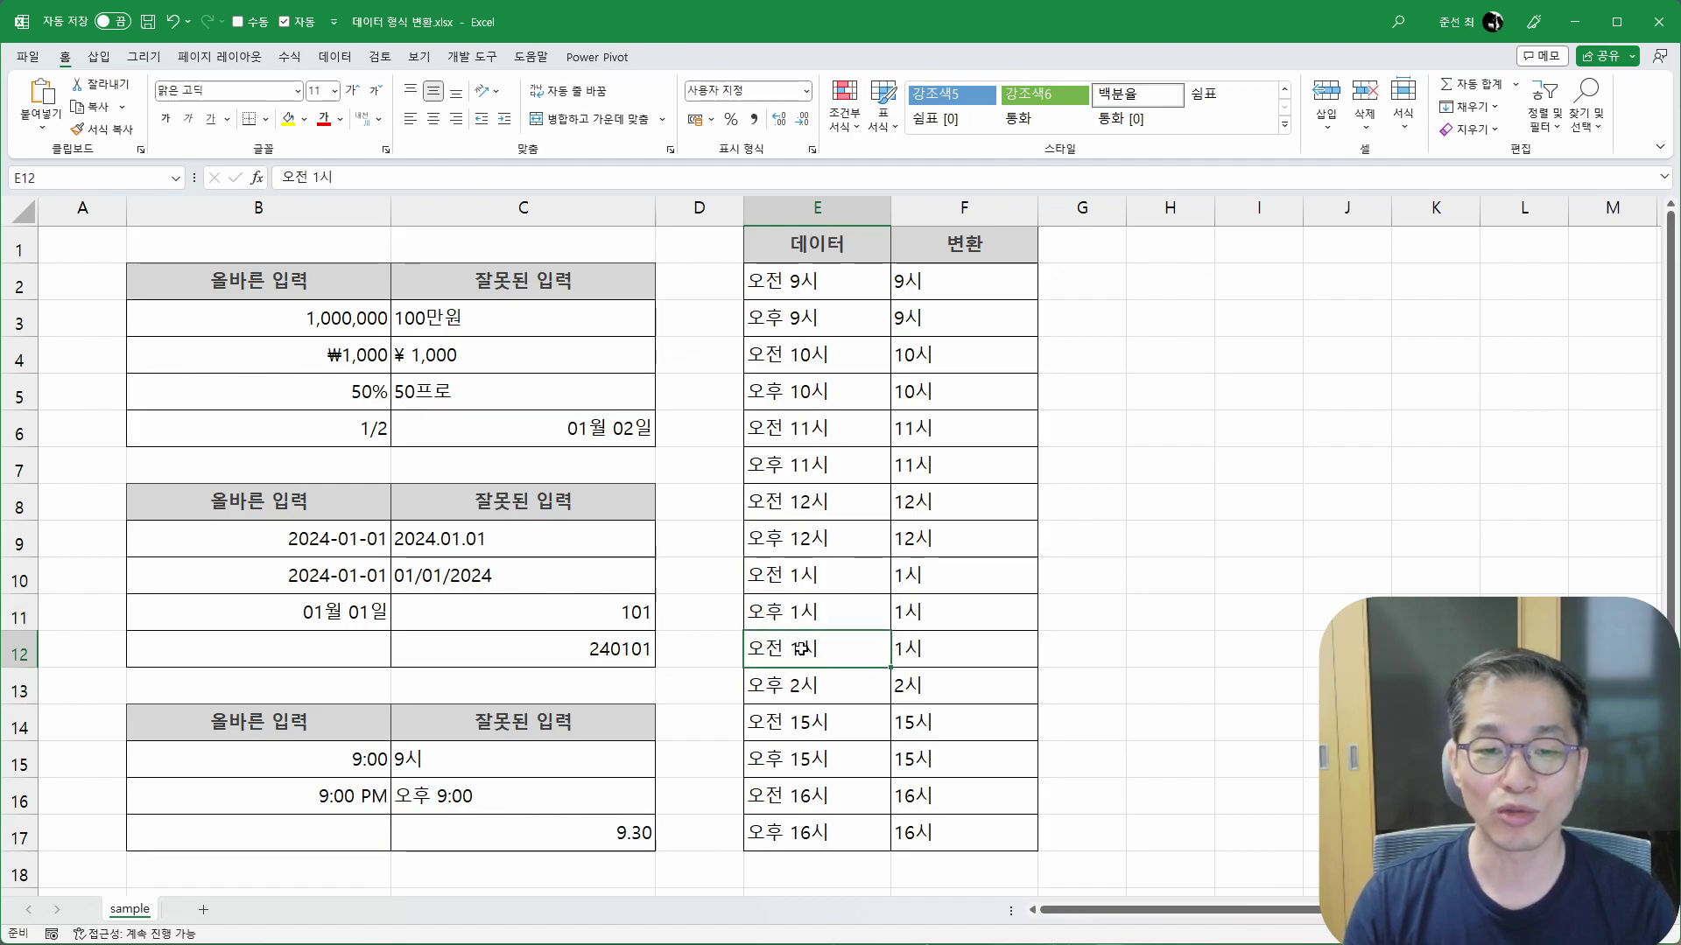
double_click(812, 649)
key(BackSpace)
text(2)
key(Return)
Step: Extend the hourly 오전/오후 time texts down through E17, ending at 오후 4시
drag(831, 577, 880, 836)
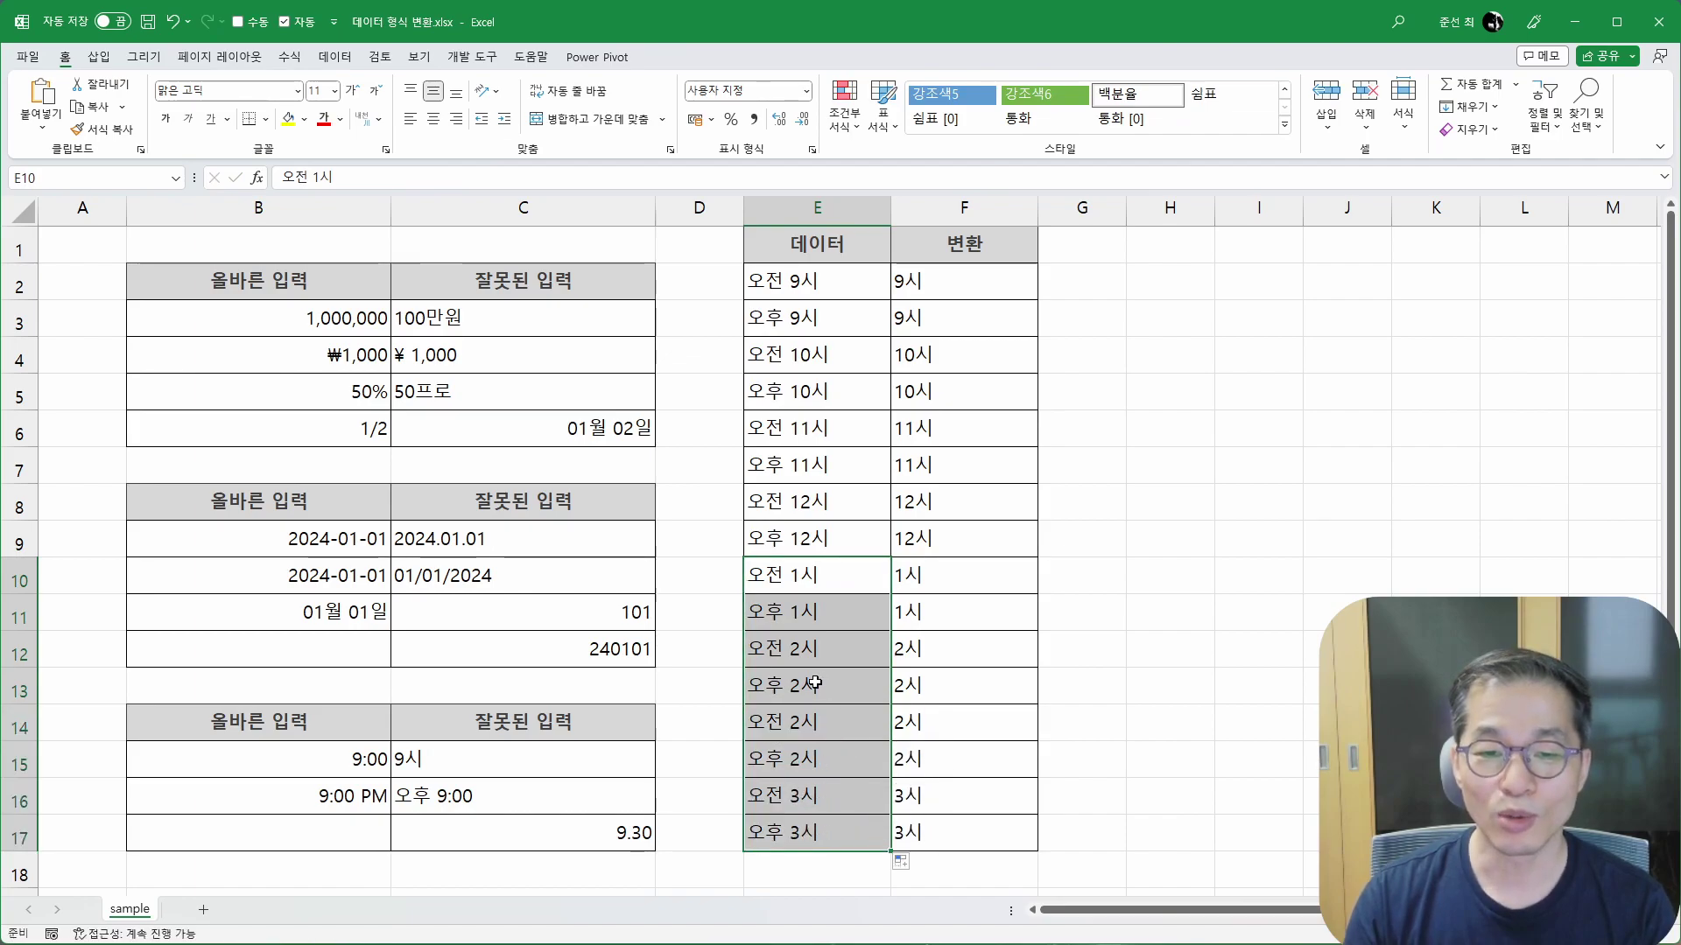
drag(823, 658, 893, 849)
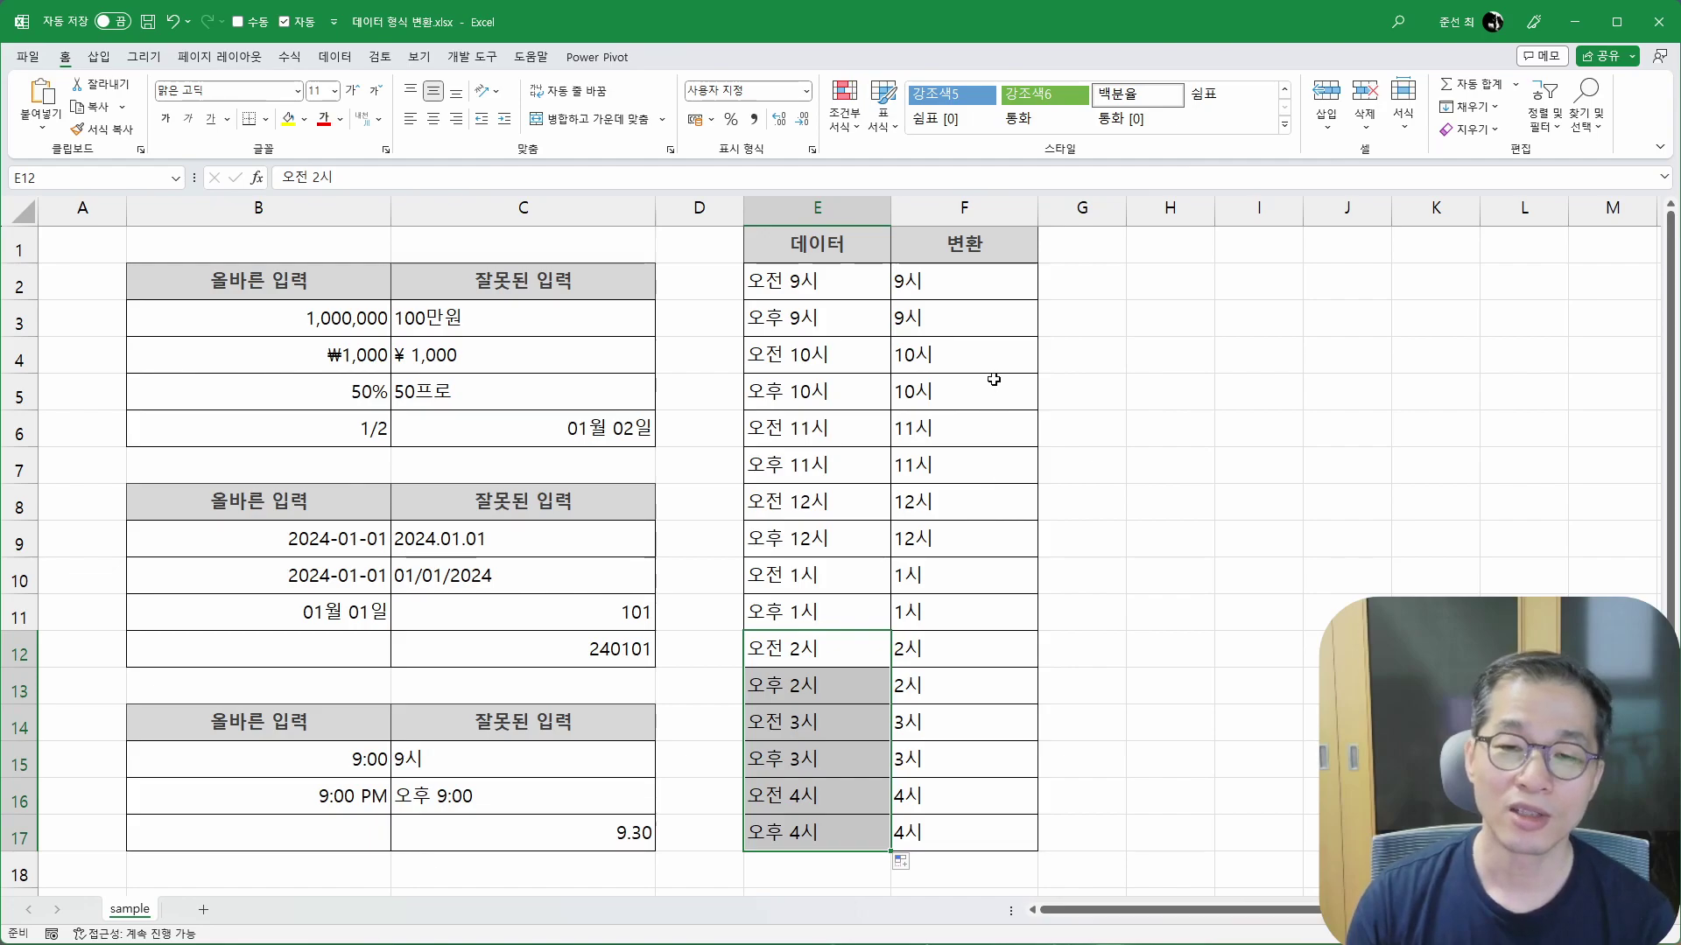
Step: Change the F2 formula to =SUBSTITUTE(MID(E2, 4, 10), "시", ":00") and fill it down to F17
click(964, 577)
drag(954, 282, 1006, 826)
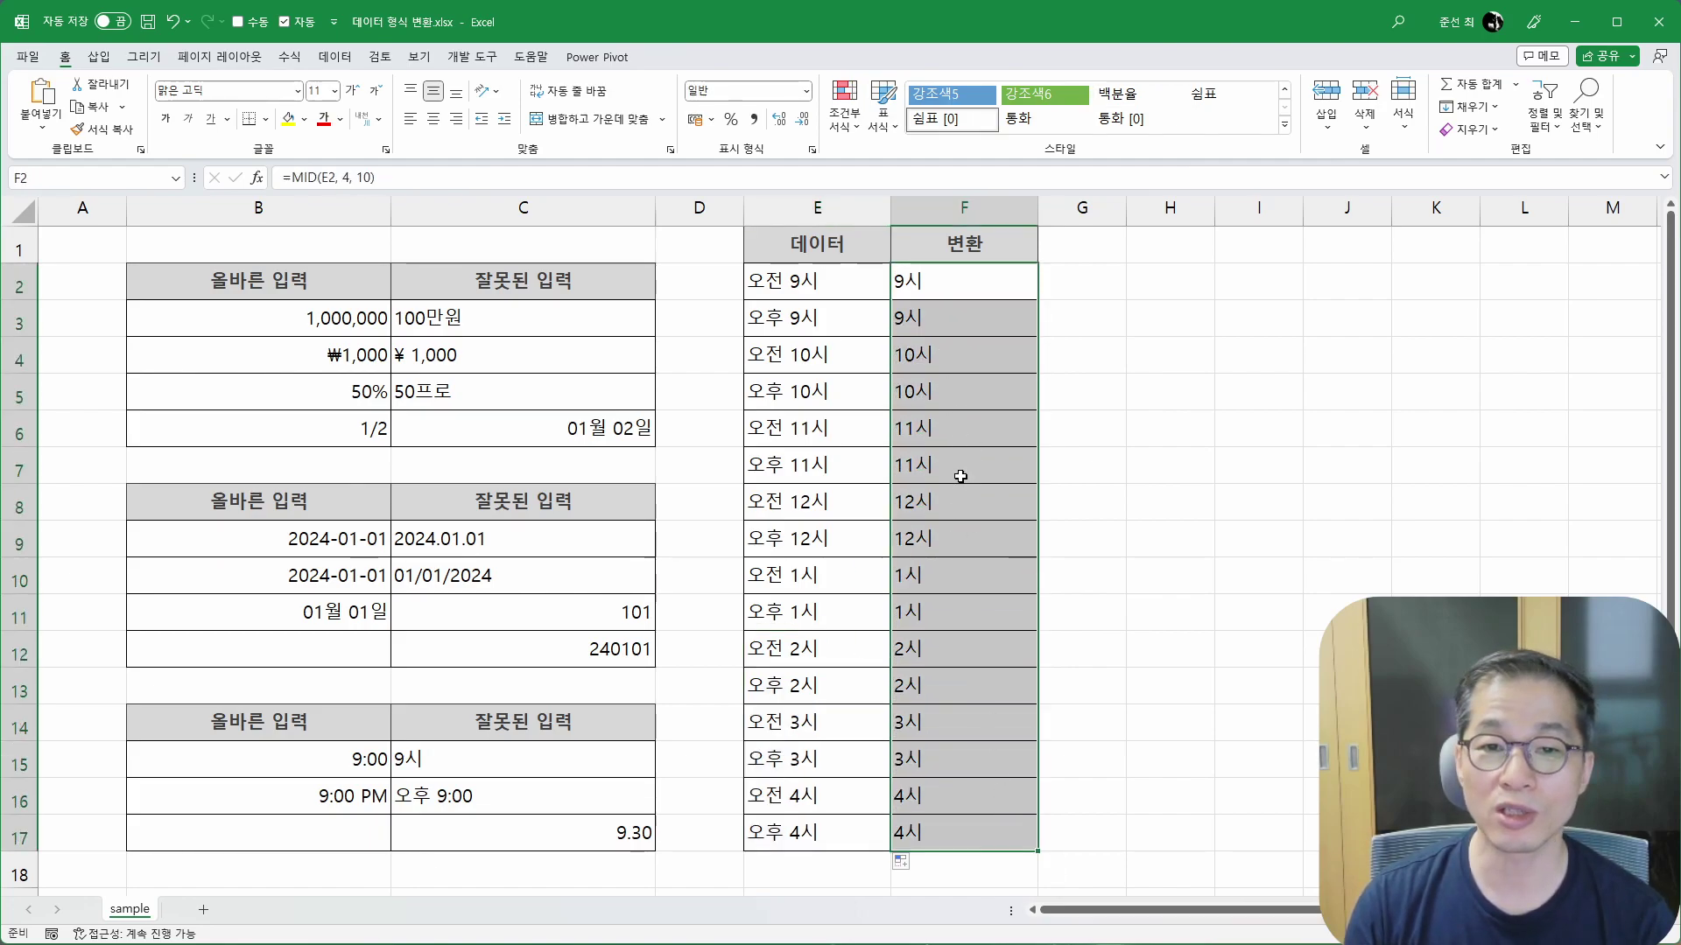
click(919, 287)
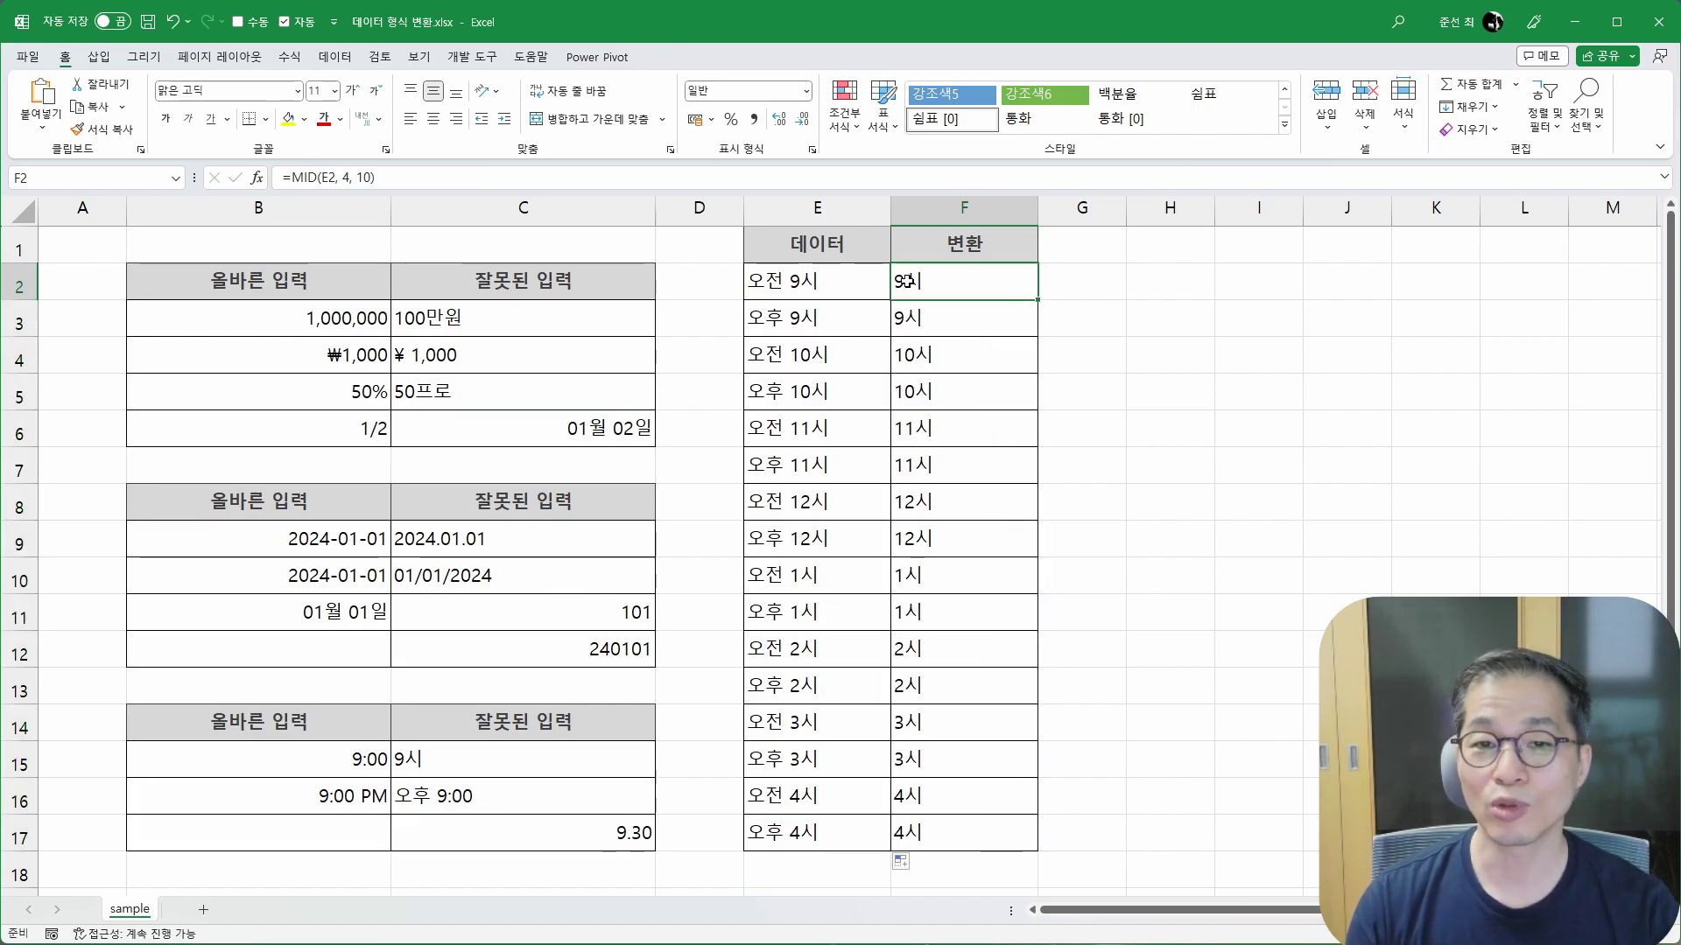
double_click(899, 282)
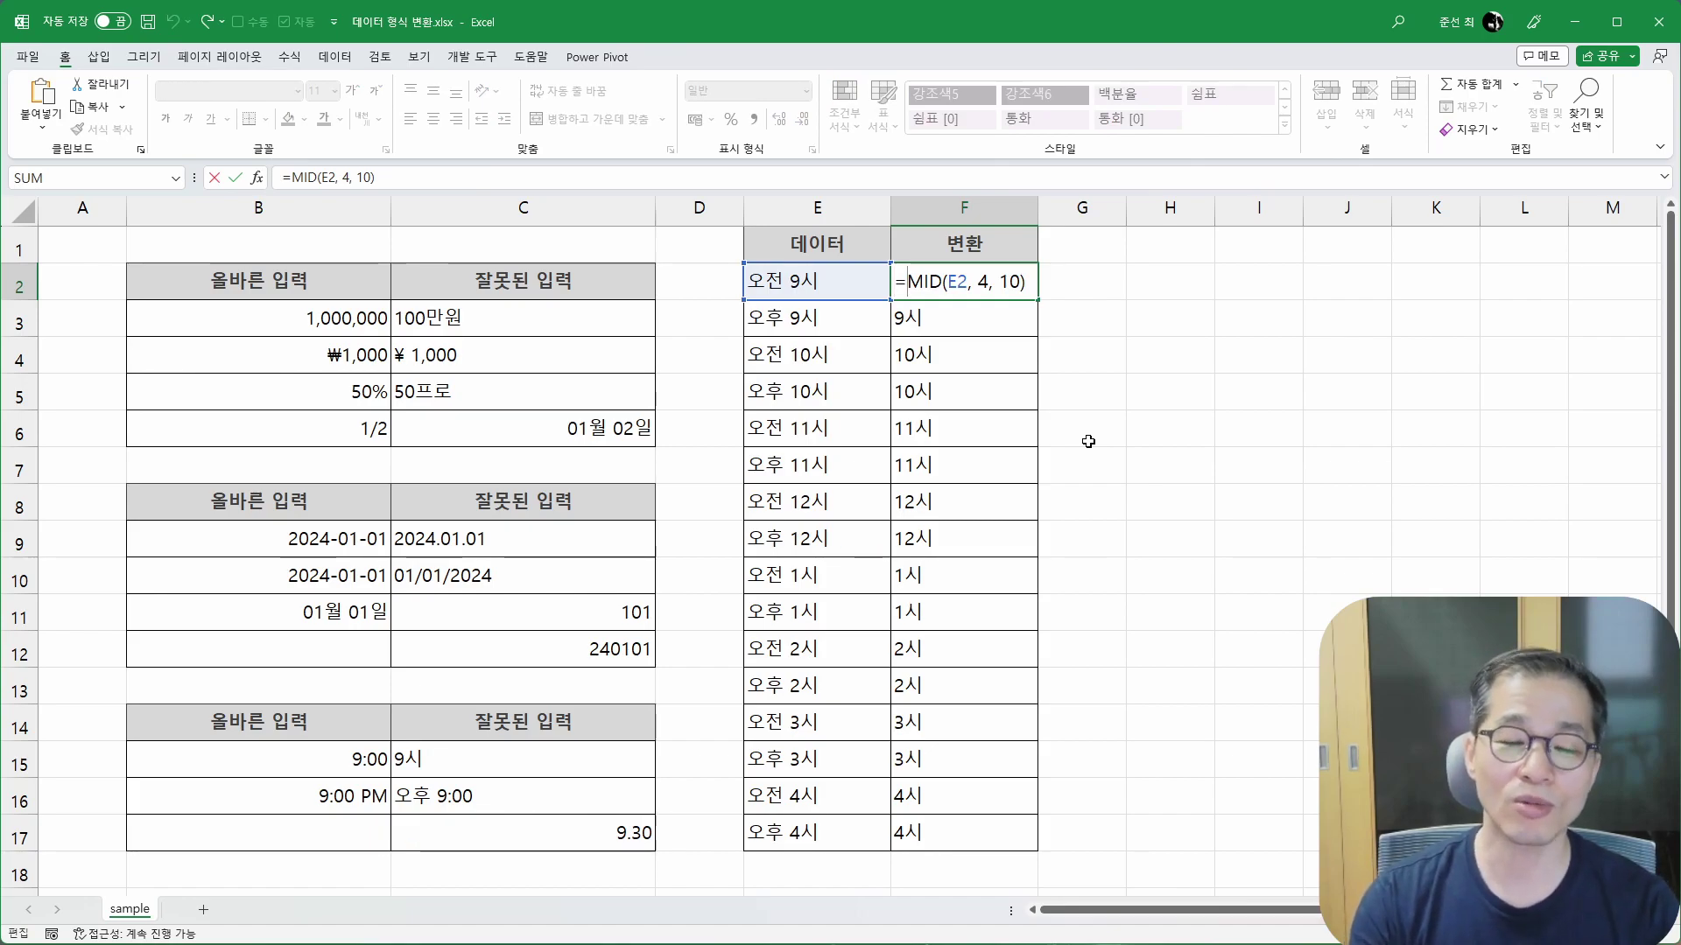
text(SUBSTITU)
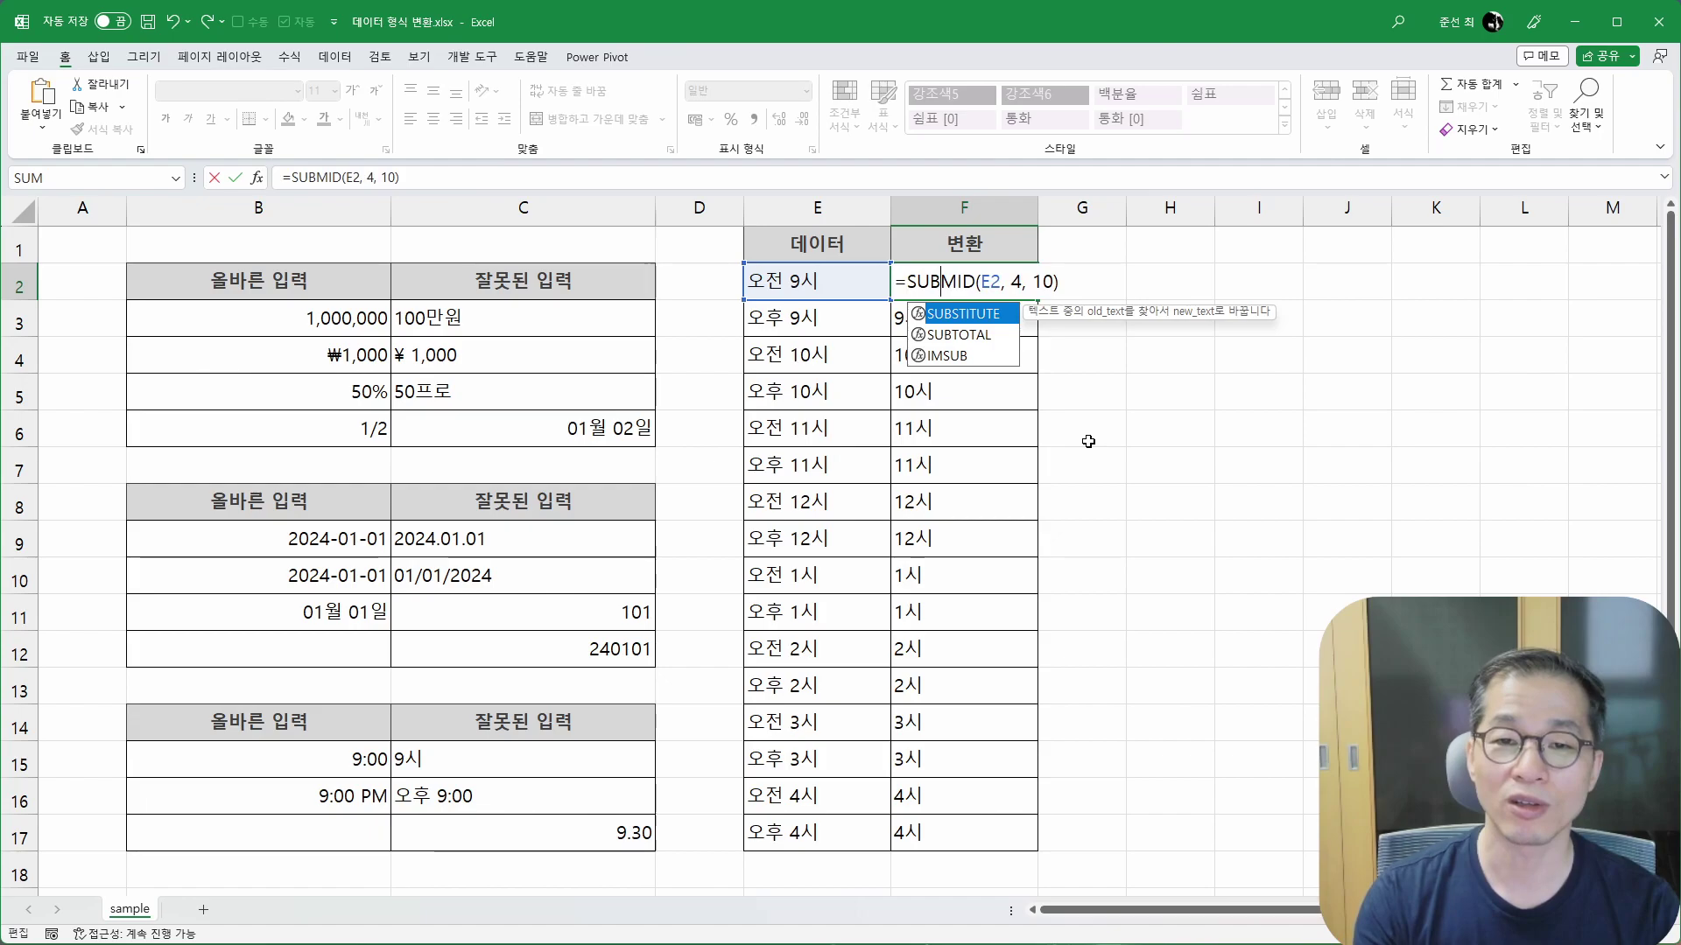
text(TE()
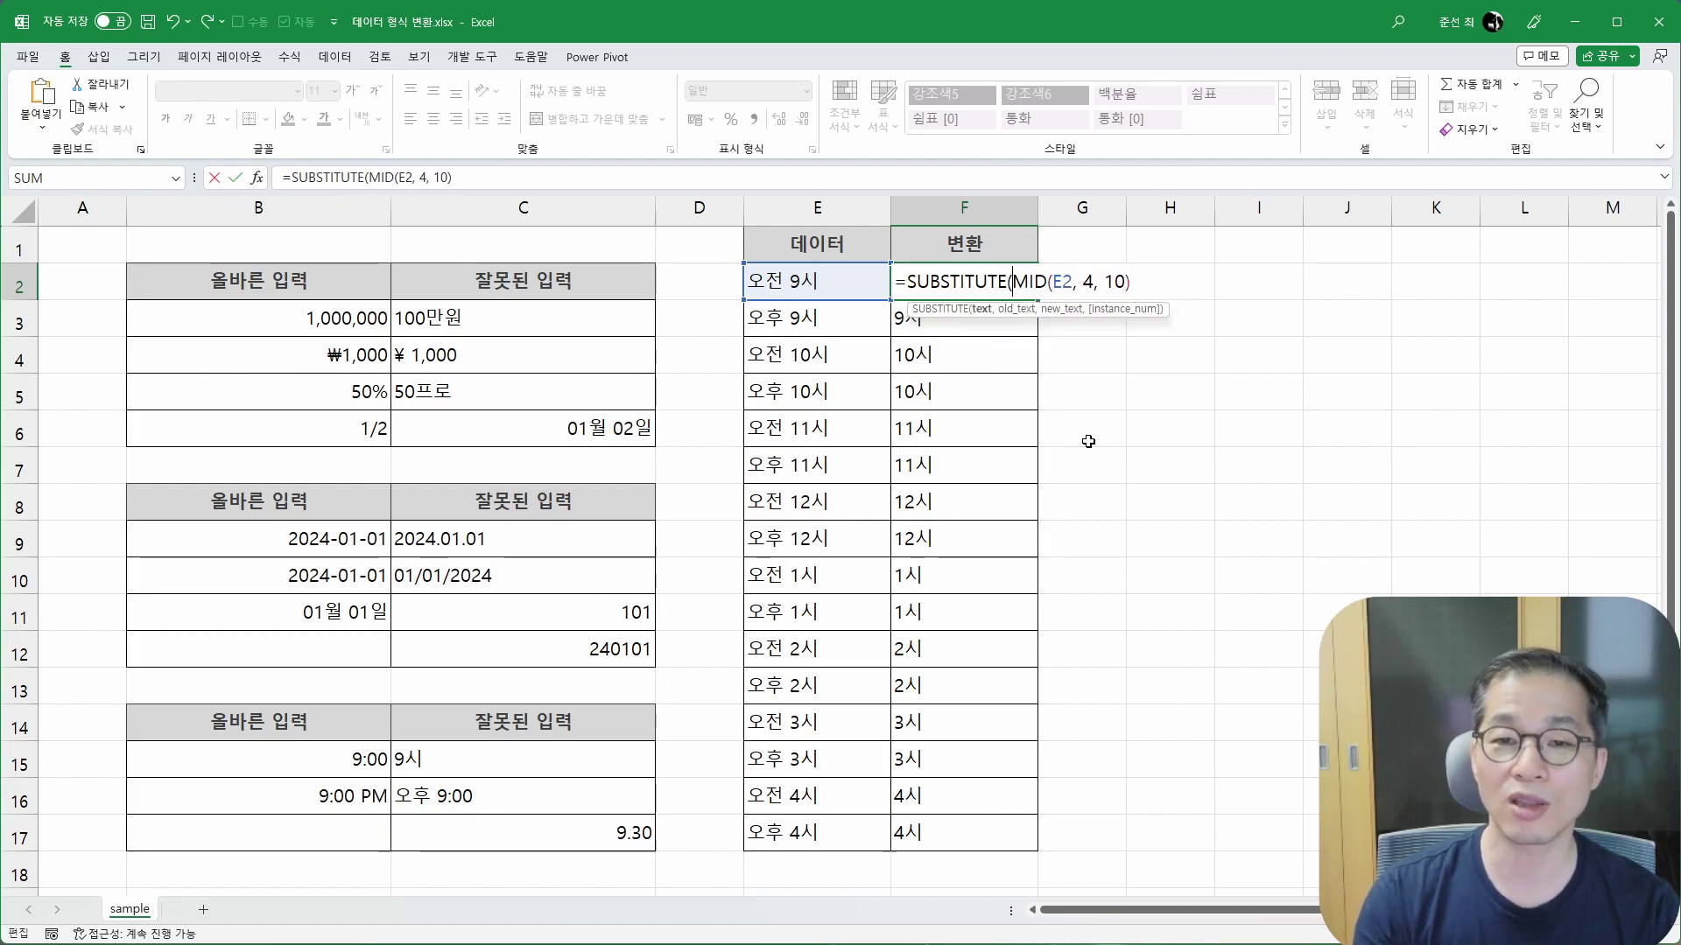
key(End)
text(, "시",)
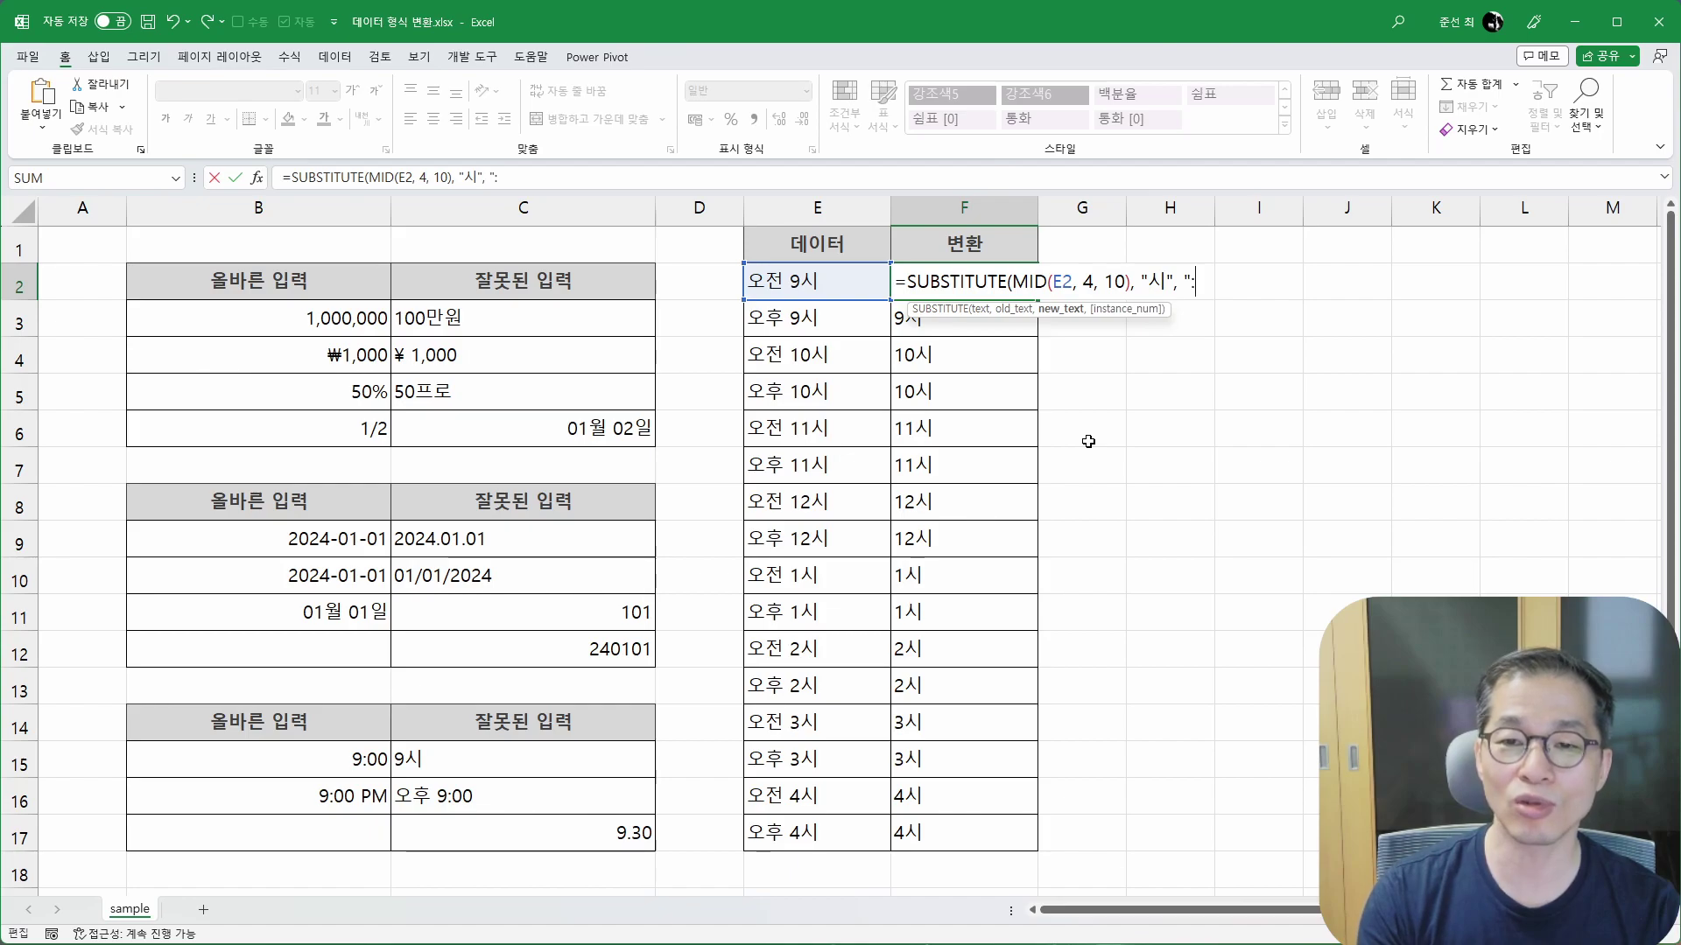
text( ":00"))
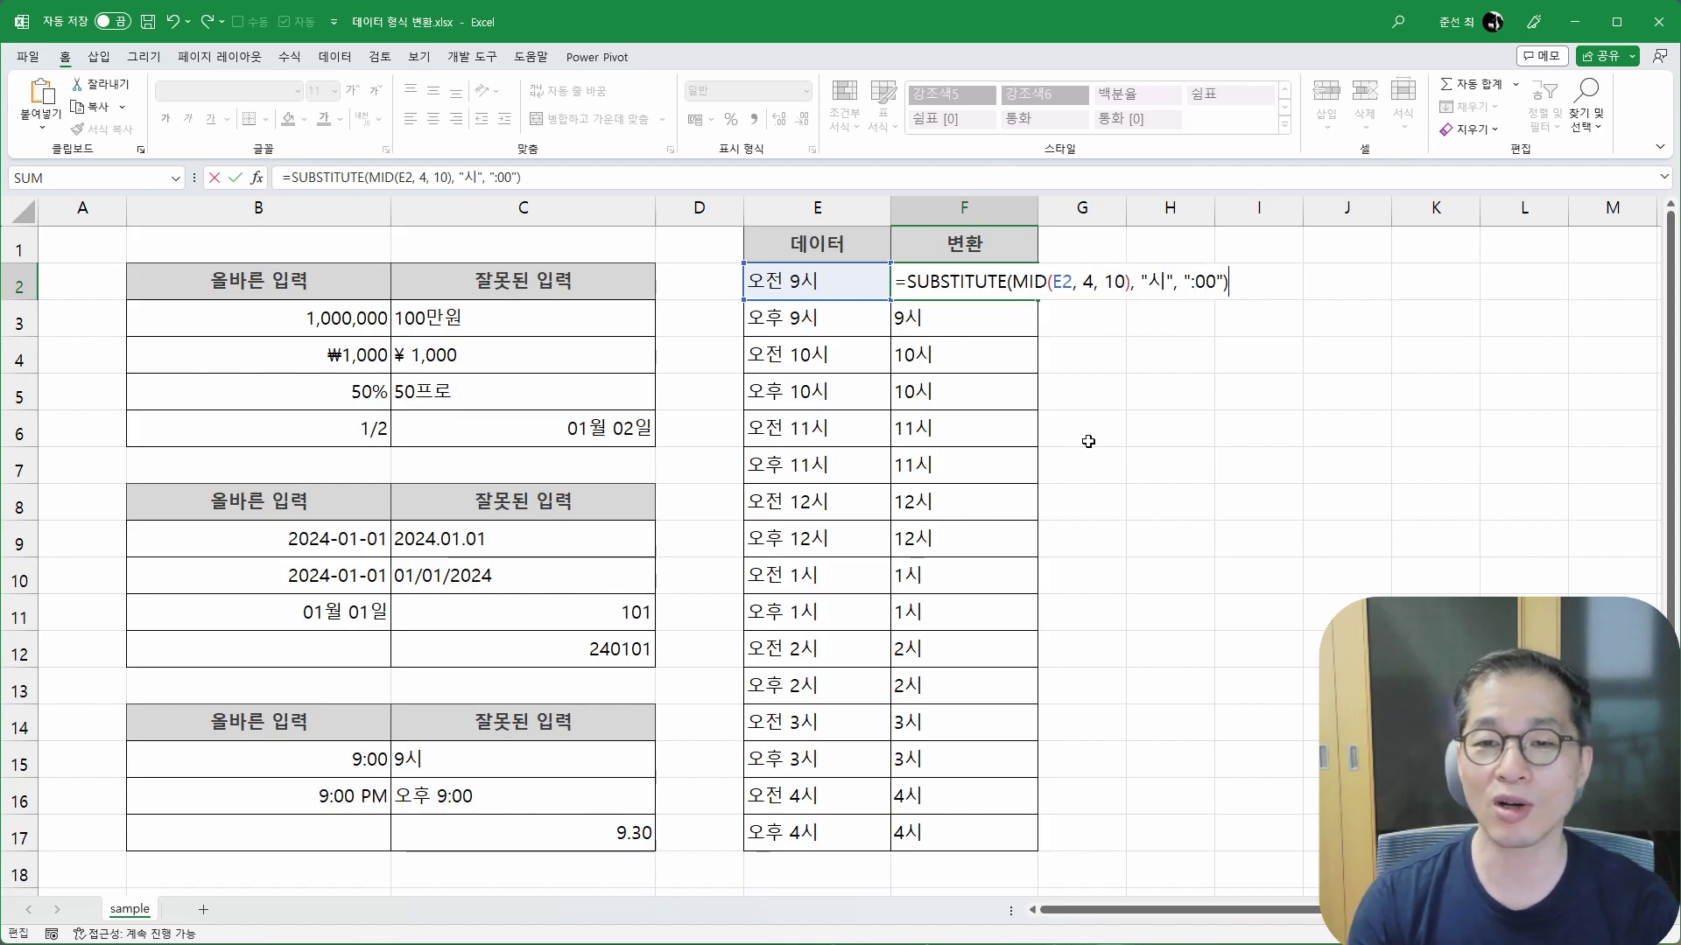
key(Return)
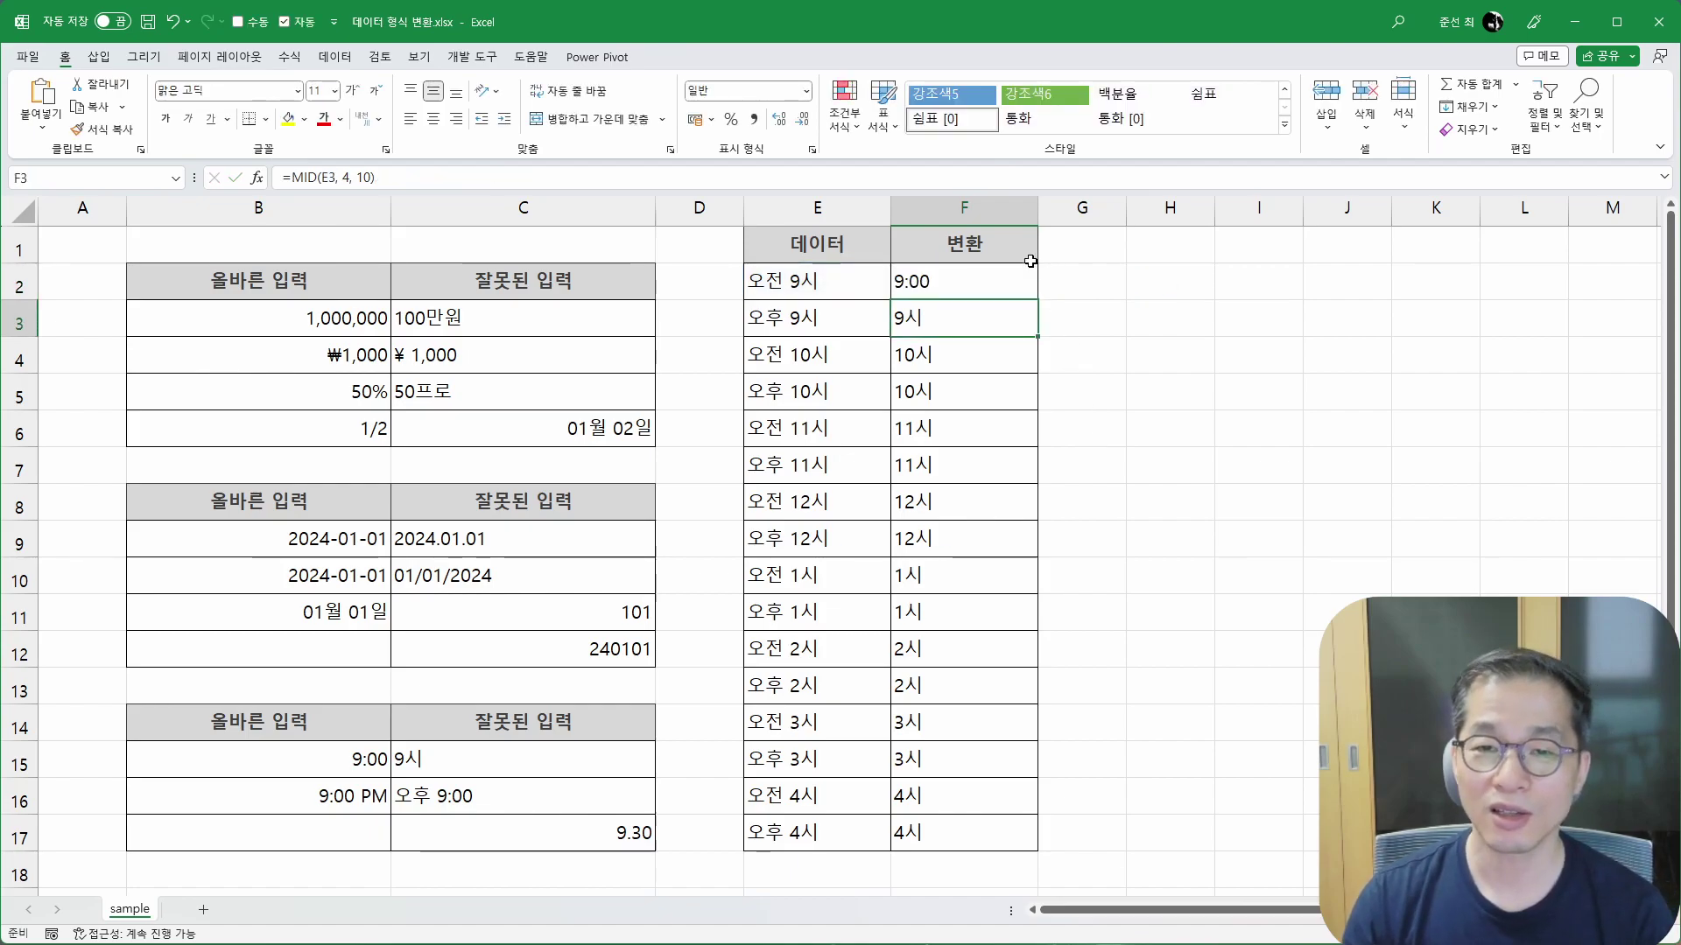
click(1030, 289)
double_click(1036, 304)
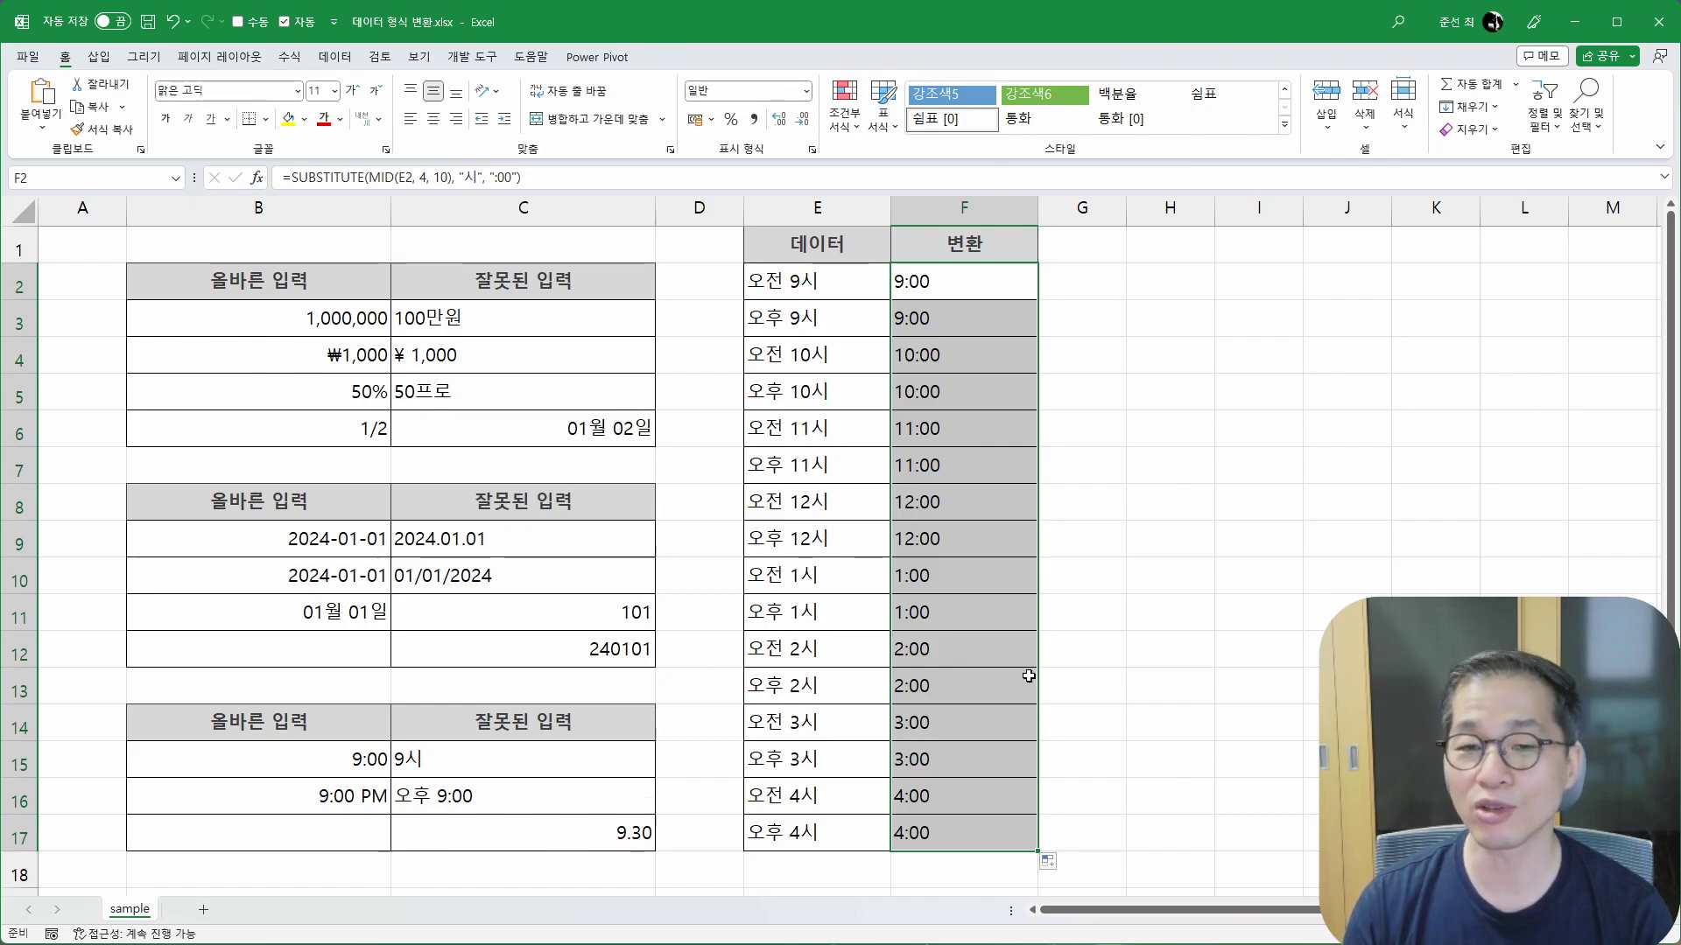
Step: Append + IF(LEFT(E2, 2)="오후", 0.5, 0) to the F2 formula and fill it down to F17
double_click(982, 293)
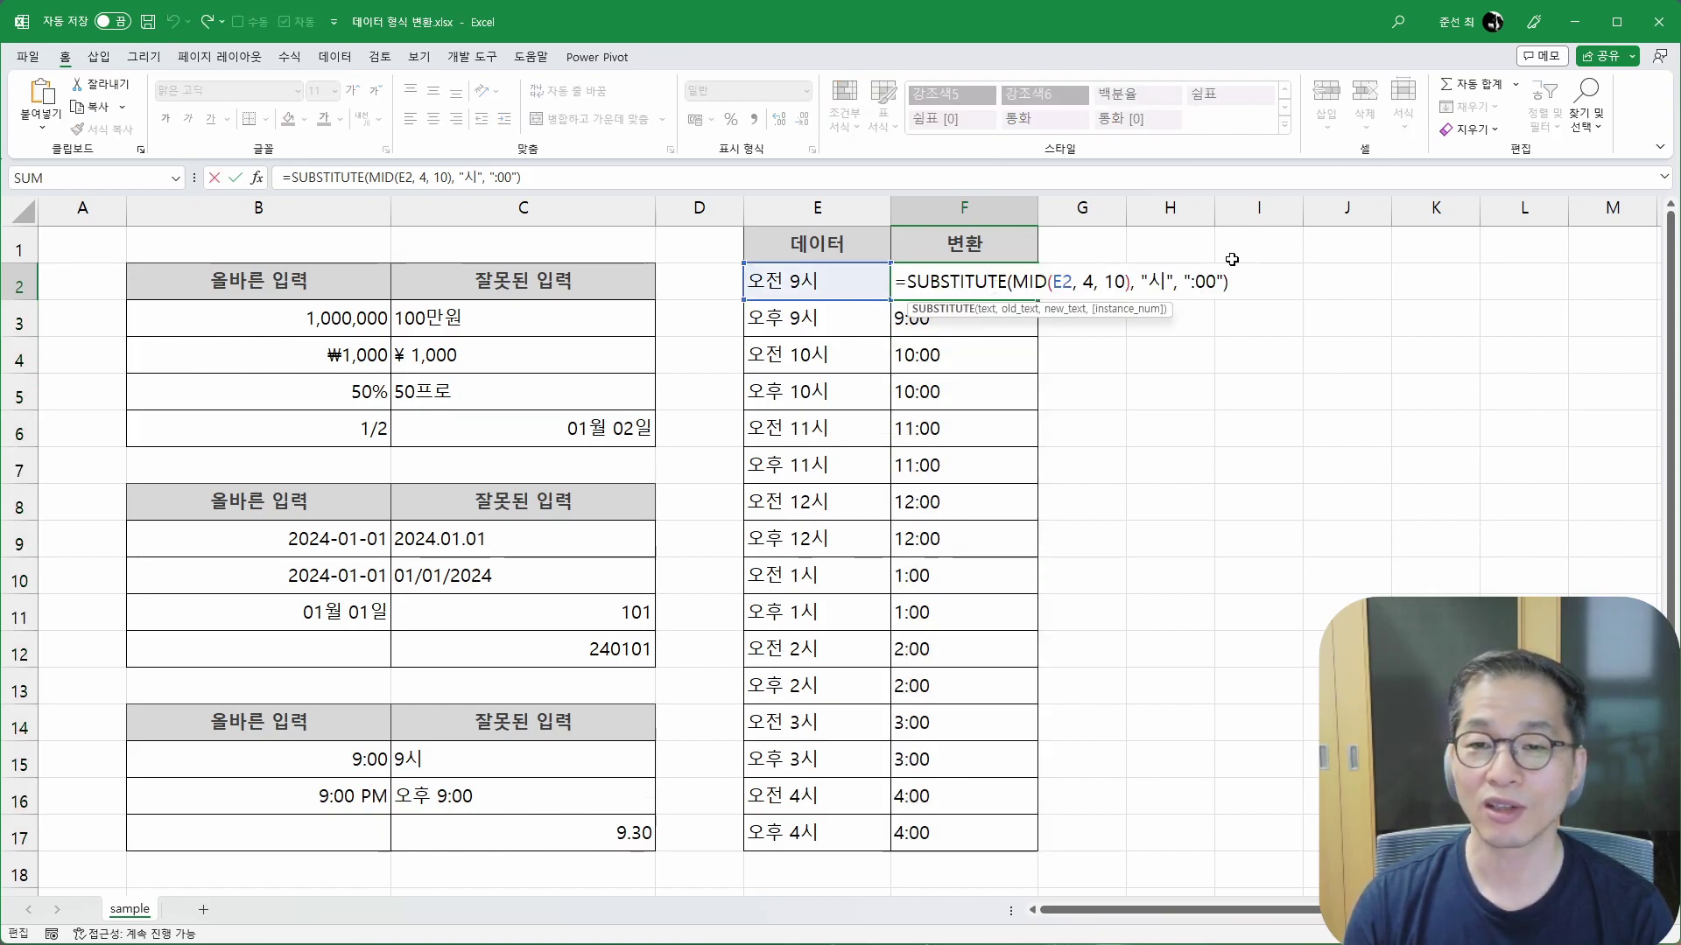
text(+ ㅑㄹ)
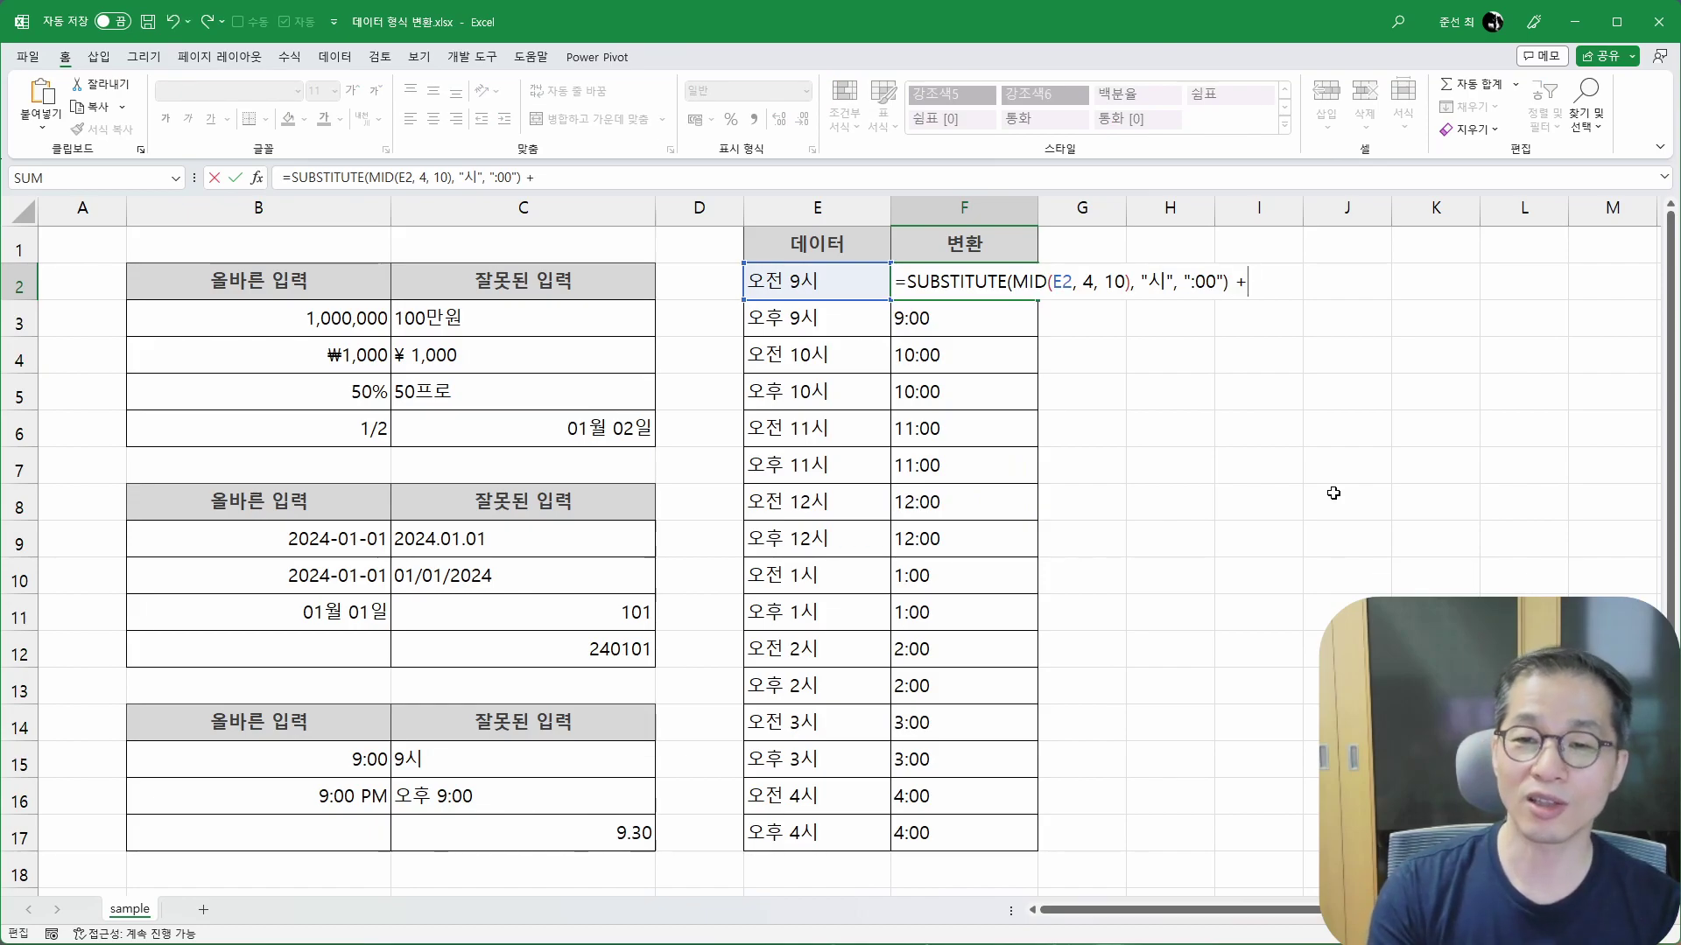
key(BackSpace)
key(BackSpace)
text(IF)
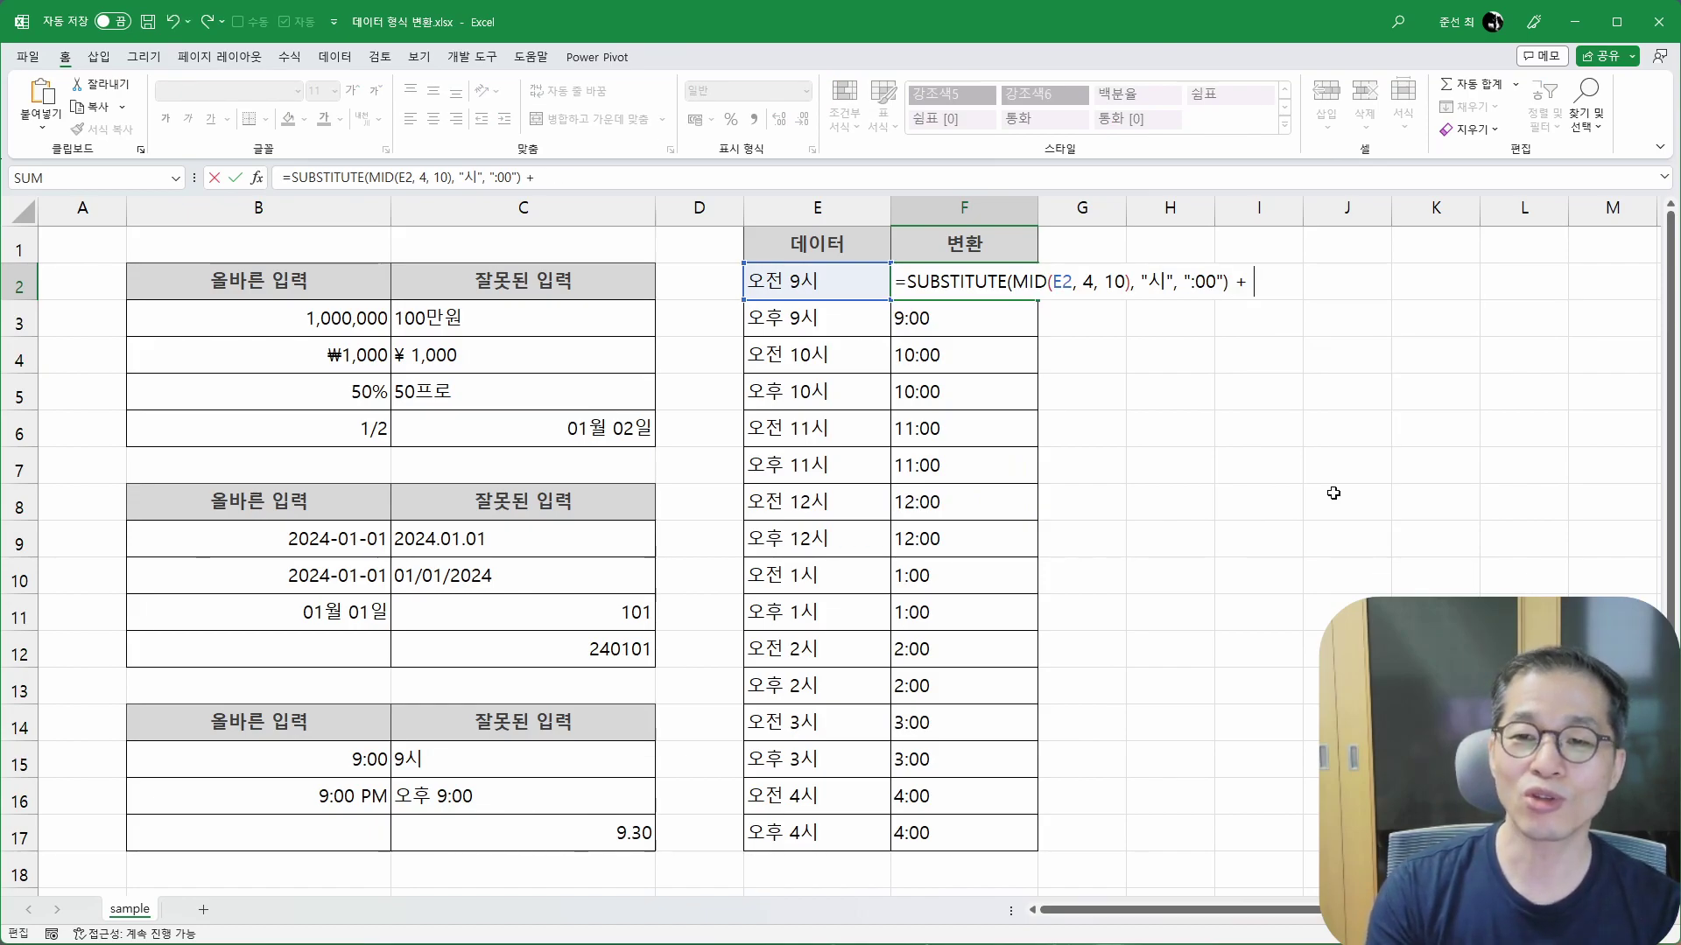
text(()
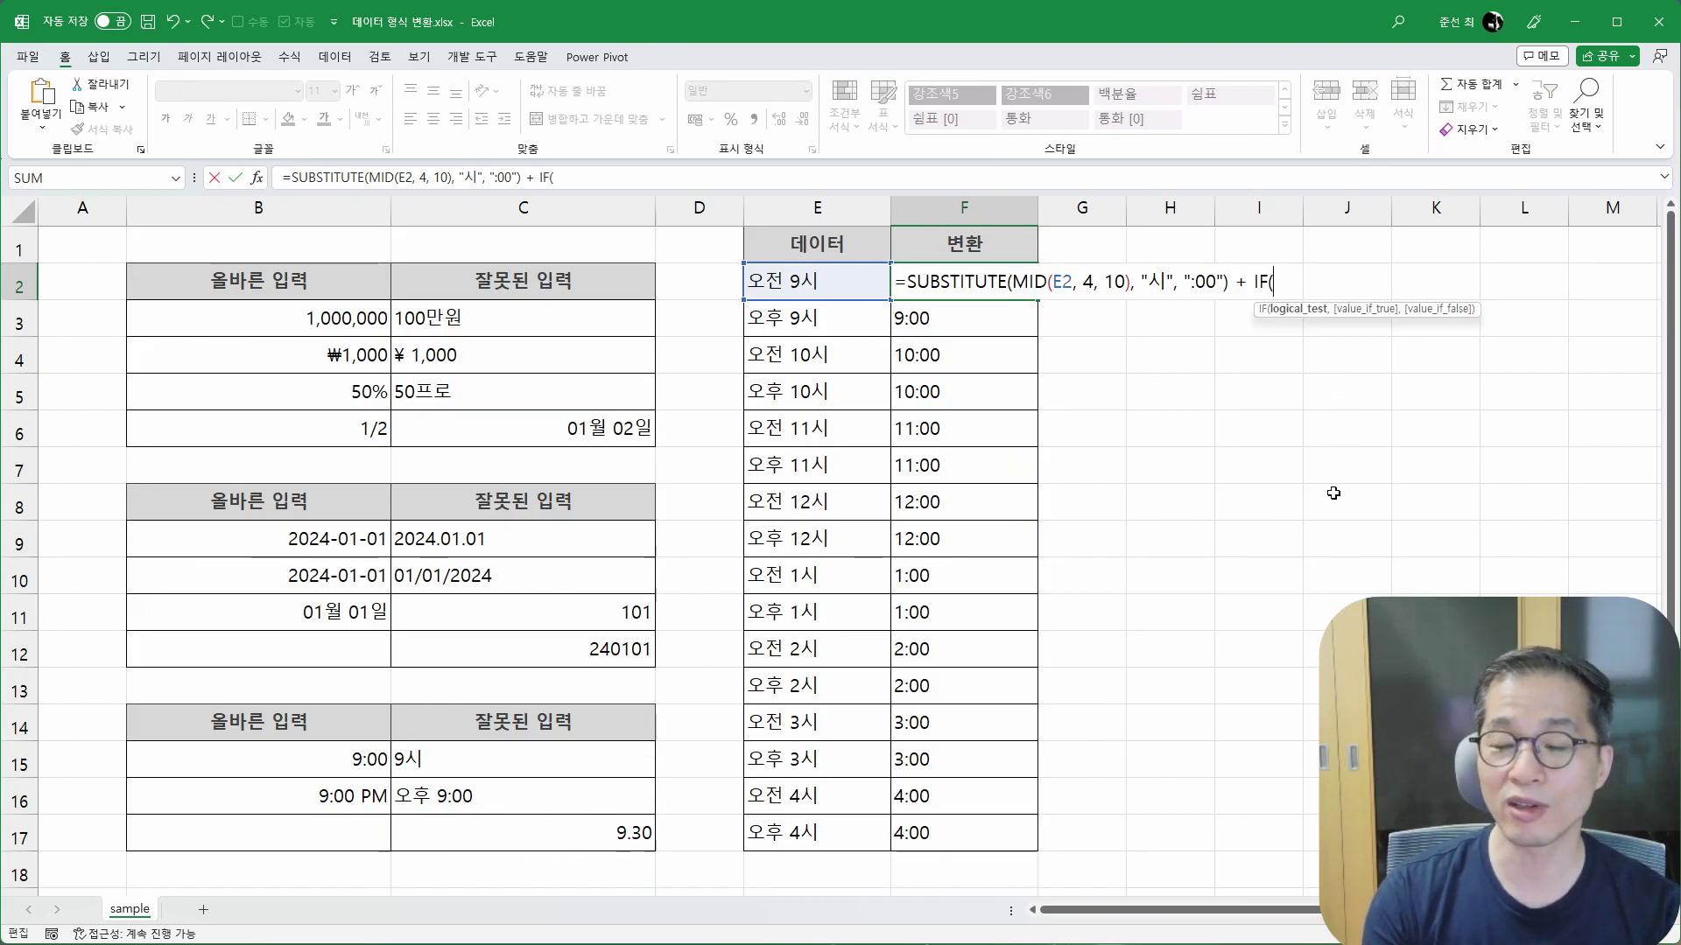
text(LEFT()
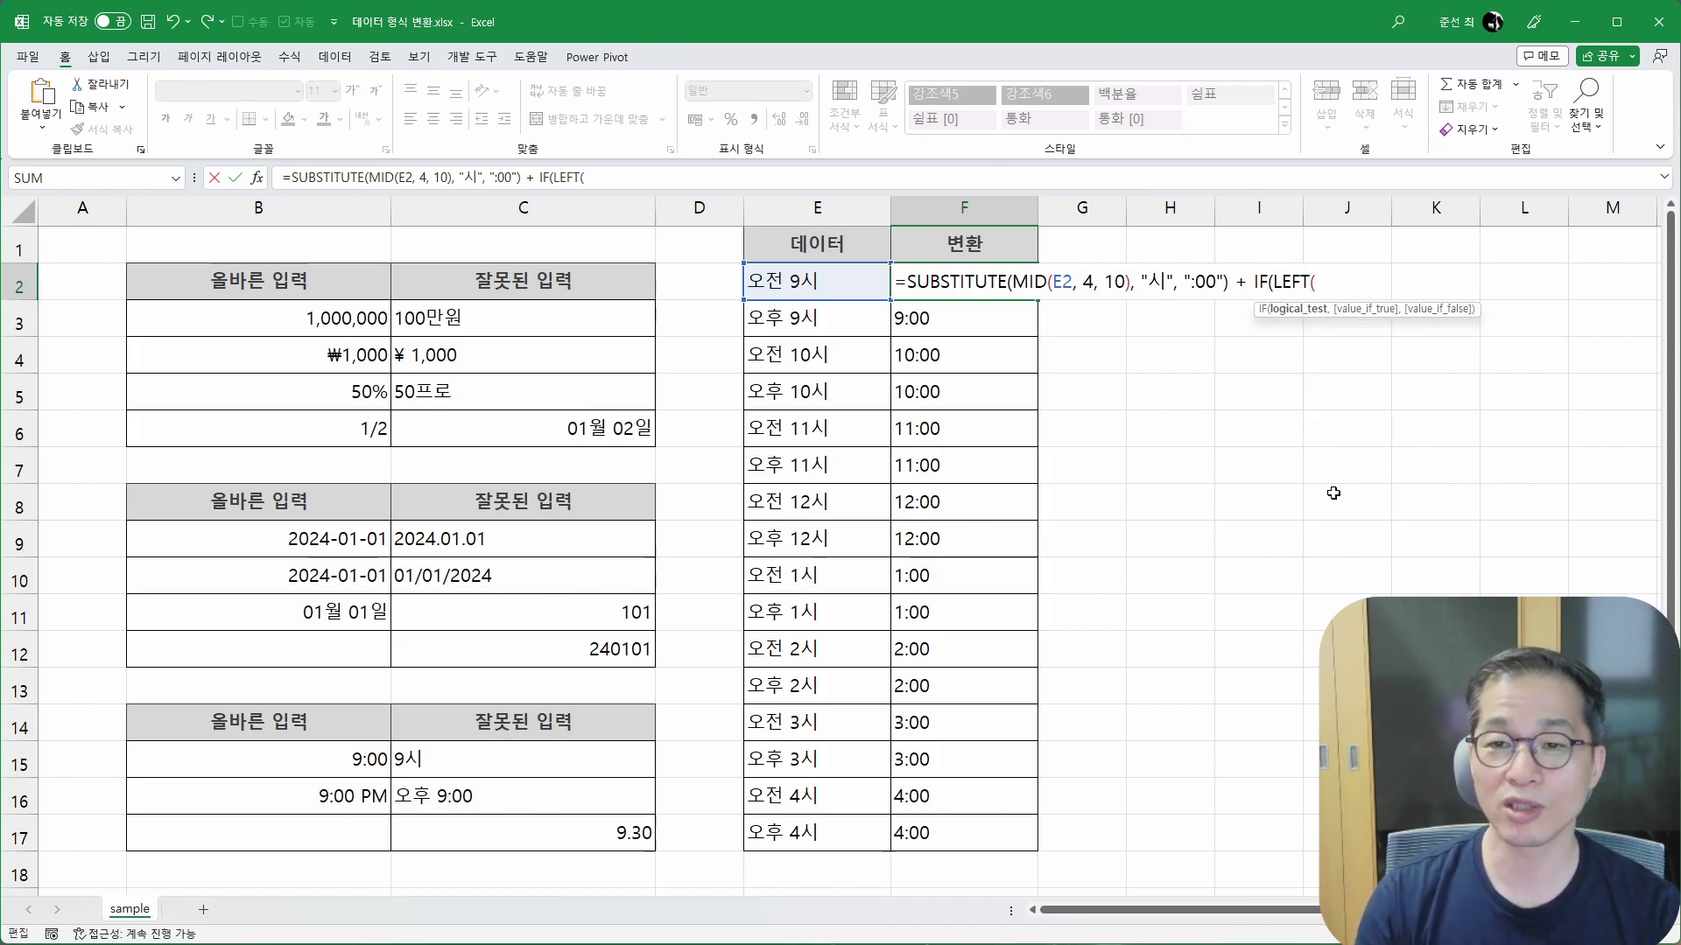
text(E2)
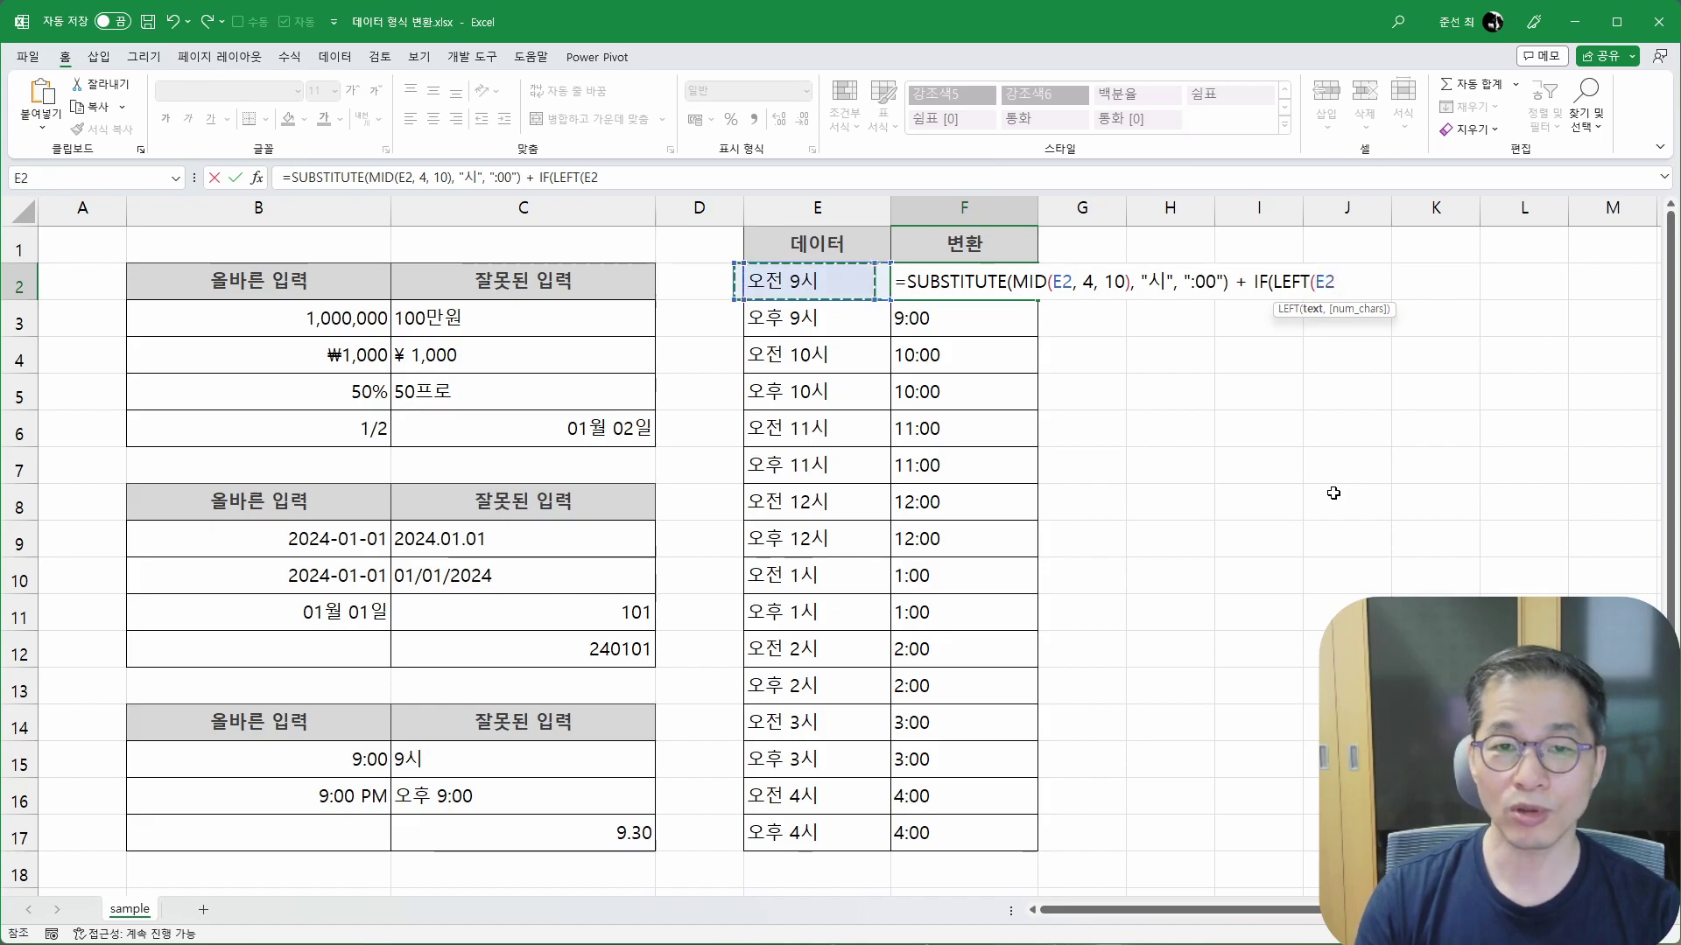
text(, 2)="오)
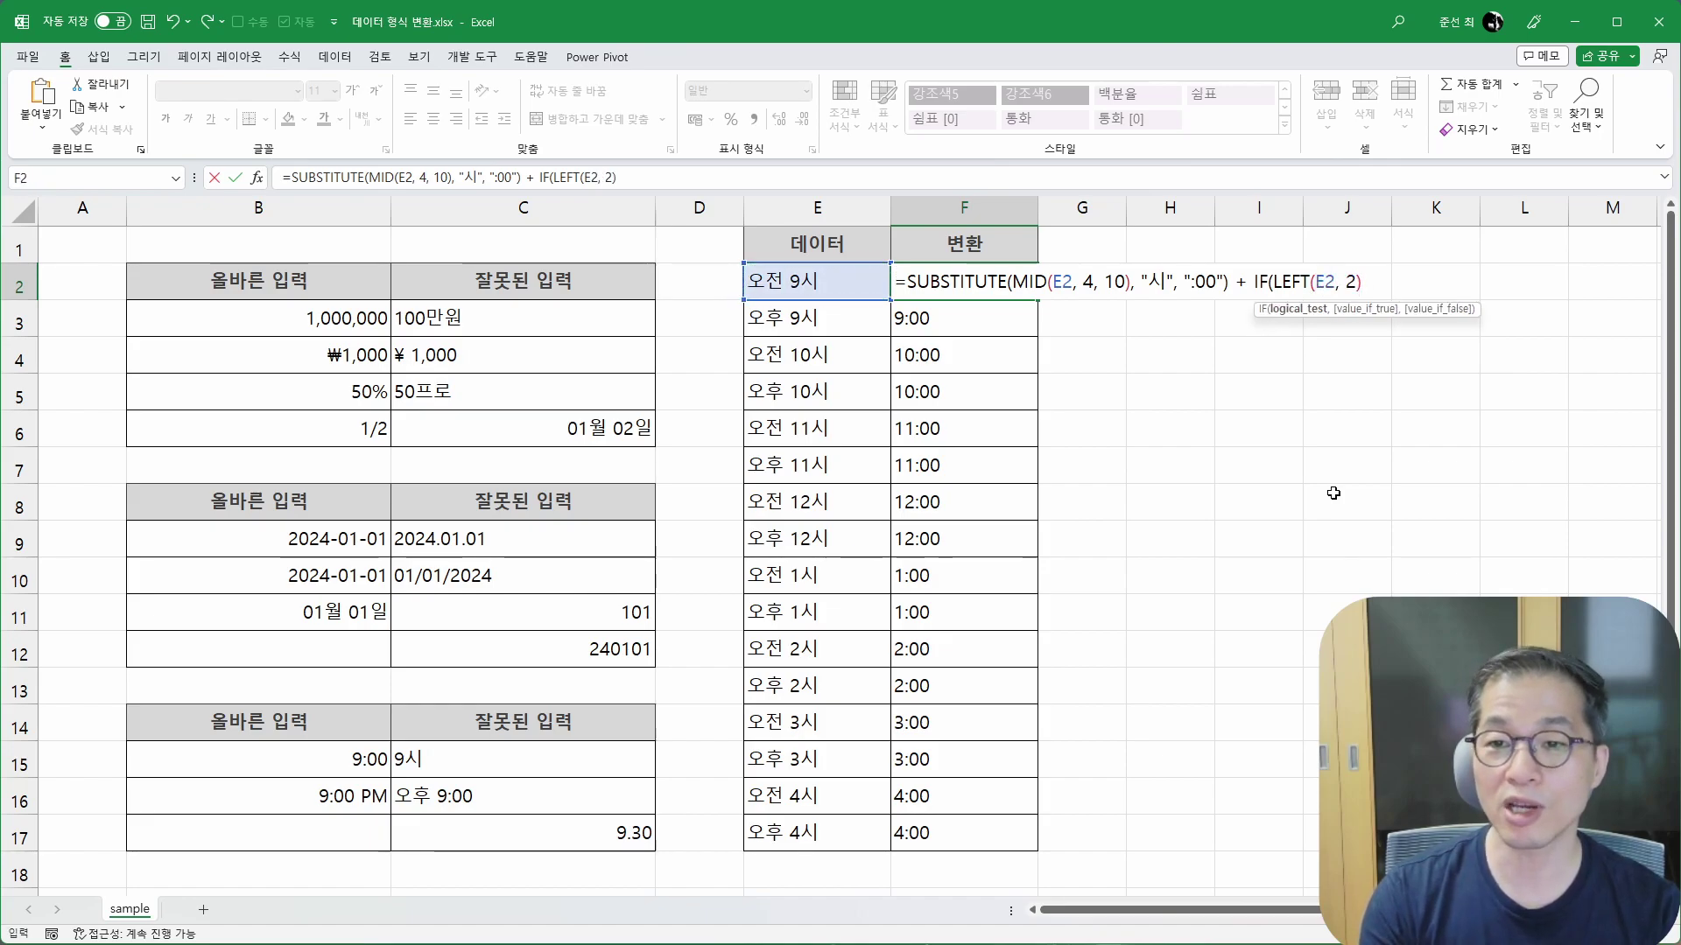
text(후", 0.5)
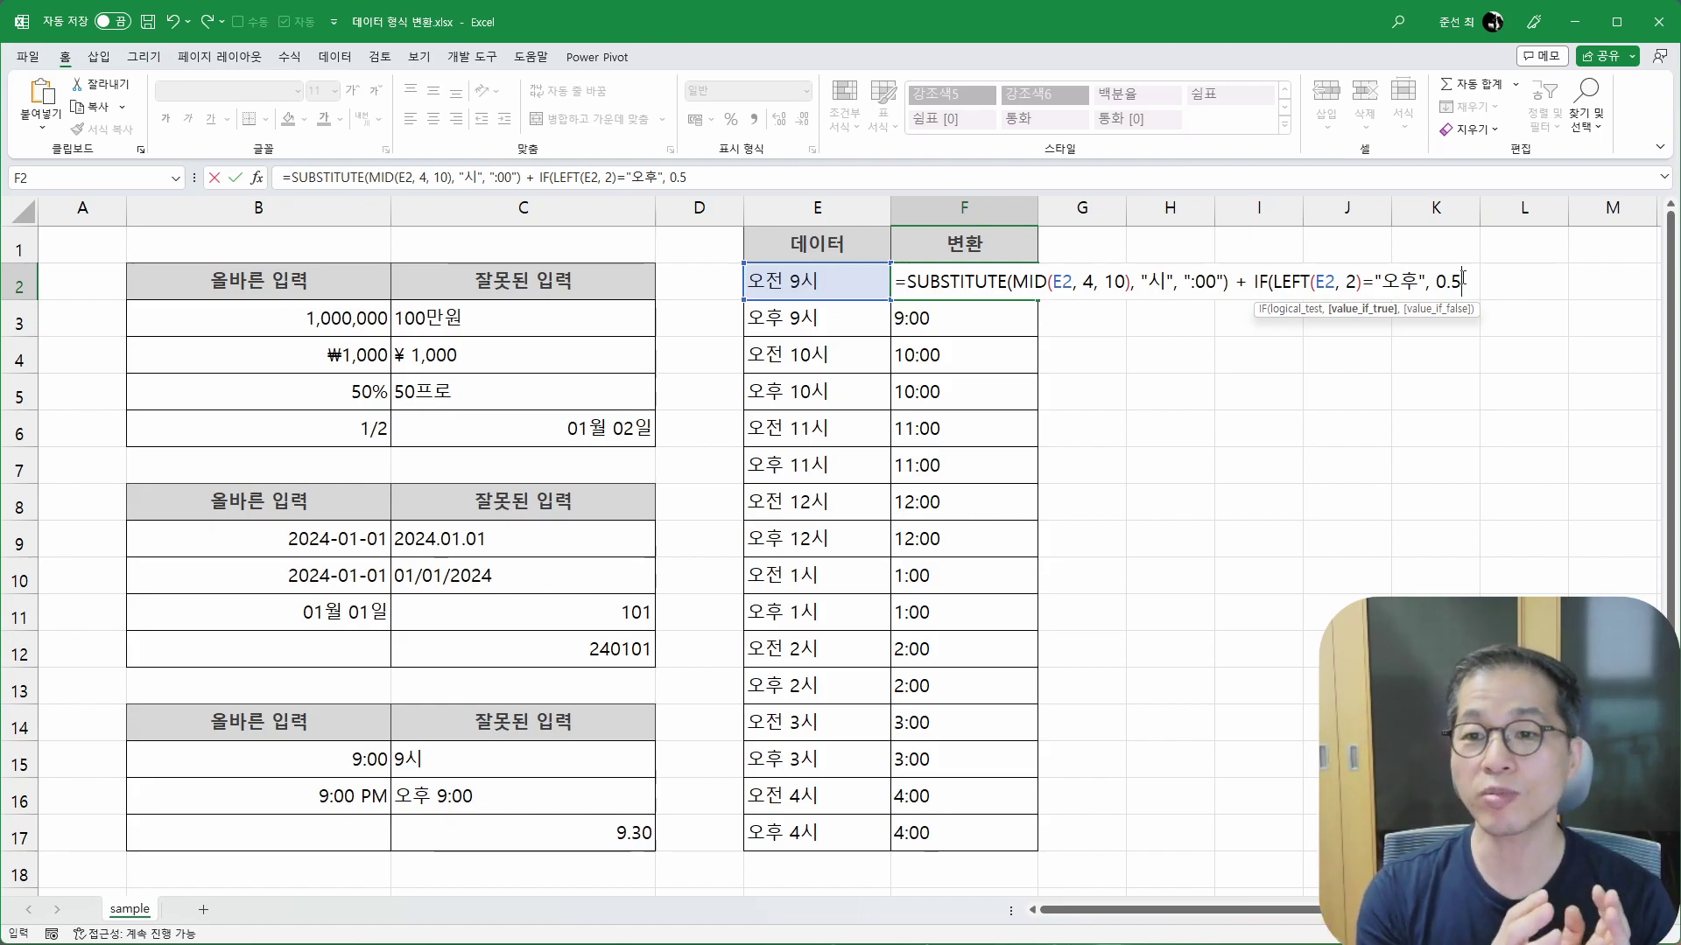
text(, 0)
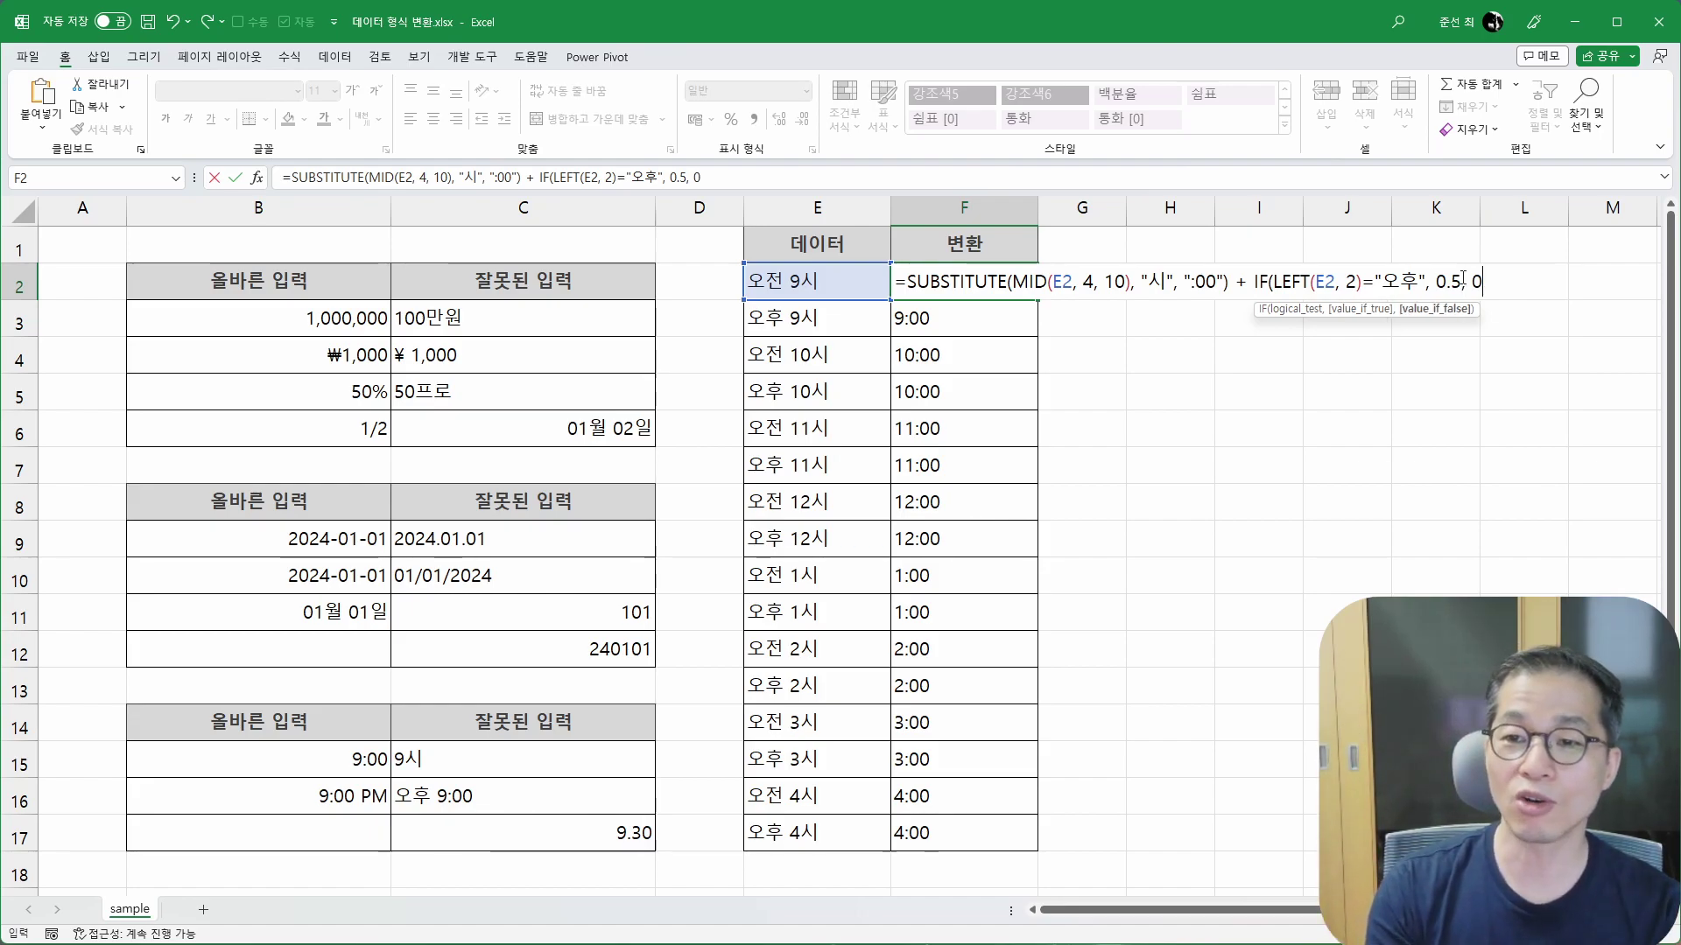
text())
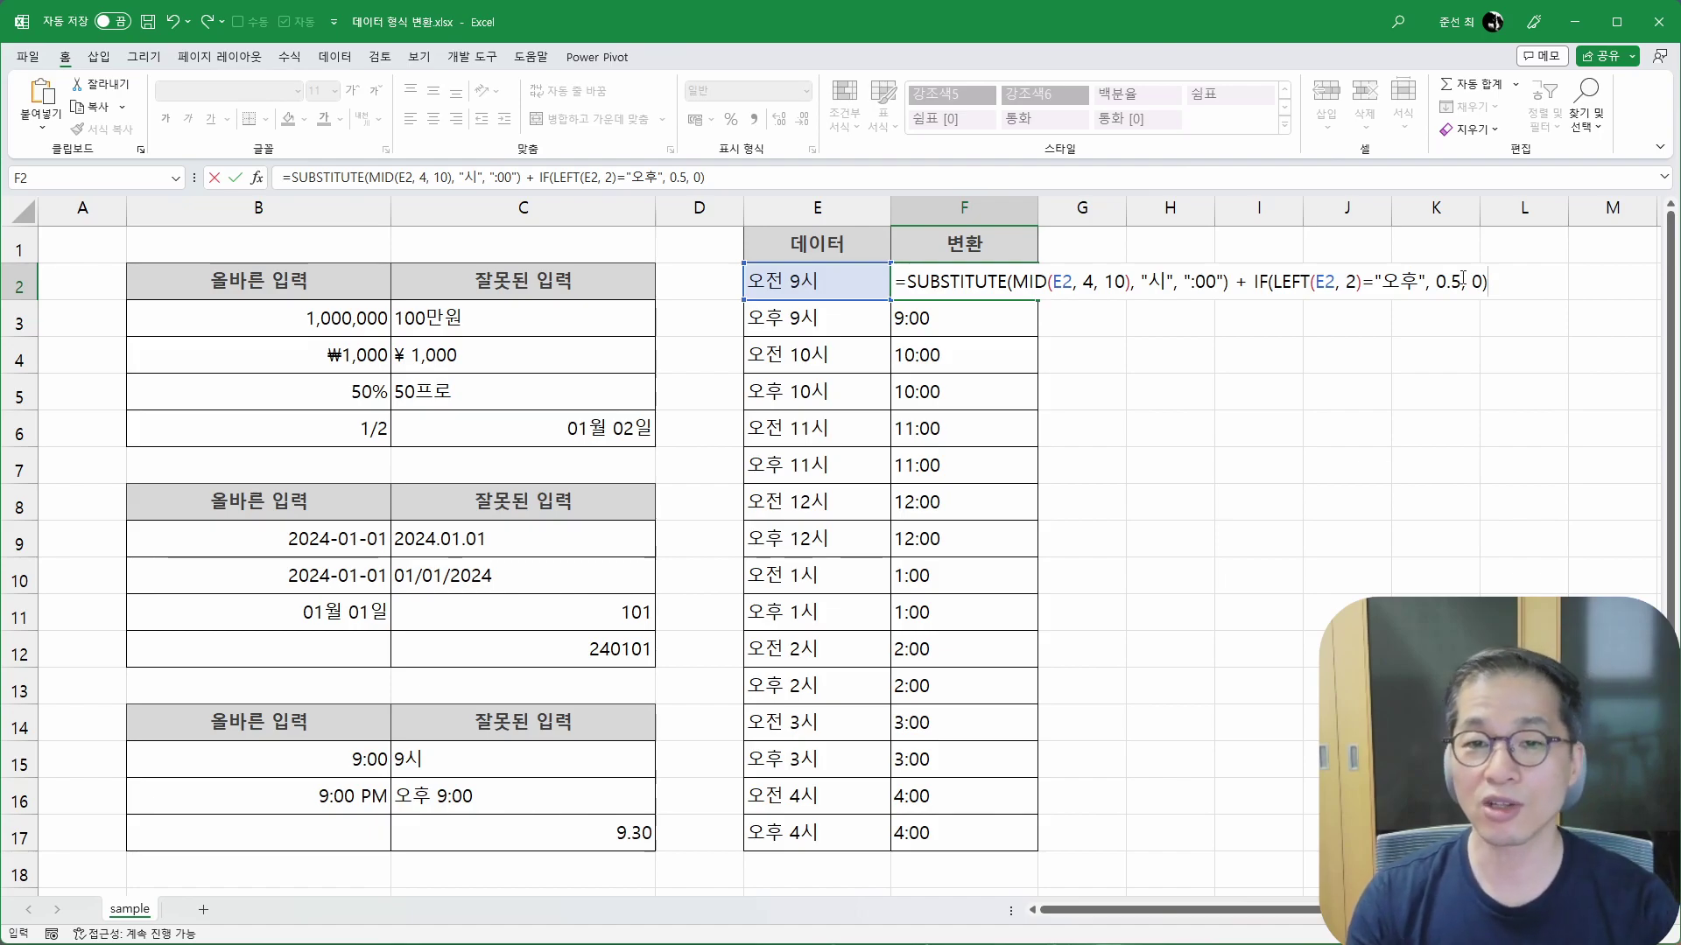
key(ctrl+Return)
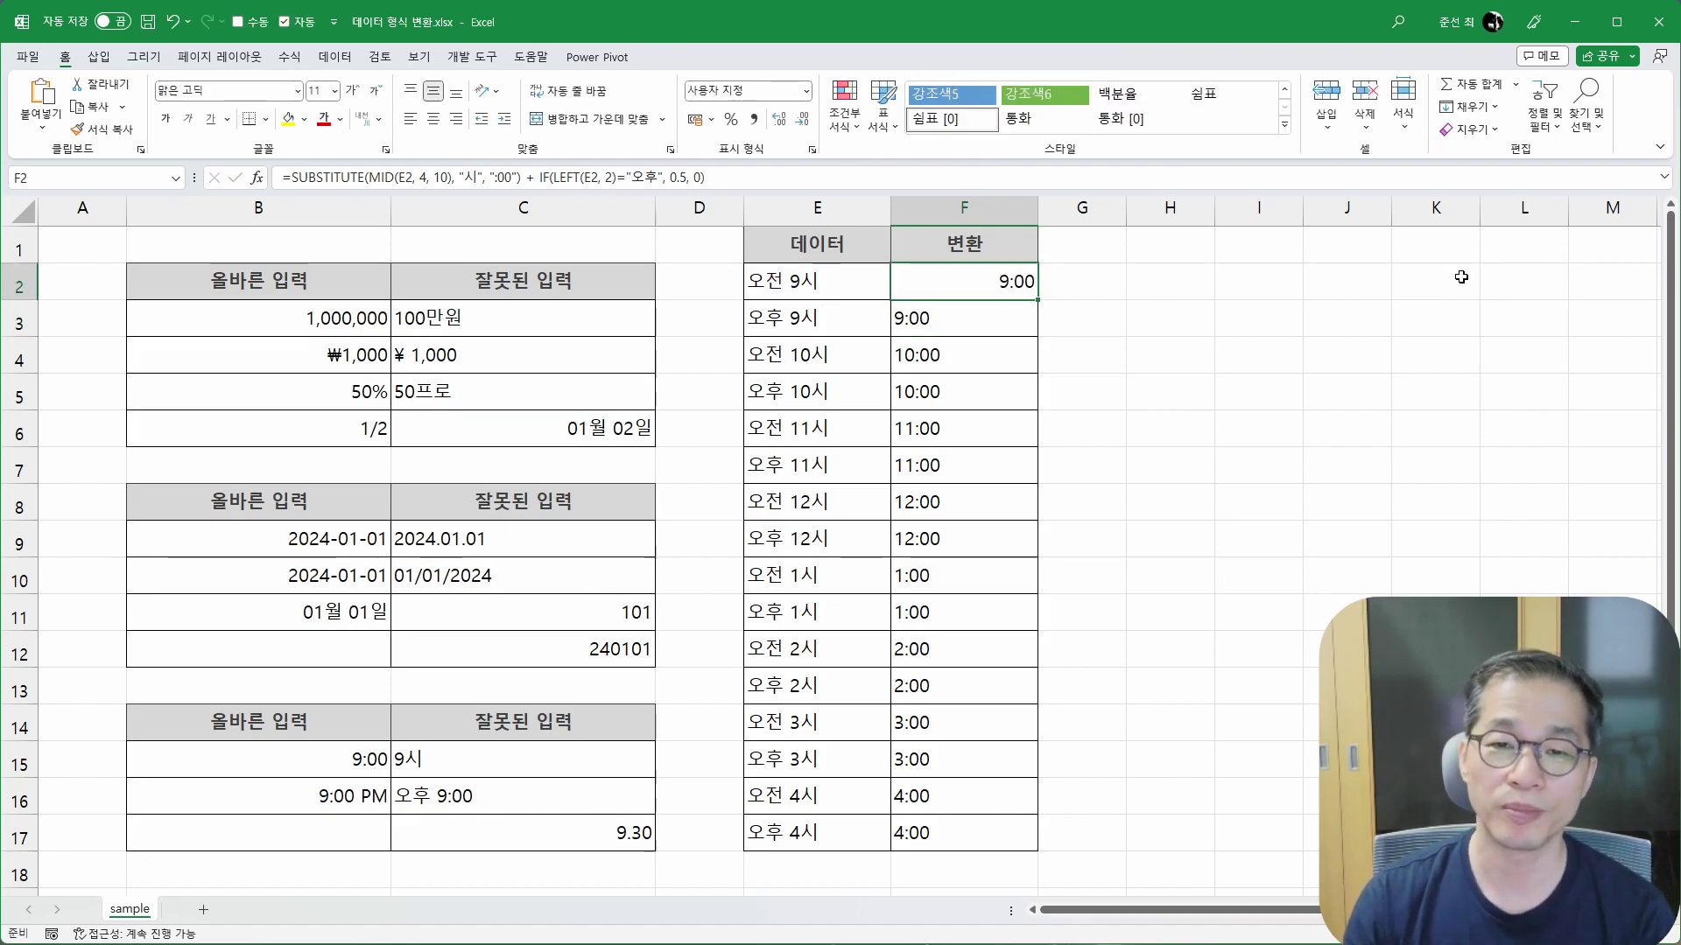
double_click(1036, 300)
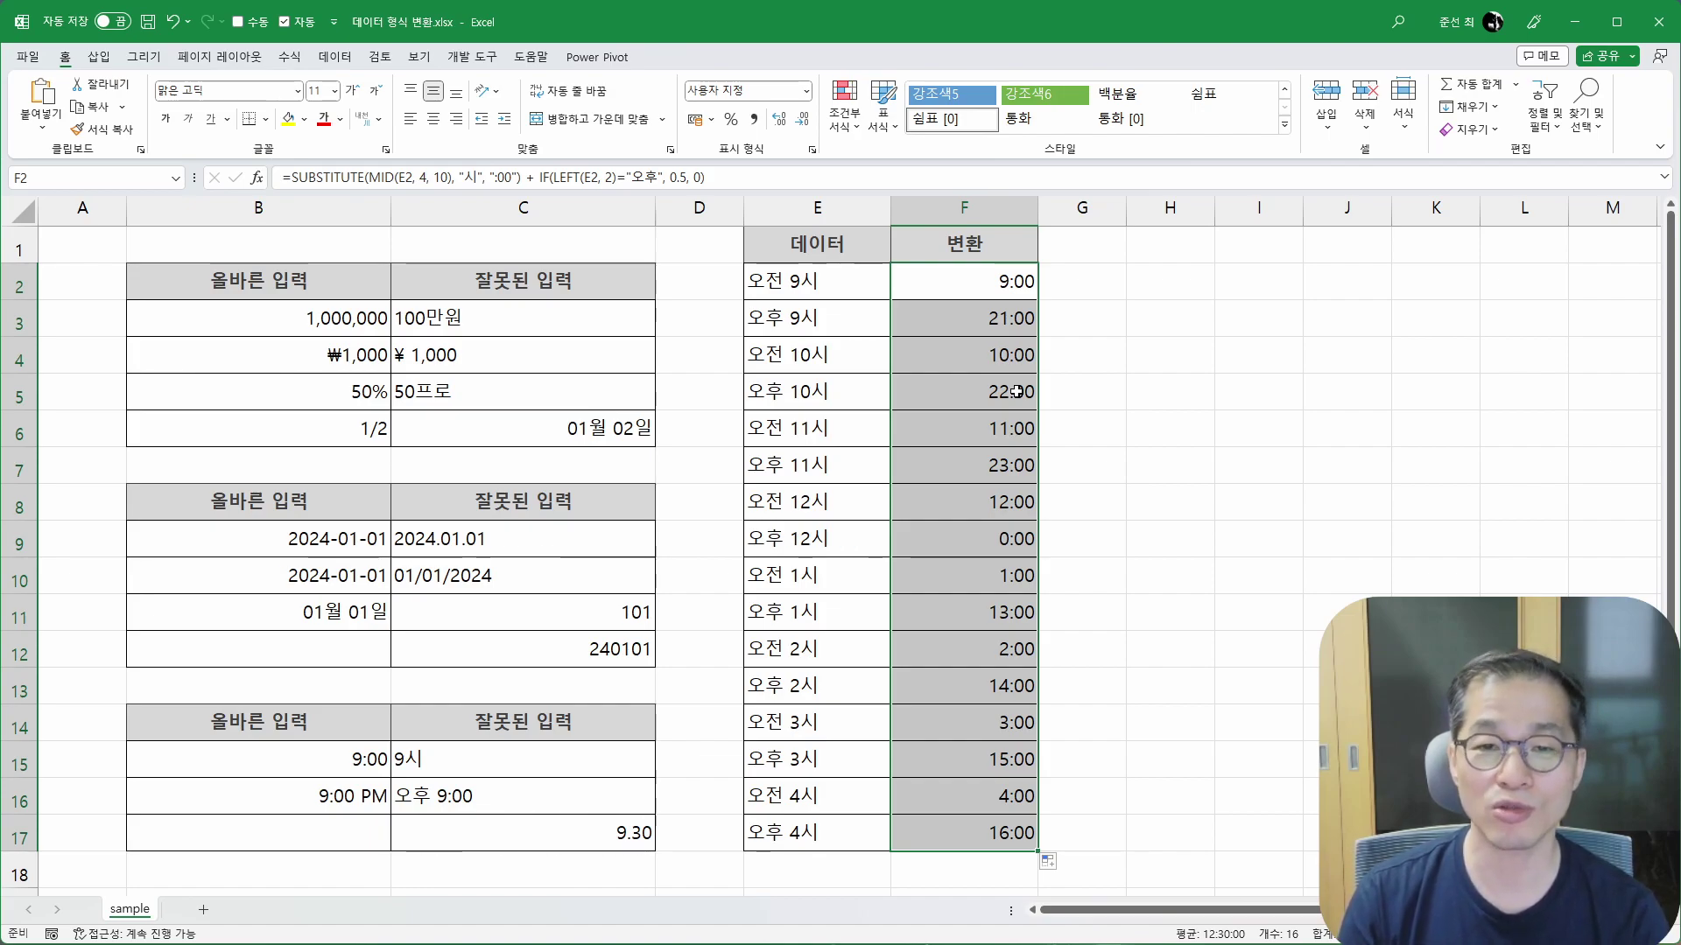
Step: Clear the contents of E2:F17 and set the range's number format to General (일반)
drag(848, 285, 981, 845)
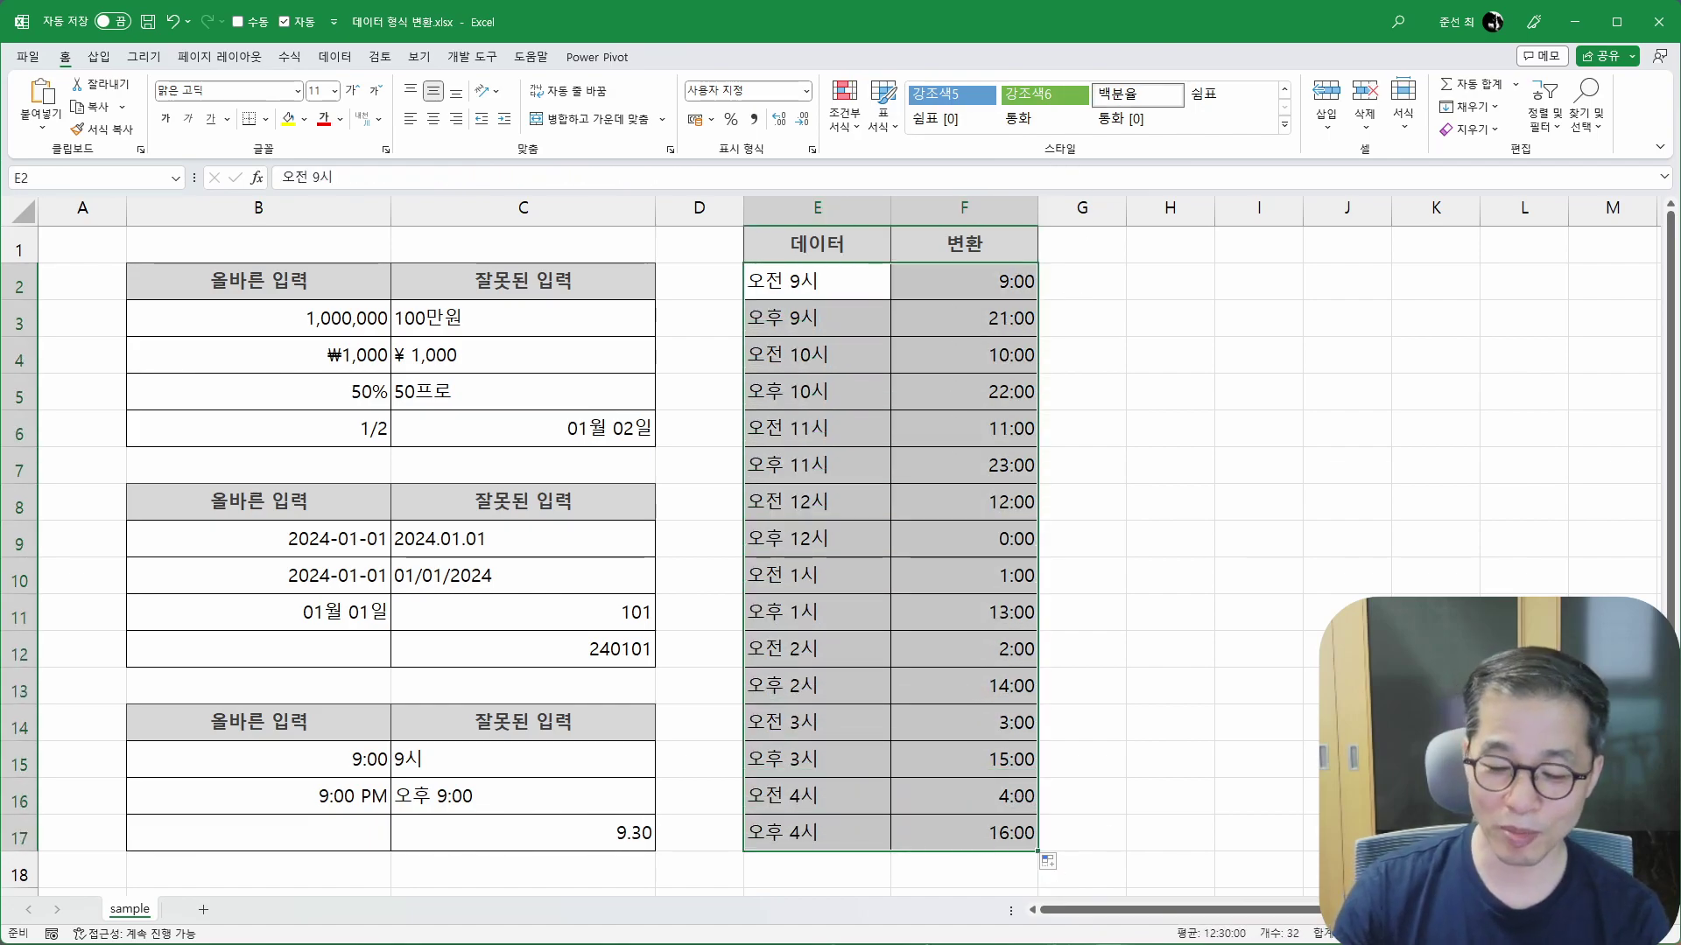
key(Delete)
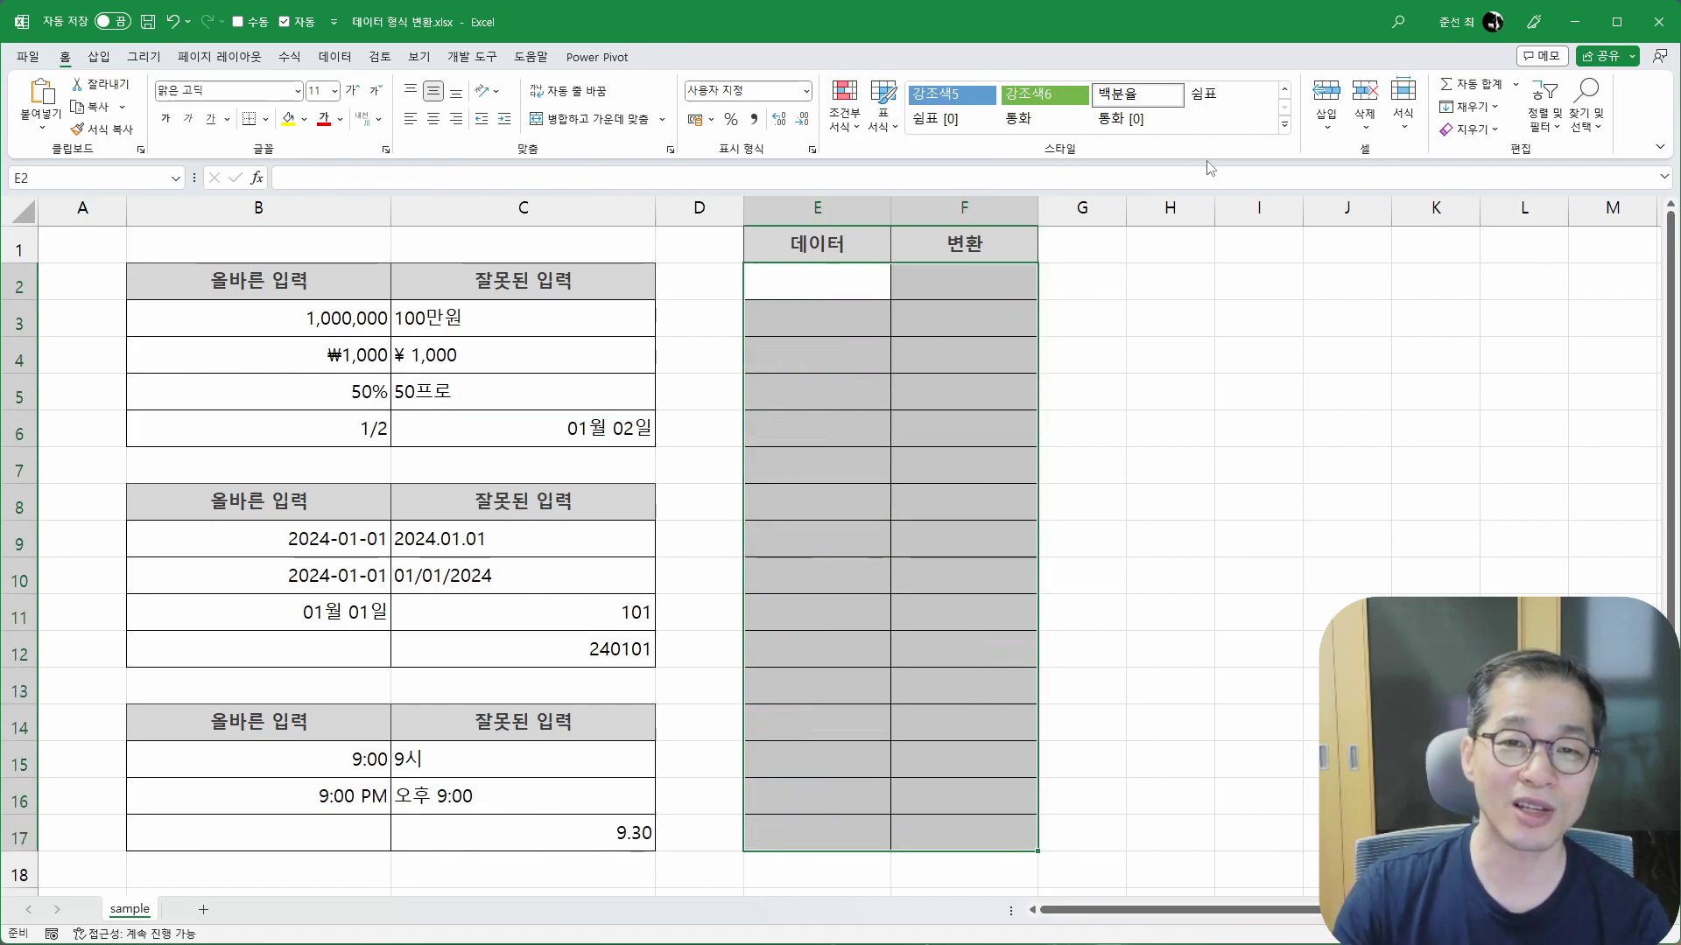
click(806, 91)
click(752, 123)
click(834, 279)
Step: Enter the dotted time 9.30 in E2, following the wrong-input example in C17
click(627, 834)
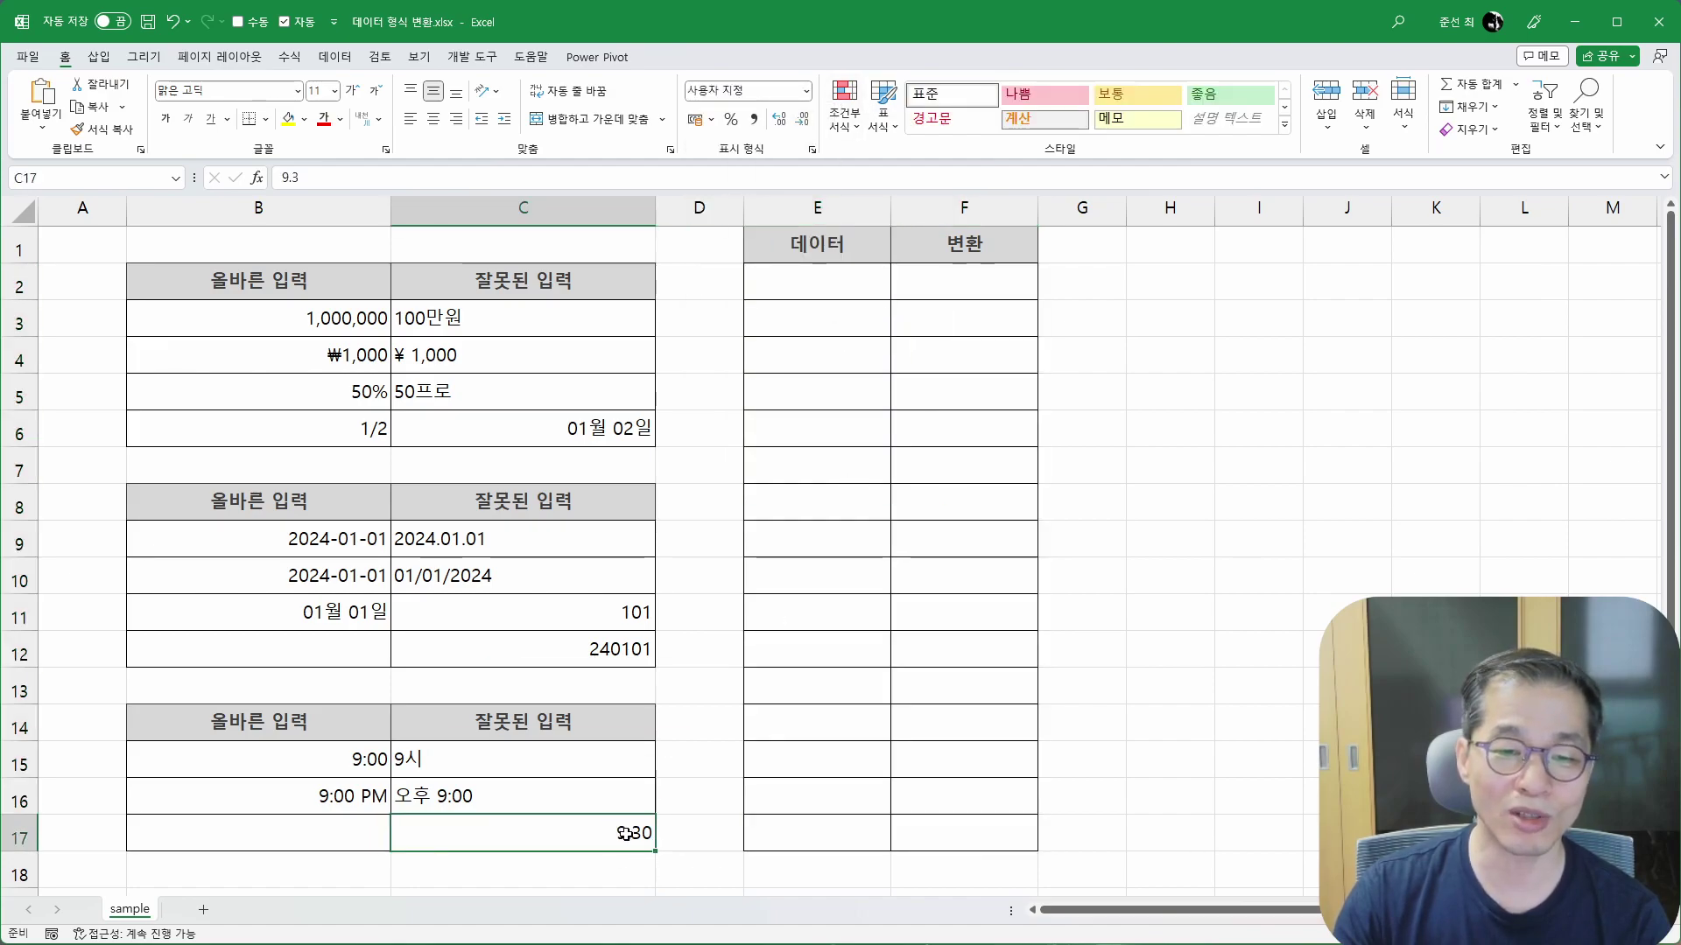
click(870, 285)
text(9.)
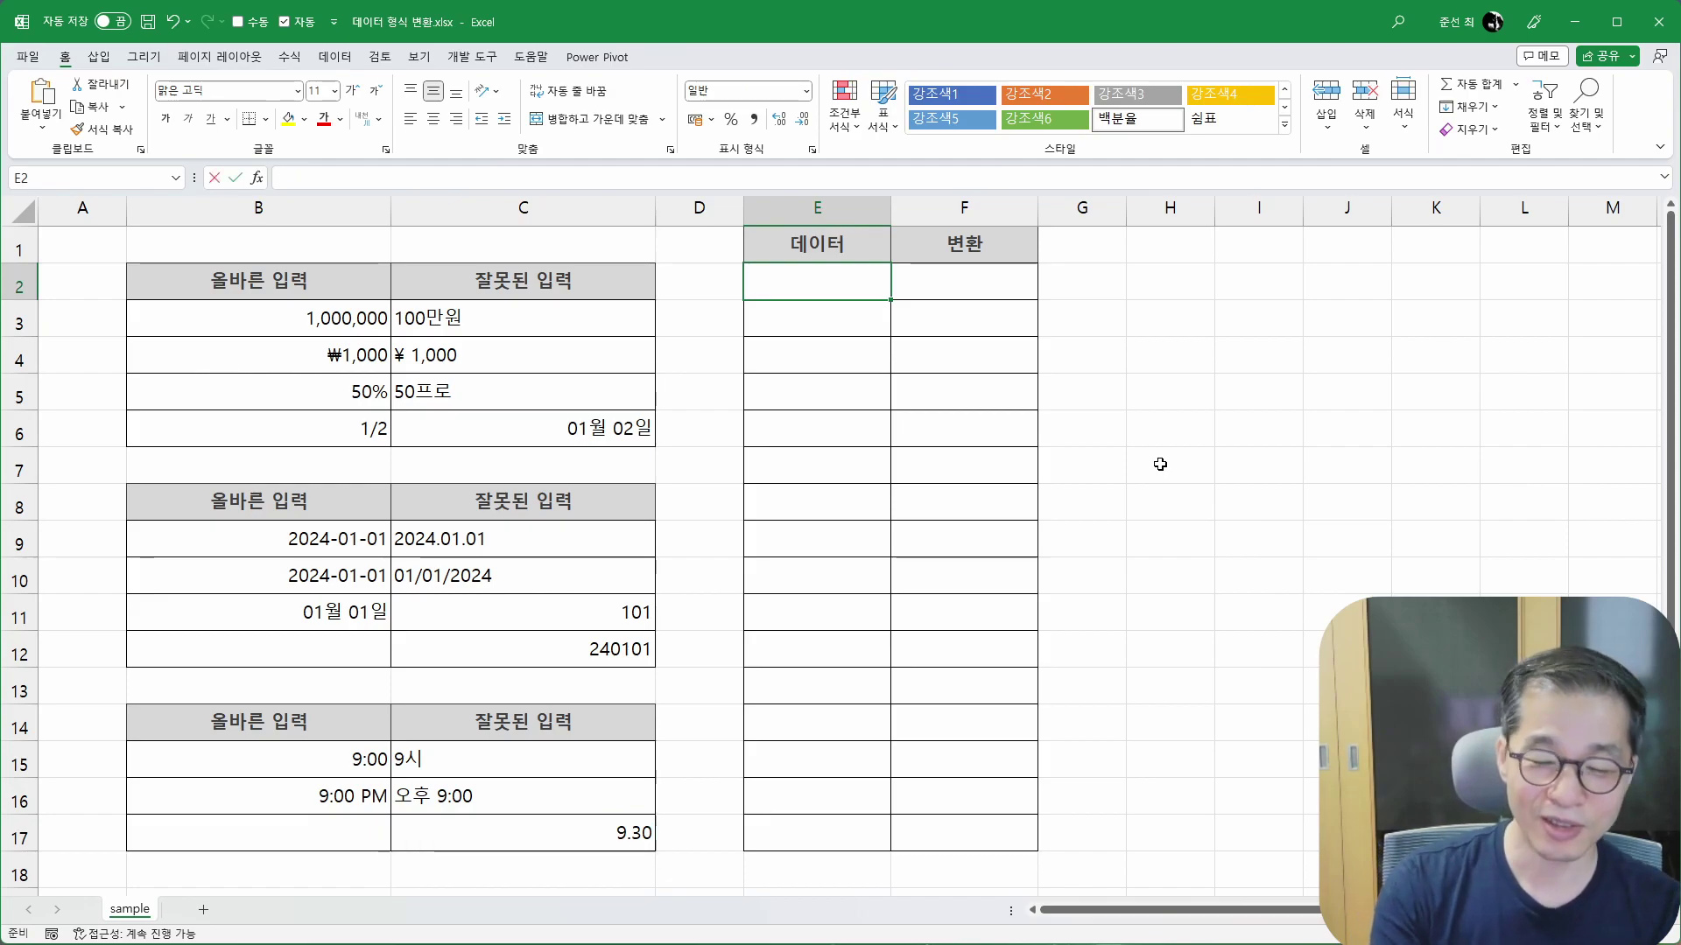
text(30)
key(Return)
key(Up)
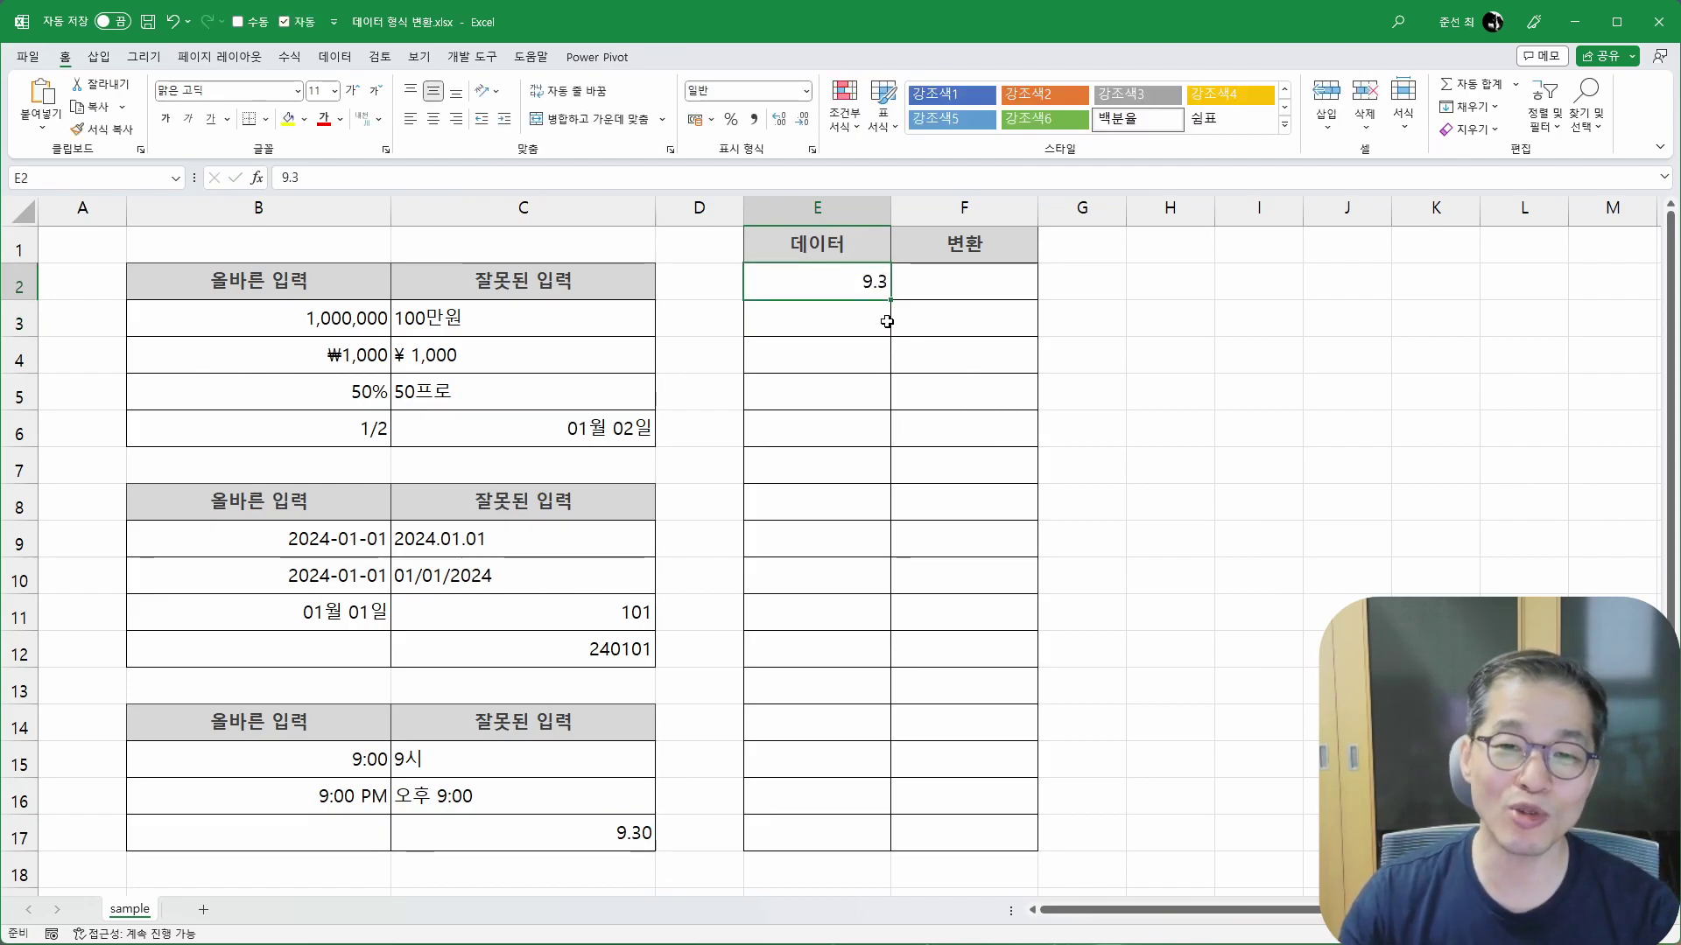
Step: Fill E2 down to E17 as a series increasing by 1 per row
drag(889, 301, 895, 858)
click(903, 863)
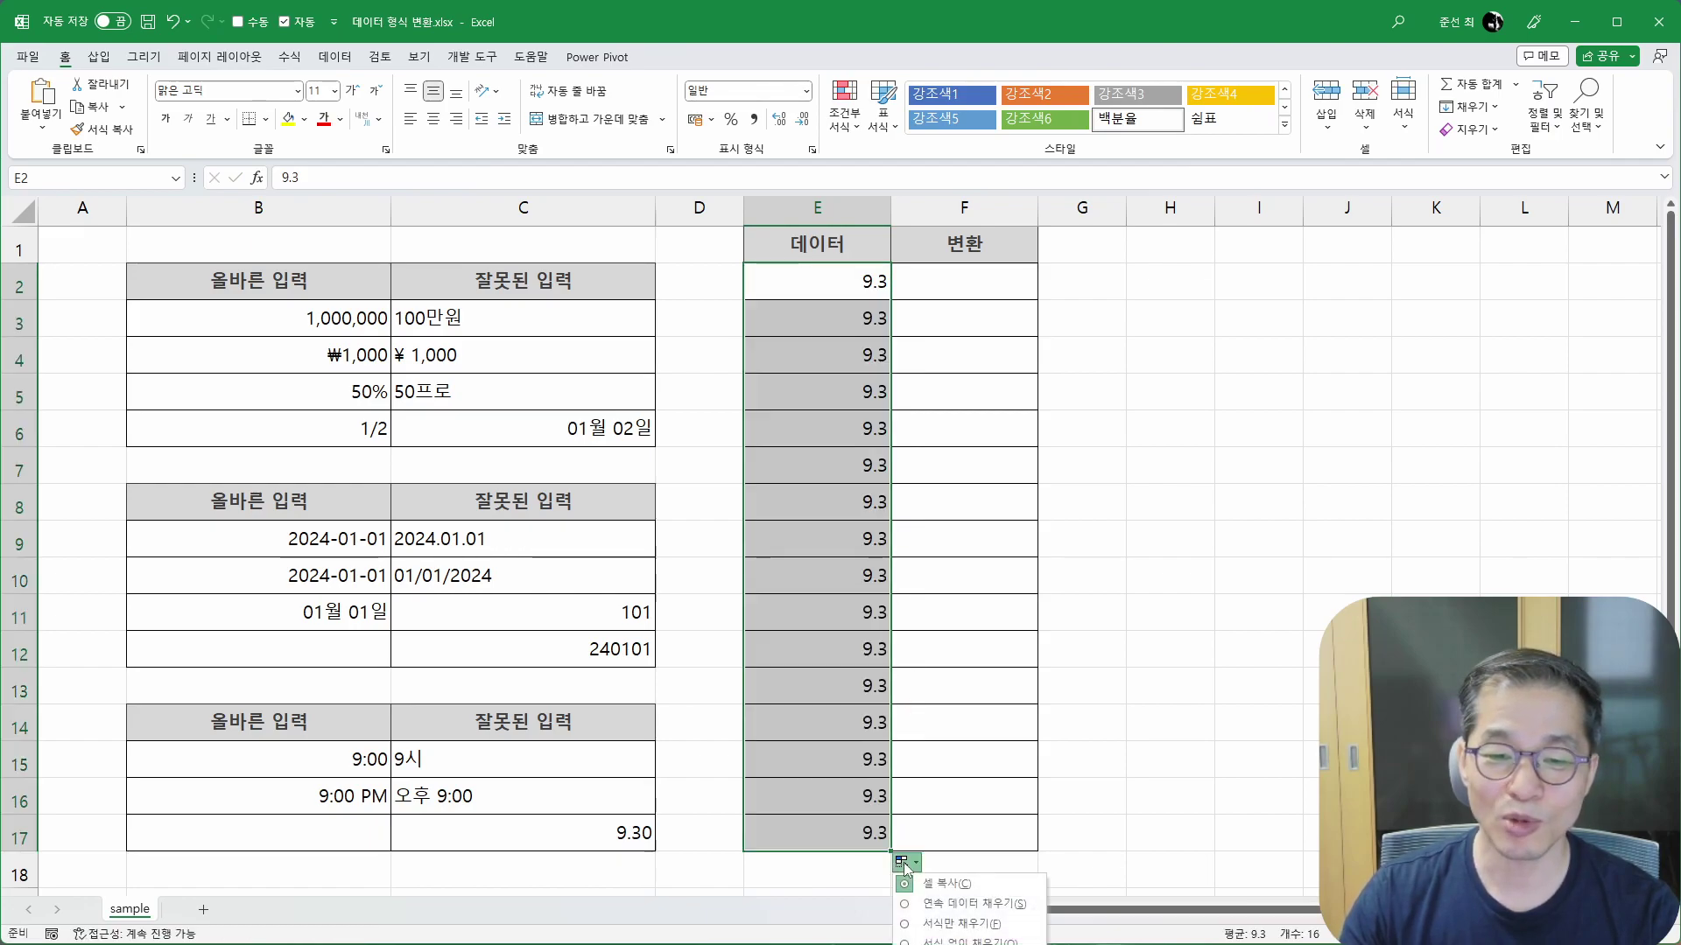
click(945, 905)
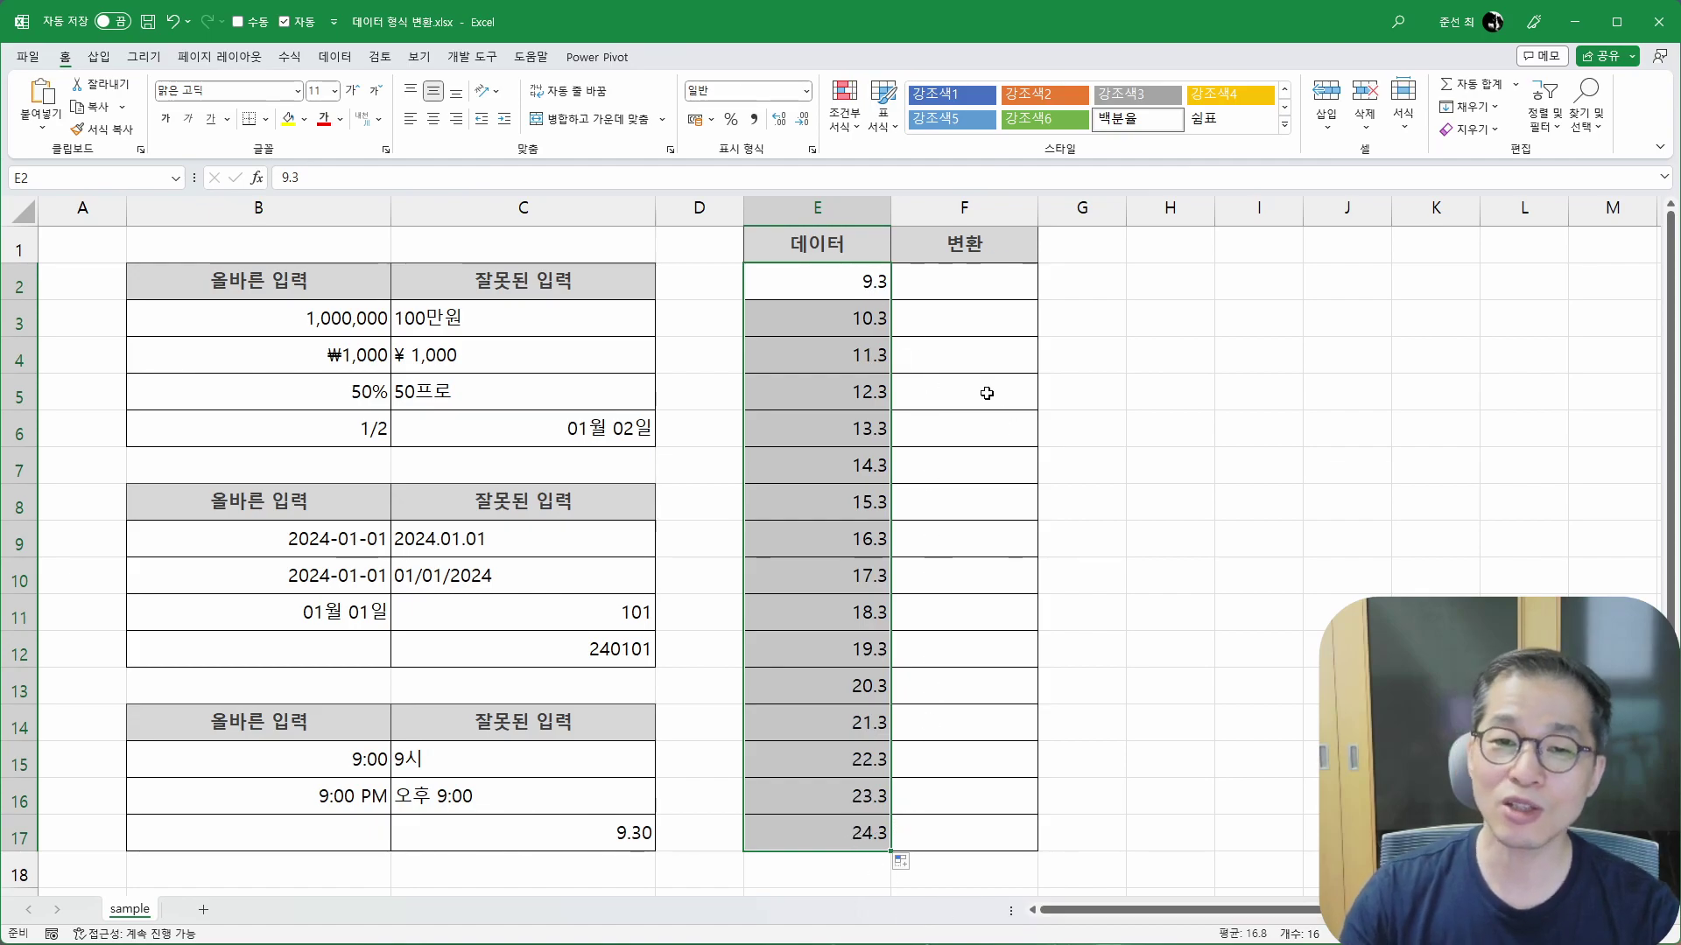
Step: Change E2 to 8.3 and refill the column down to E17 as a series increasing by 1
double_click(873, 281)
key(BackSpace)
text(8)
key(Return)
drag(895, 281, 913, 851)
click(871, 294)
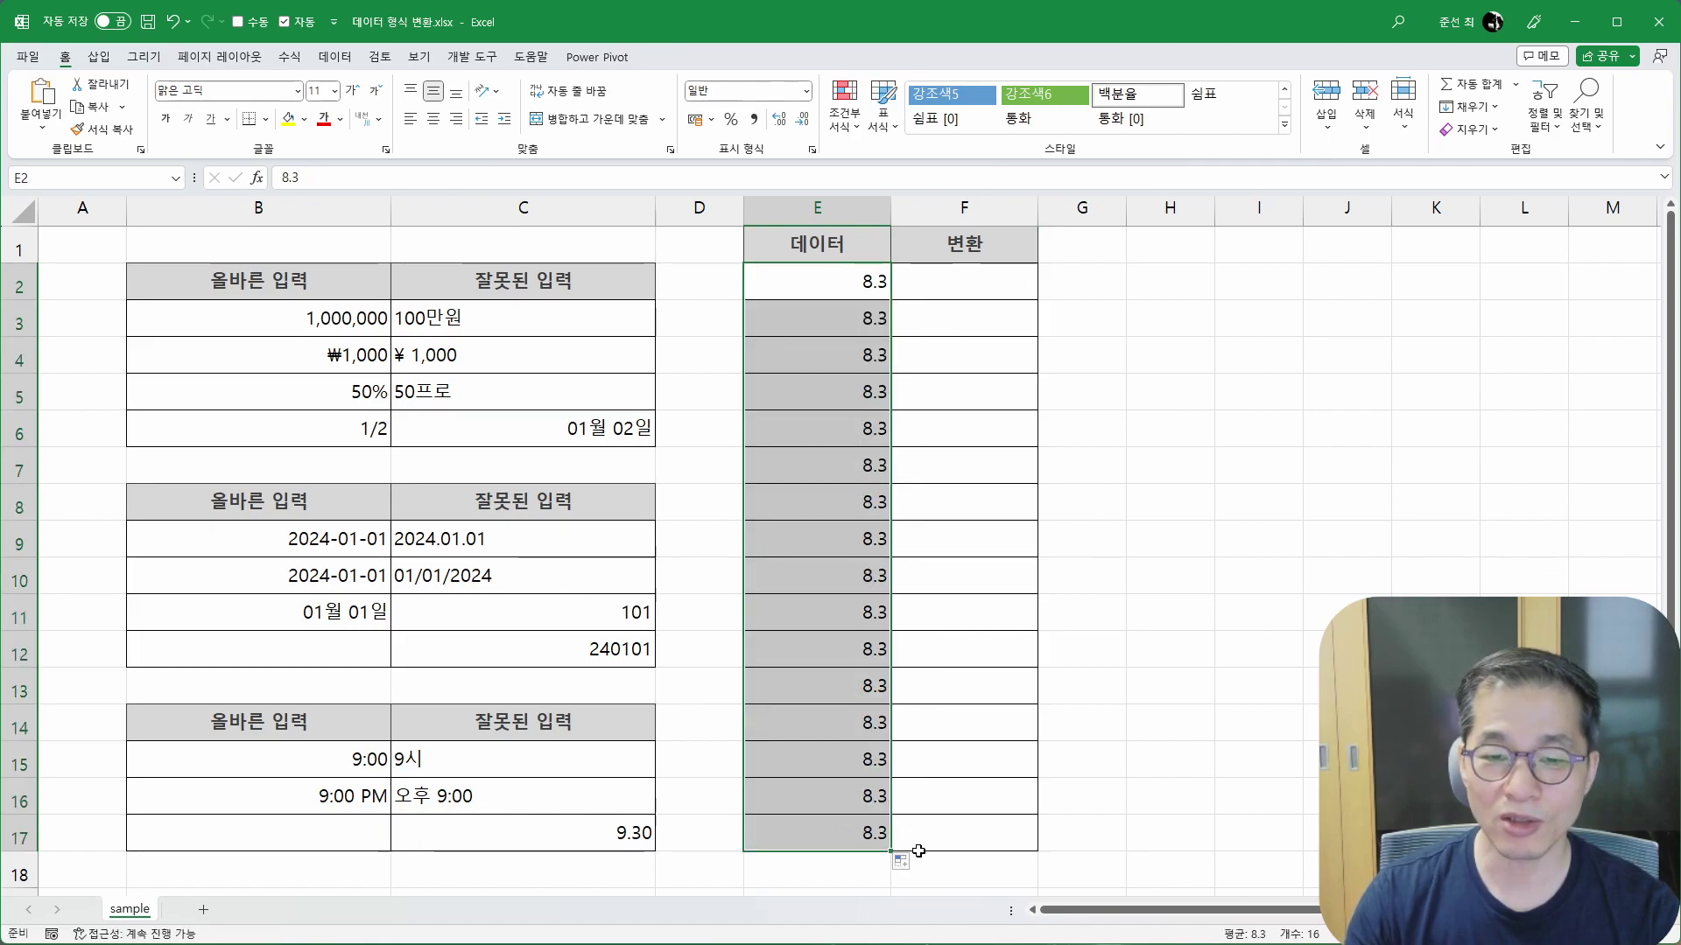
click(911, 862)
click(909, 902)
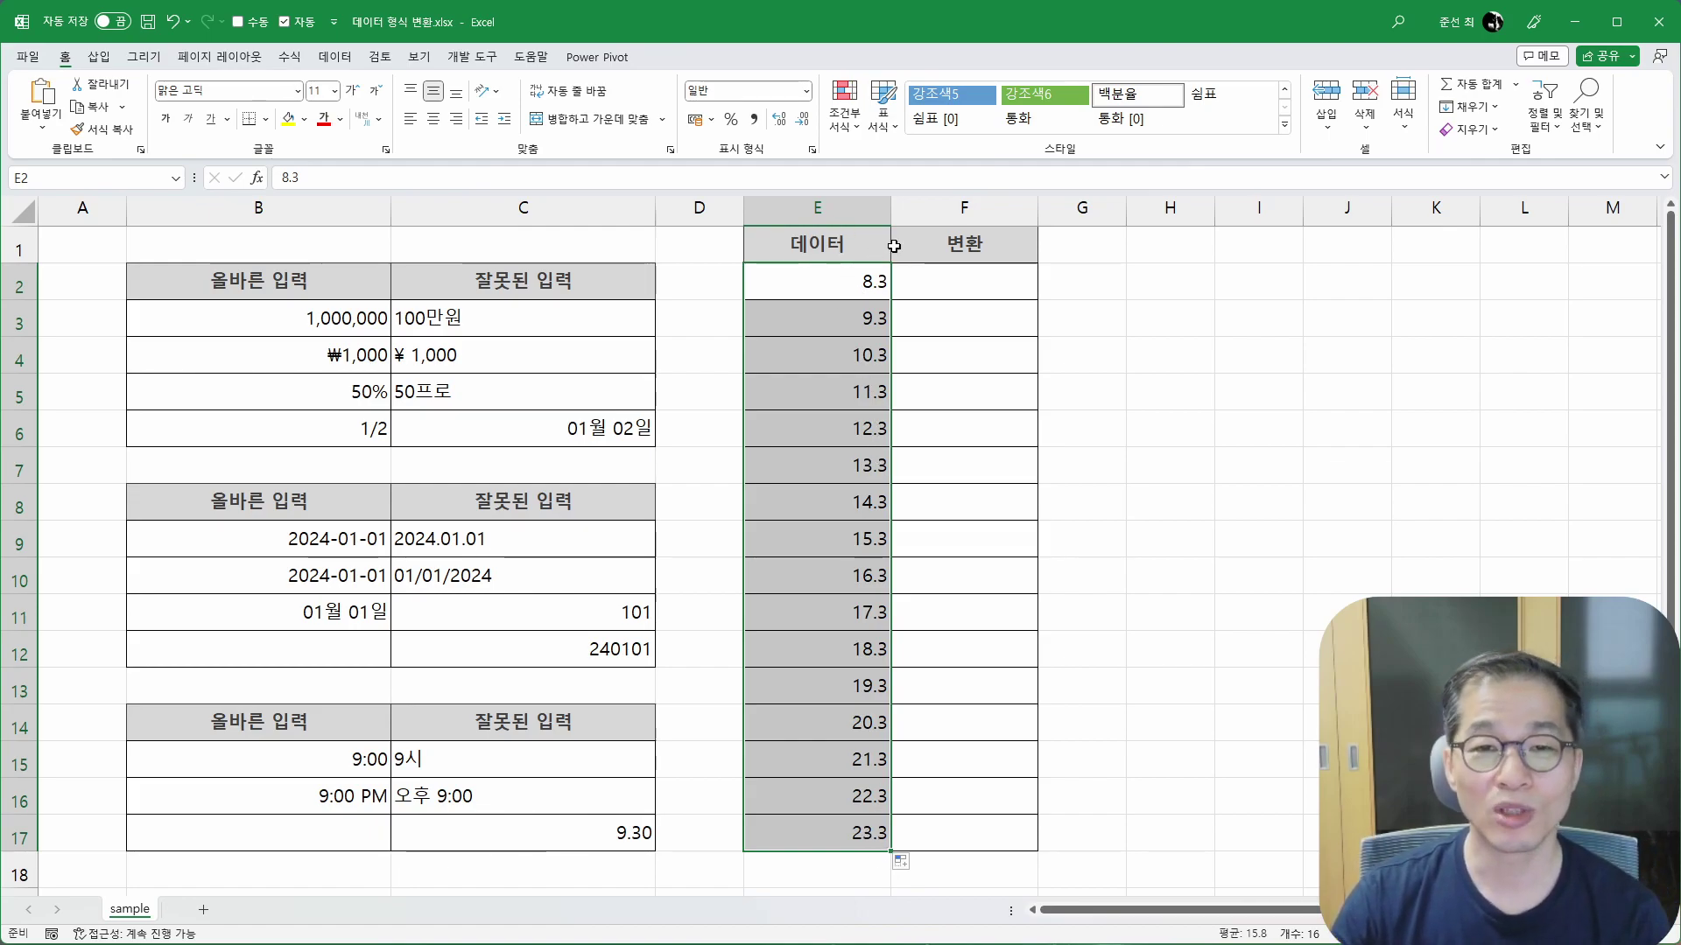
Step: Display the values in E2:E17 with two decimal places
click(804, 121)
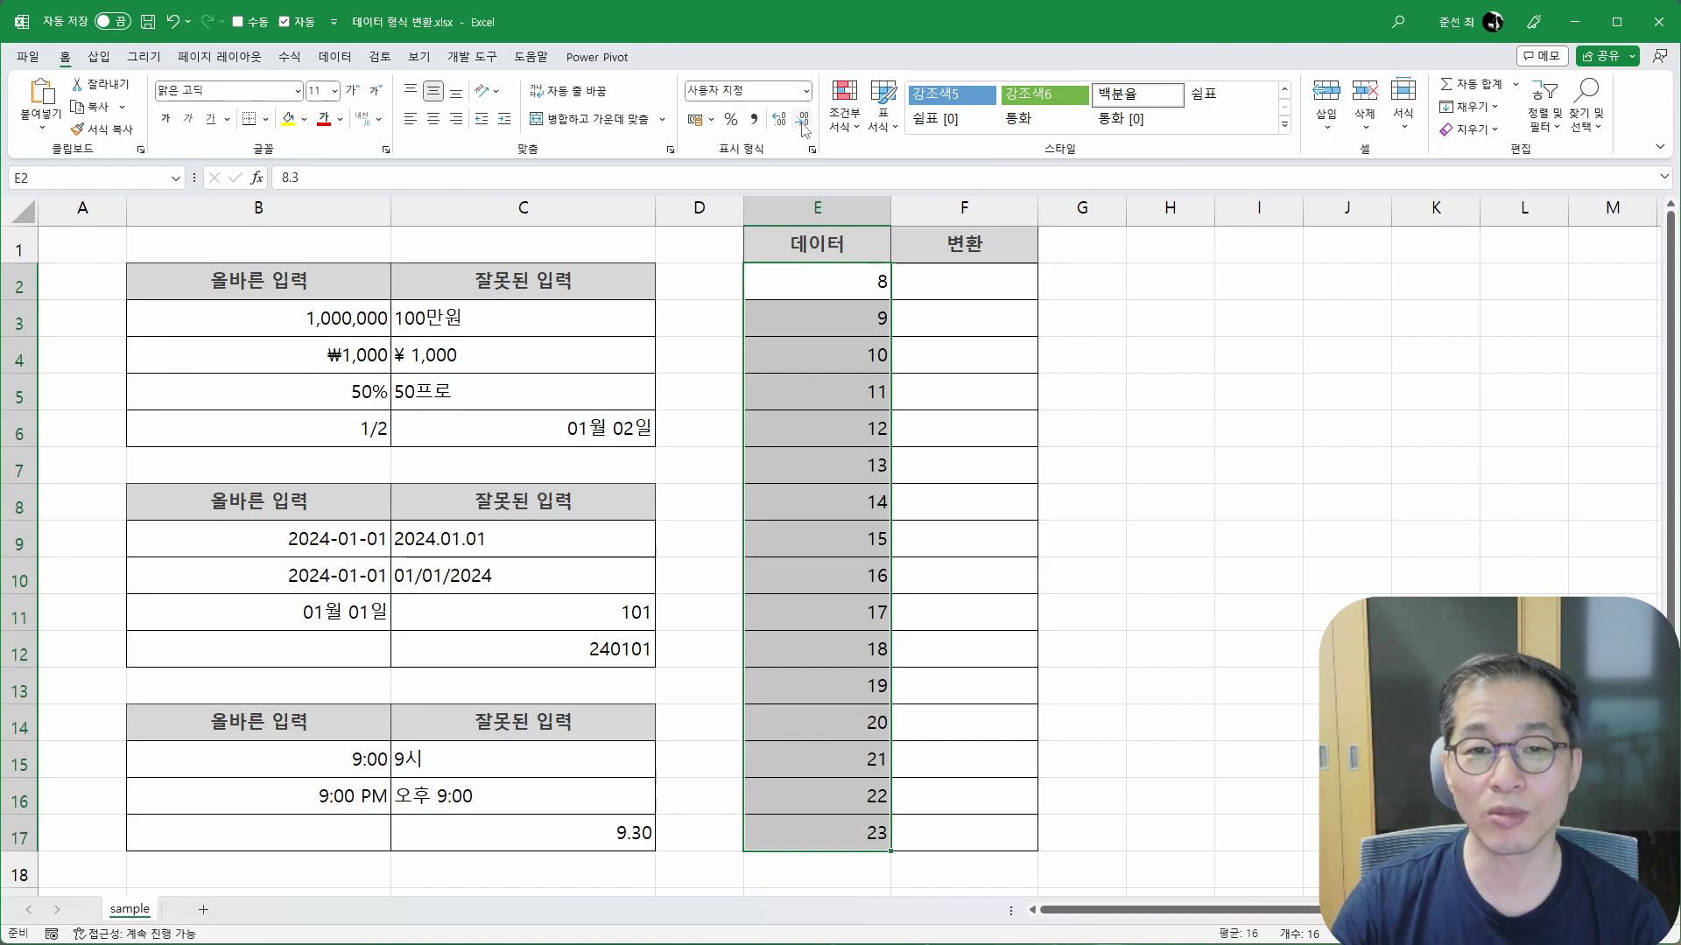
click(780, 121)
click(782, 123)
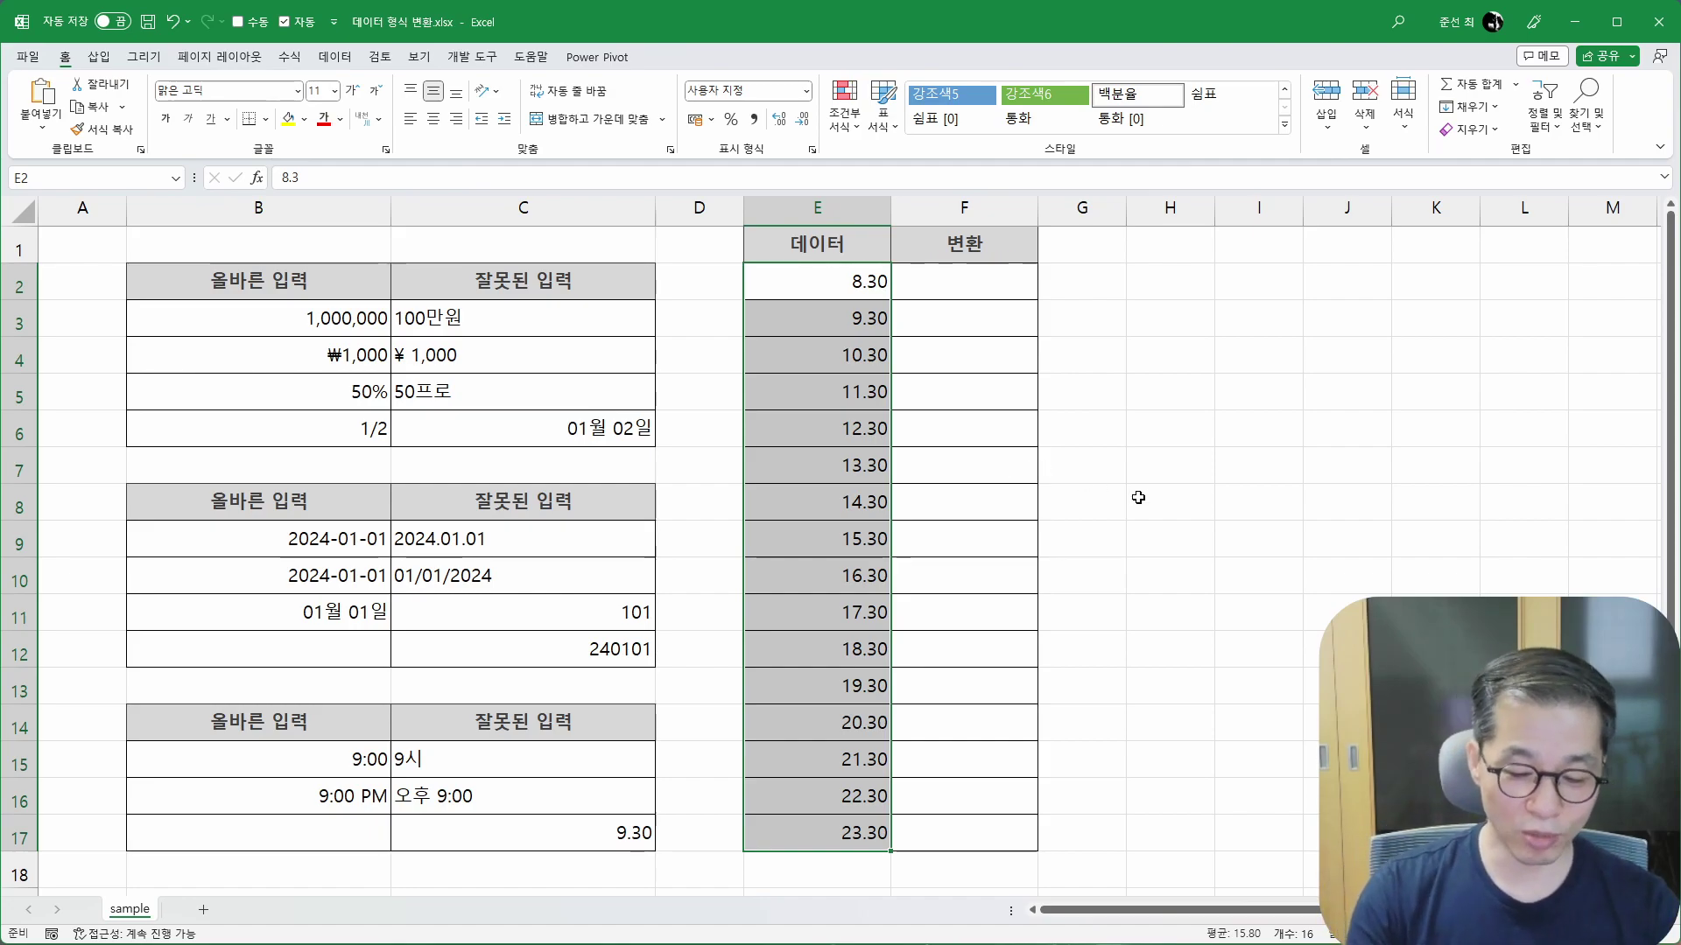
Step: Replace every period (.) with a colon (:) in E2:E17
key(ctrl+h)
key(shift+Tab)
text(.)
key(Tab)
text(:)
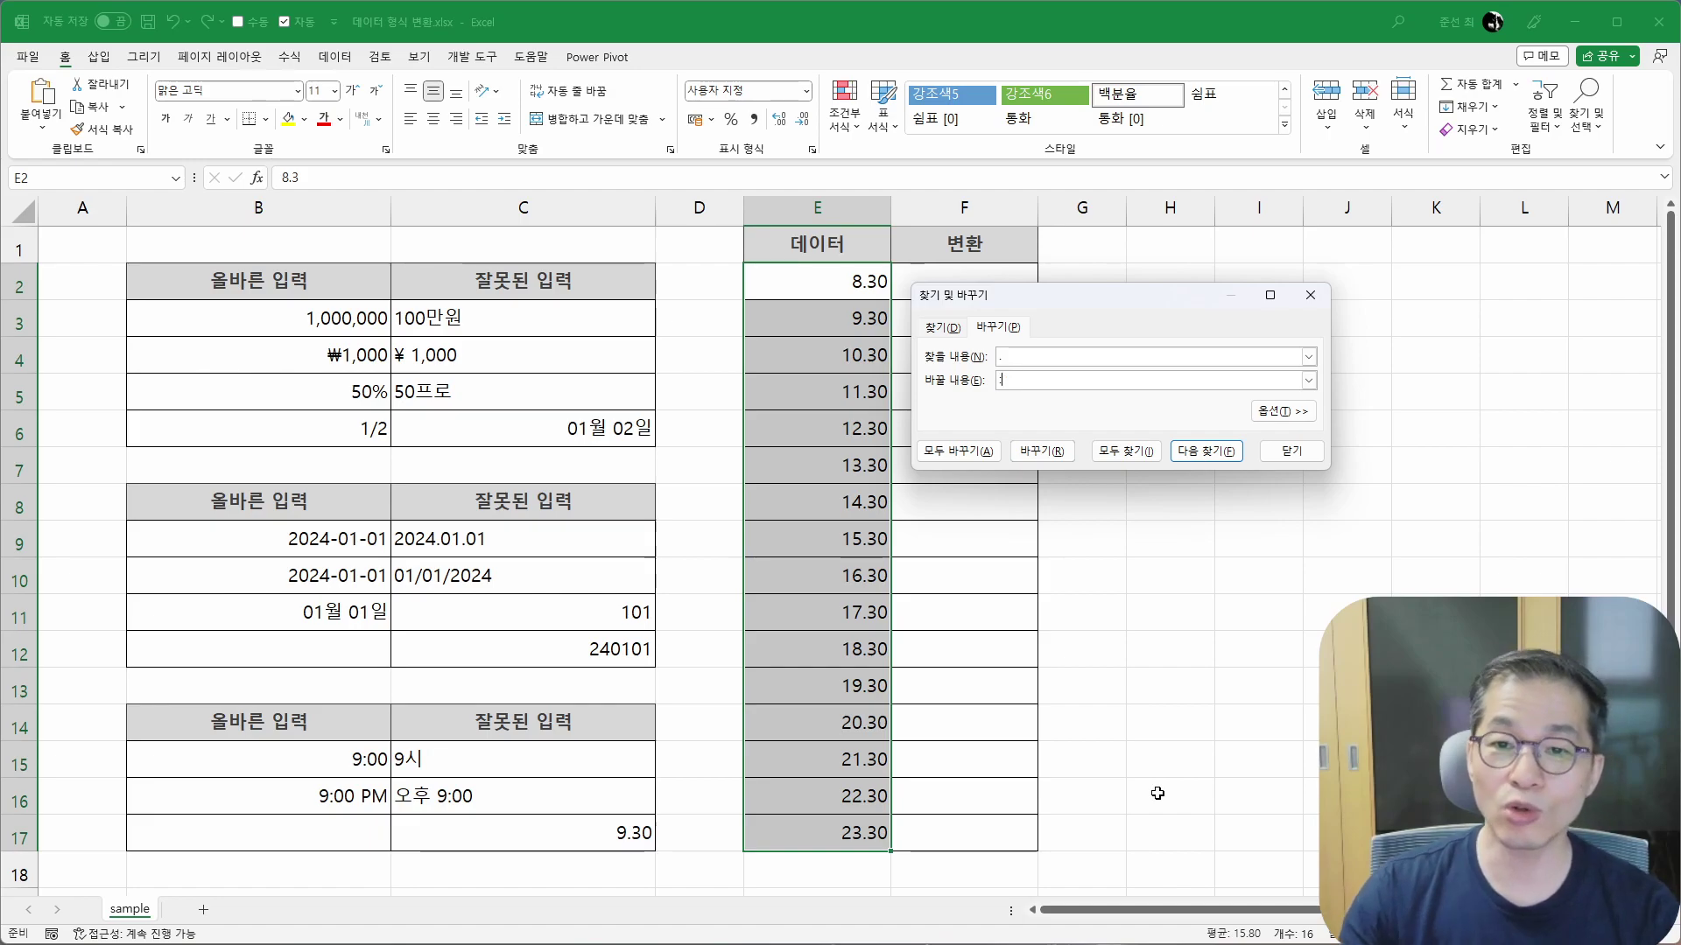
click(970, 452)
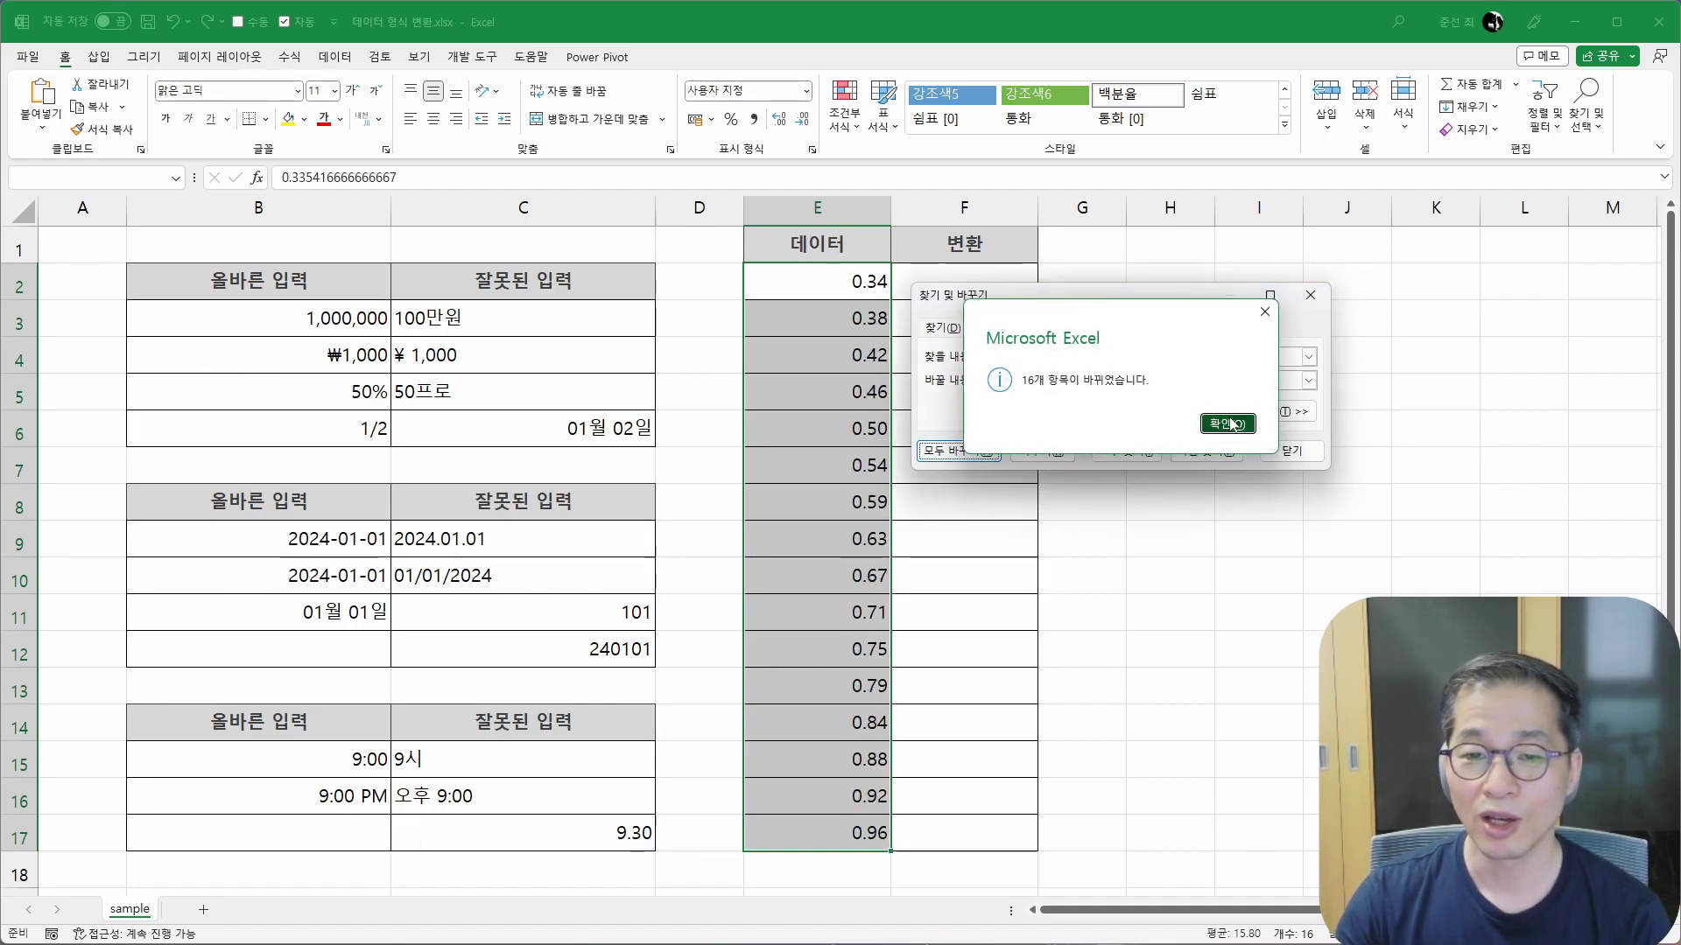
click(1227, 424)
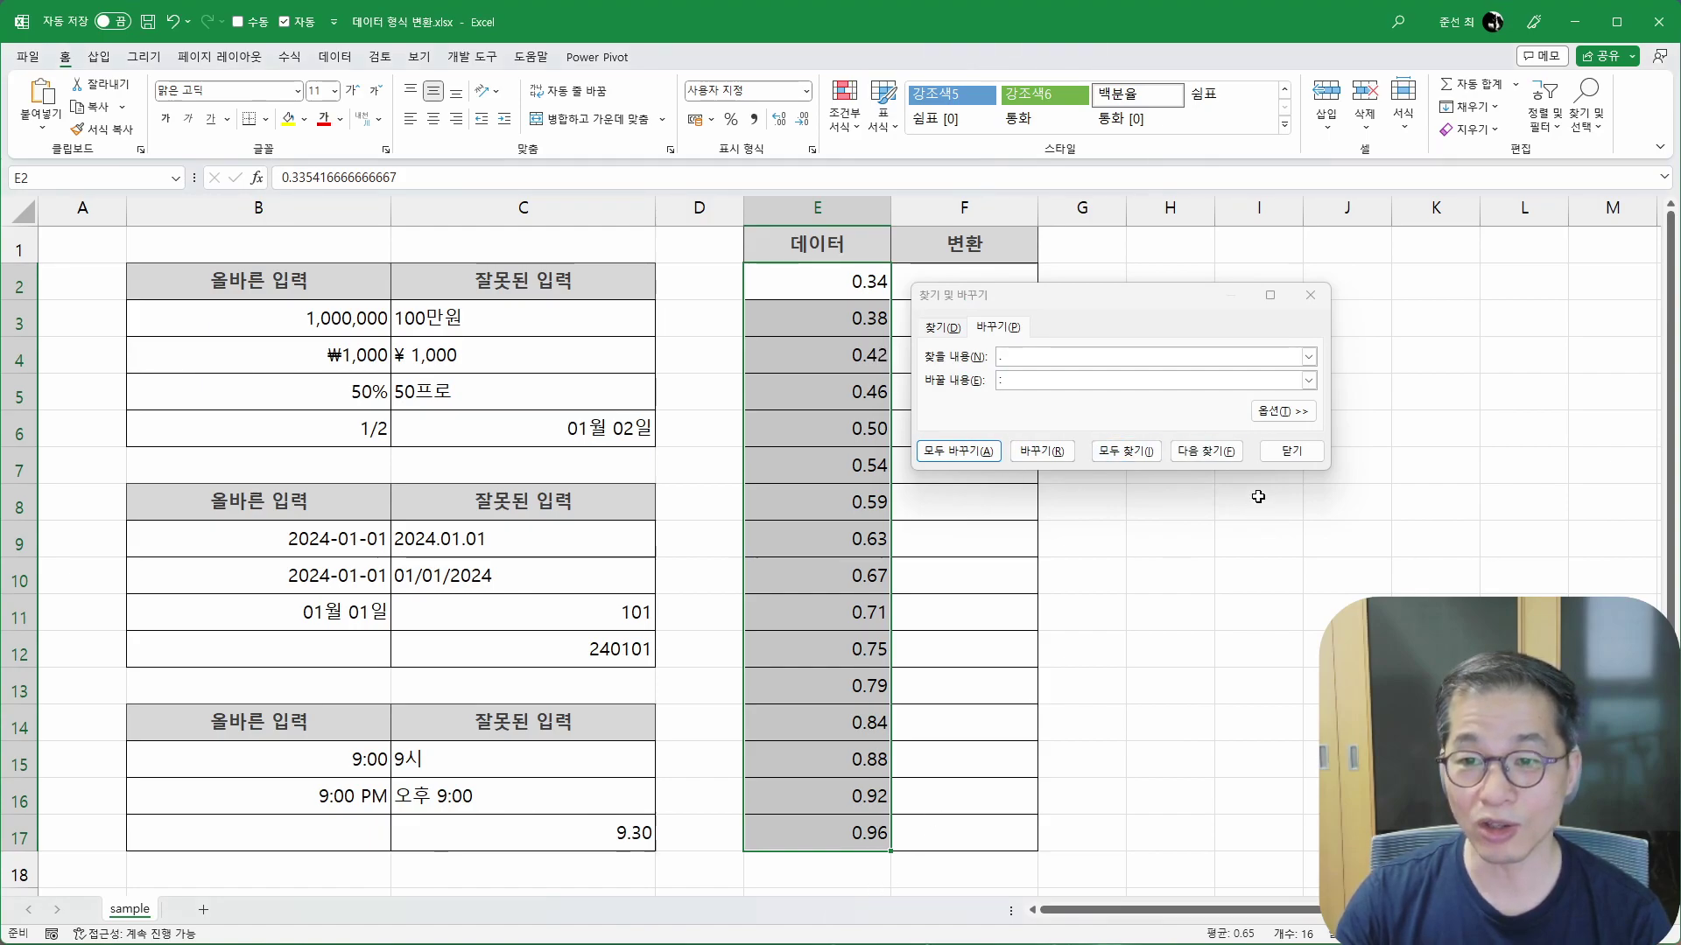
click(1291, 450)
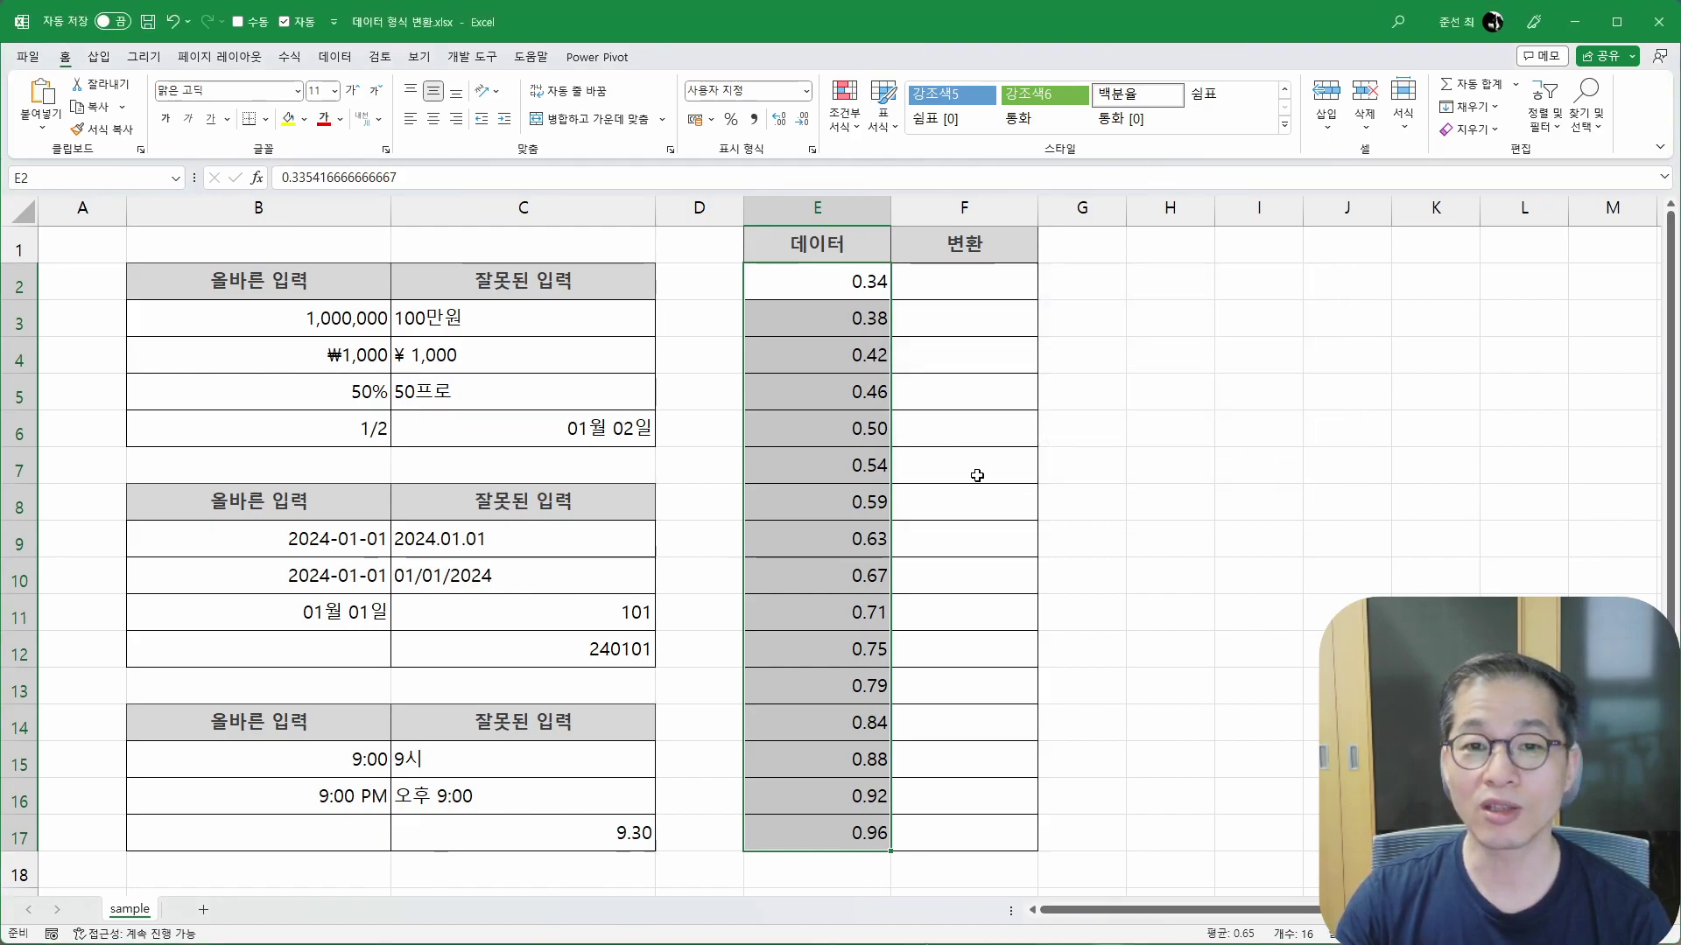
Step: Try the Time (시간) format on E2:E17 and undo both it and the colon replacement
click(805, 91)
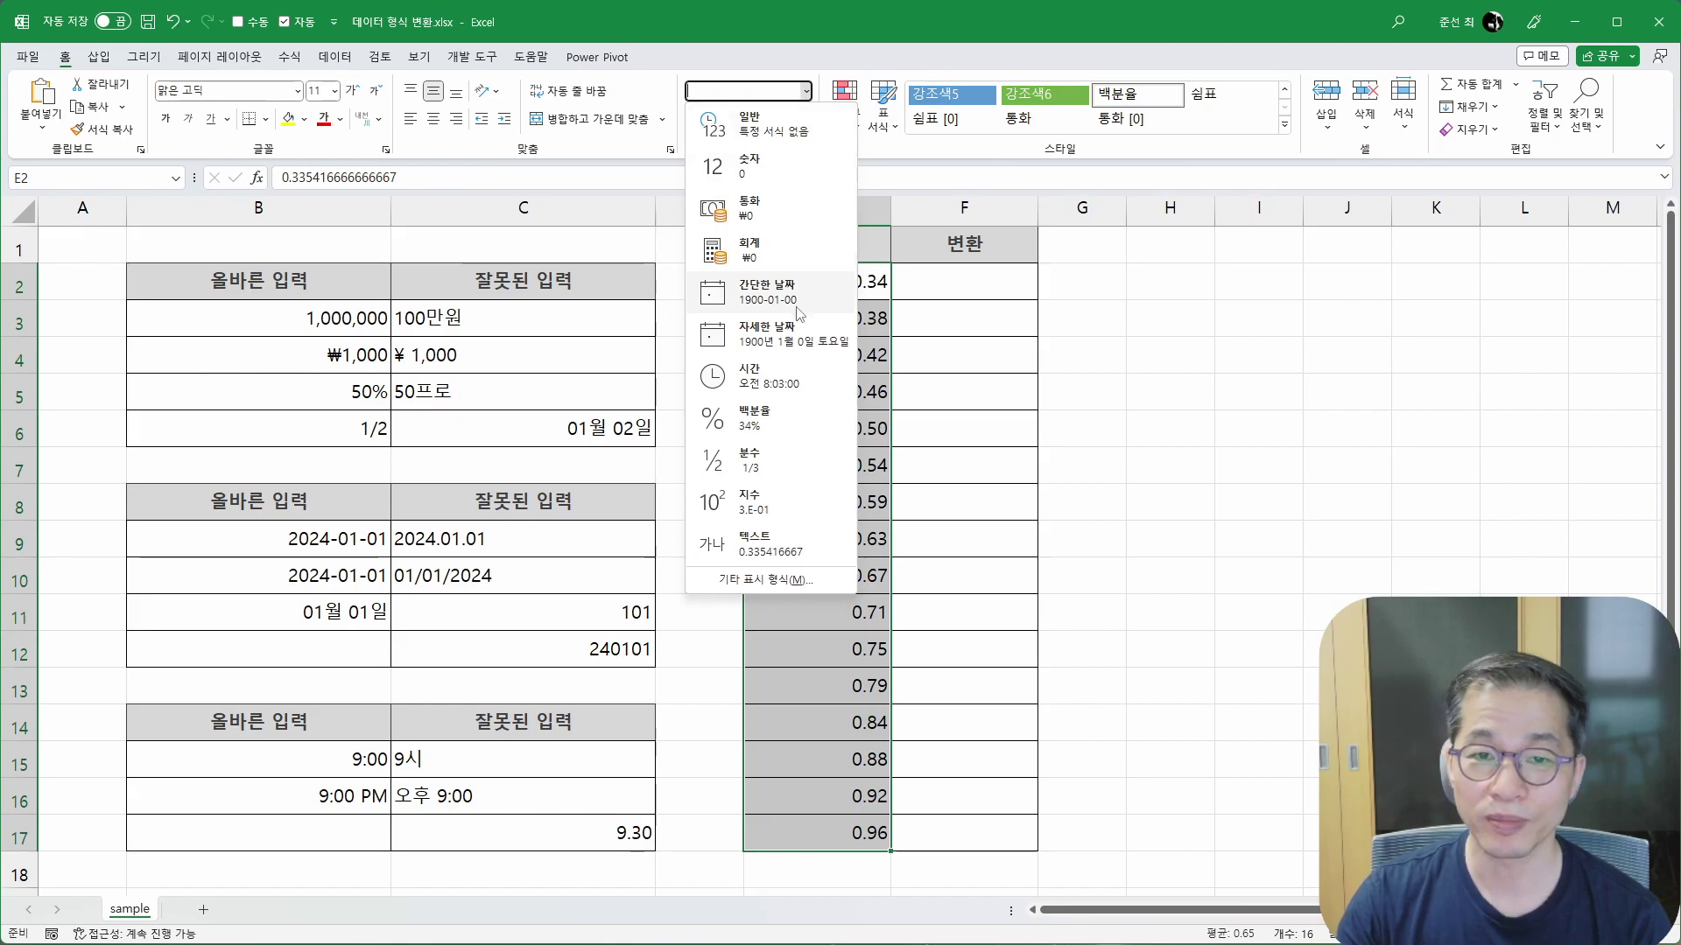
click(784, 389)
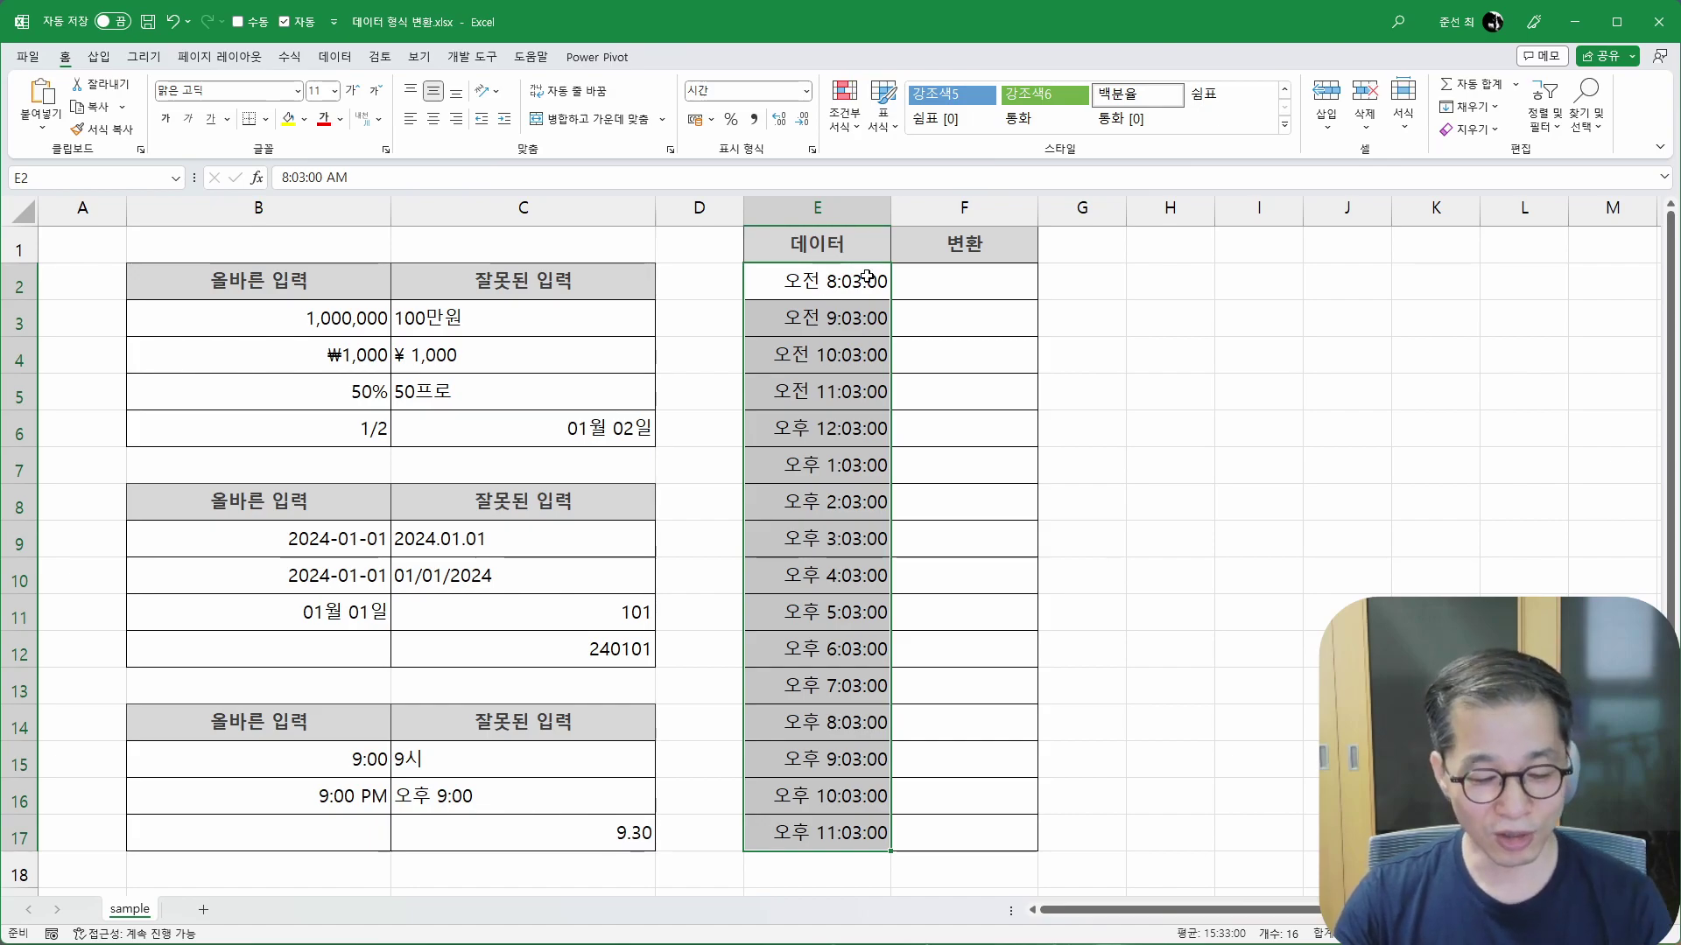
key(ctrl+z)
key(ctrl+z)
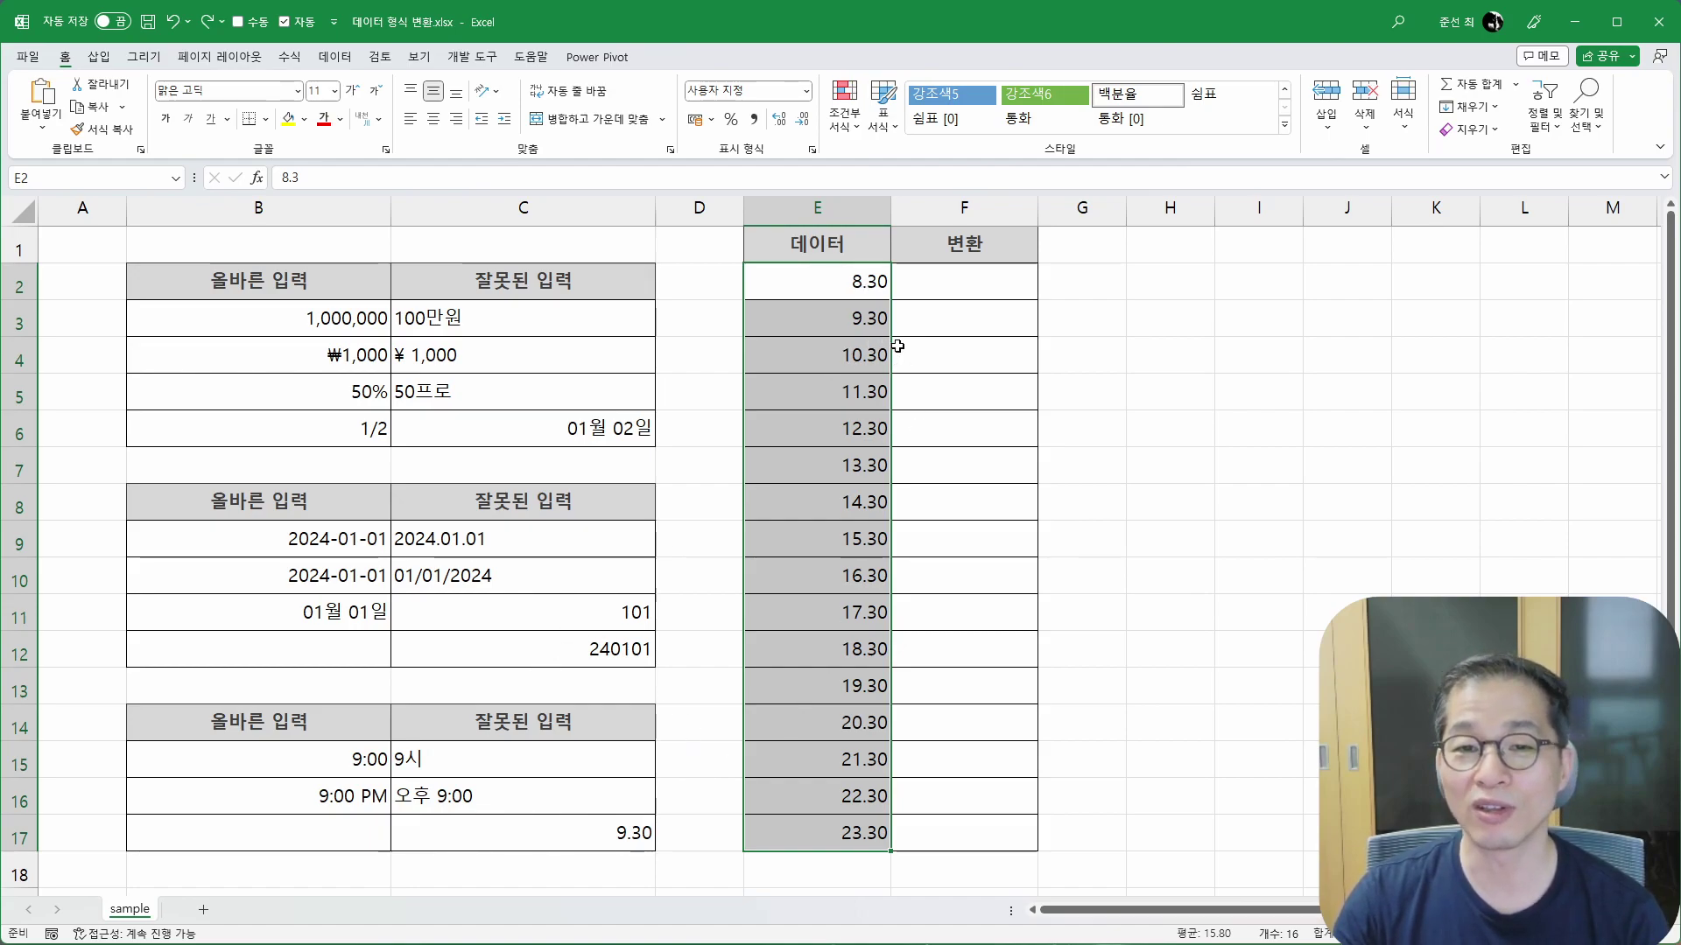
Step: Enter =E2/24 in F2 and apply the Time (시간) number format to it
click(935, 275)
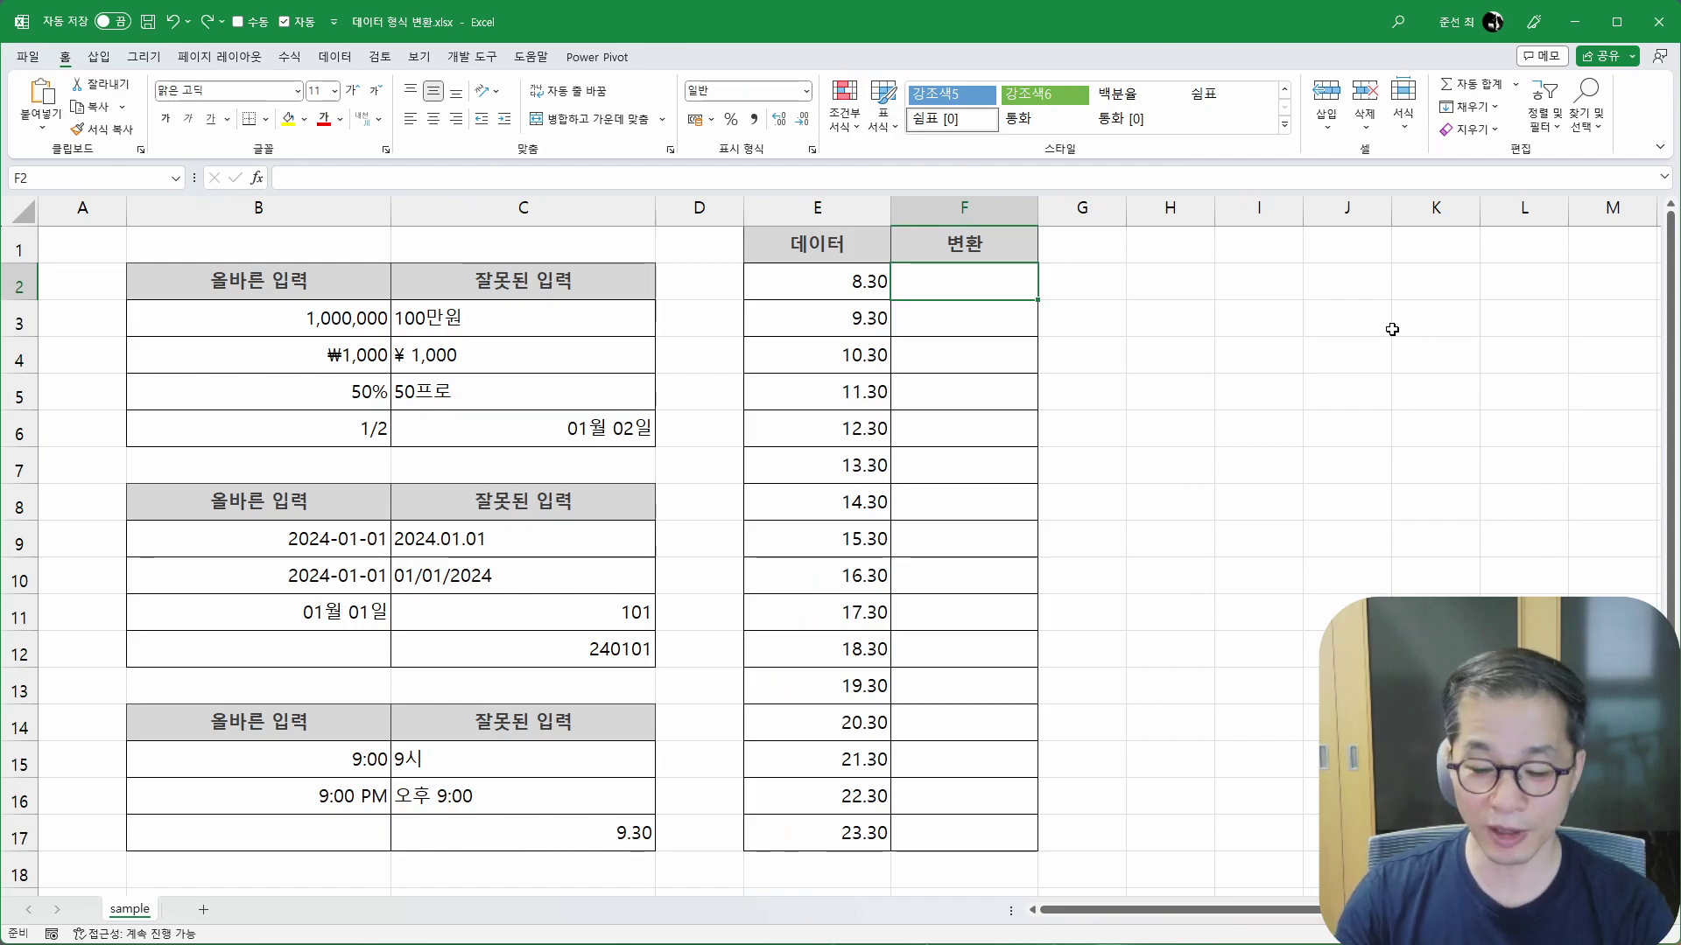
text(=)
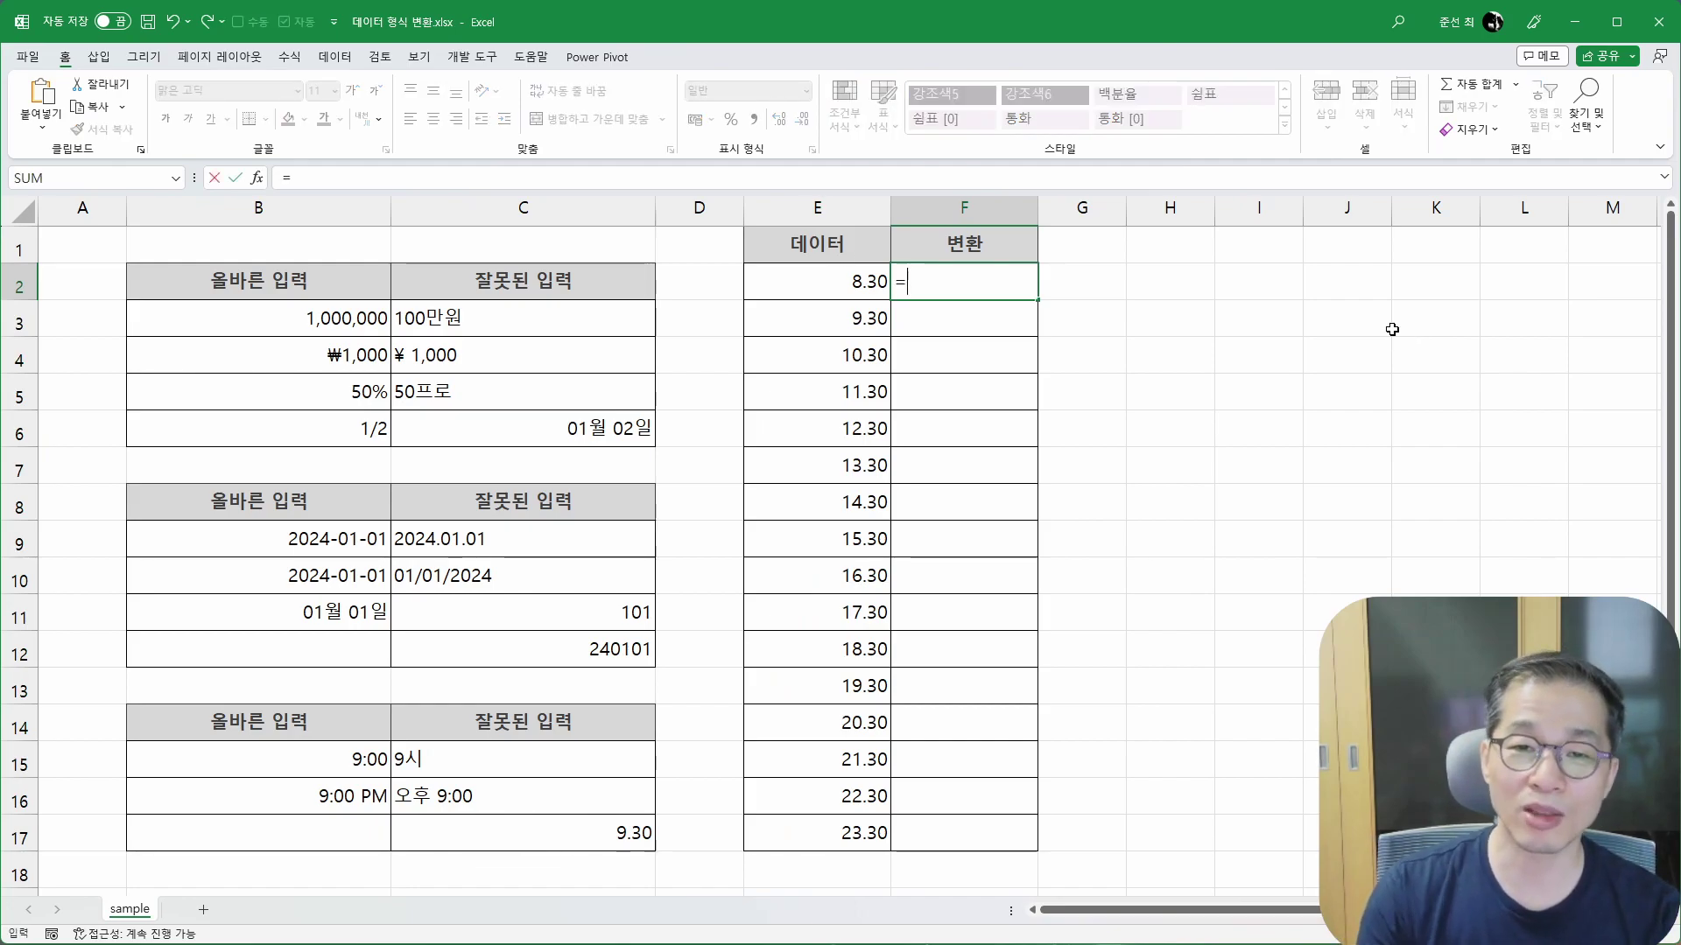
key(Left)
text(/)
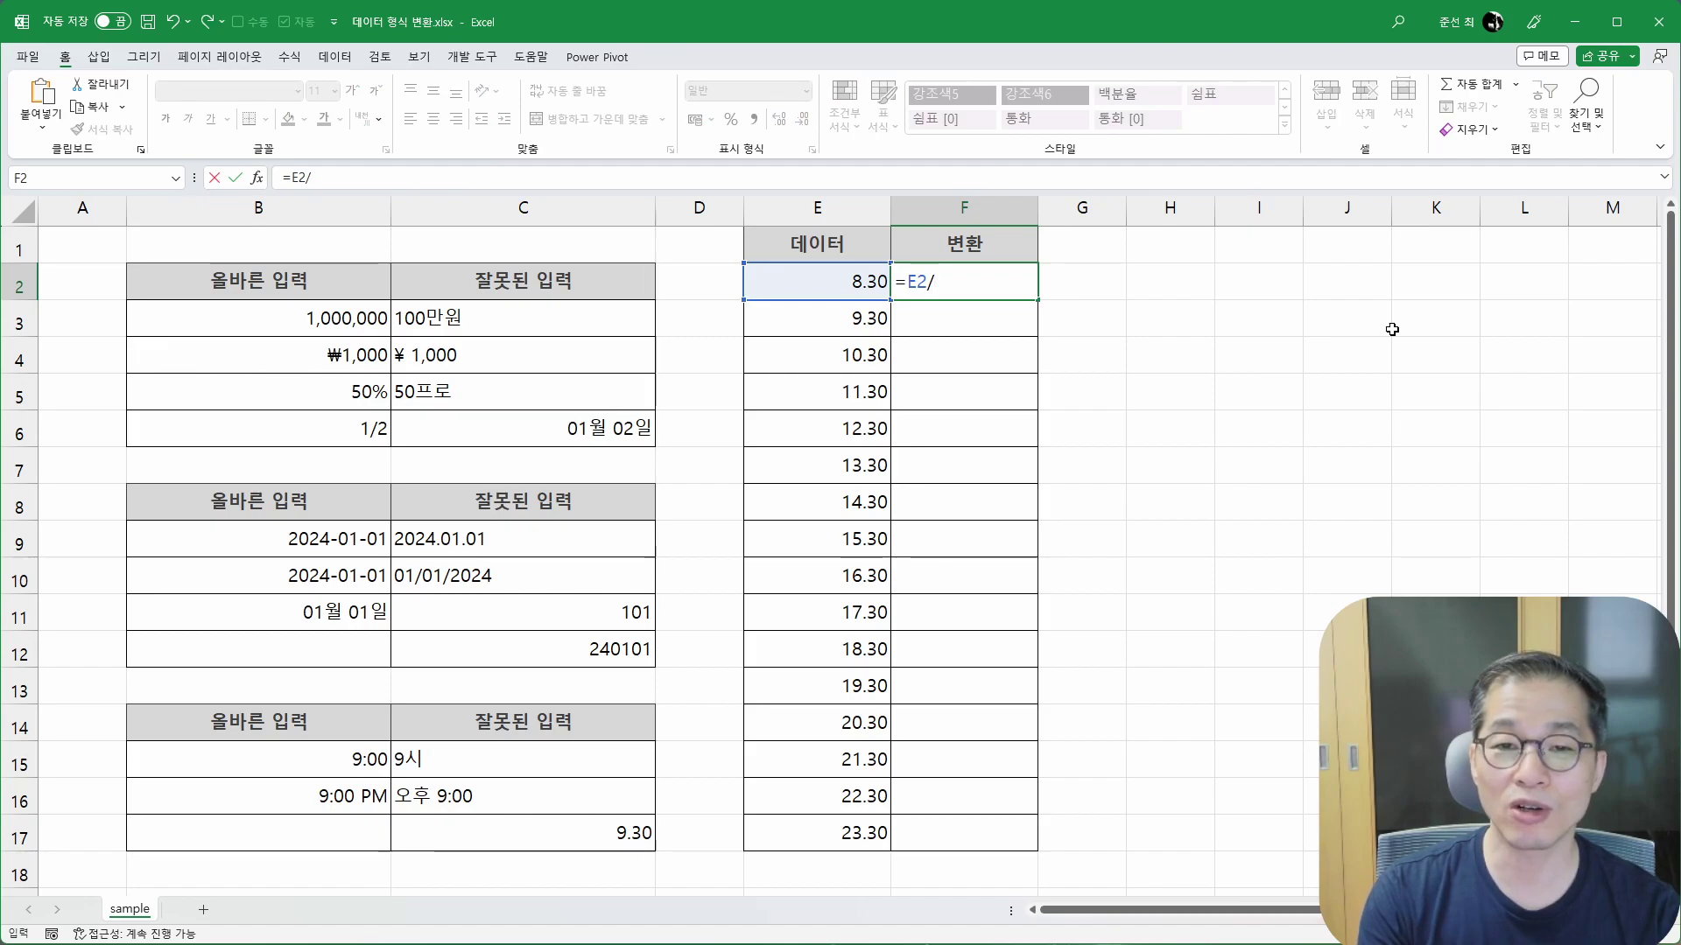
key(BackSpace)
key(BackSpace)
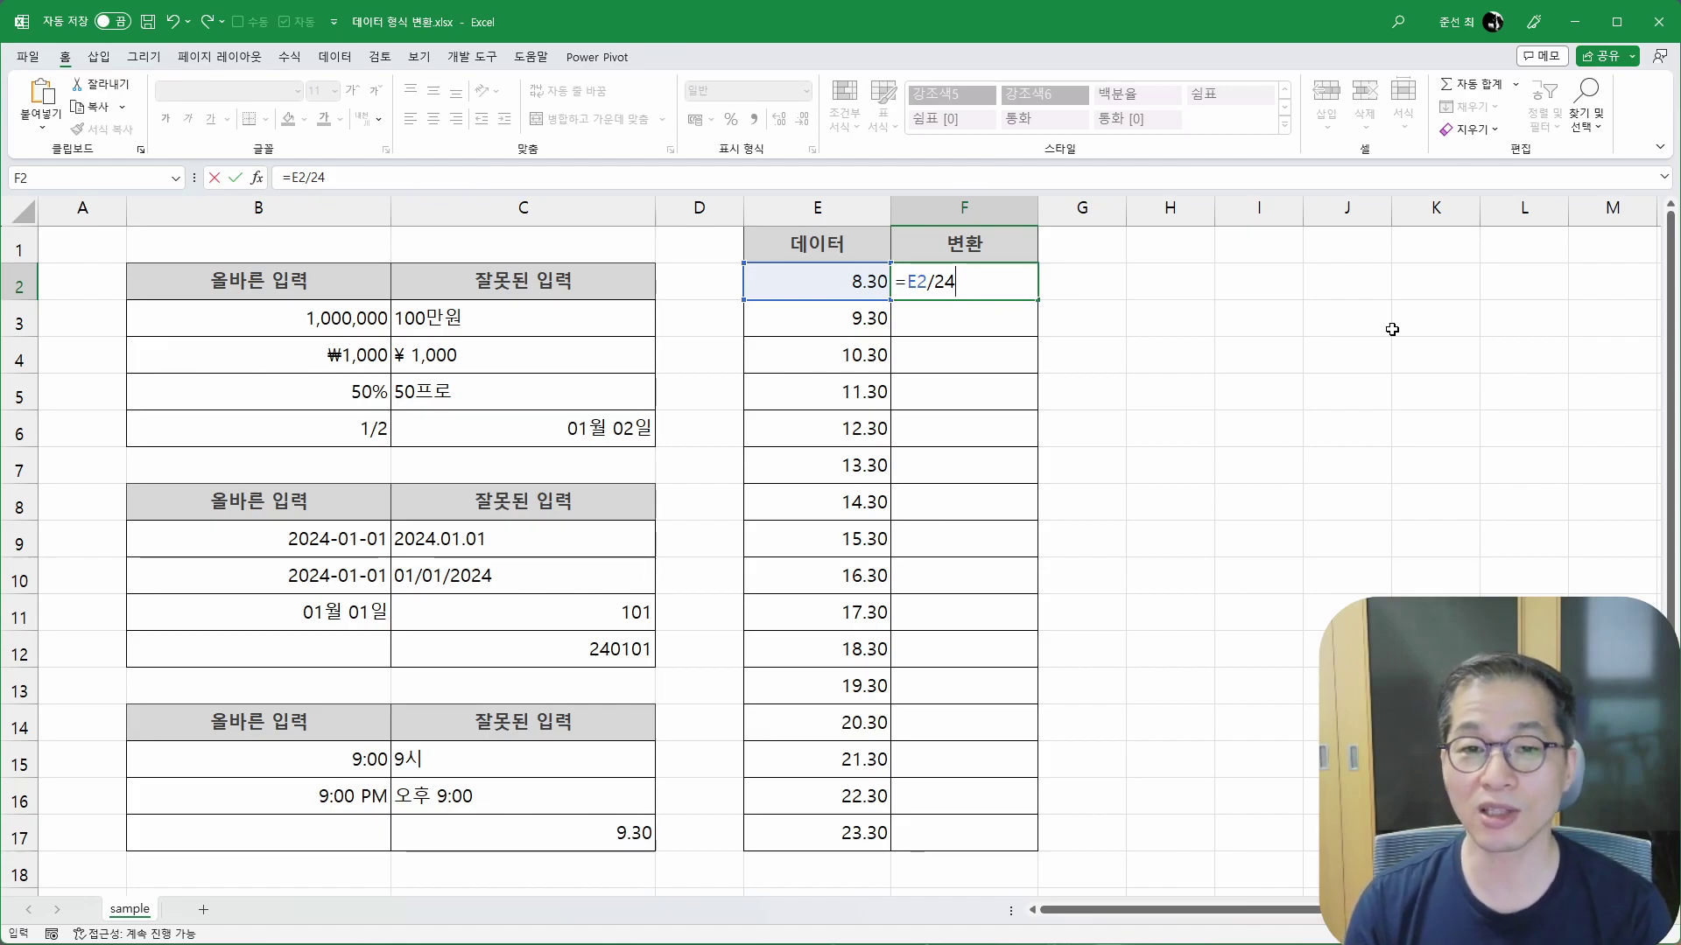
key(ctrl+Return)
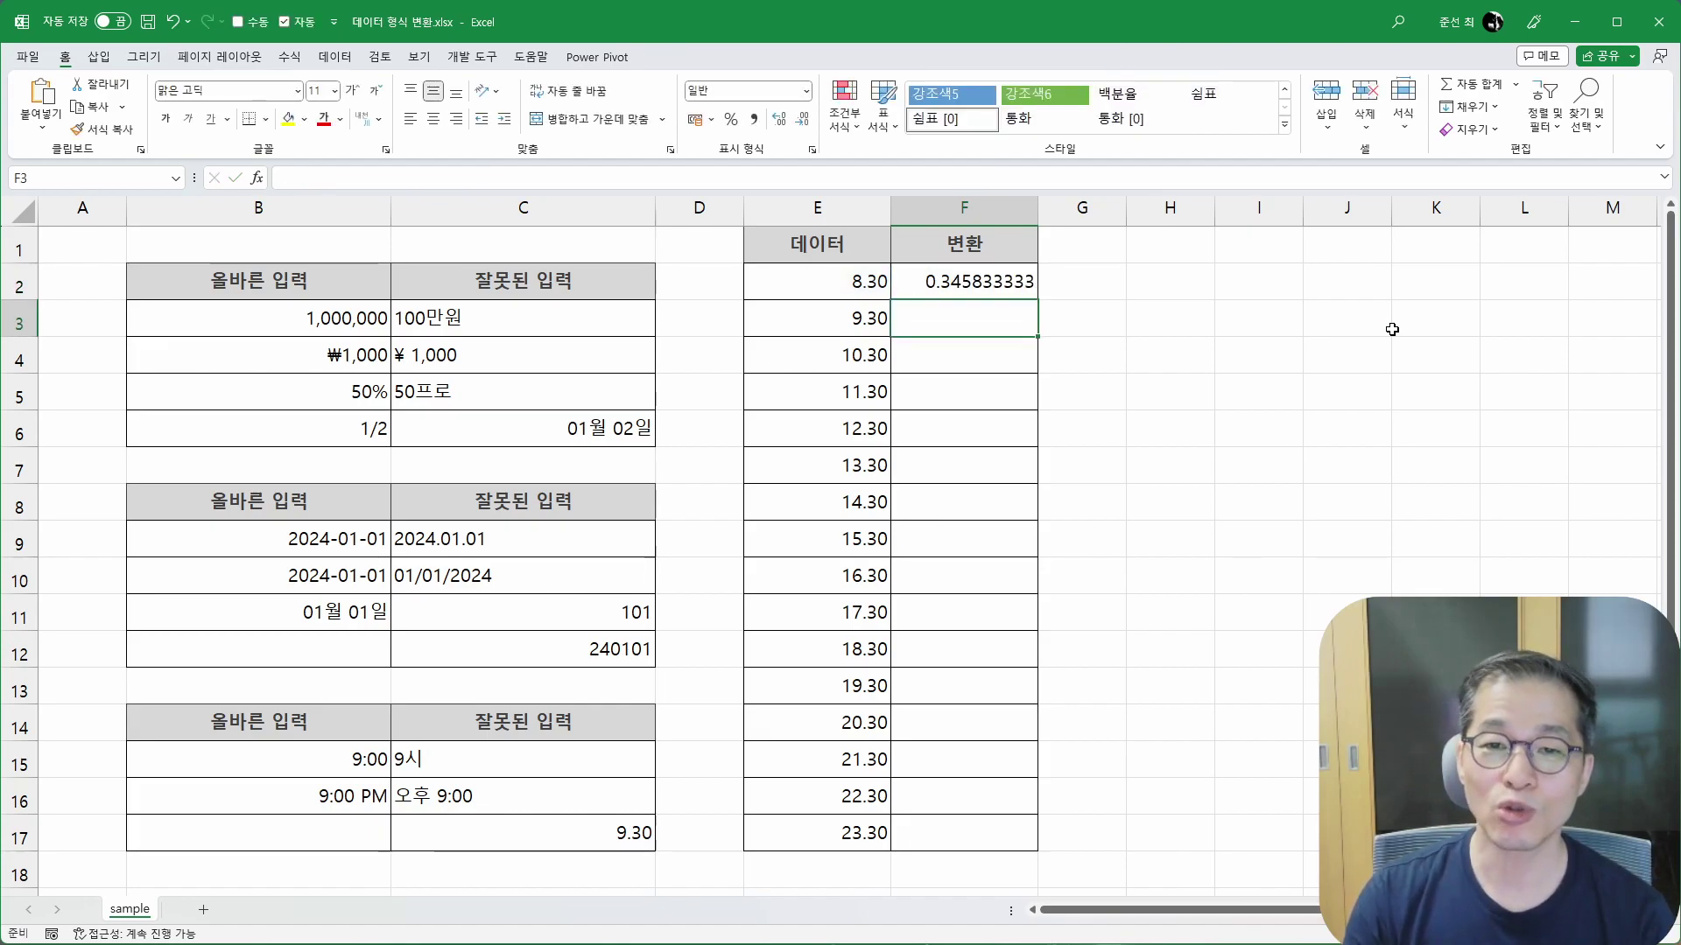
click(806, 91)
click(762, 377)
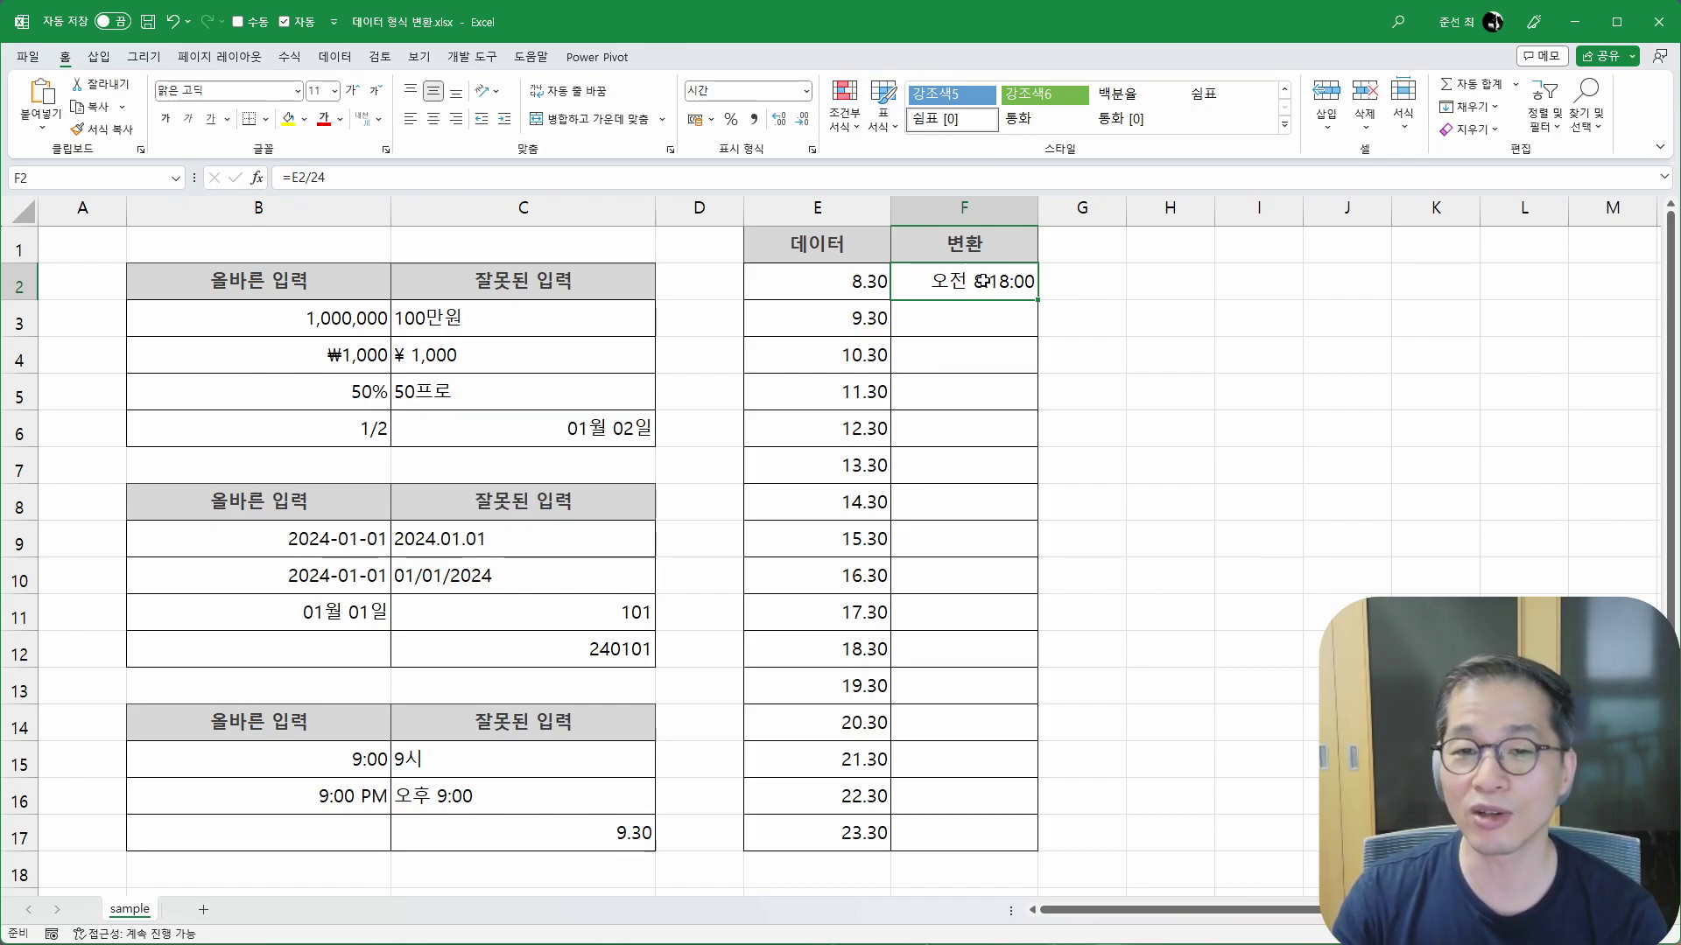
Step: Wrap the F2 formula in HOUR so that it reads =HOUR(E2/24)
double_click(982, 281)
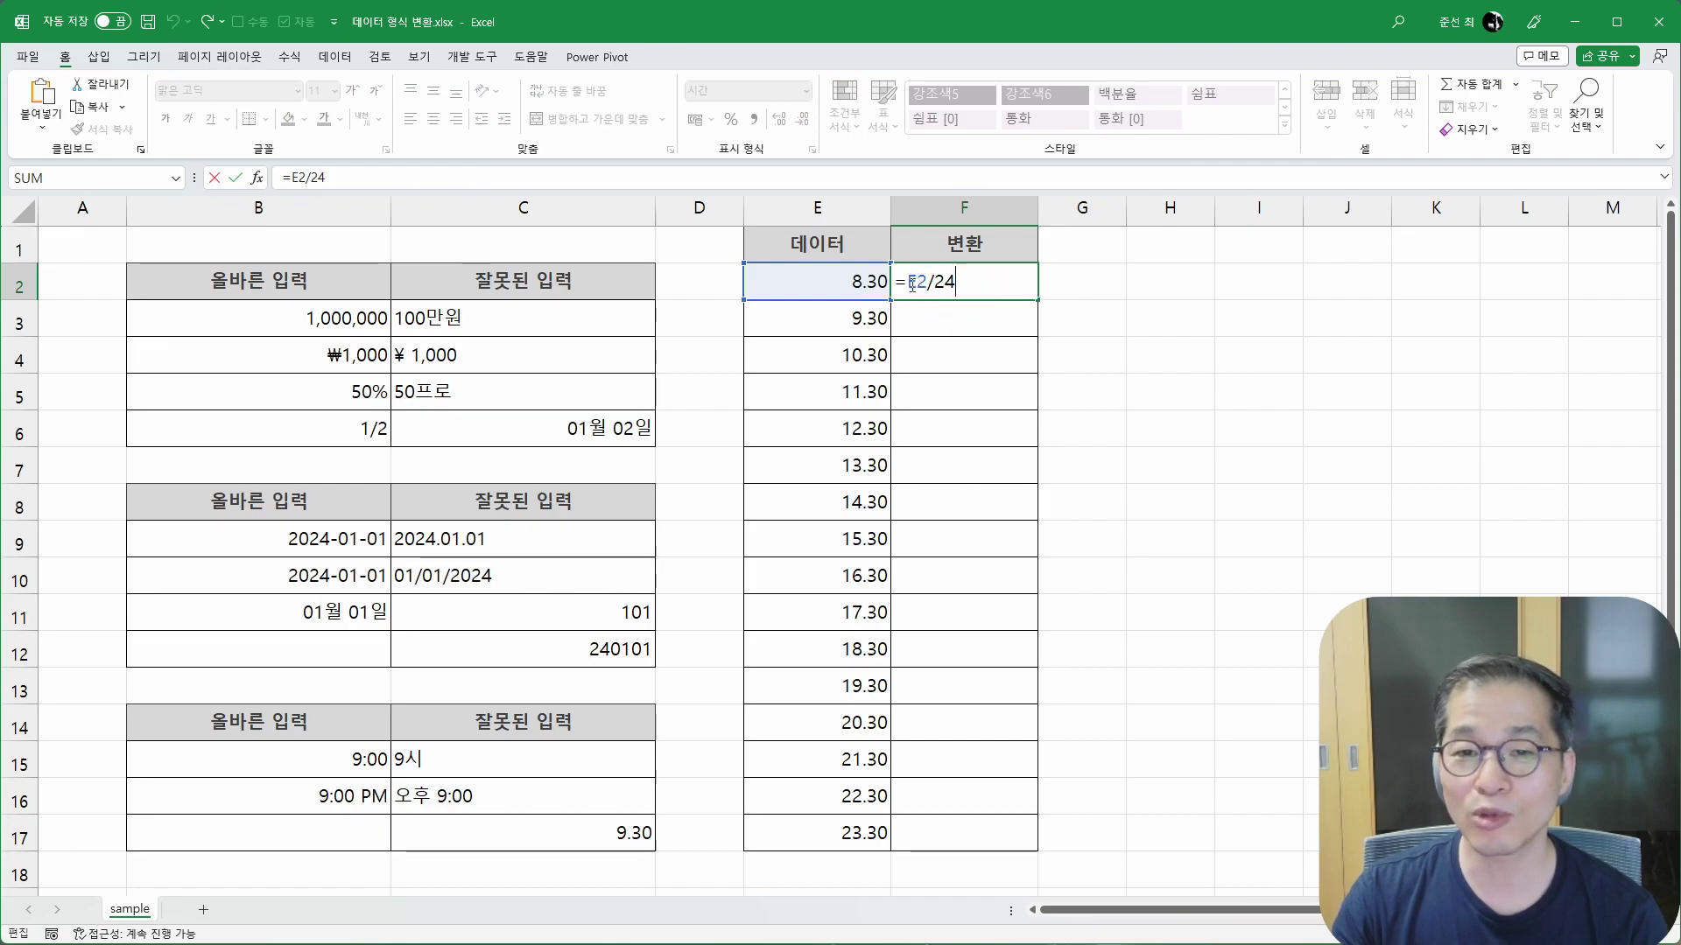
text(ㅗ)
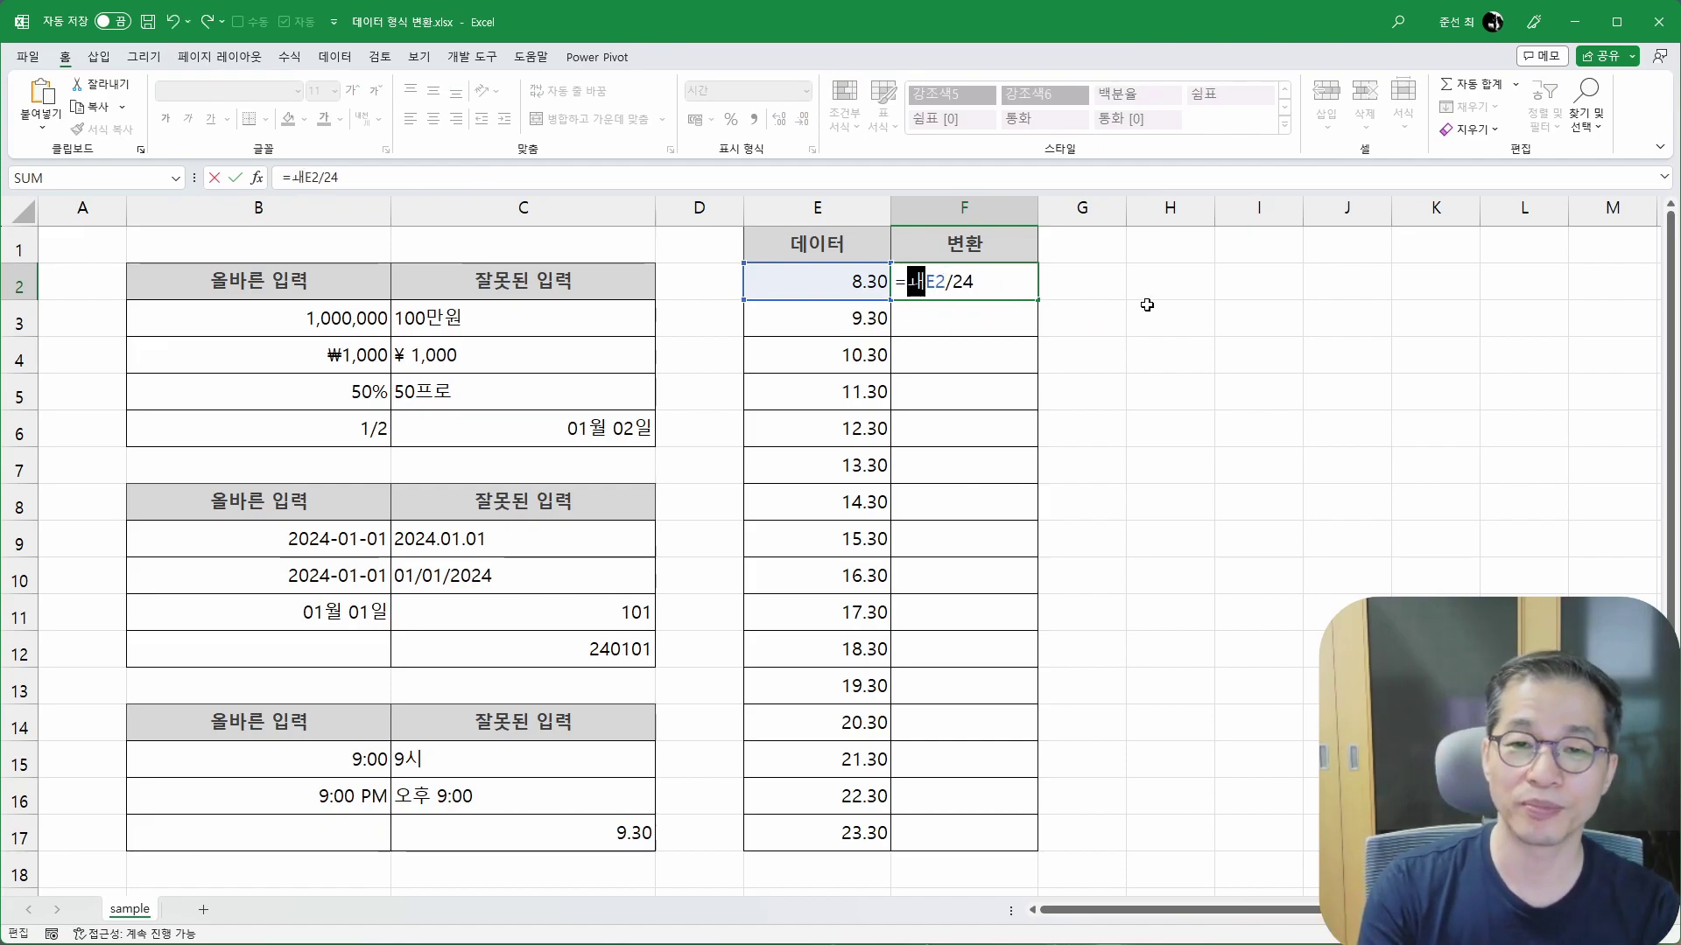
key(BackSpace)
text(HOUT)
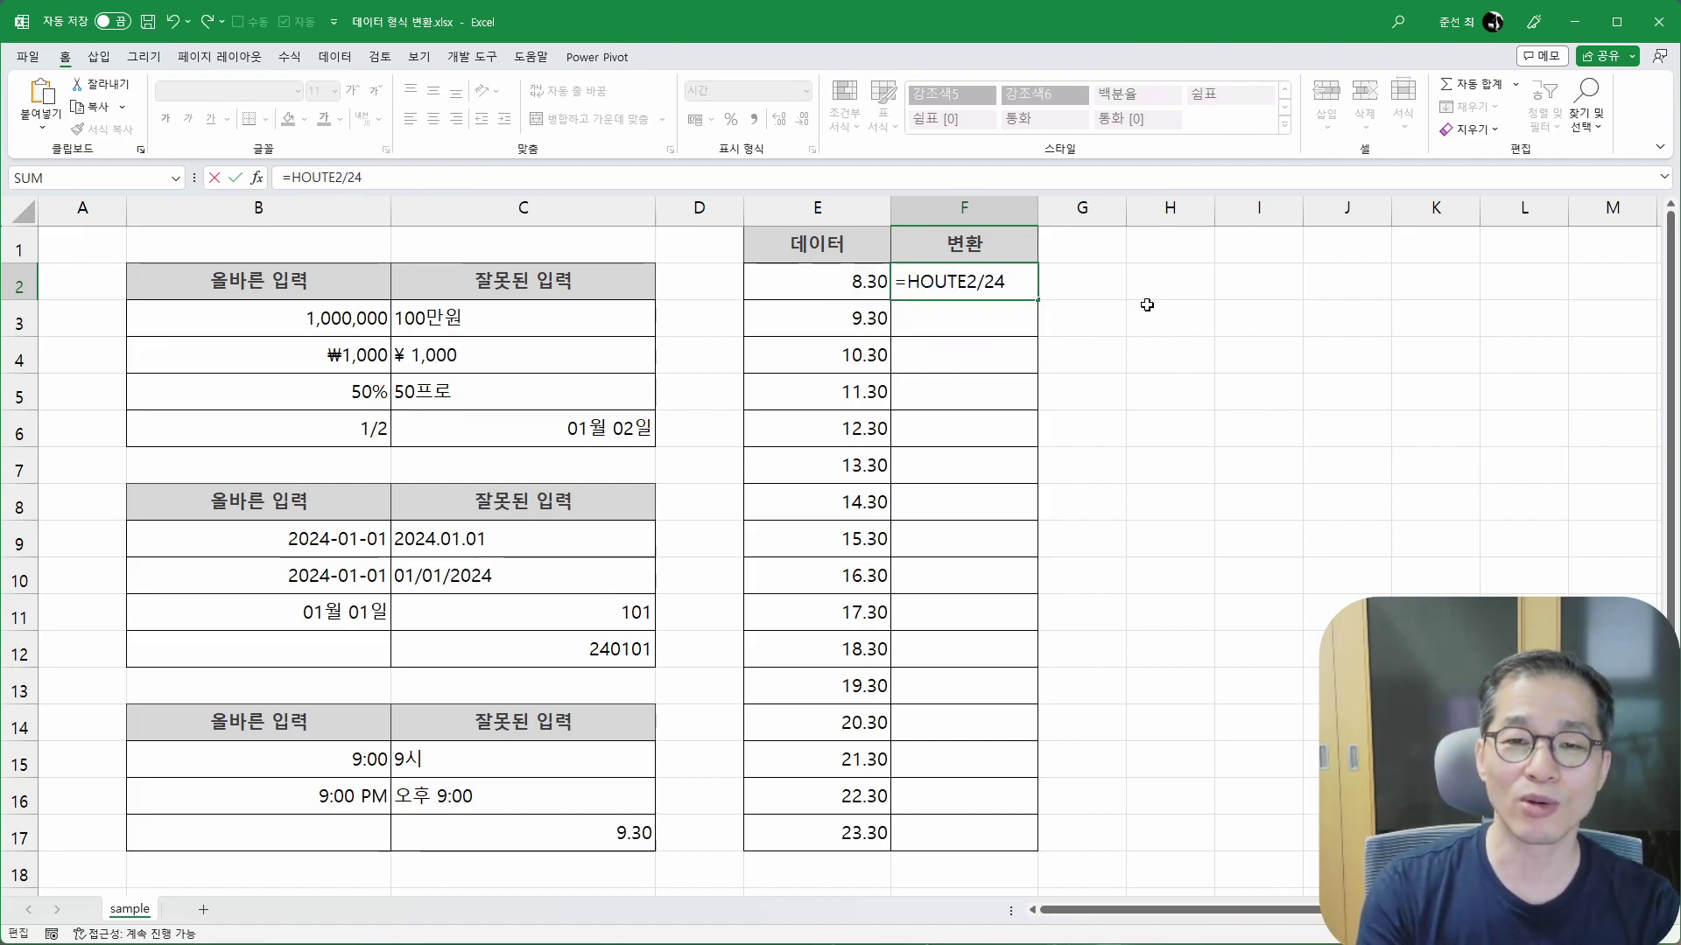
key(BackSpace)
text(R()
key(End)
text())
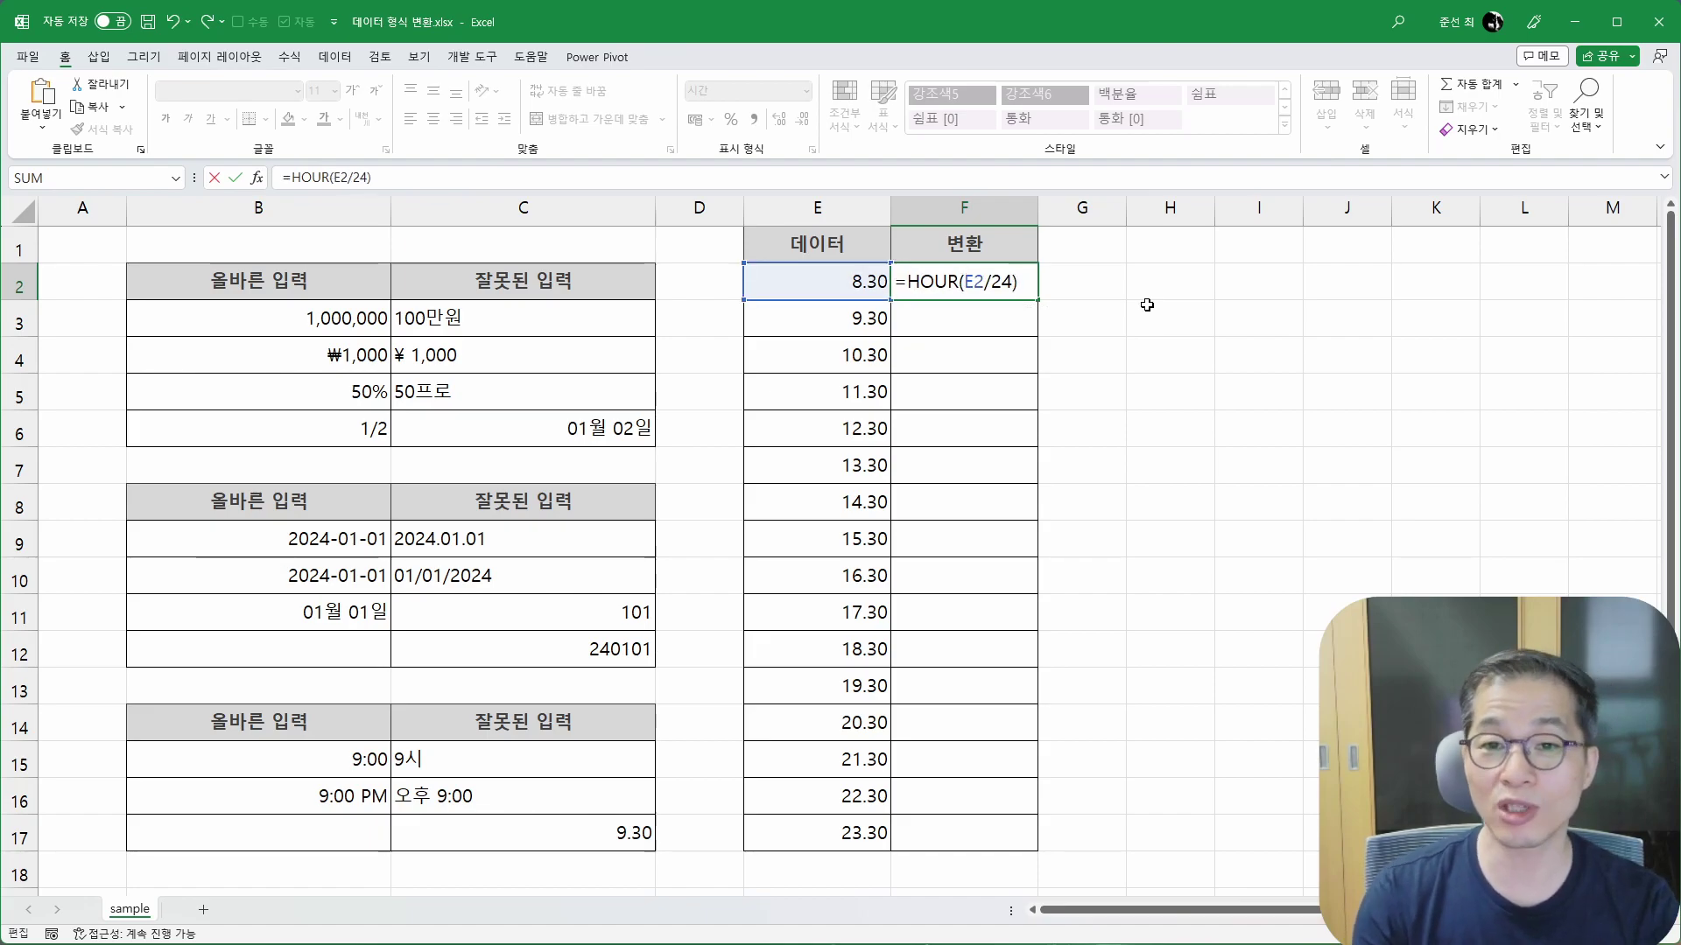
key(ctrl+Return)
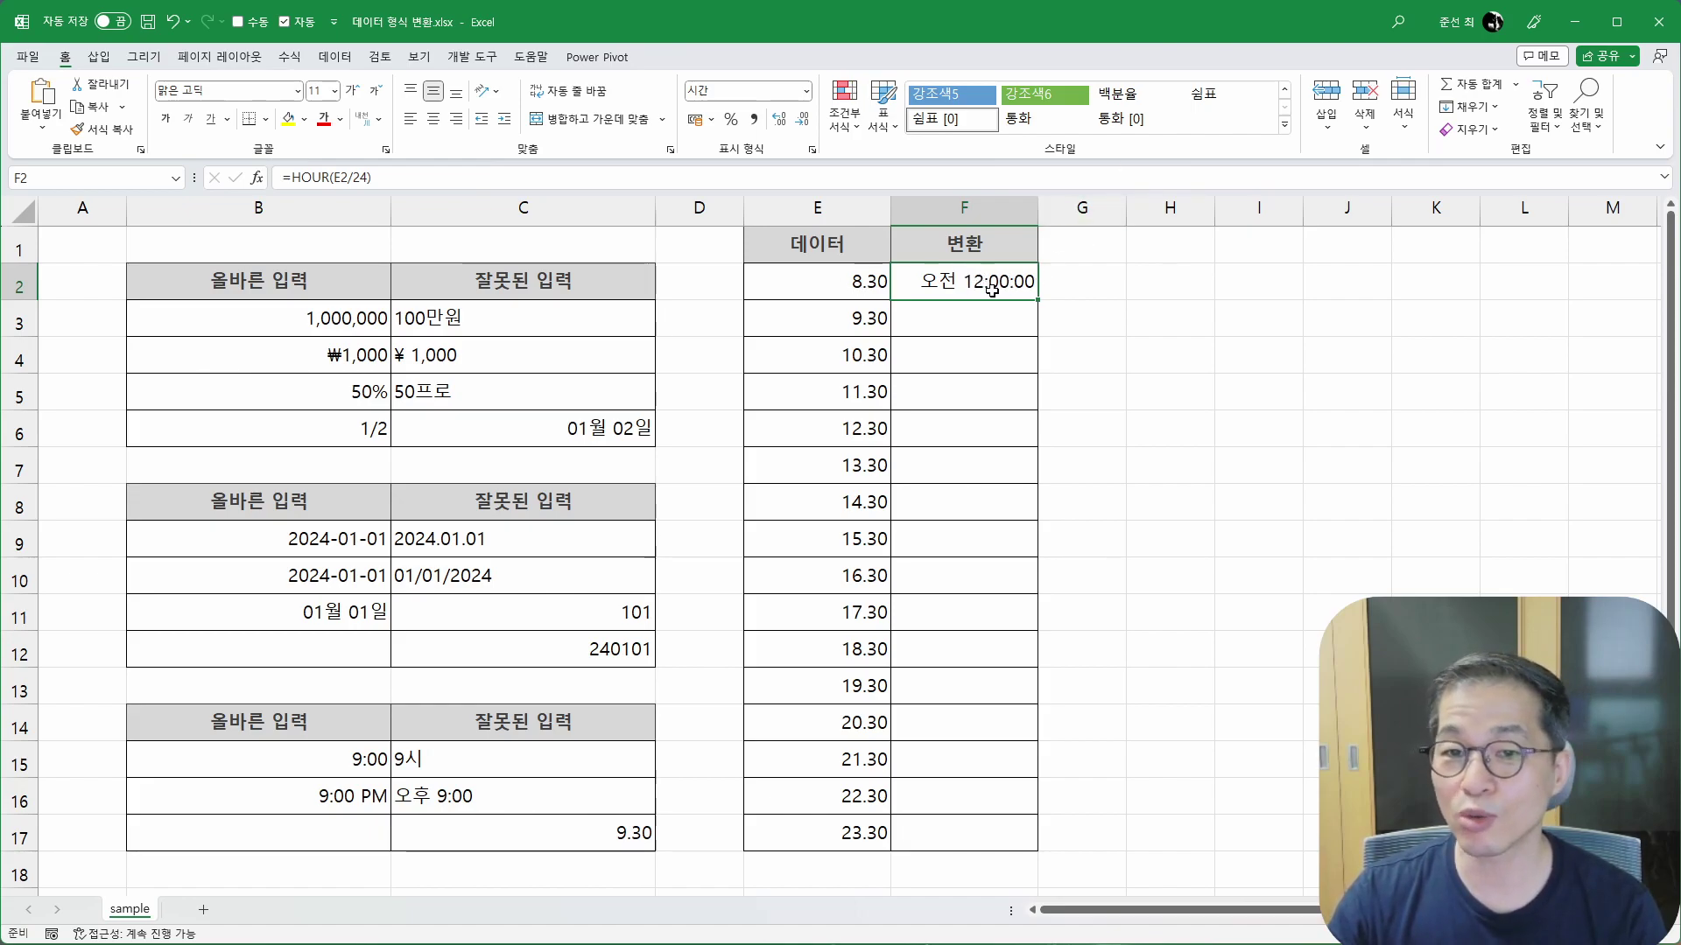
Step: Set F2 to the General (일반) number format and fill its formula down to F17
click(804, 91)
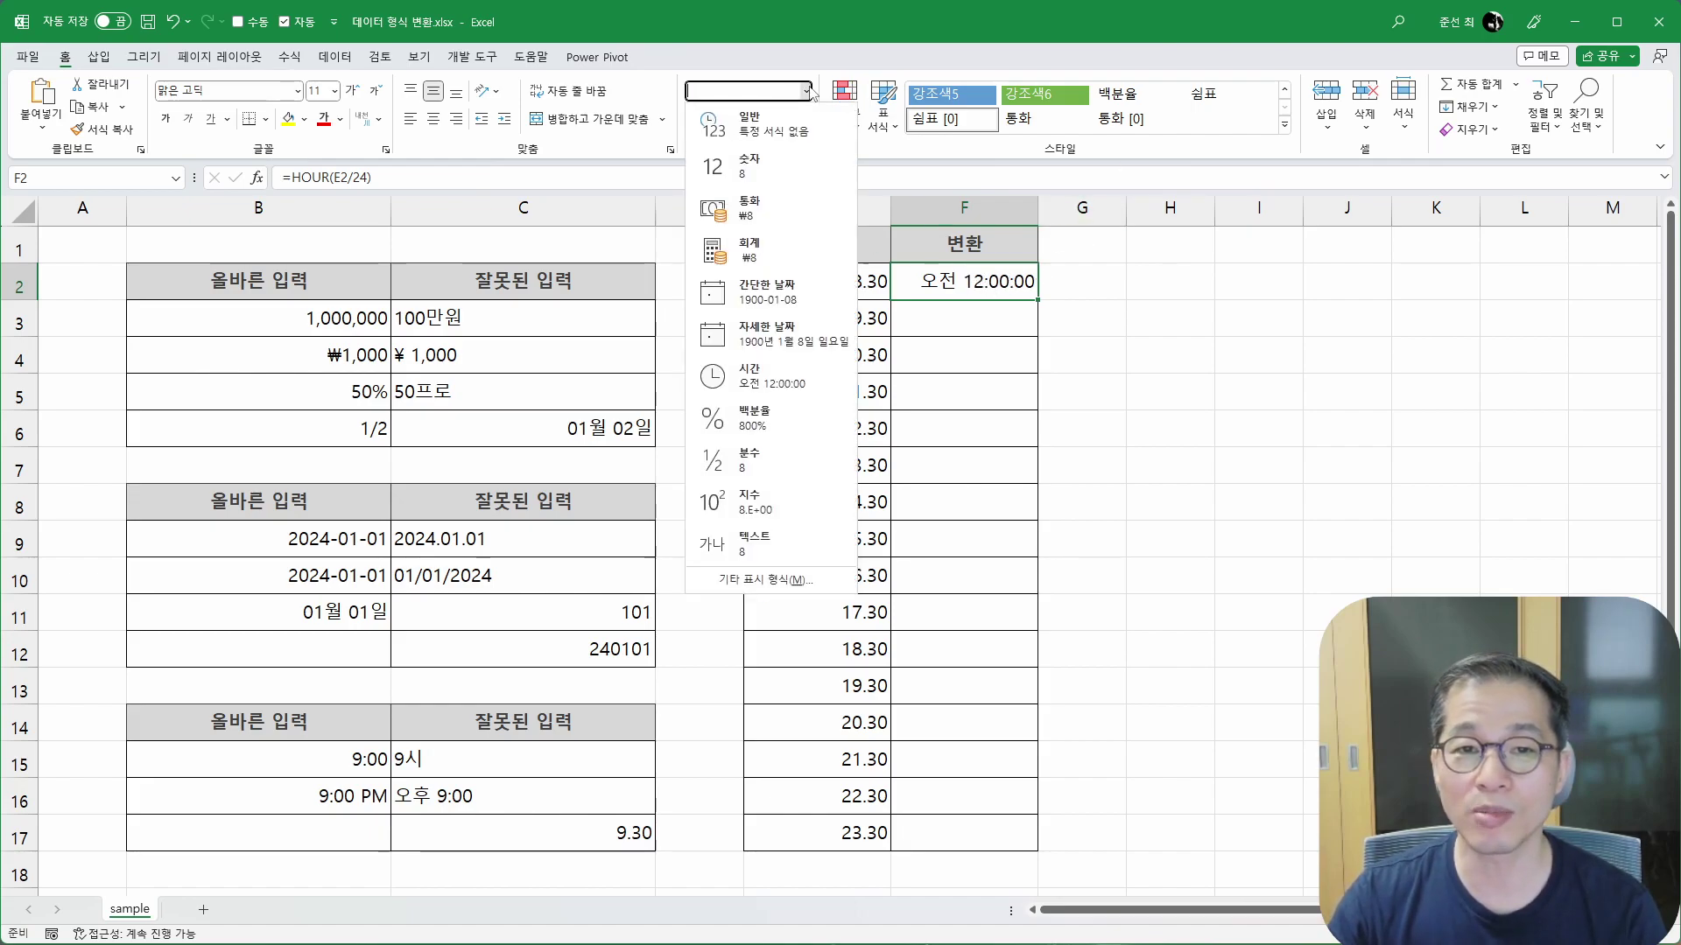
click(744, 124)
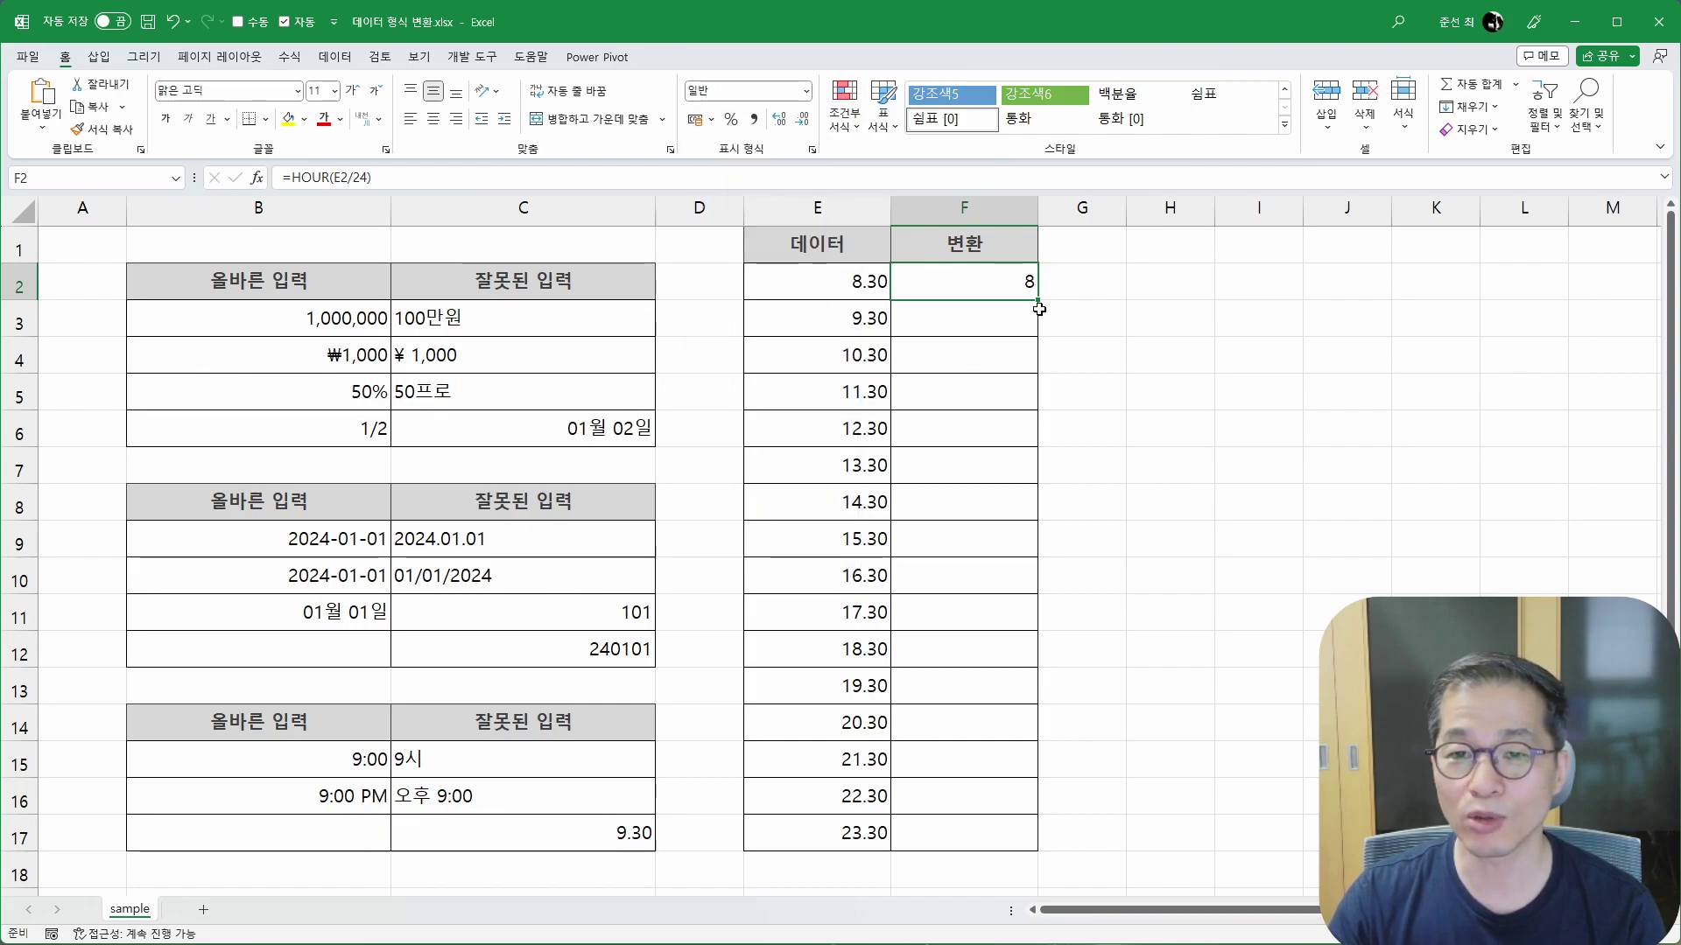
drag(1039, 300, 1039, 848)
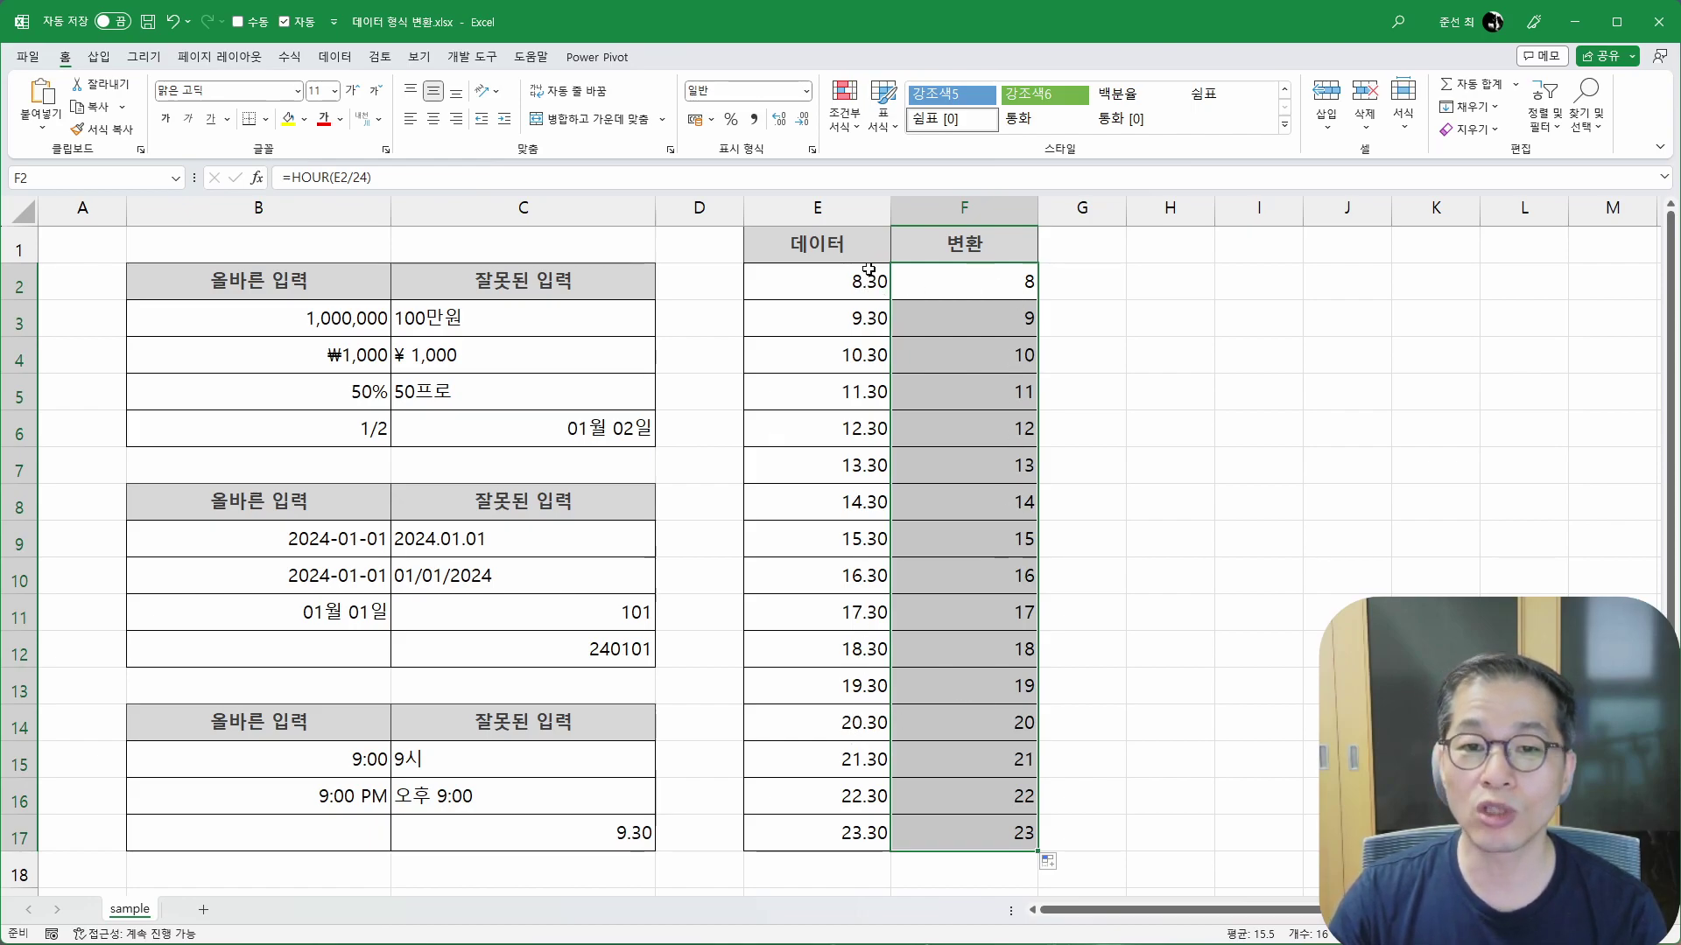
Step: Extend the F2 formula to =TIME(HOUR(E2/24), MOD(E2, 1) * 100, 0)
double_click(1021, 282)
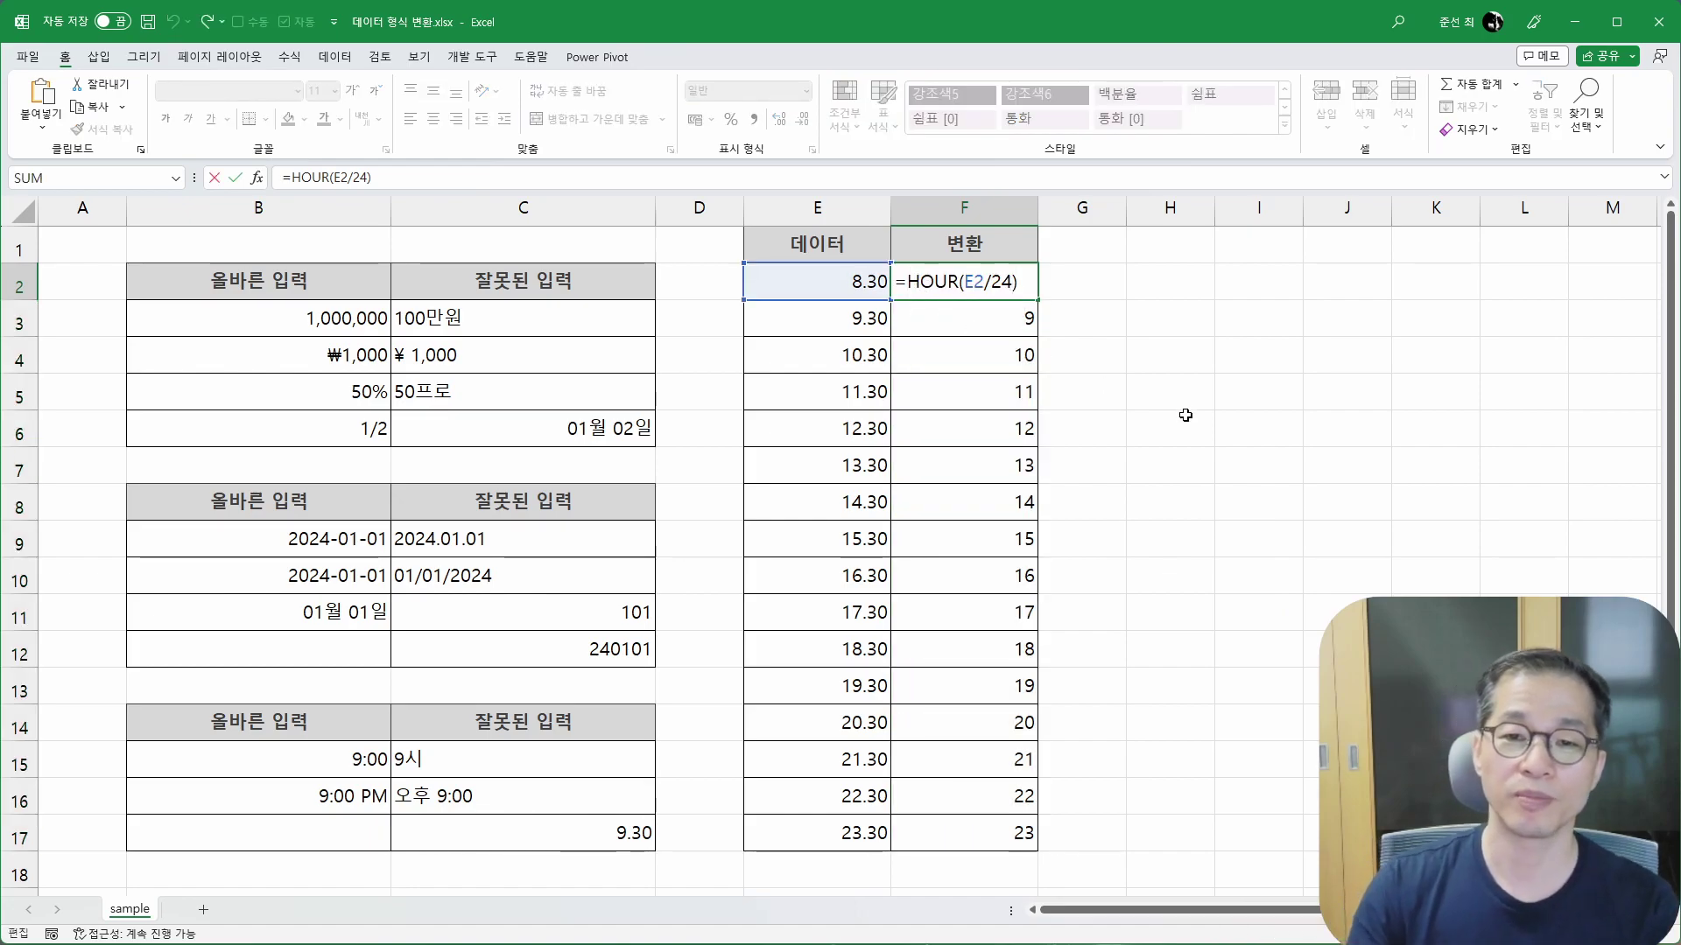
text(TIME()
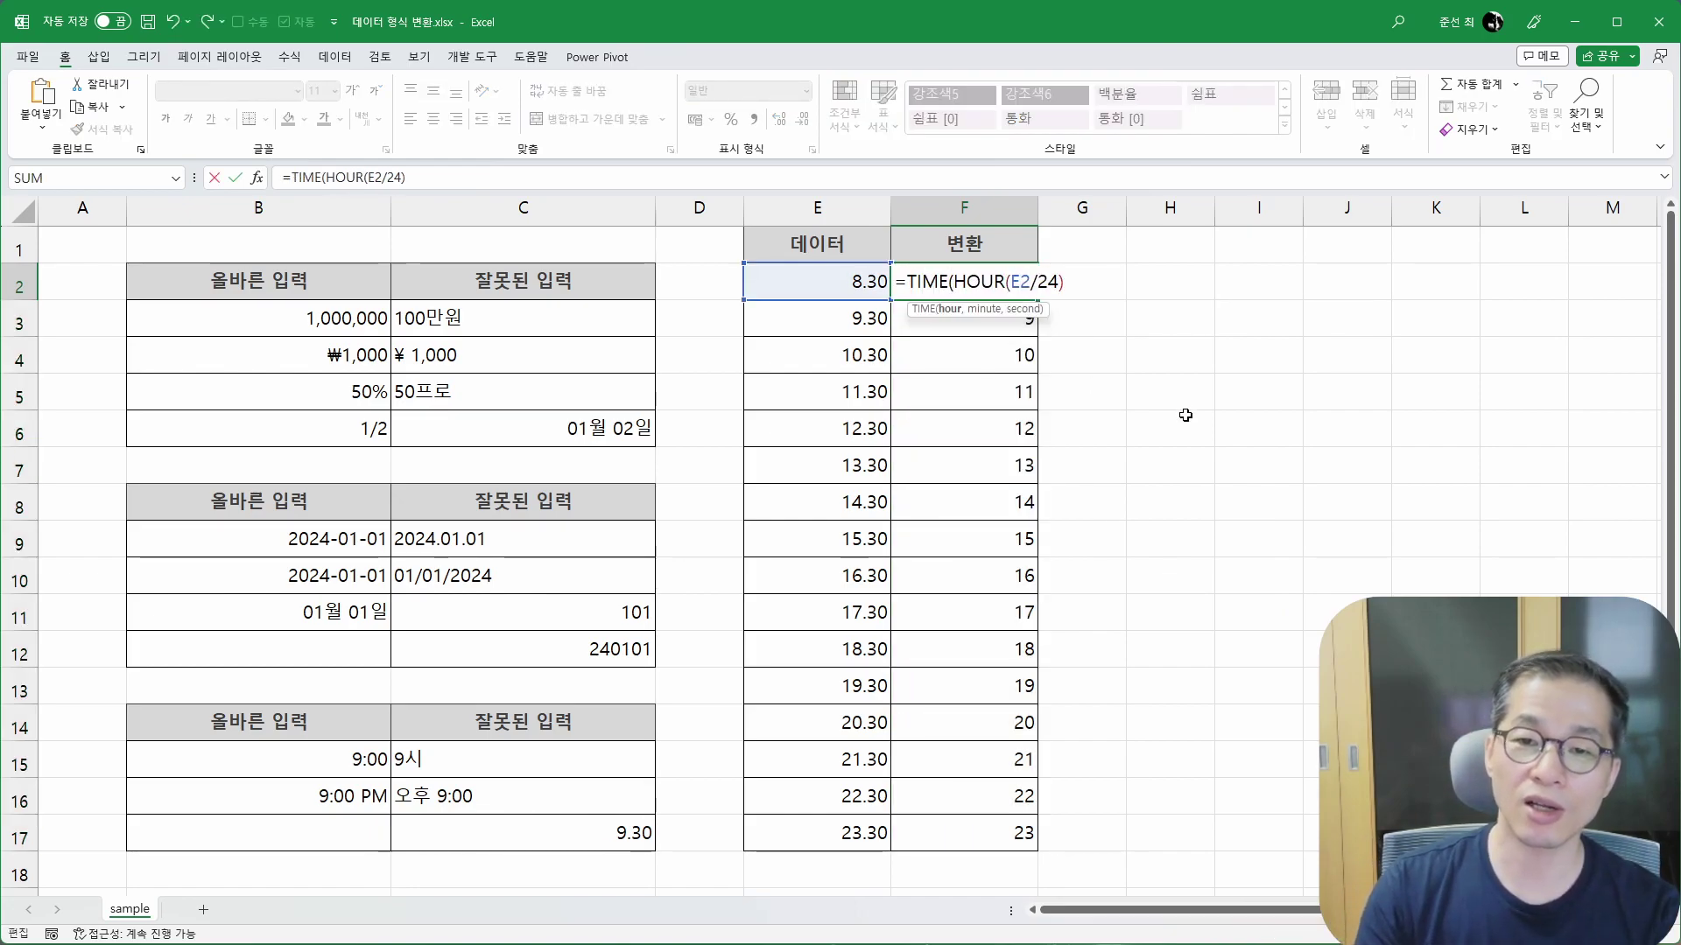
text(,)
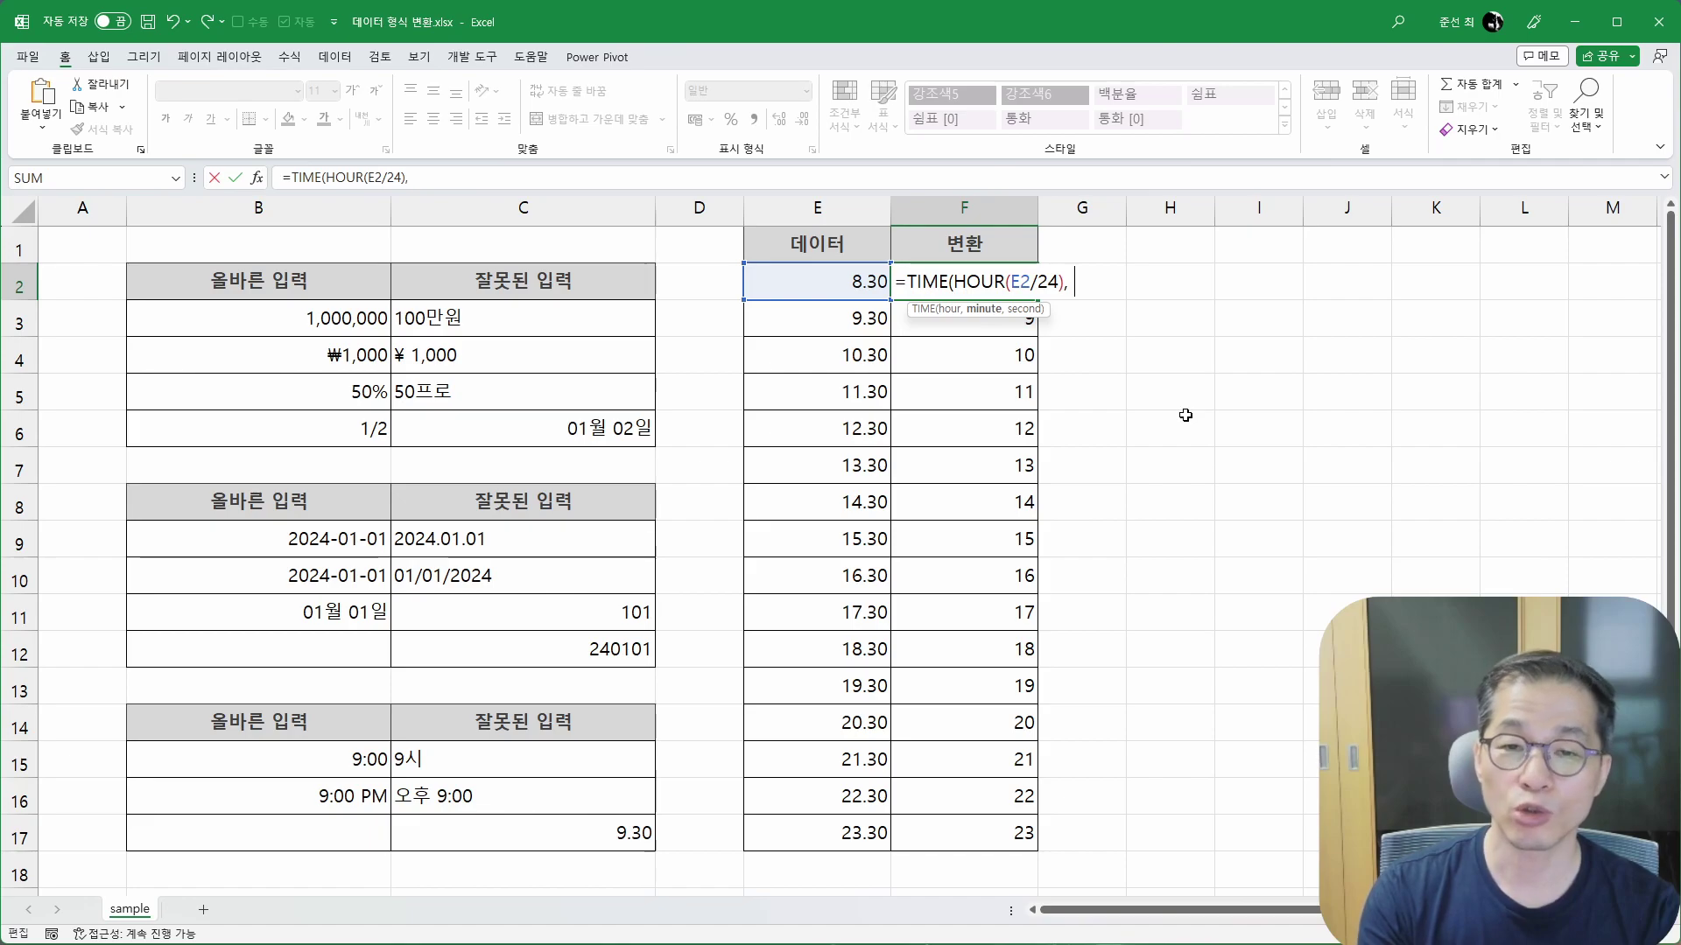
text(MOD()
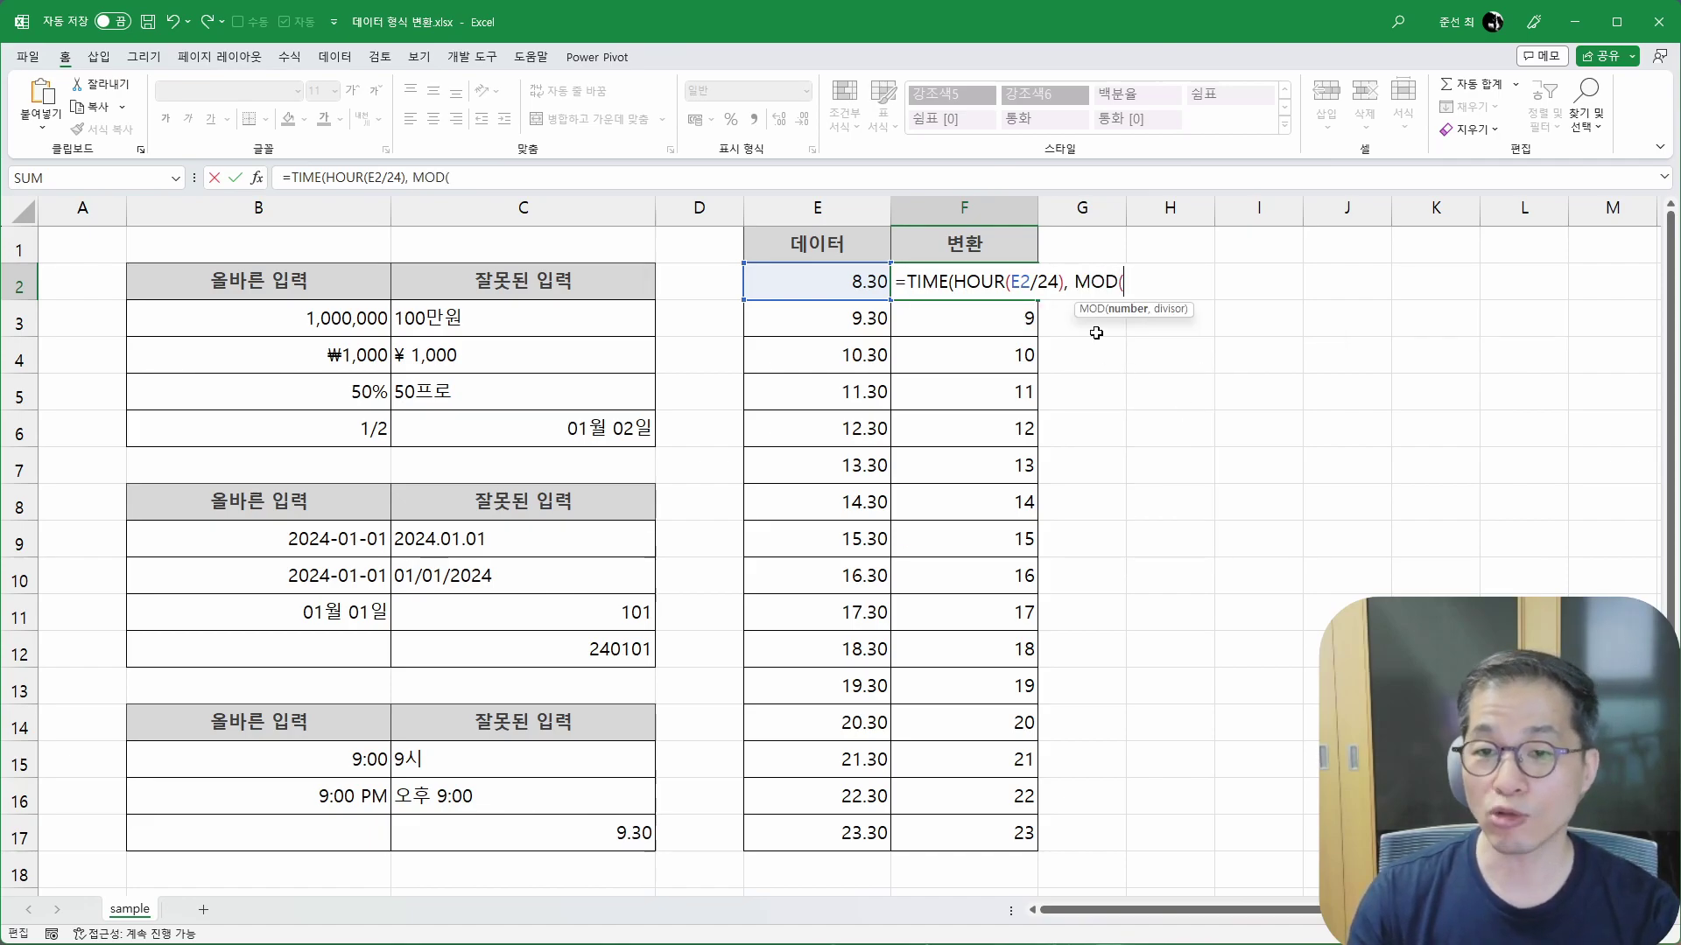
click(864, 280)
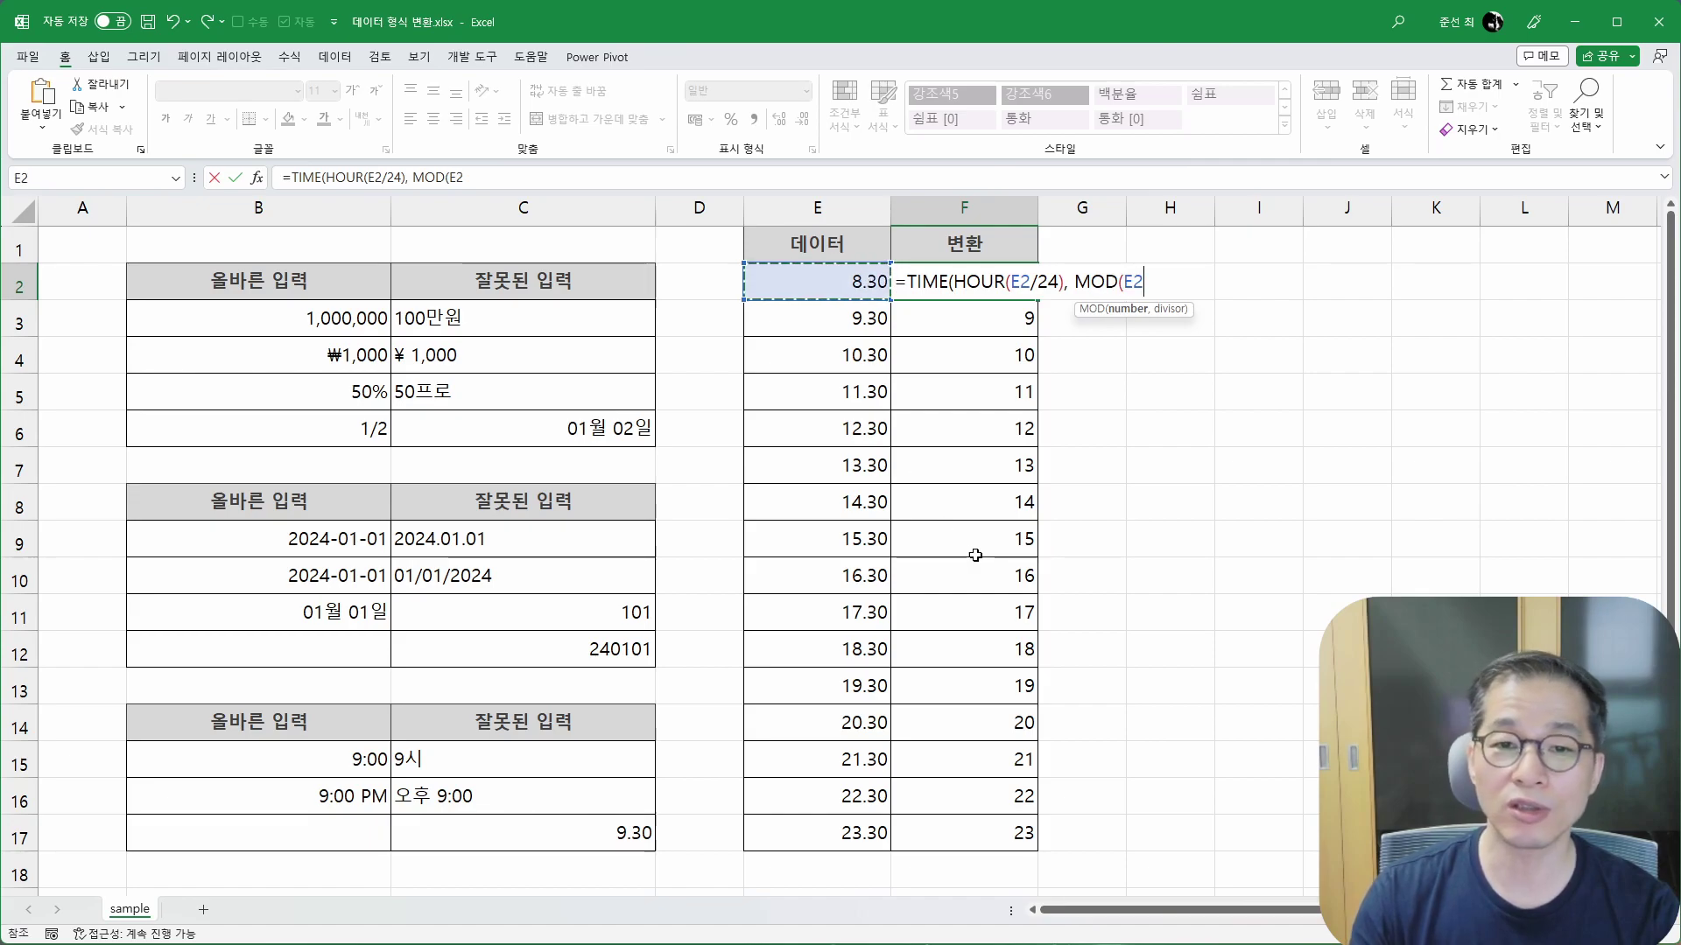
text(, 1)
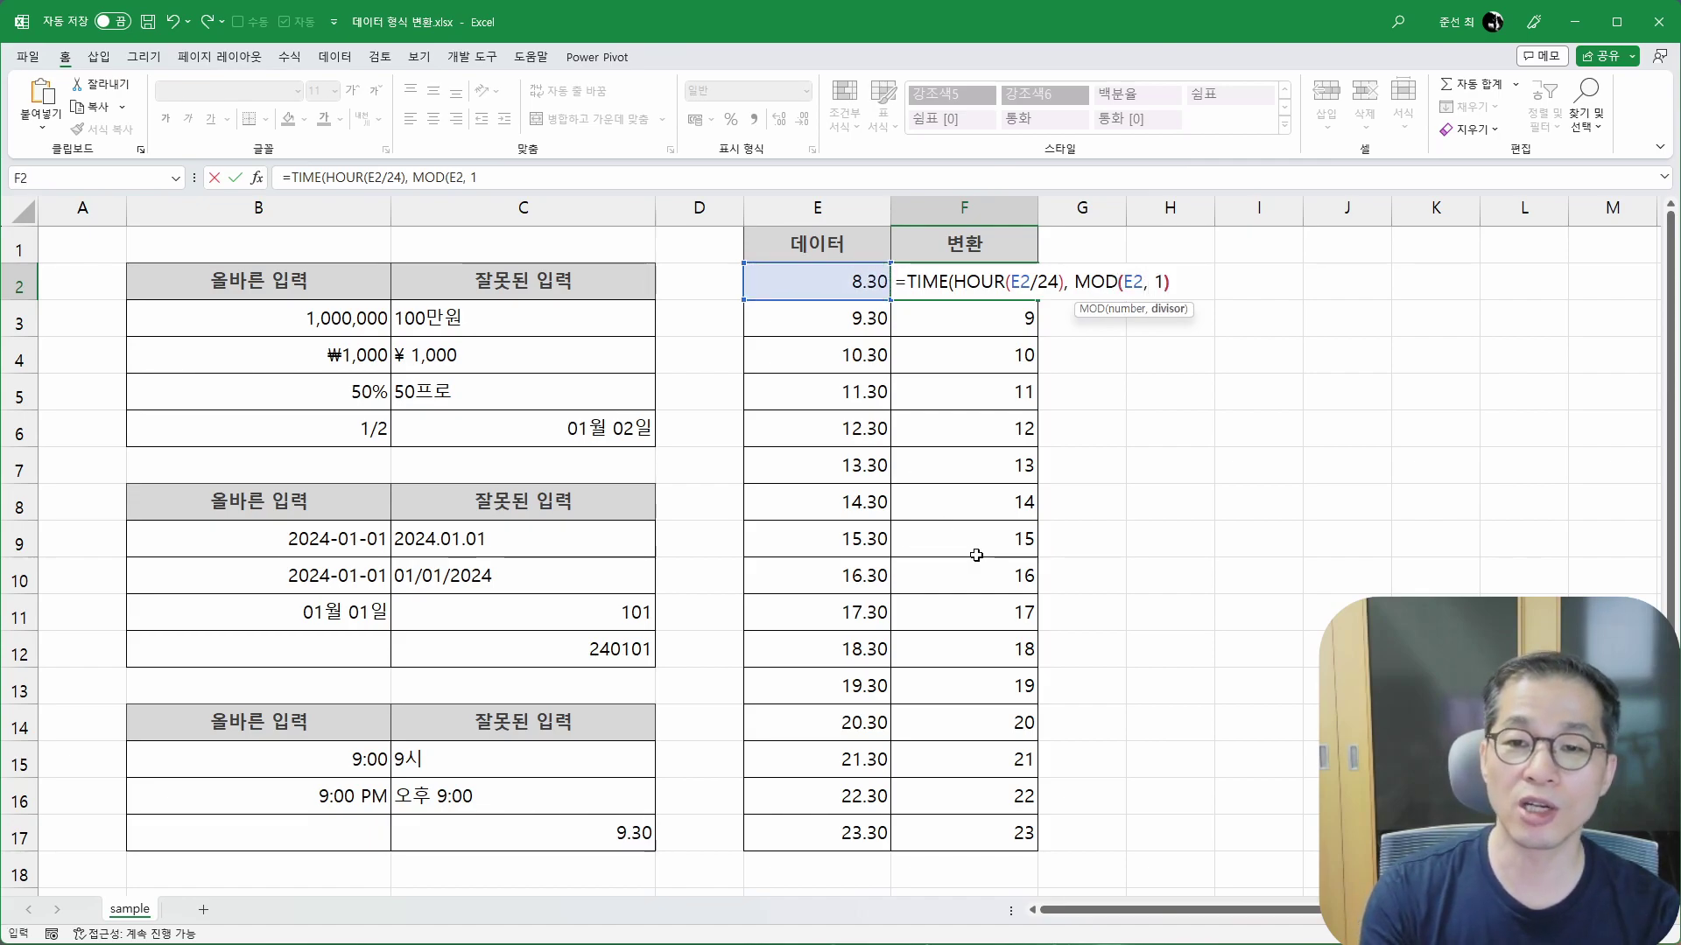
text())
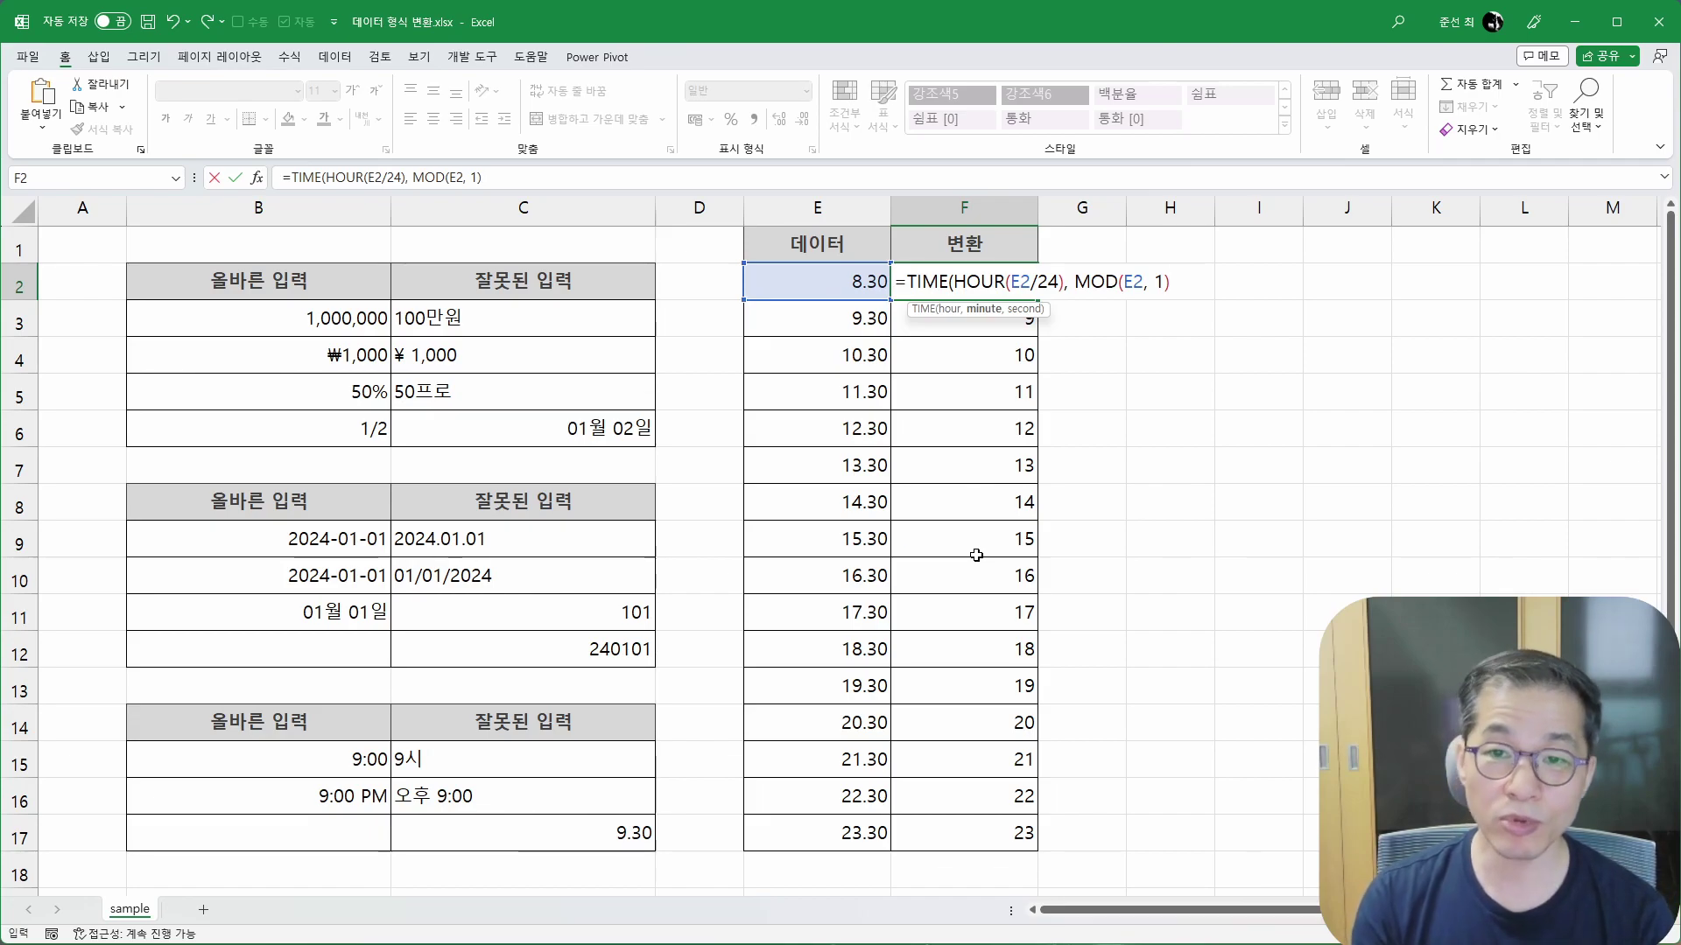
text(* 100,)
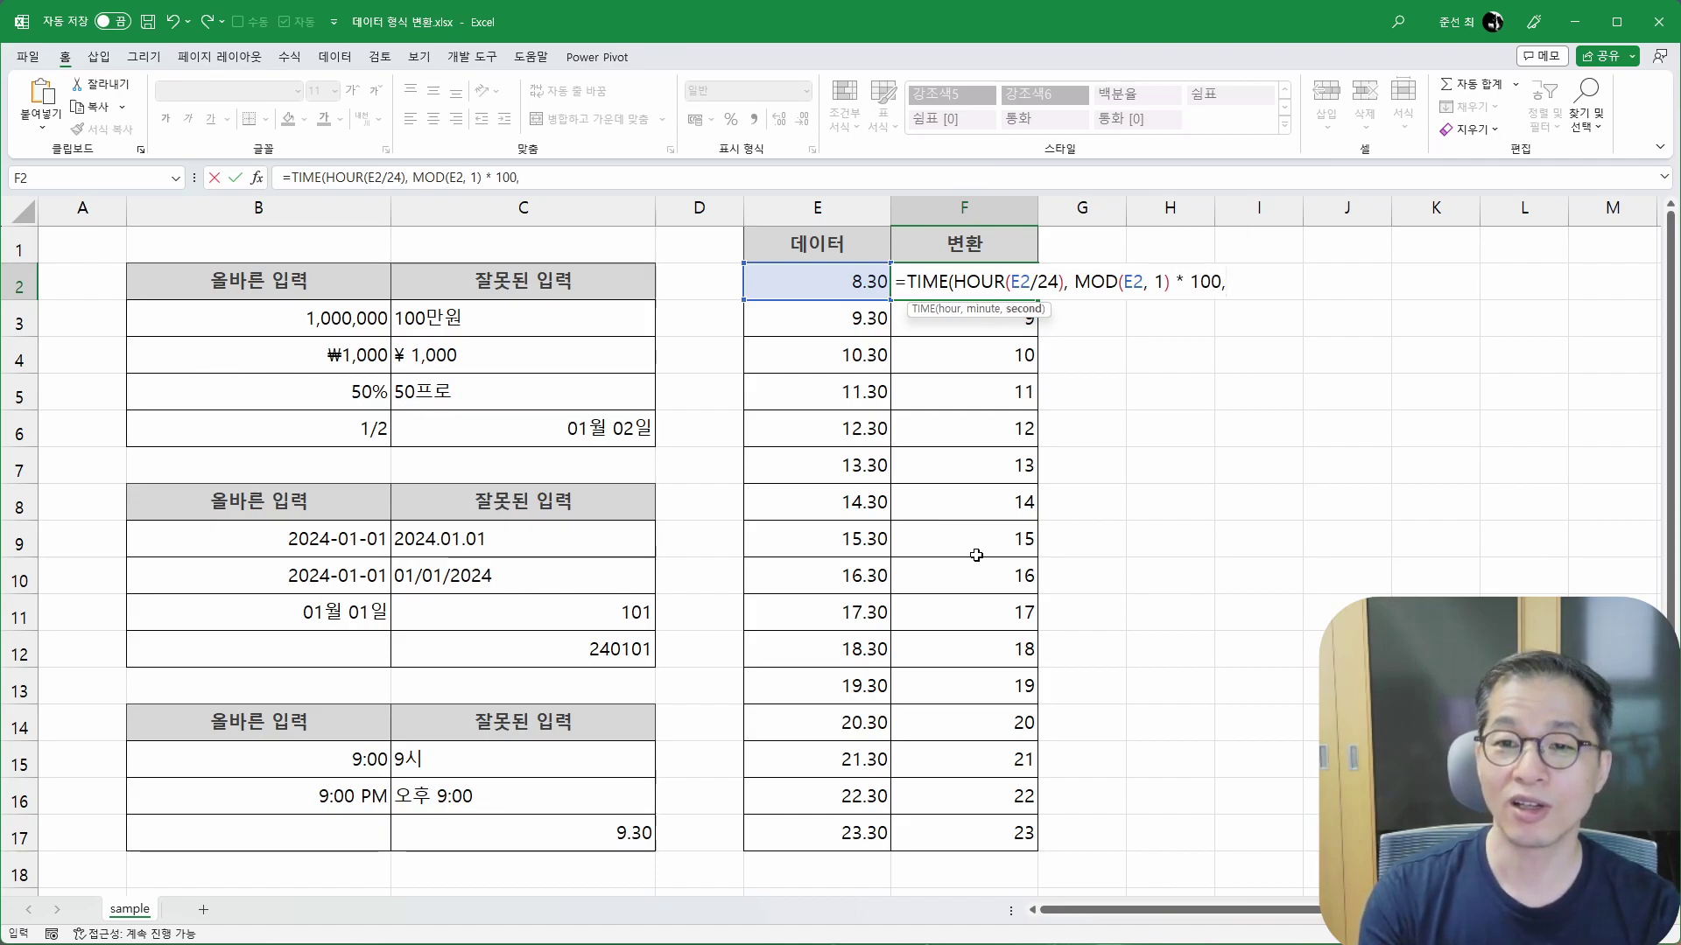
text( 0)
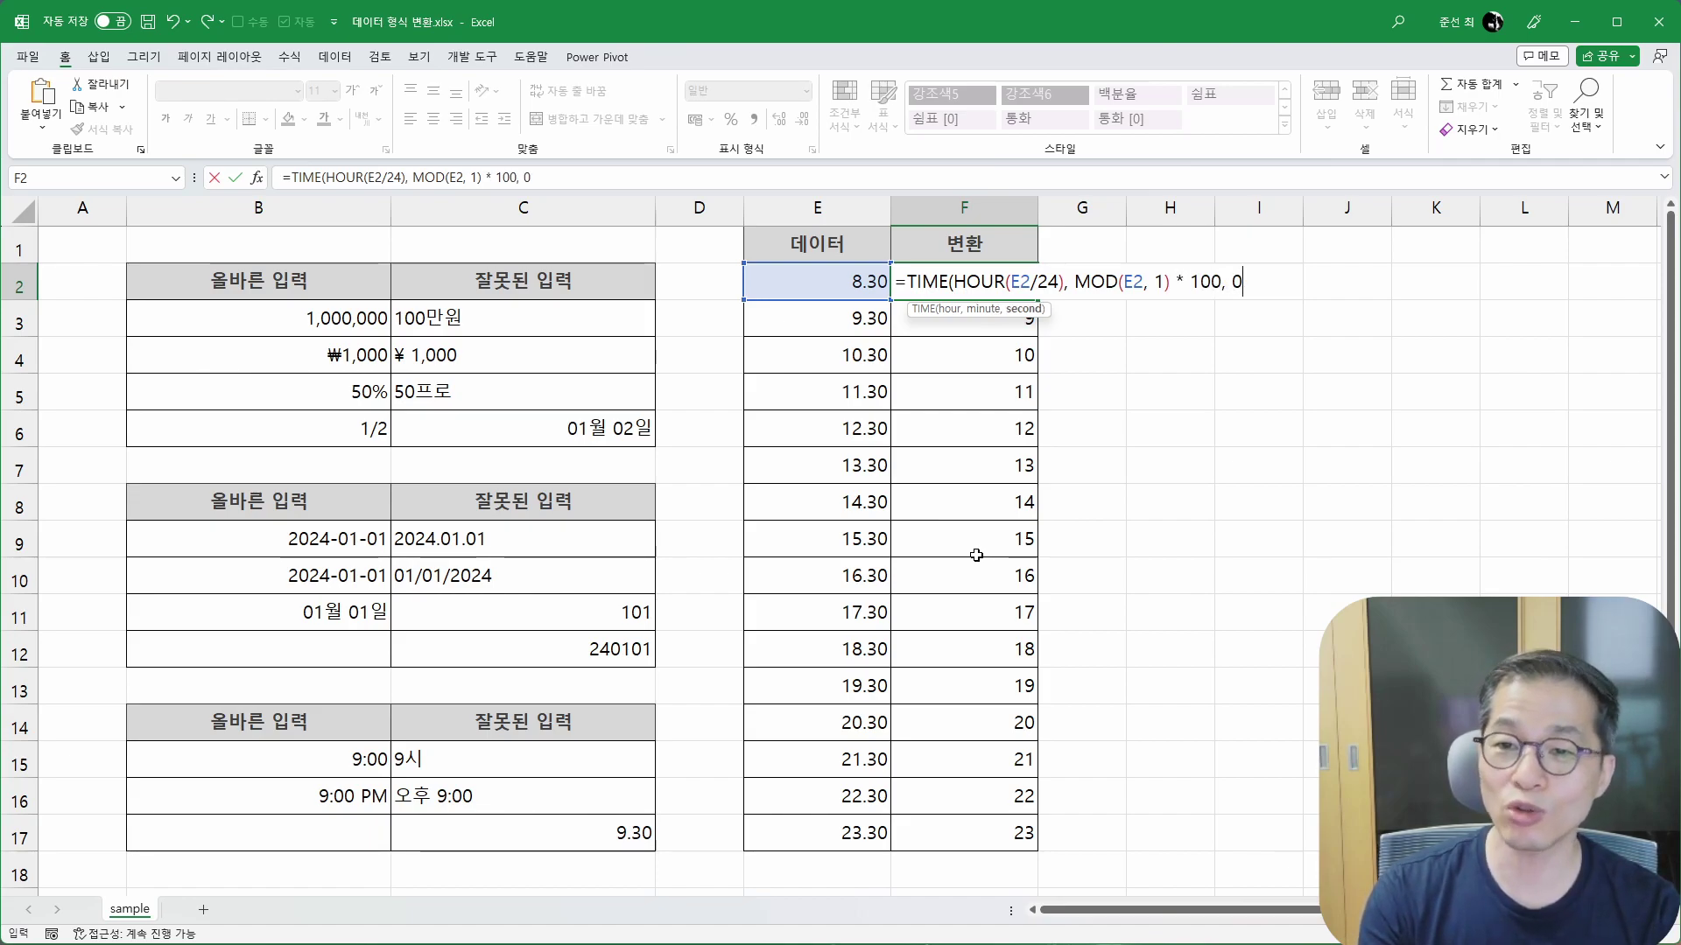
text())
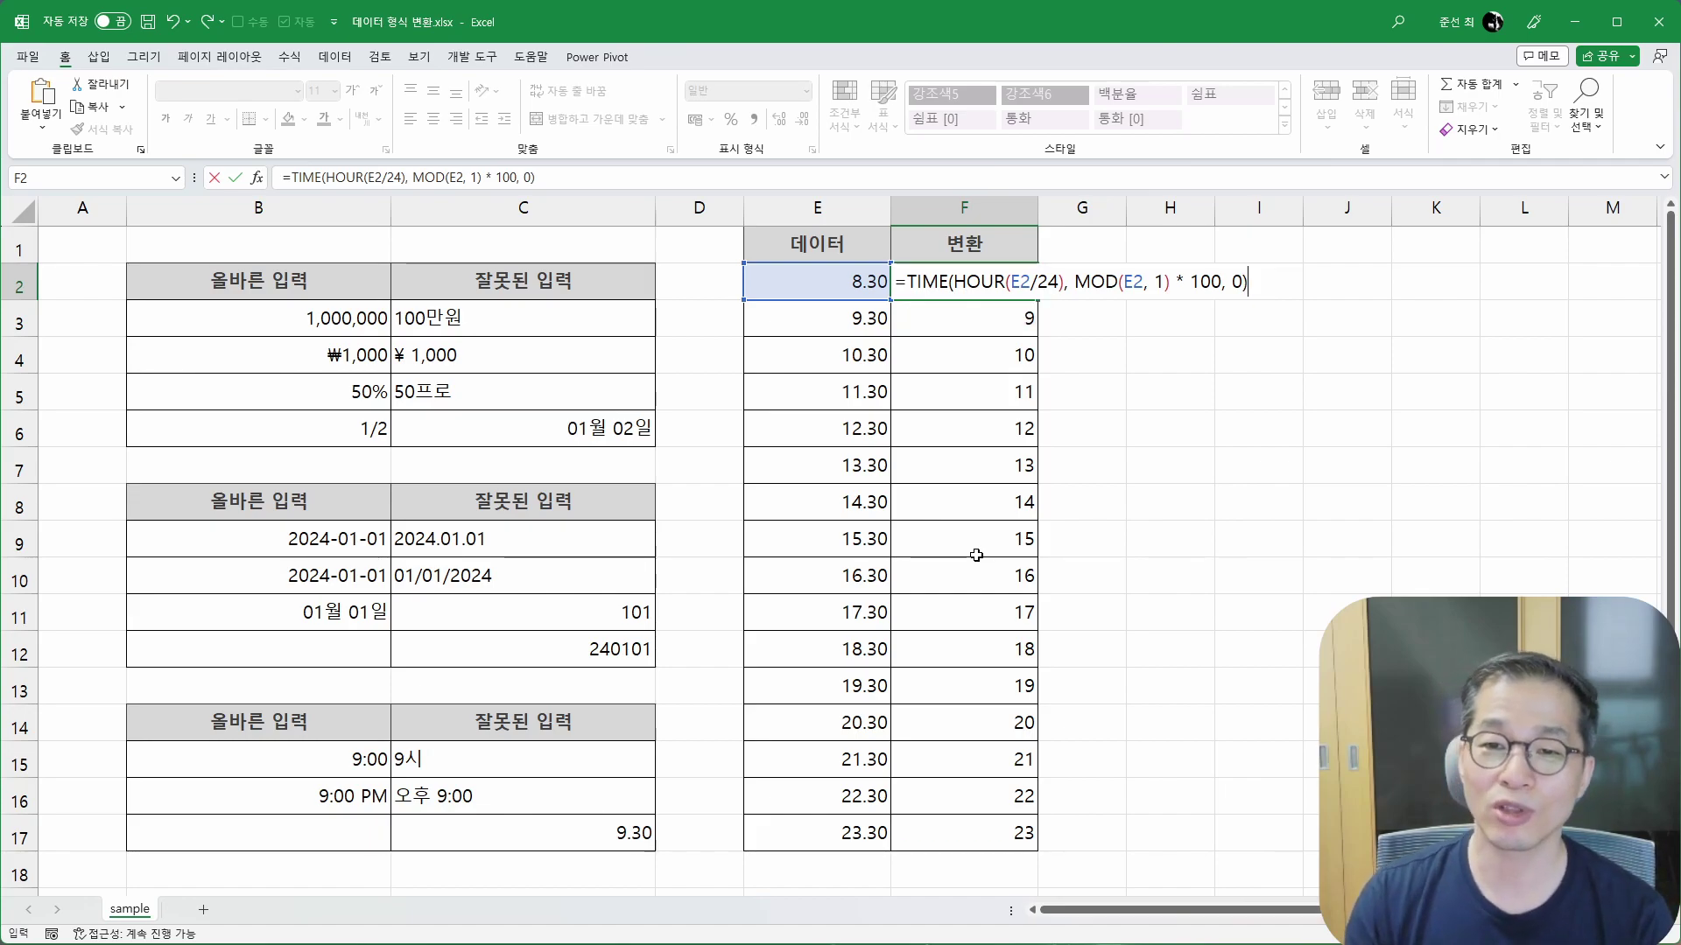
Step: Evaluate MOD(E2, 1) and its product with 100 in place within the F2 formula, and try to undo the evaluations
drag(1075, 281, 1171, 281)
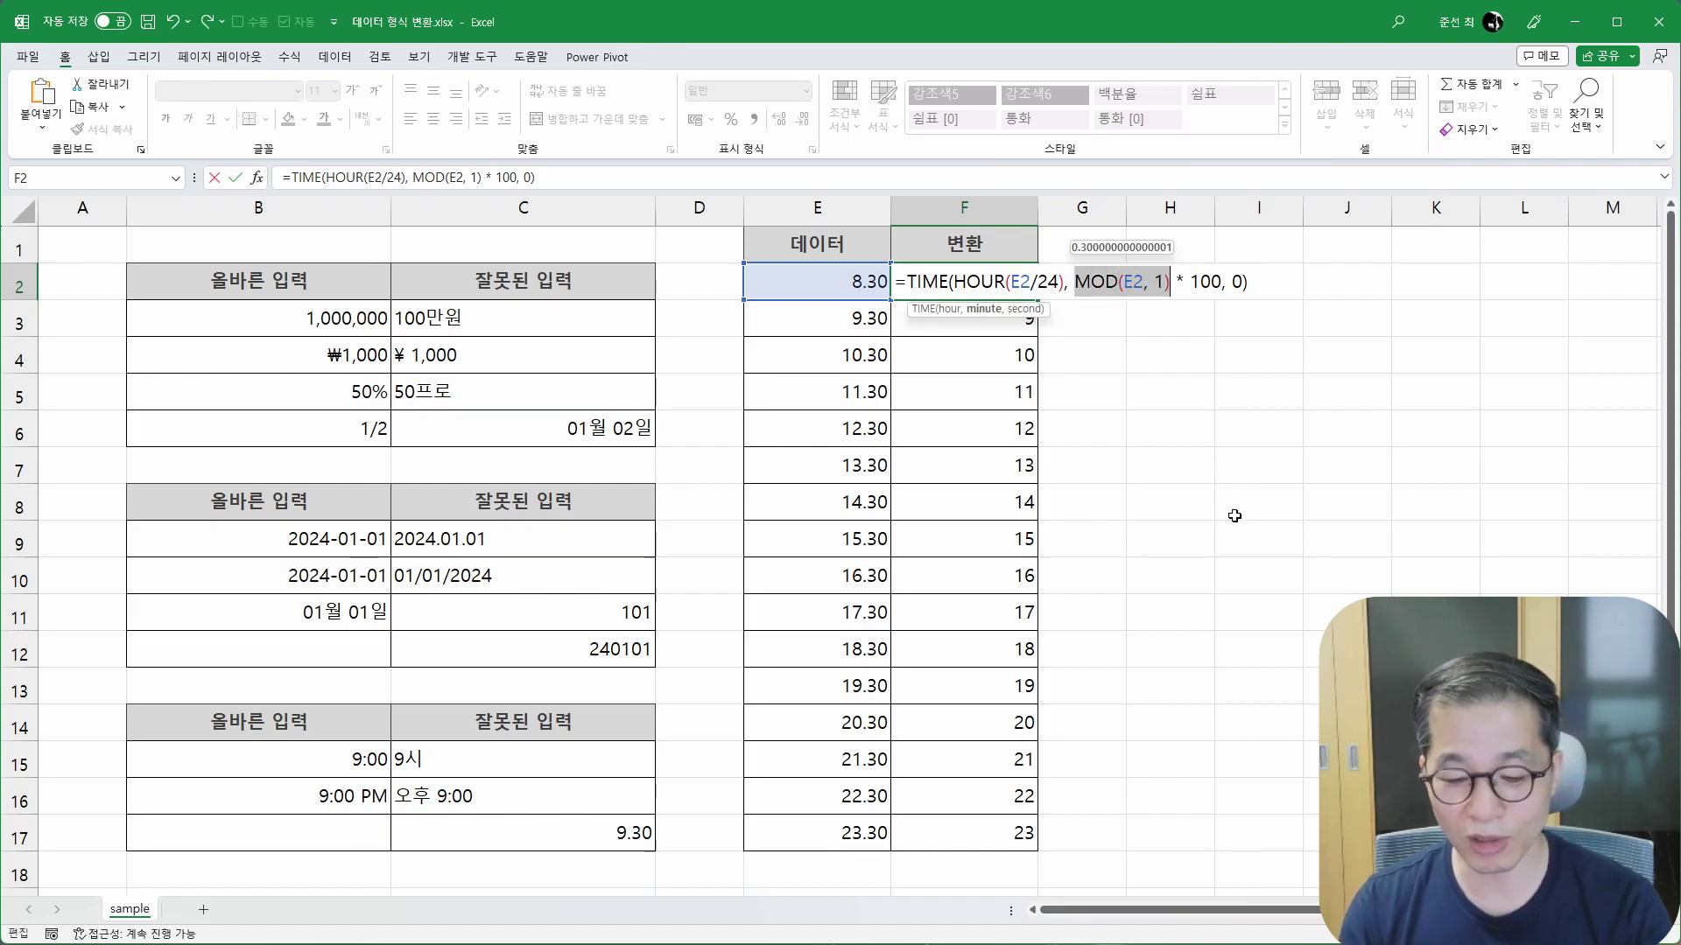
key(F9)
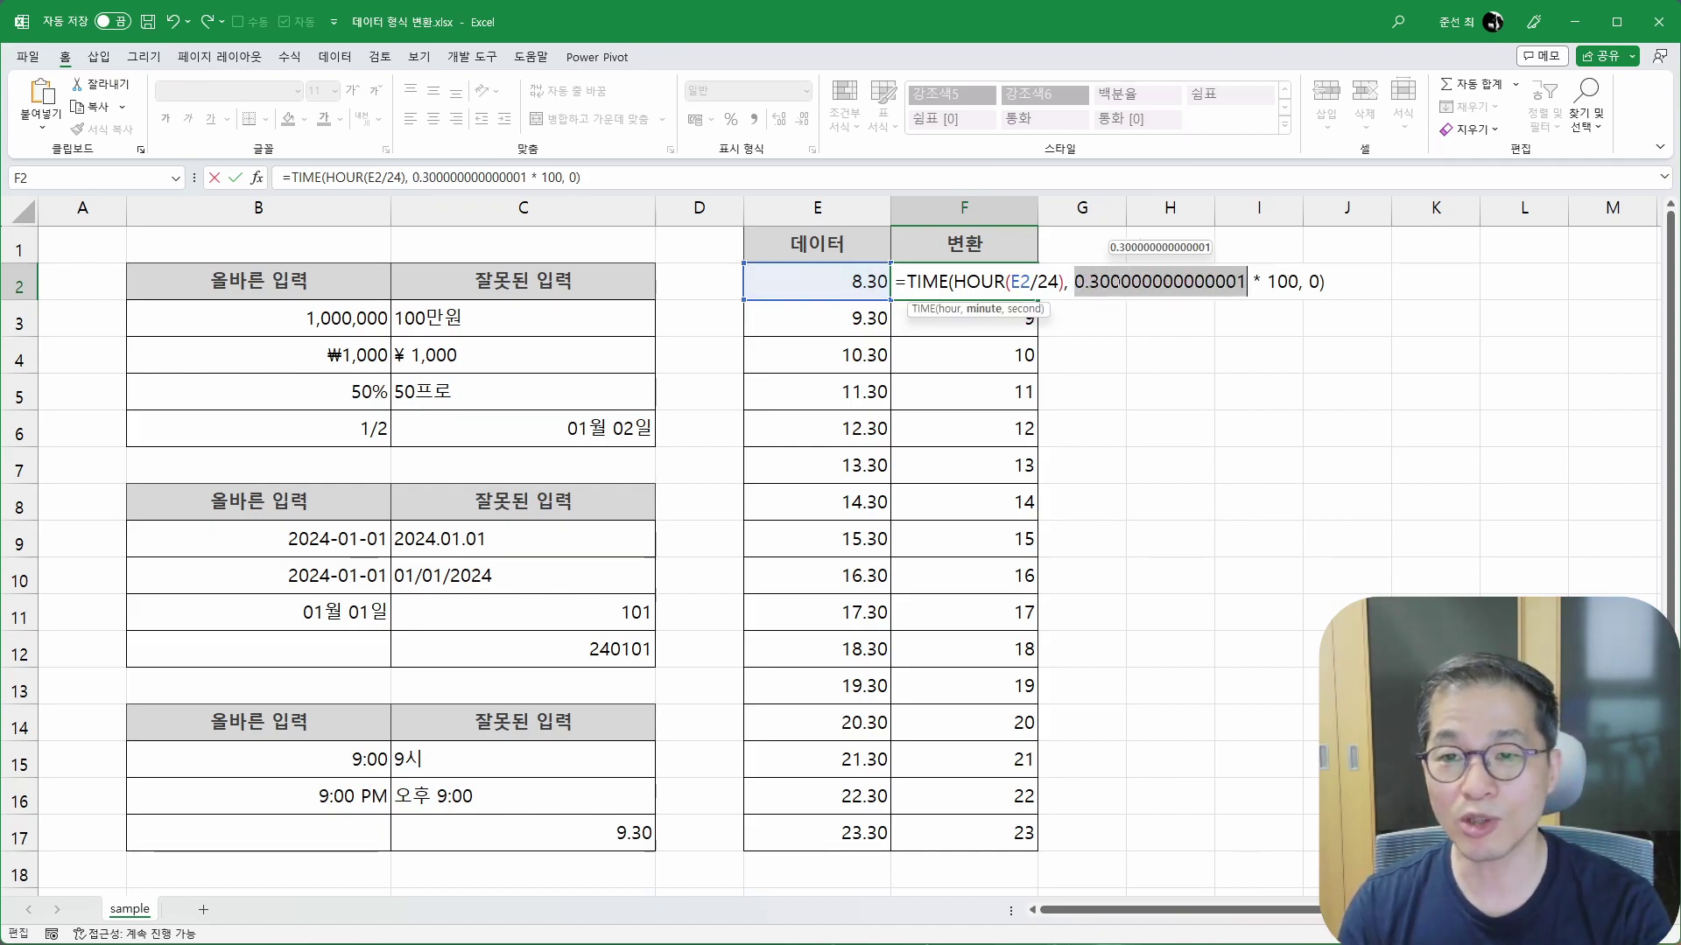
drag(1075, 281, 1302, 295)
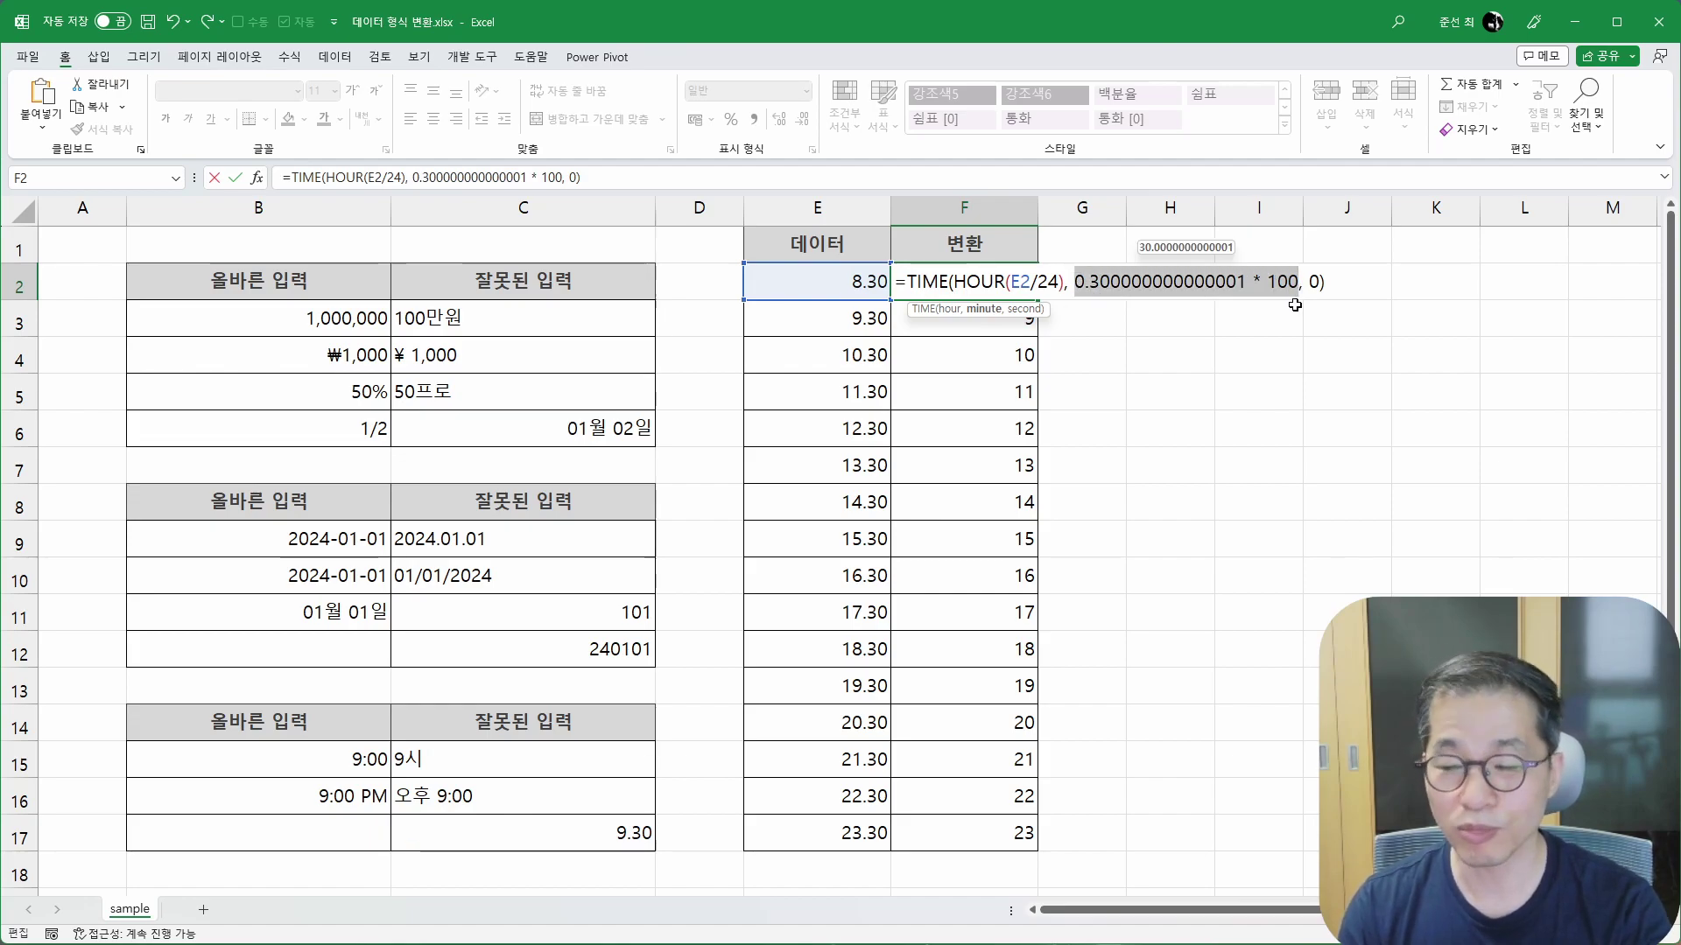
key(F9)
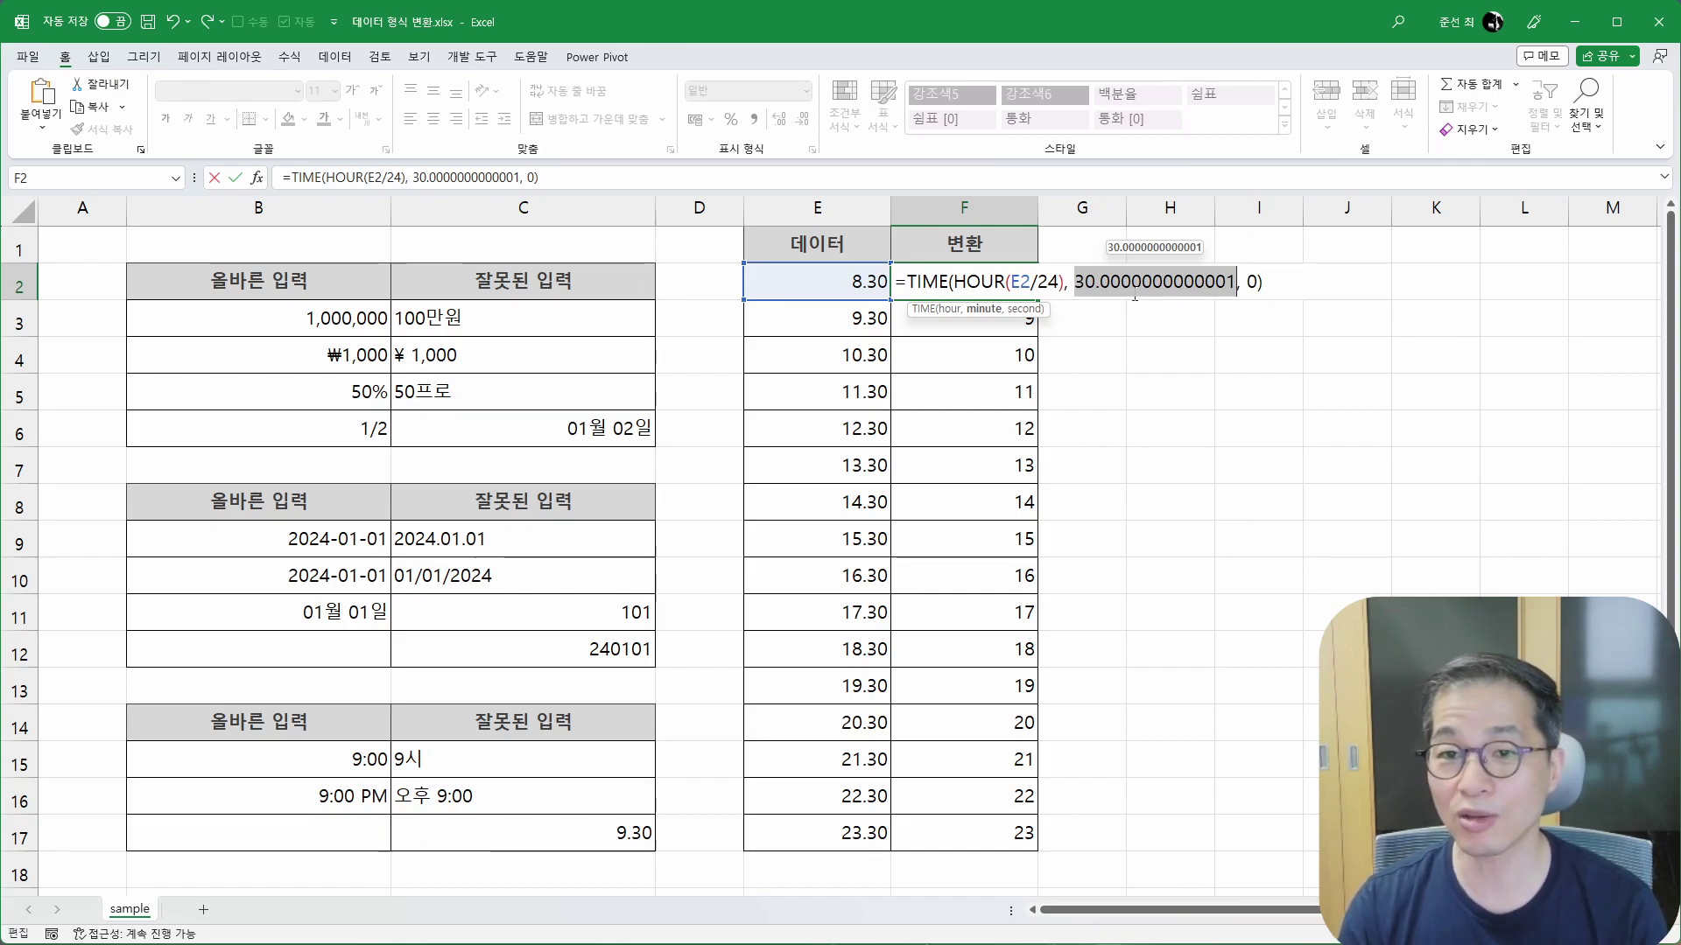
key(ctrl+z)
key(ctrl+z)
key(ctrl+z)
key(ctrl+z)
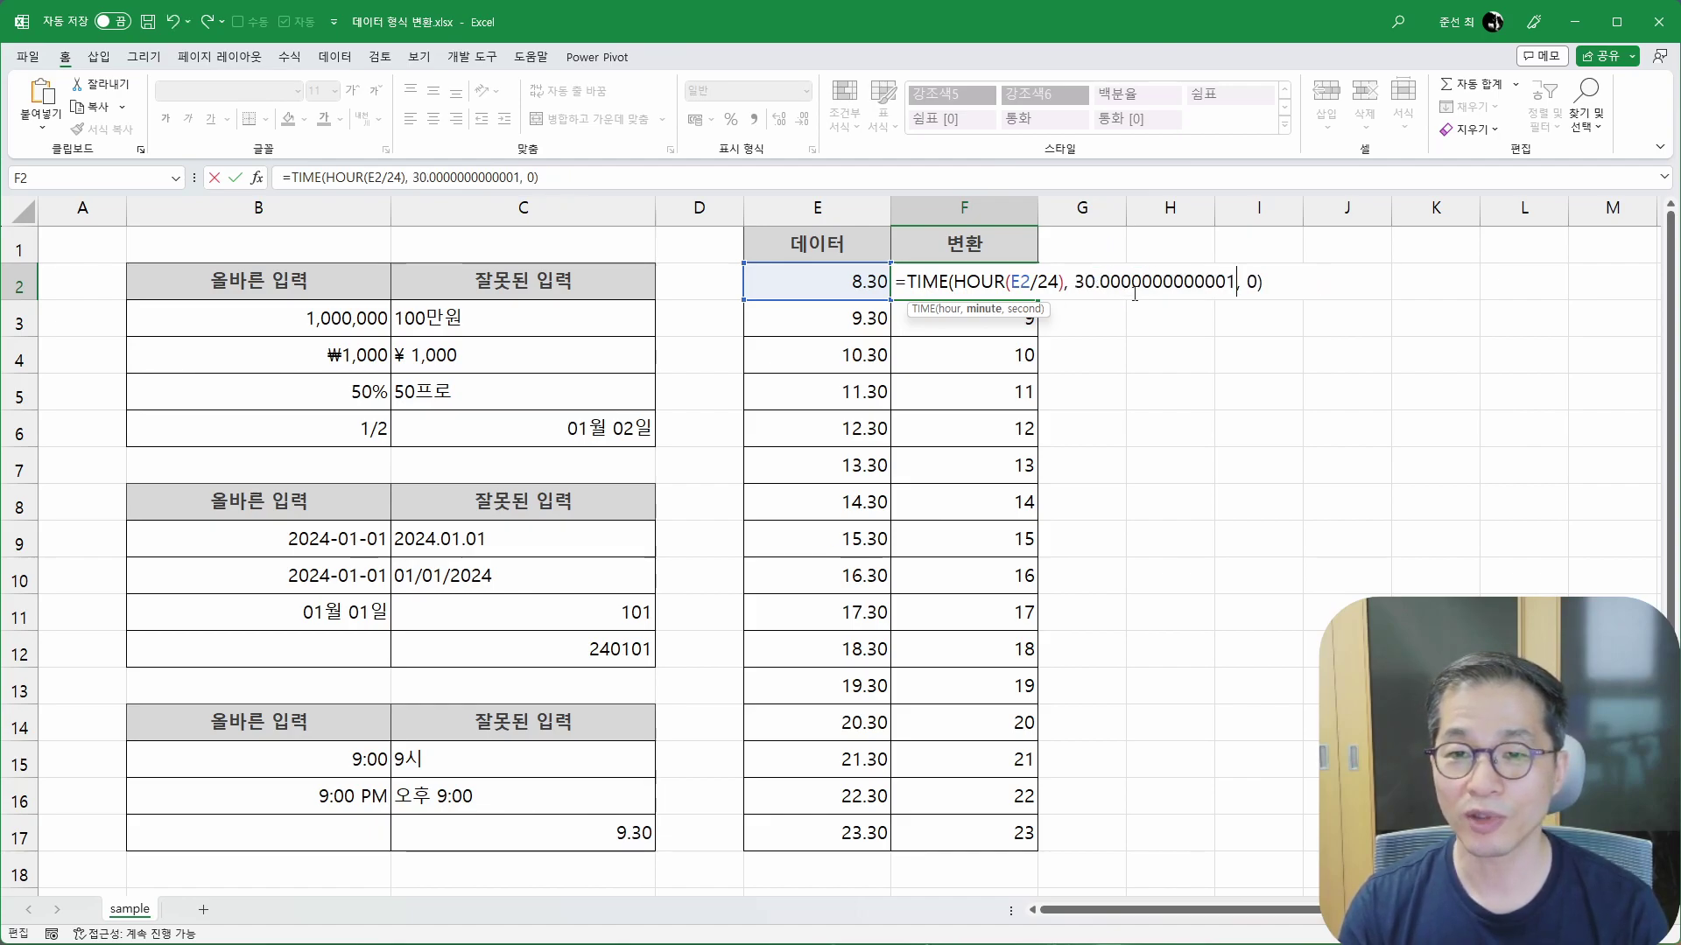
Step: Rewrite the minute argument of the F2 TIME formula as MOD(E2, 1)*100 and fill the formula down the 변환 column
drag(1074, 282, 1237, 289)
text(MOD()
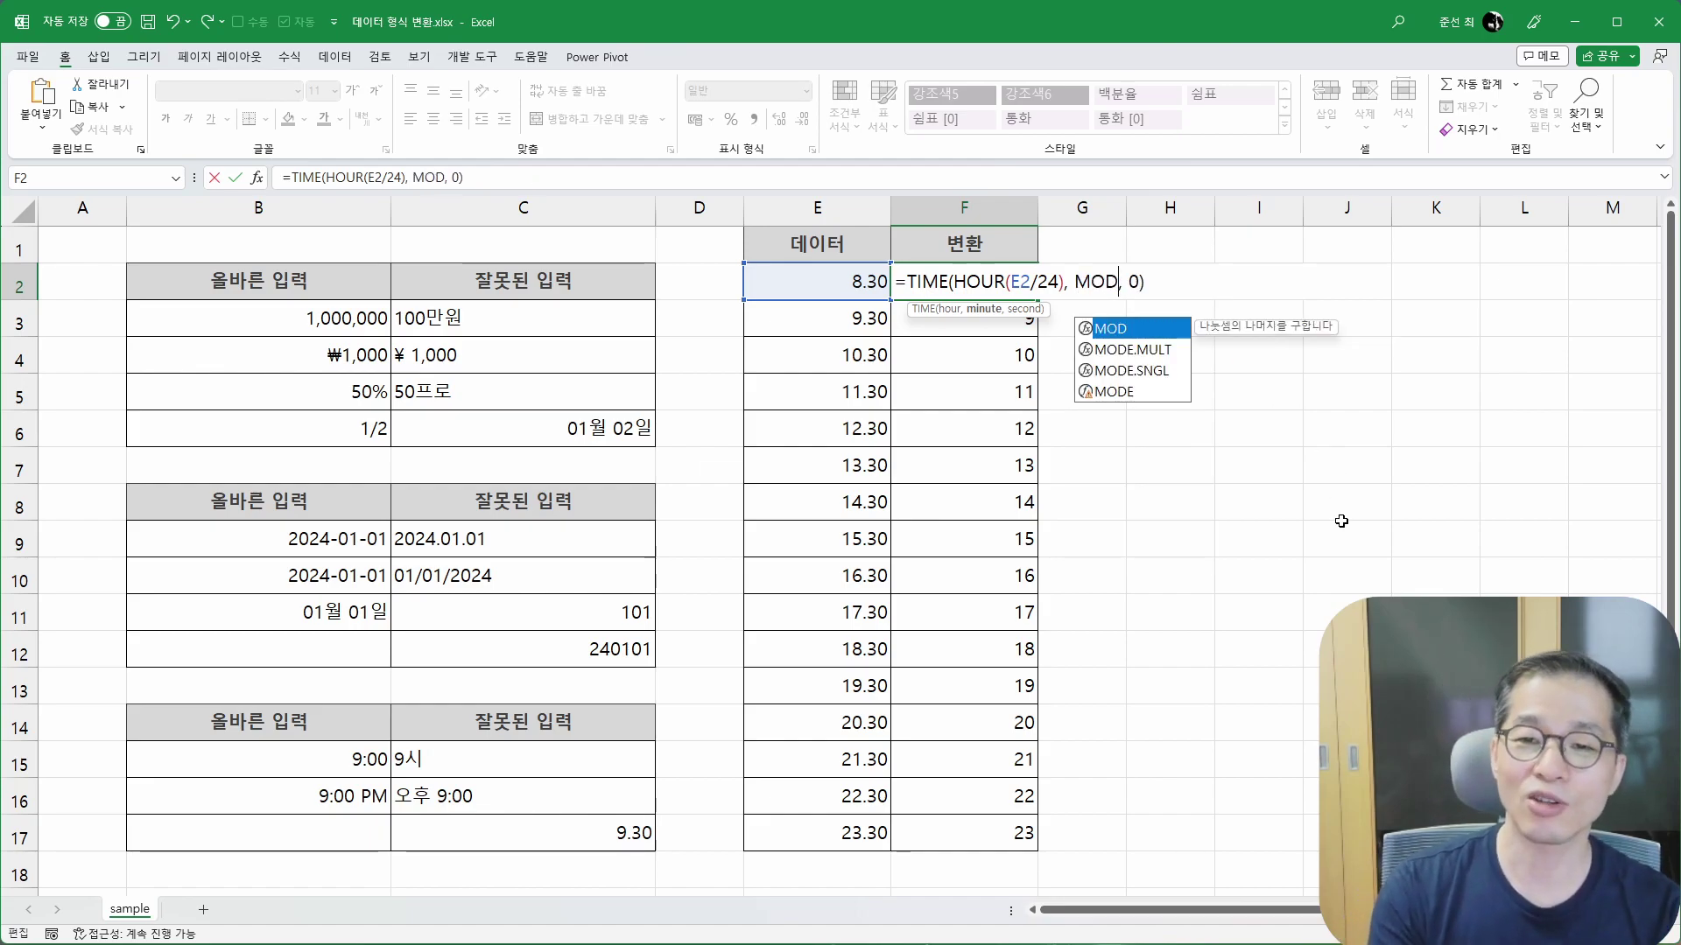
click(880, 281)
text(, 1)*100)
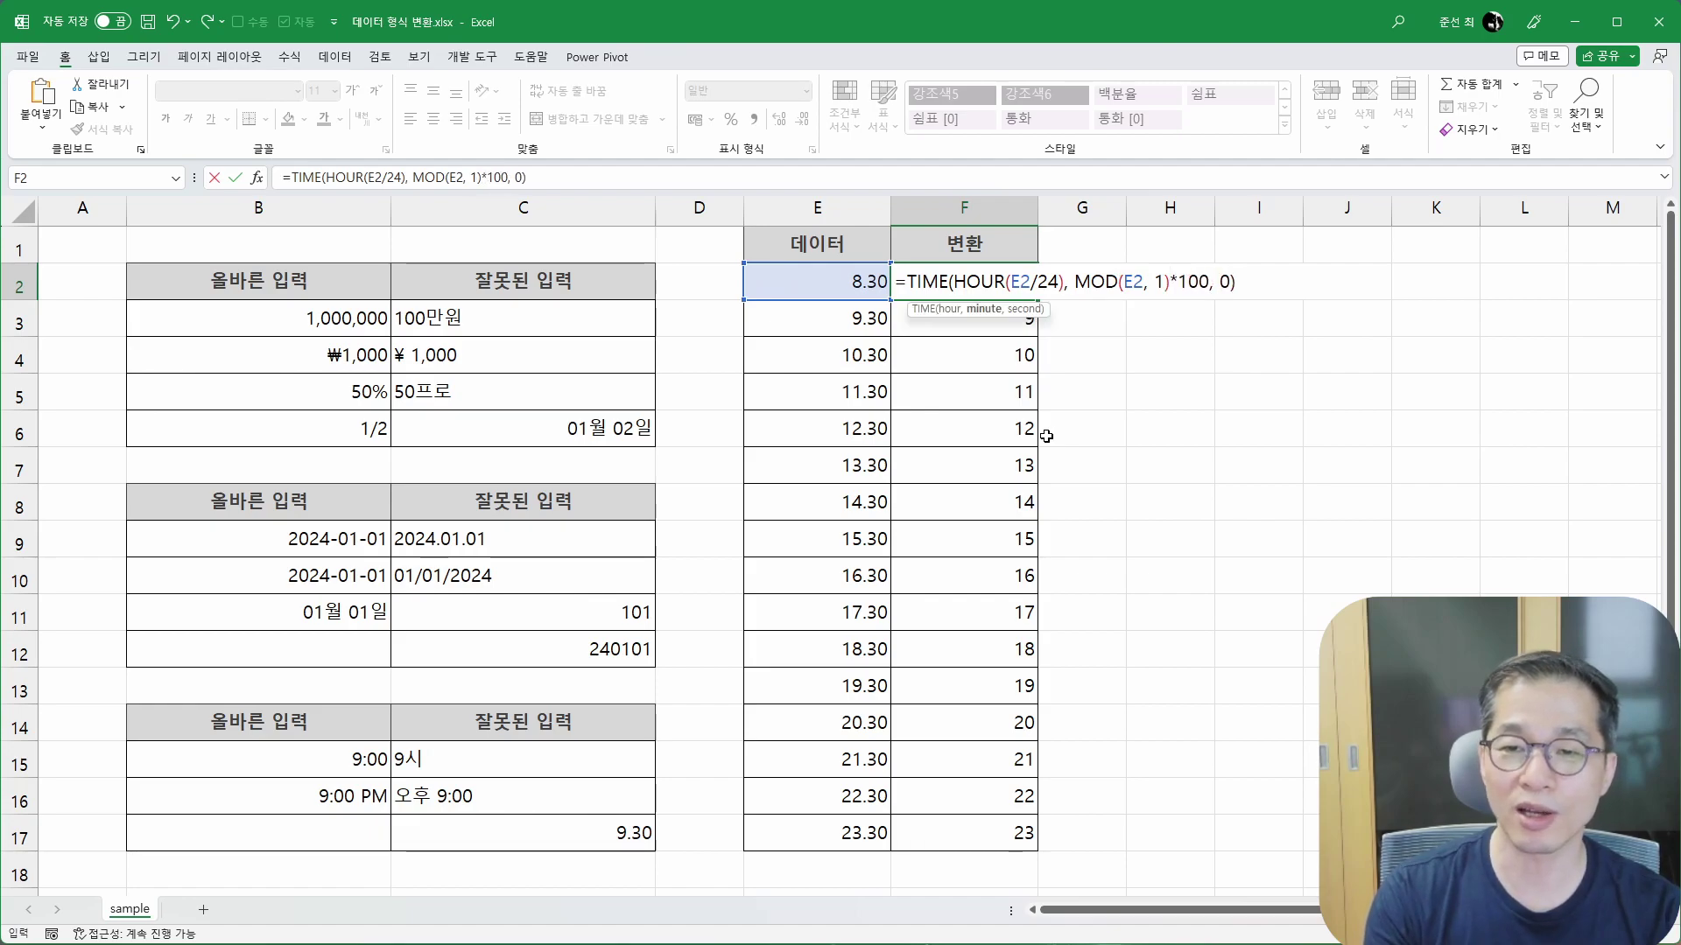
key(Return)
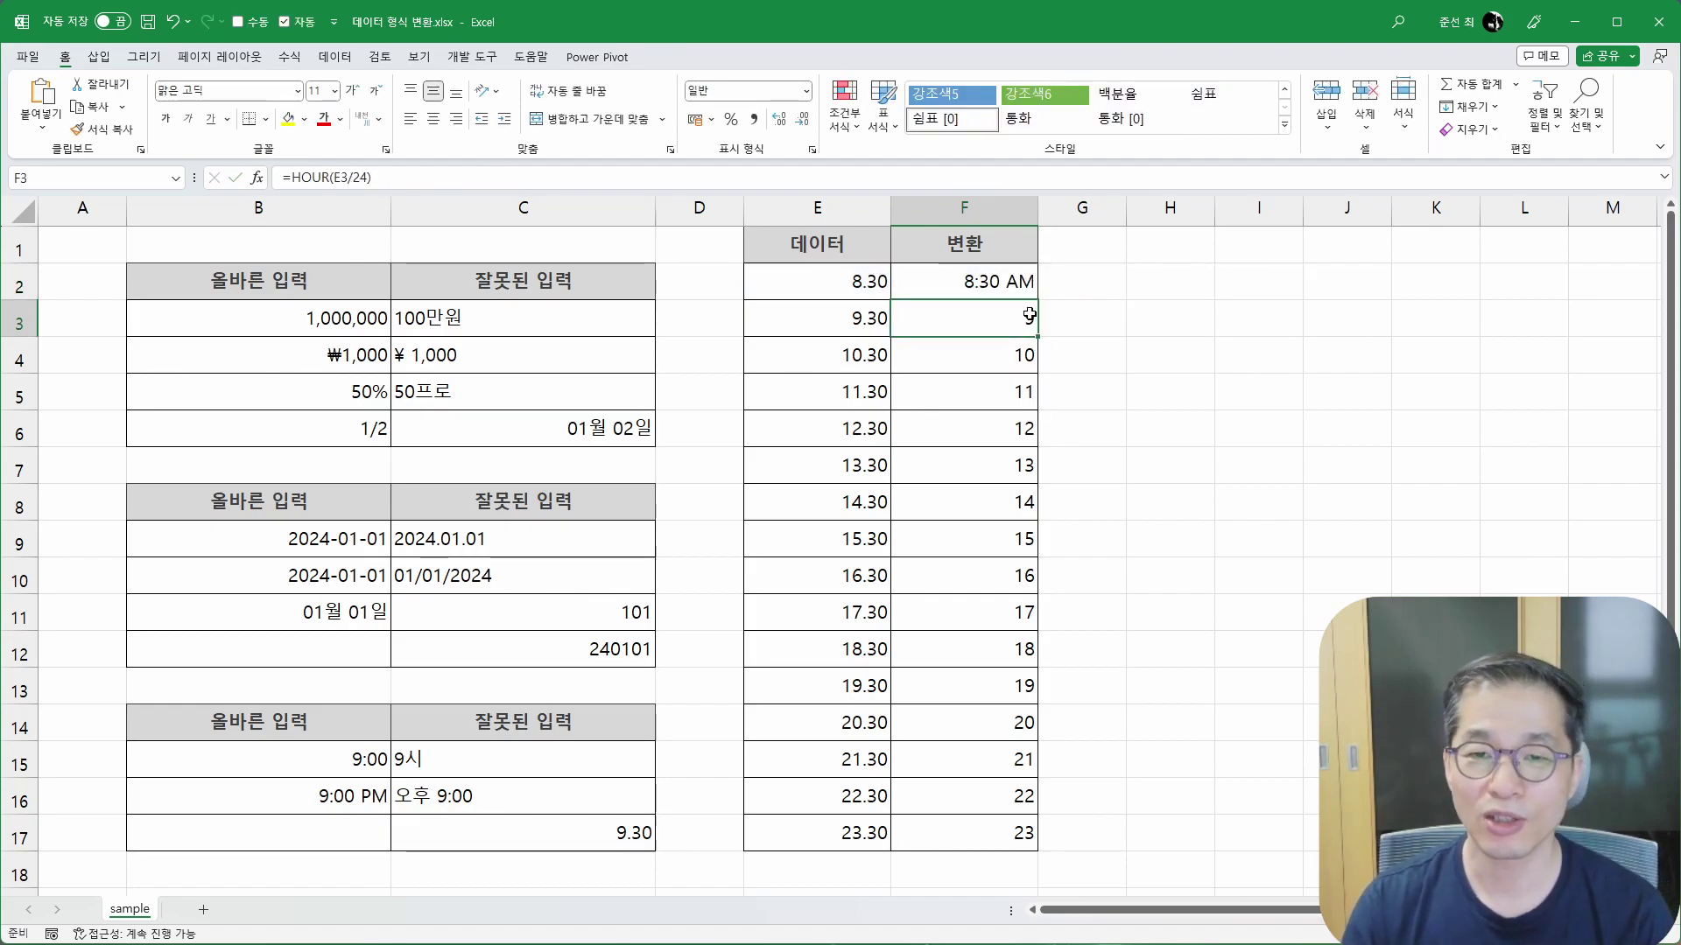
click(1020, 289)
double_click(1038, 300)
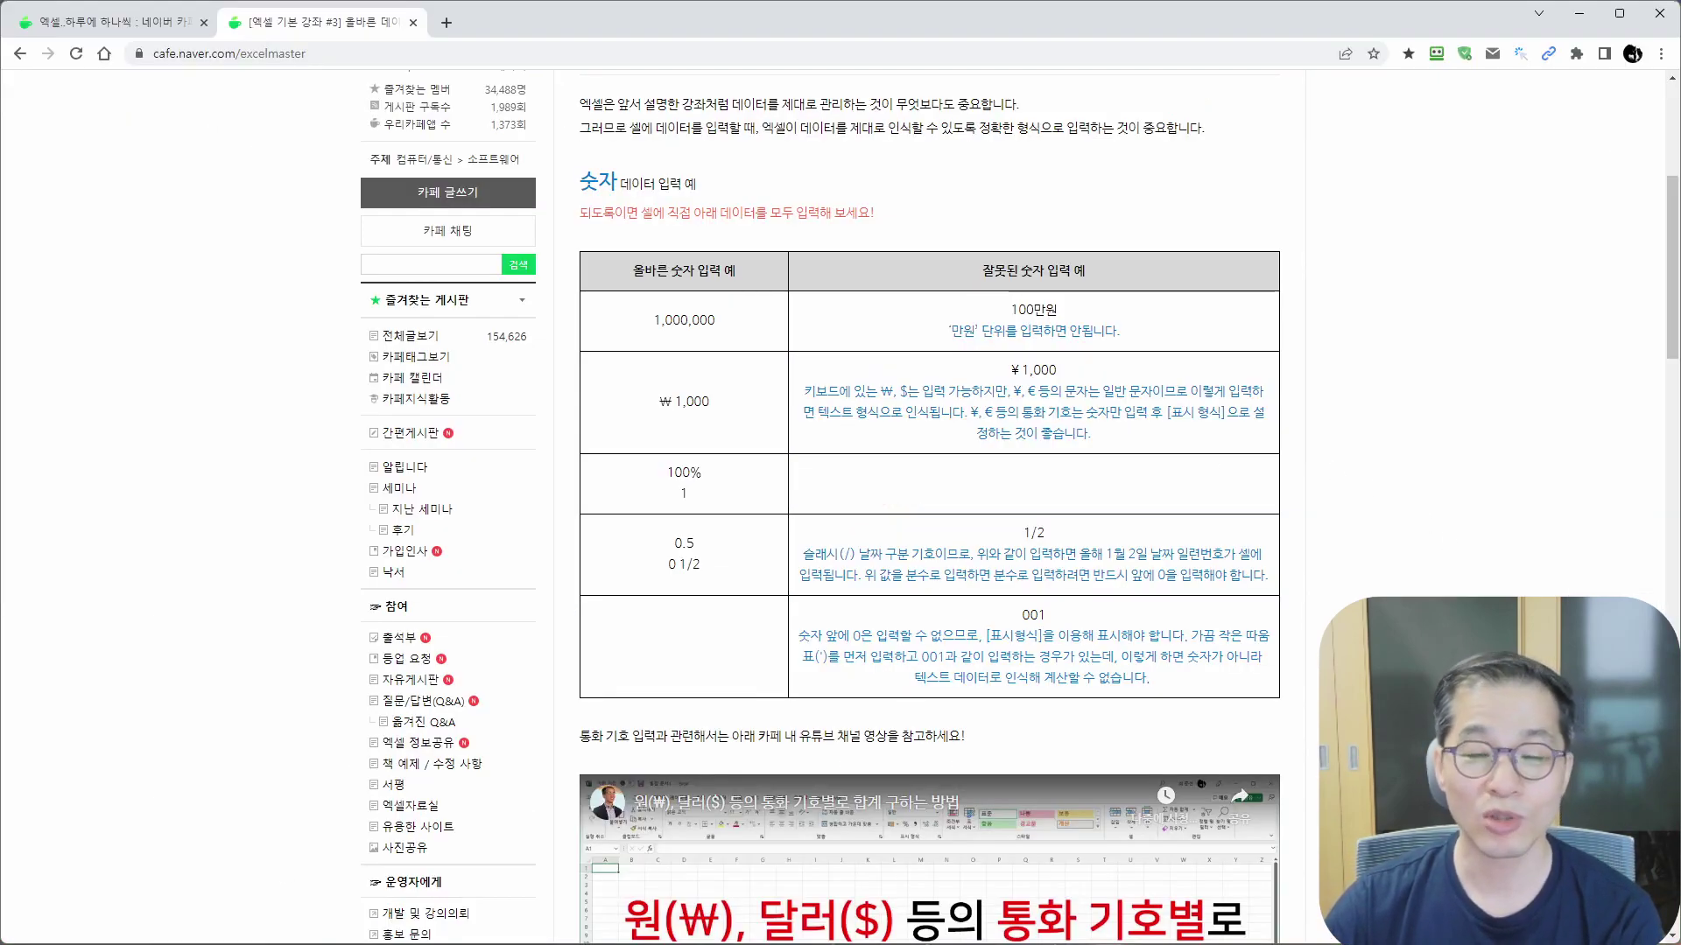
Step: Switch to the browser and review the number, date and time entry examples in the Naver cafe article "올바른 데이터 입력 방법"
scroll(1337, 504, up, 5)
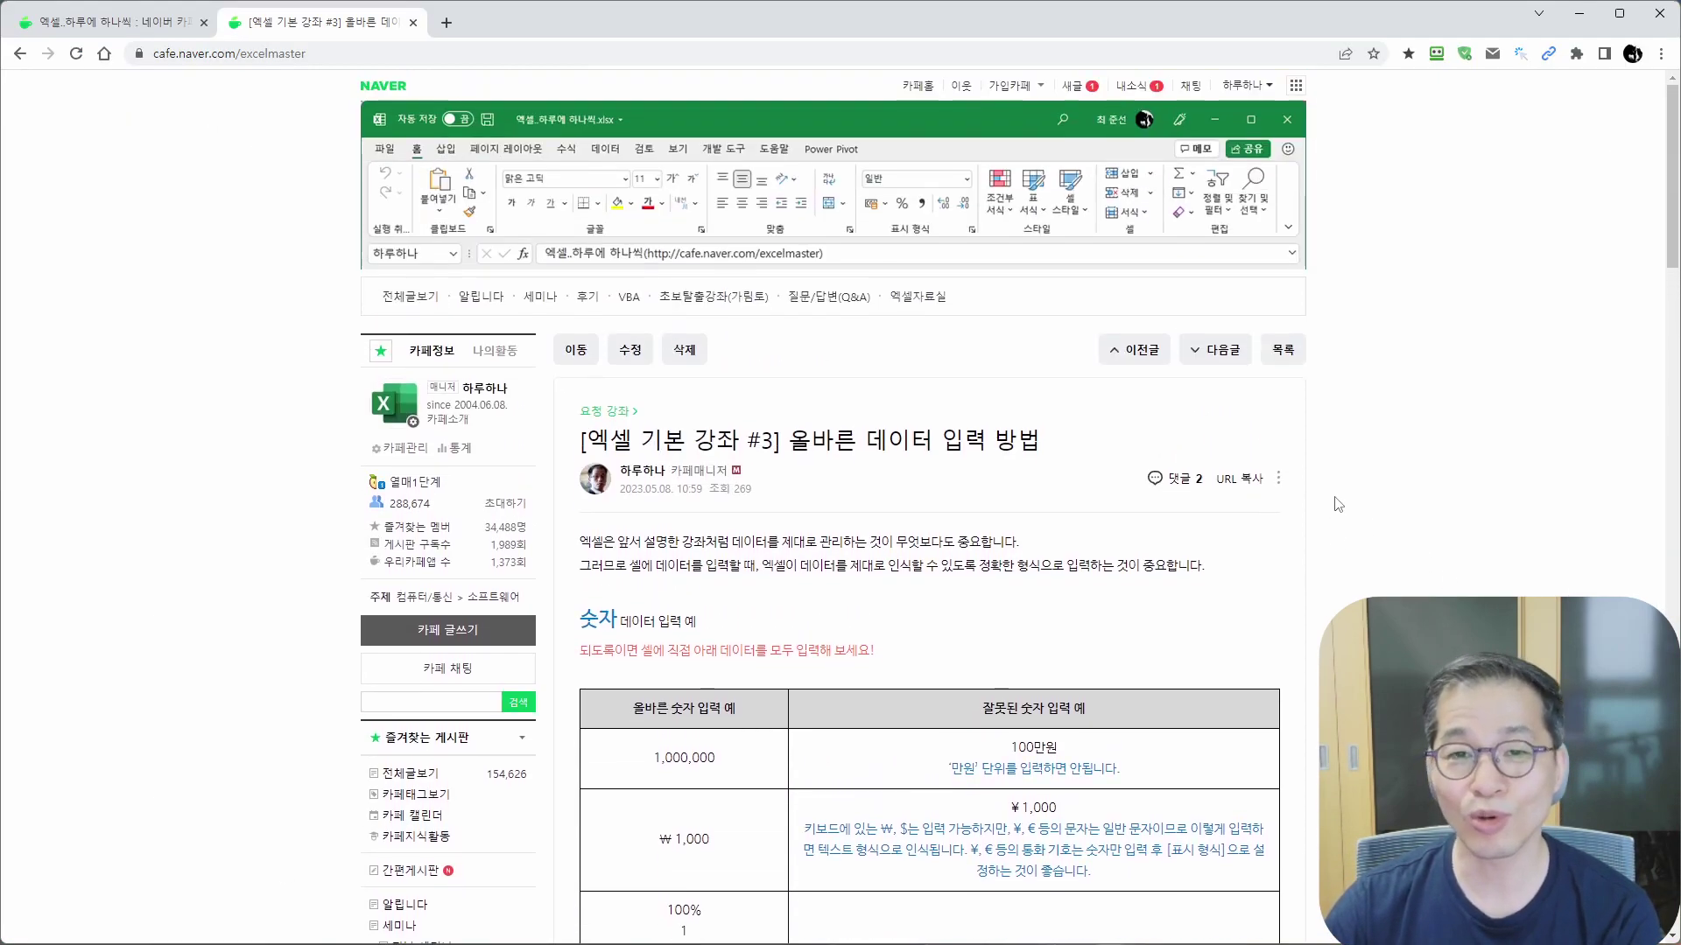
scroll(946, 621, down, 15)
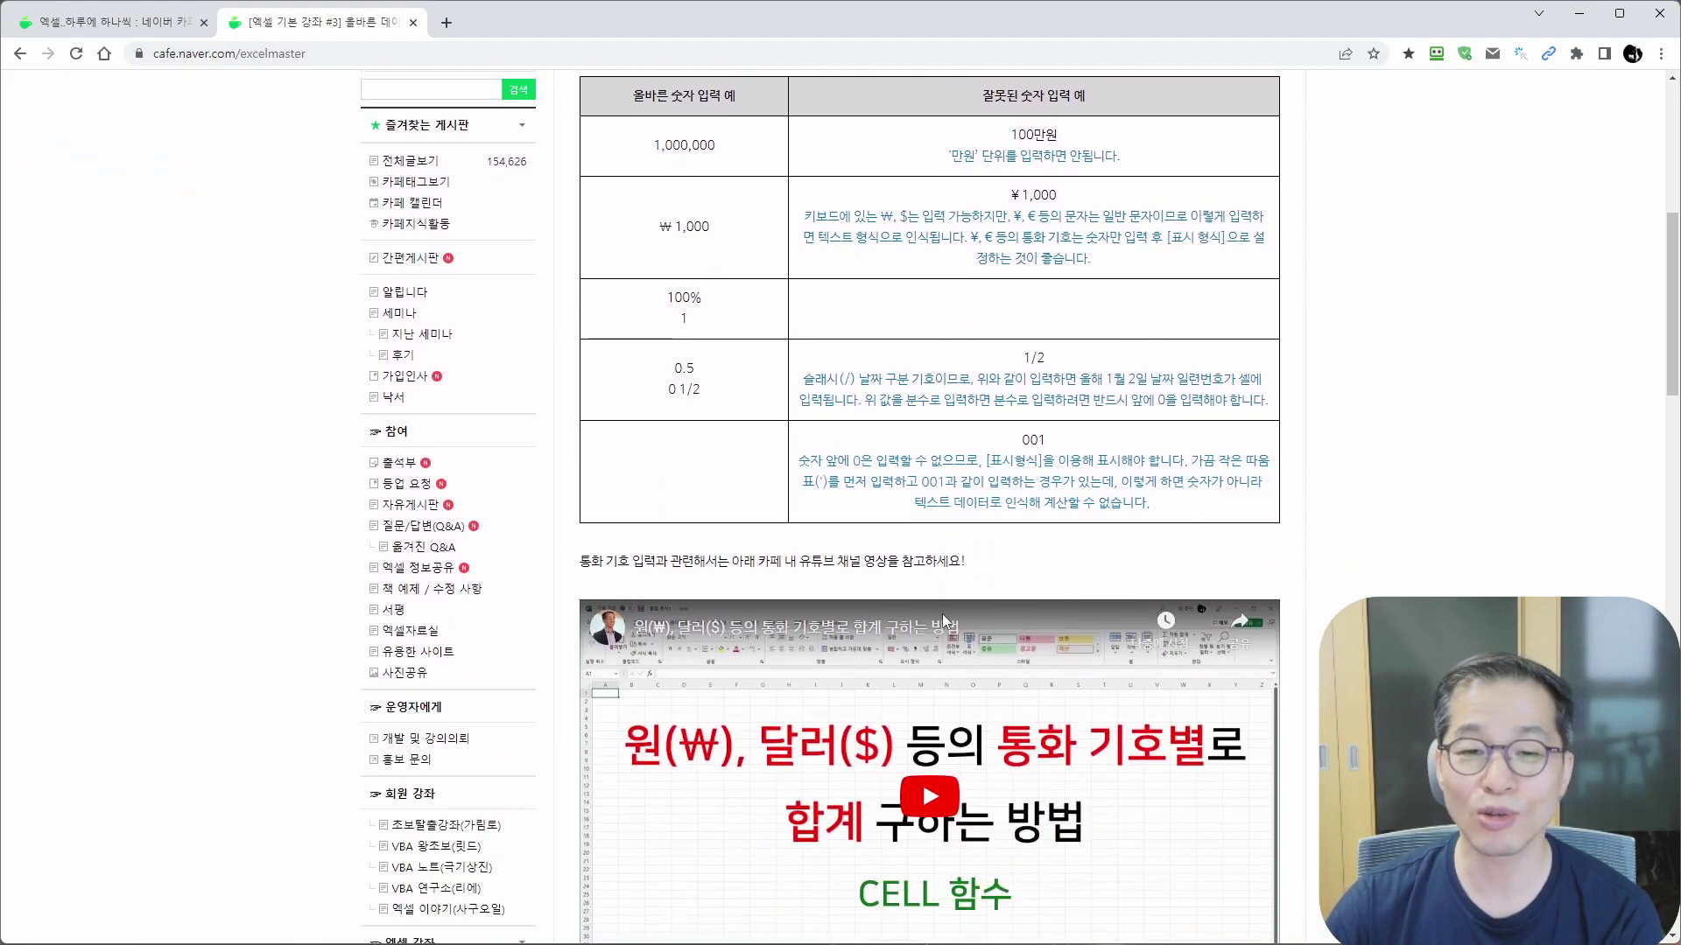
scroll(946, 621, down, 3)
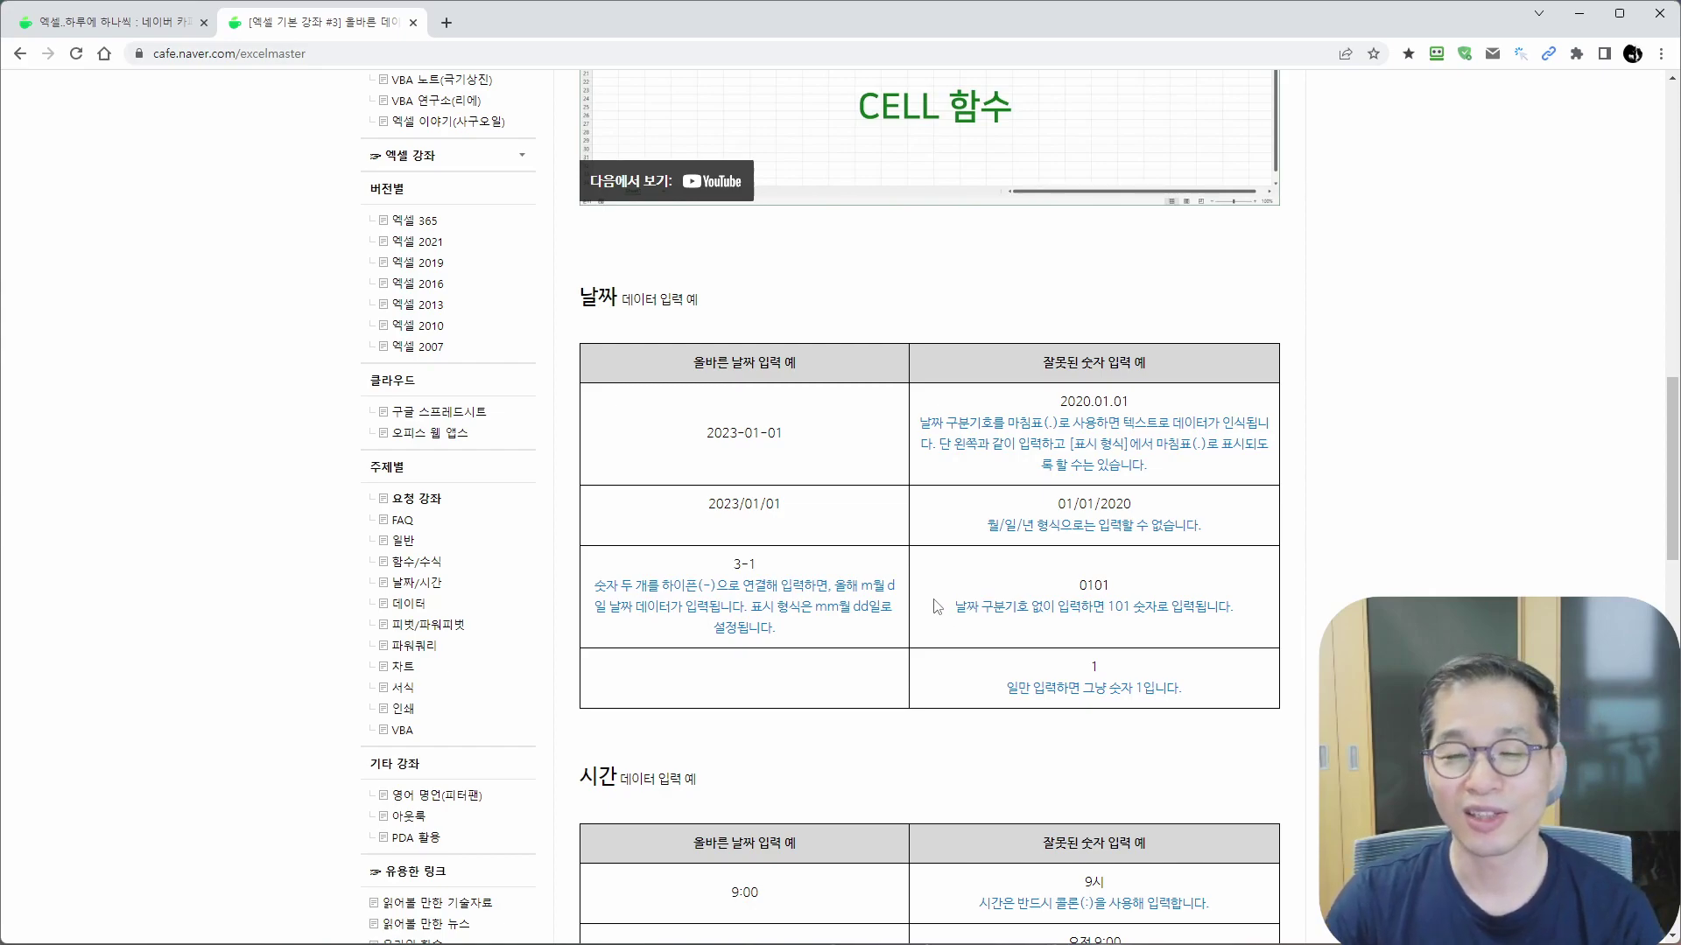
scroll(937, 606, up, 12)
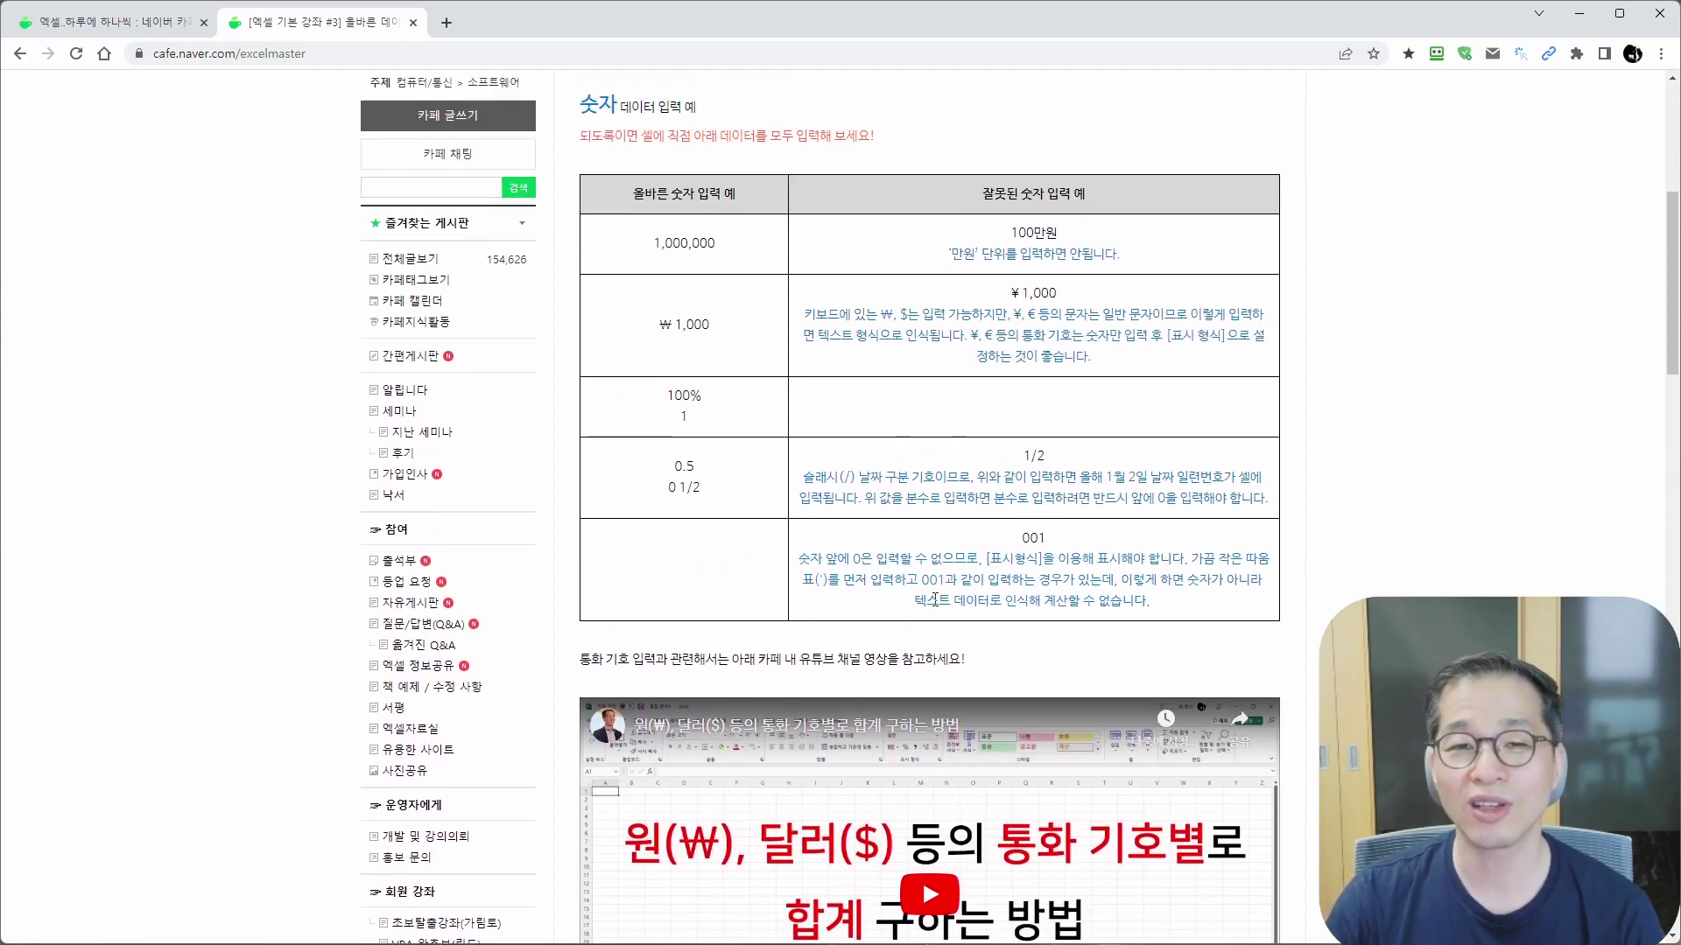
scroll(937, 606, up, 4)
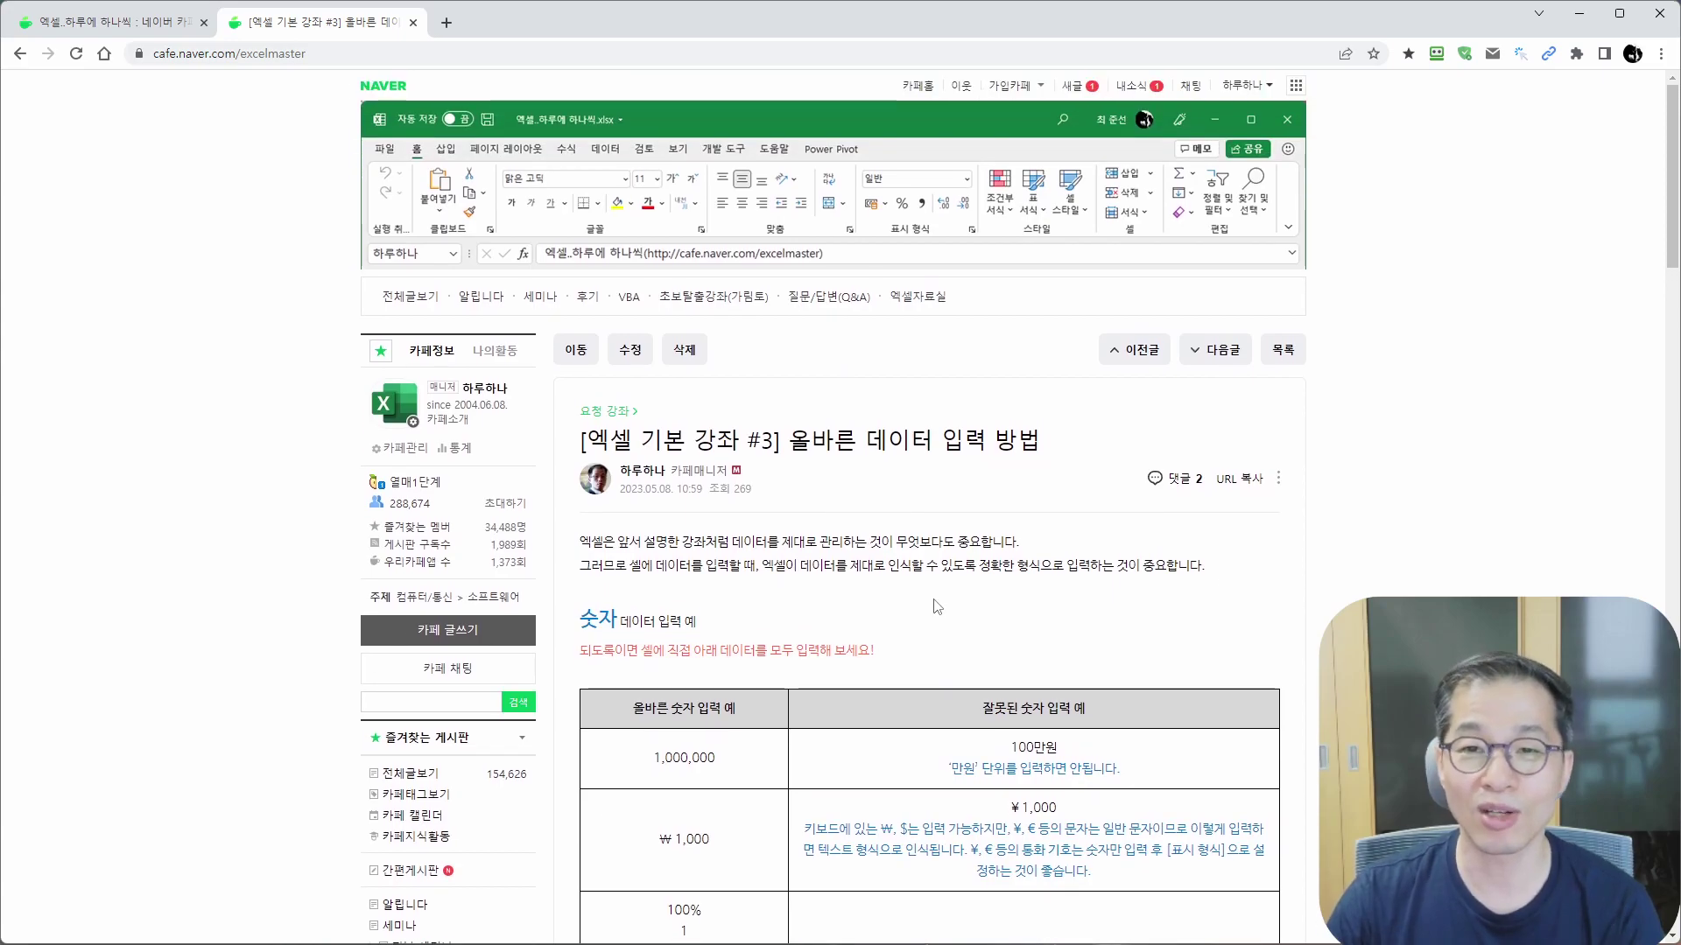